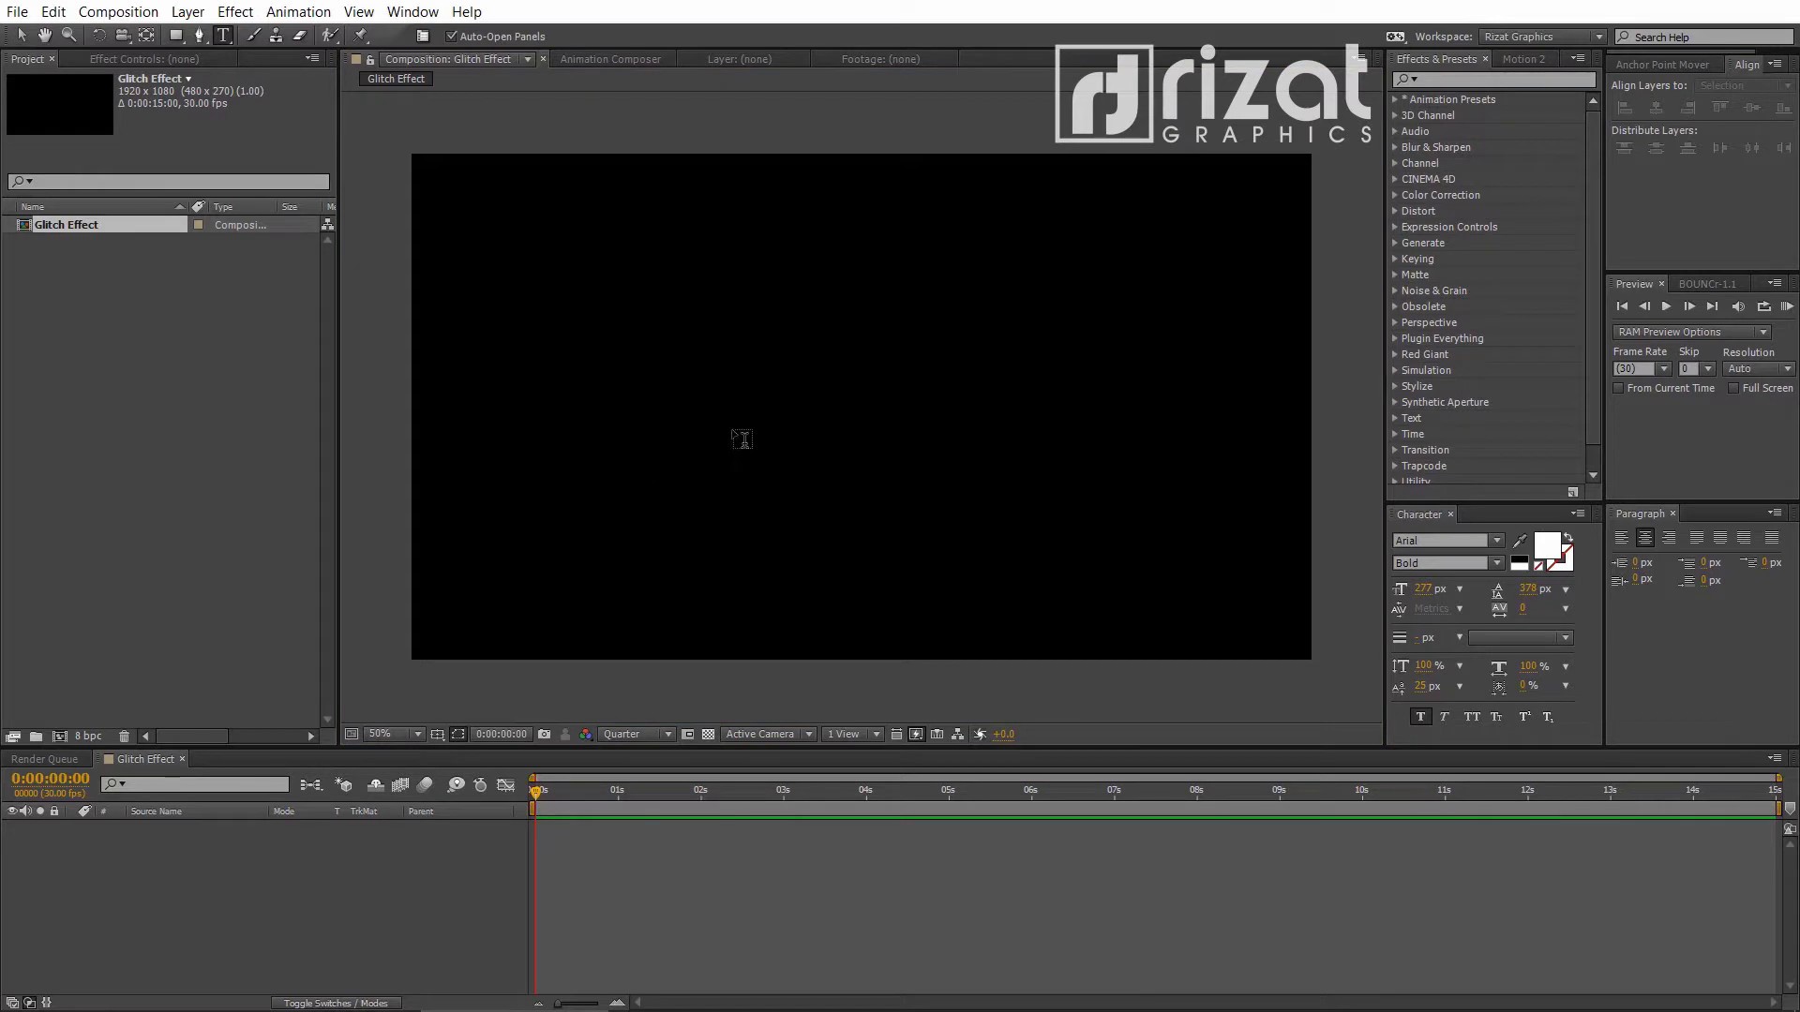
Add a text layer reading "GLITCH" to the Glitch Effect composition
left_click(737, 429)
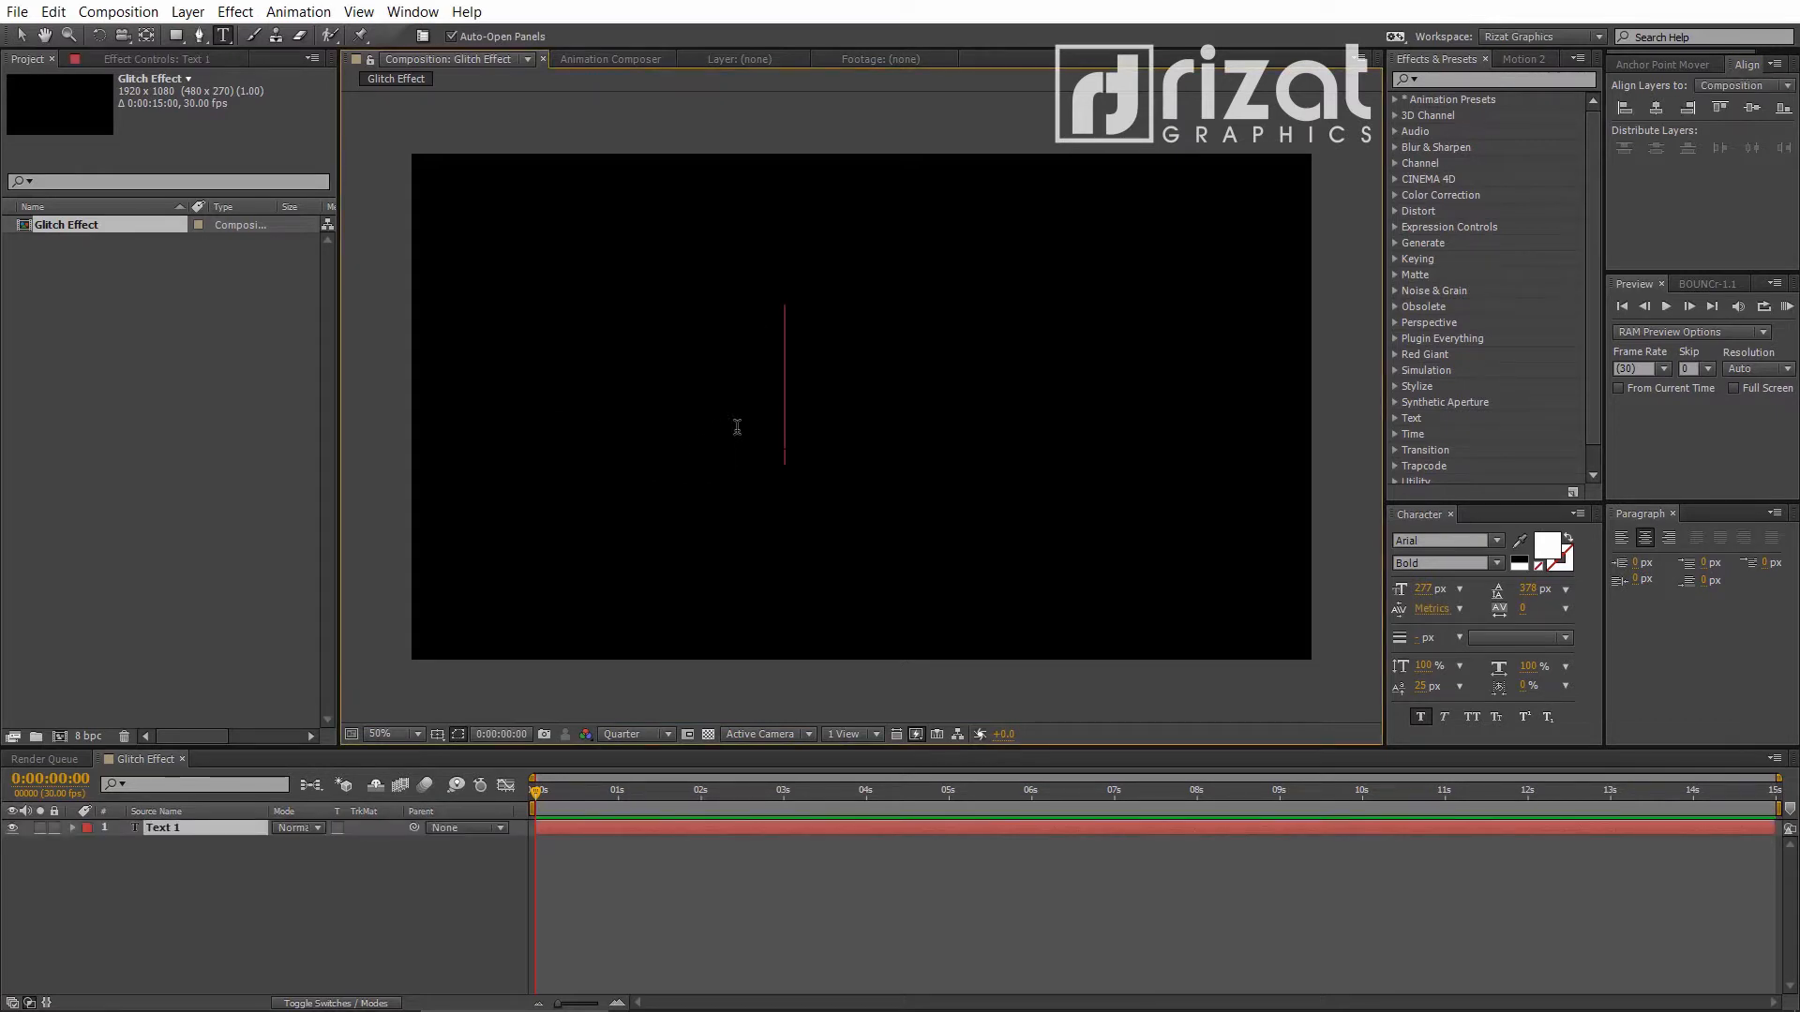
type("GLITCH")
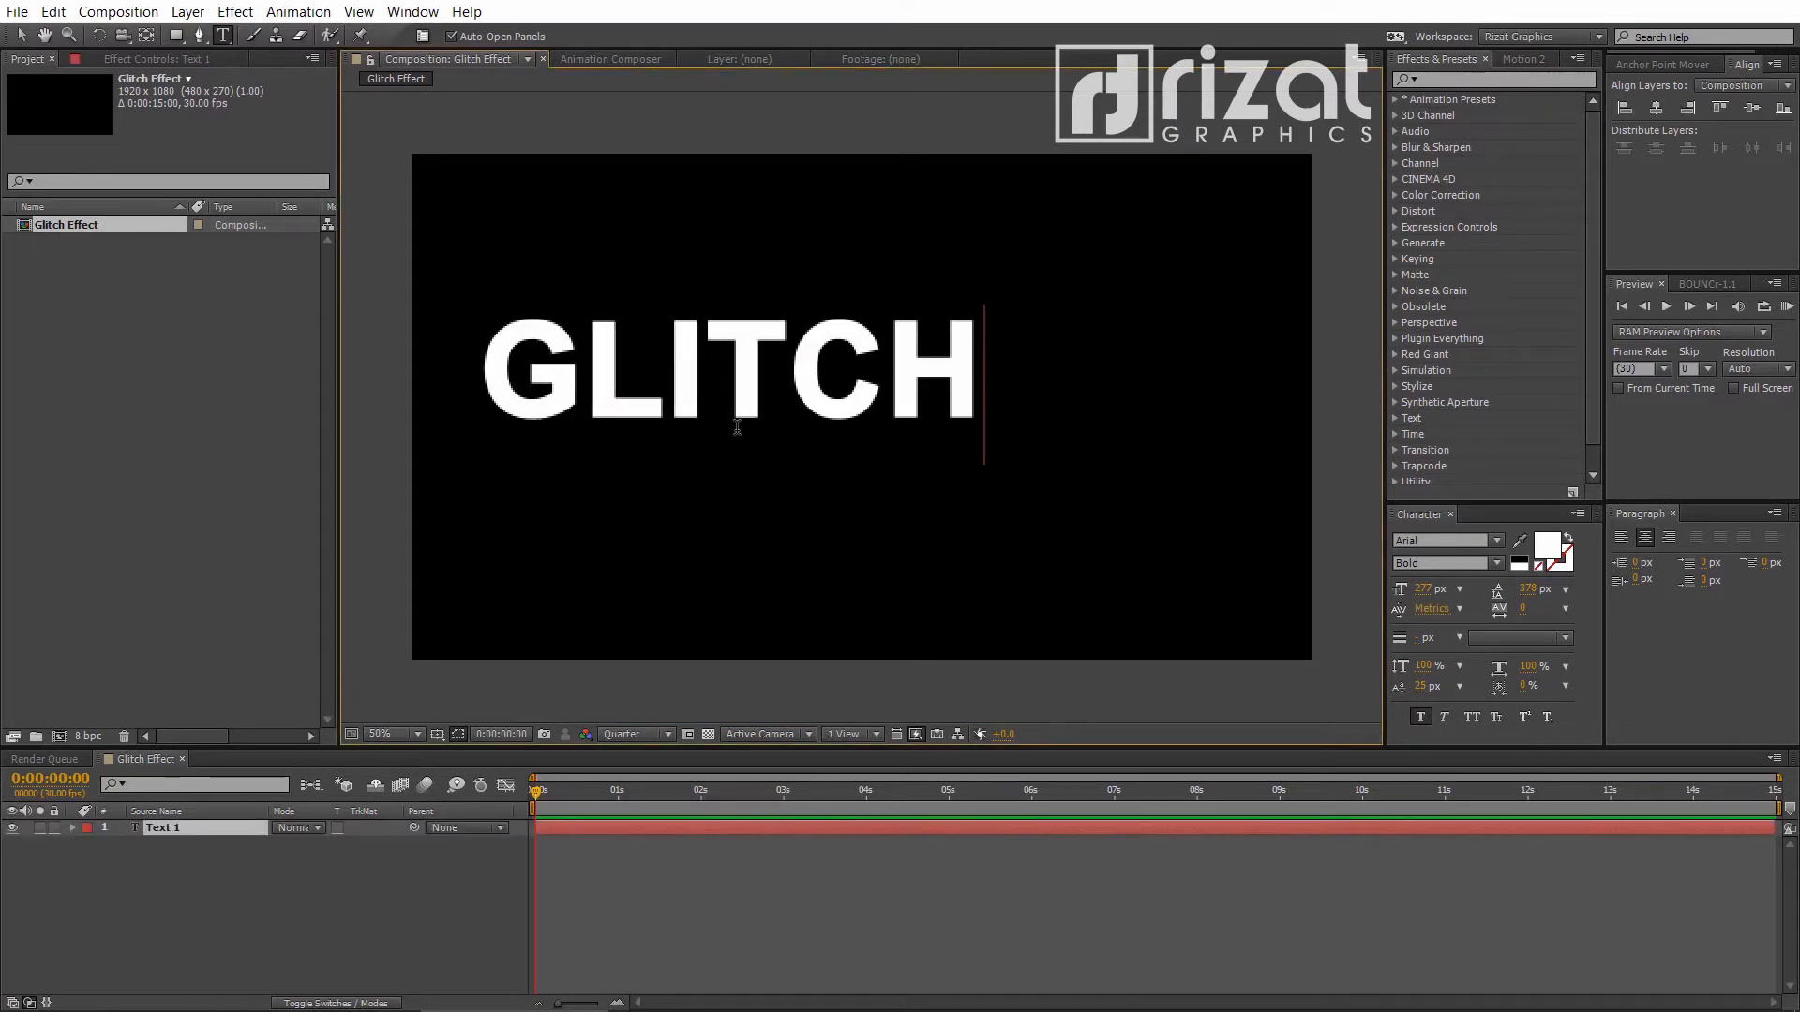
key("ctrl+a")
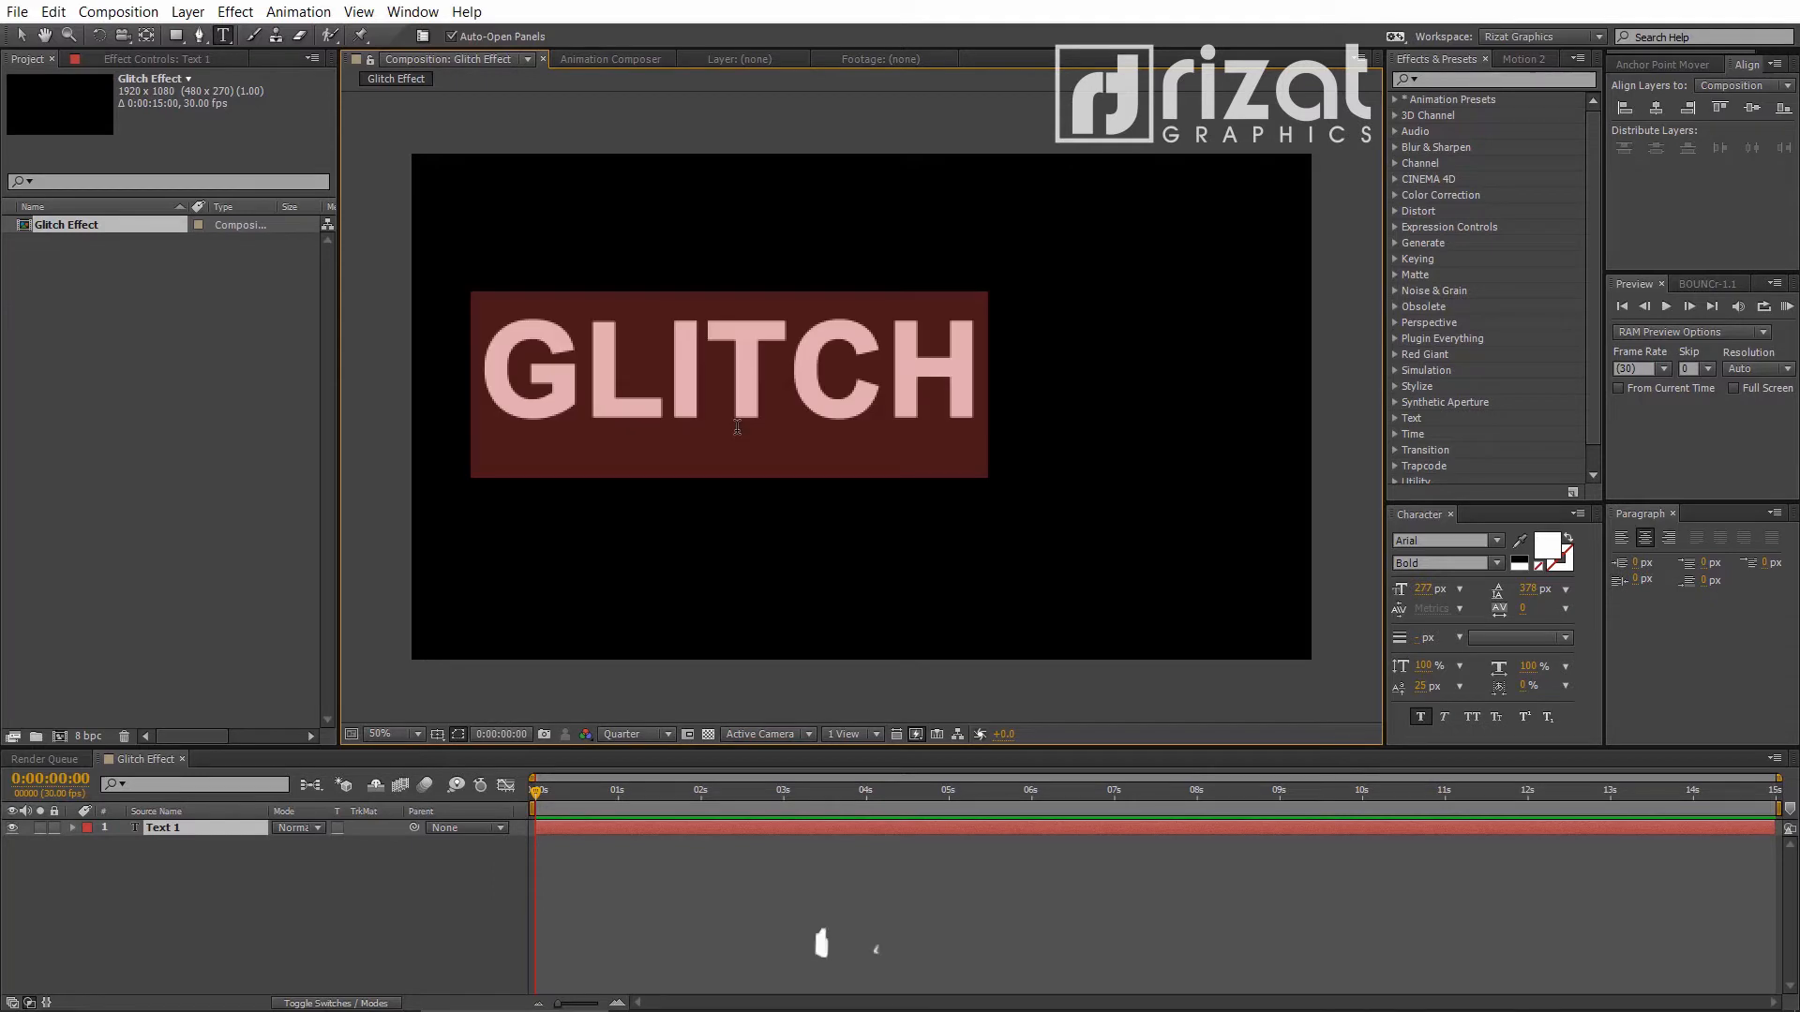
Centre the GLITCH text vertically and horizontally in the composition
left_click(1626, 89)
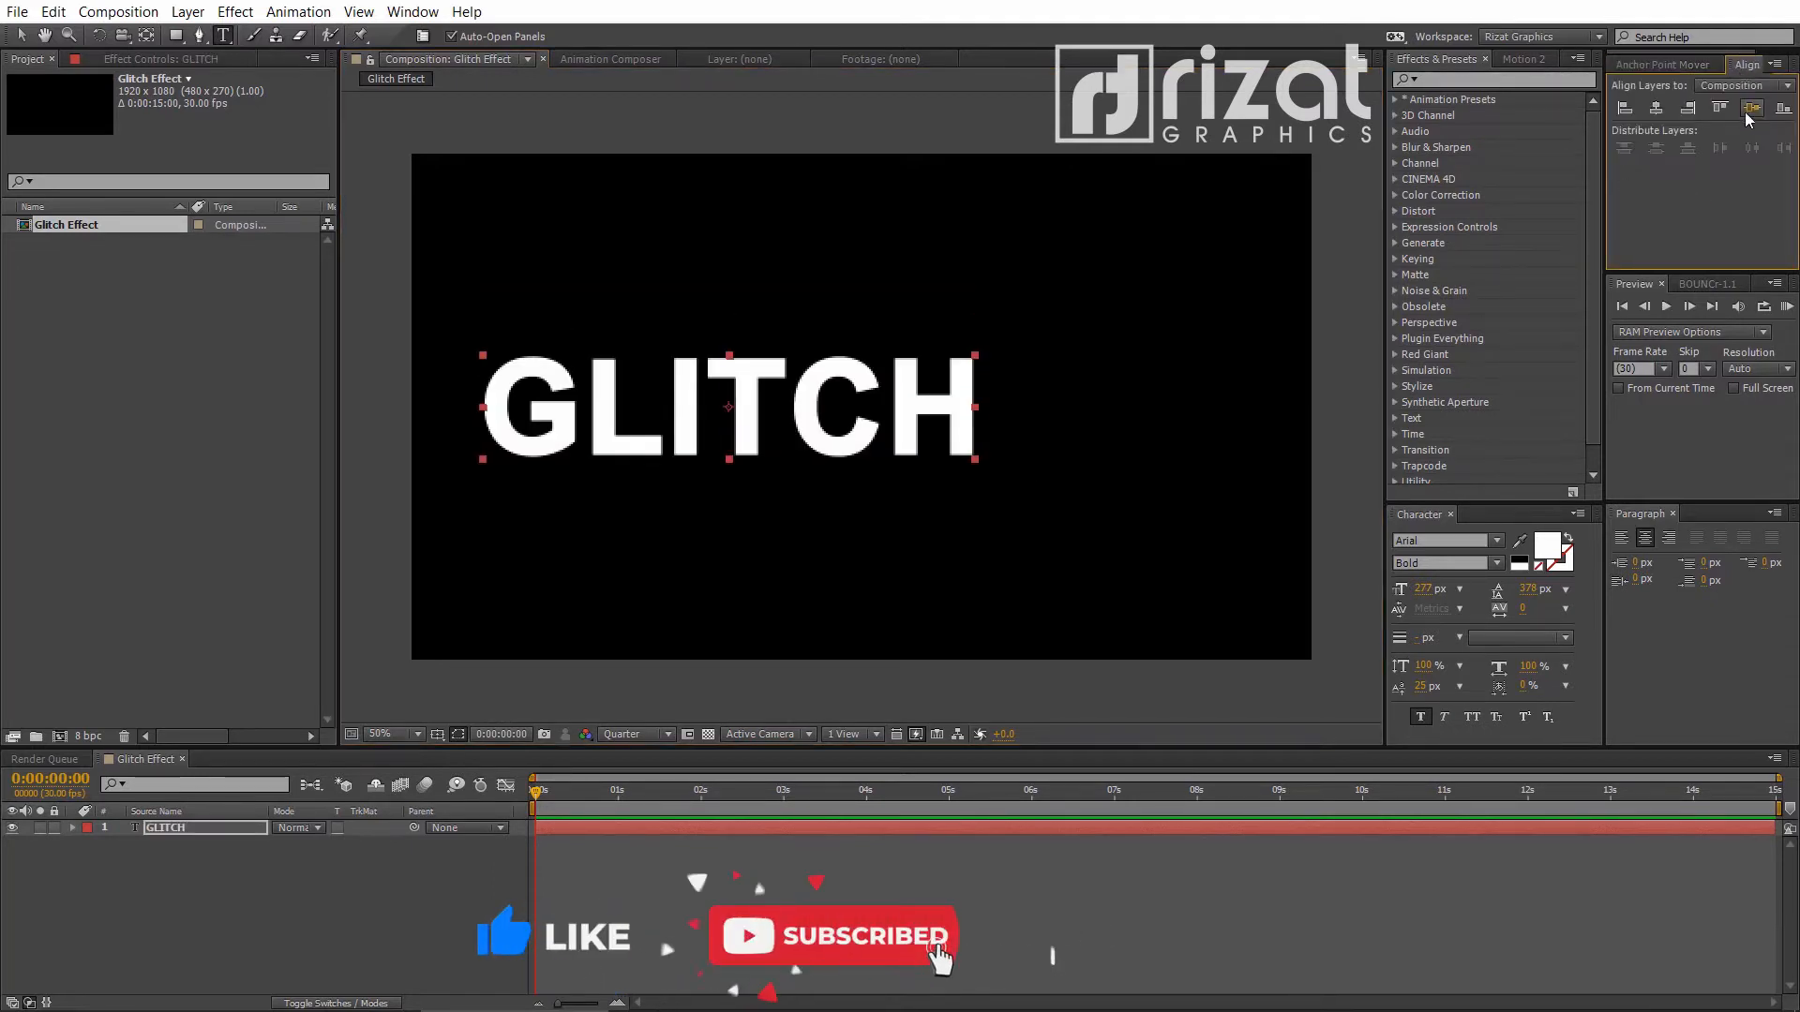
left_click(1749, 113)
left_click(1655, 108)
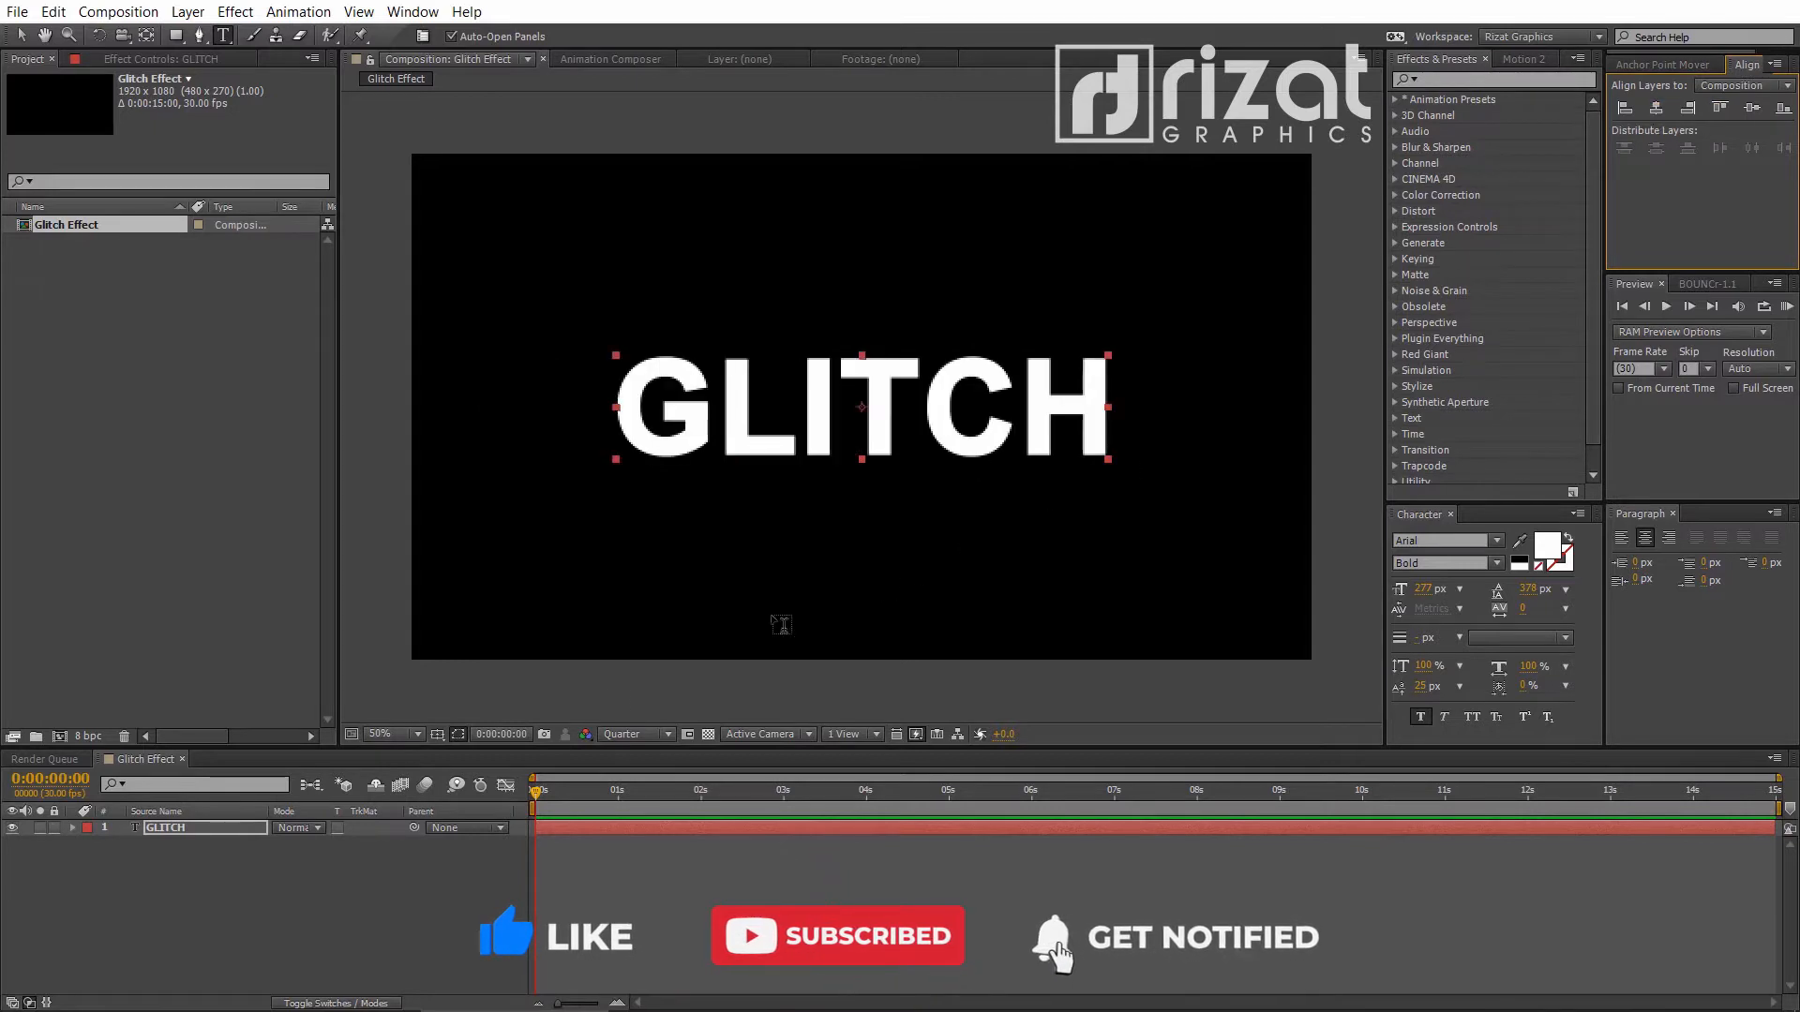
left_click(405, 842)
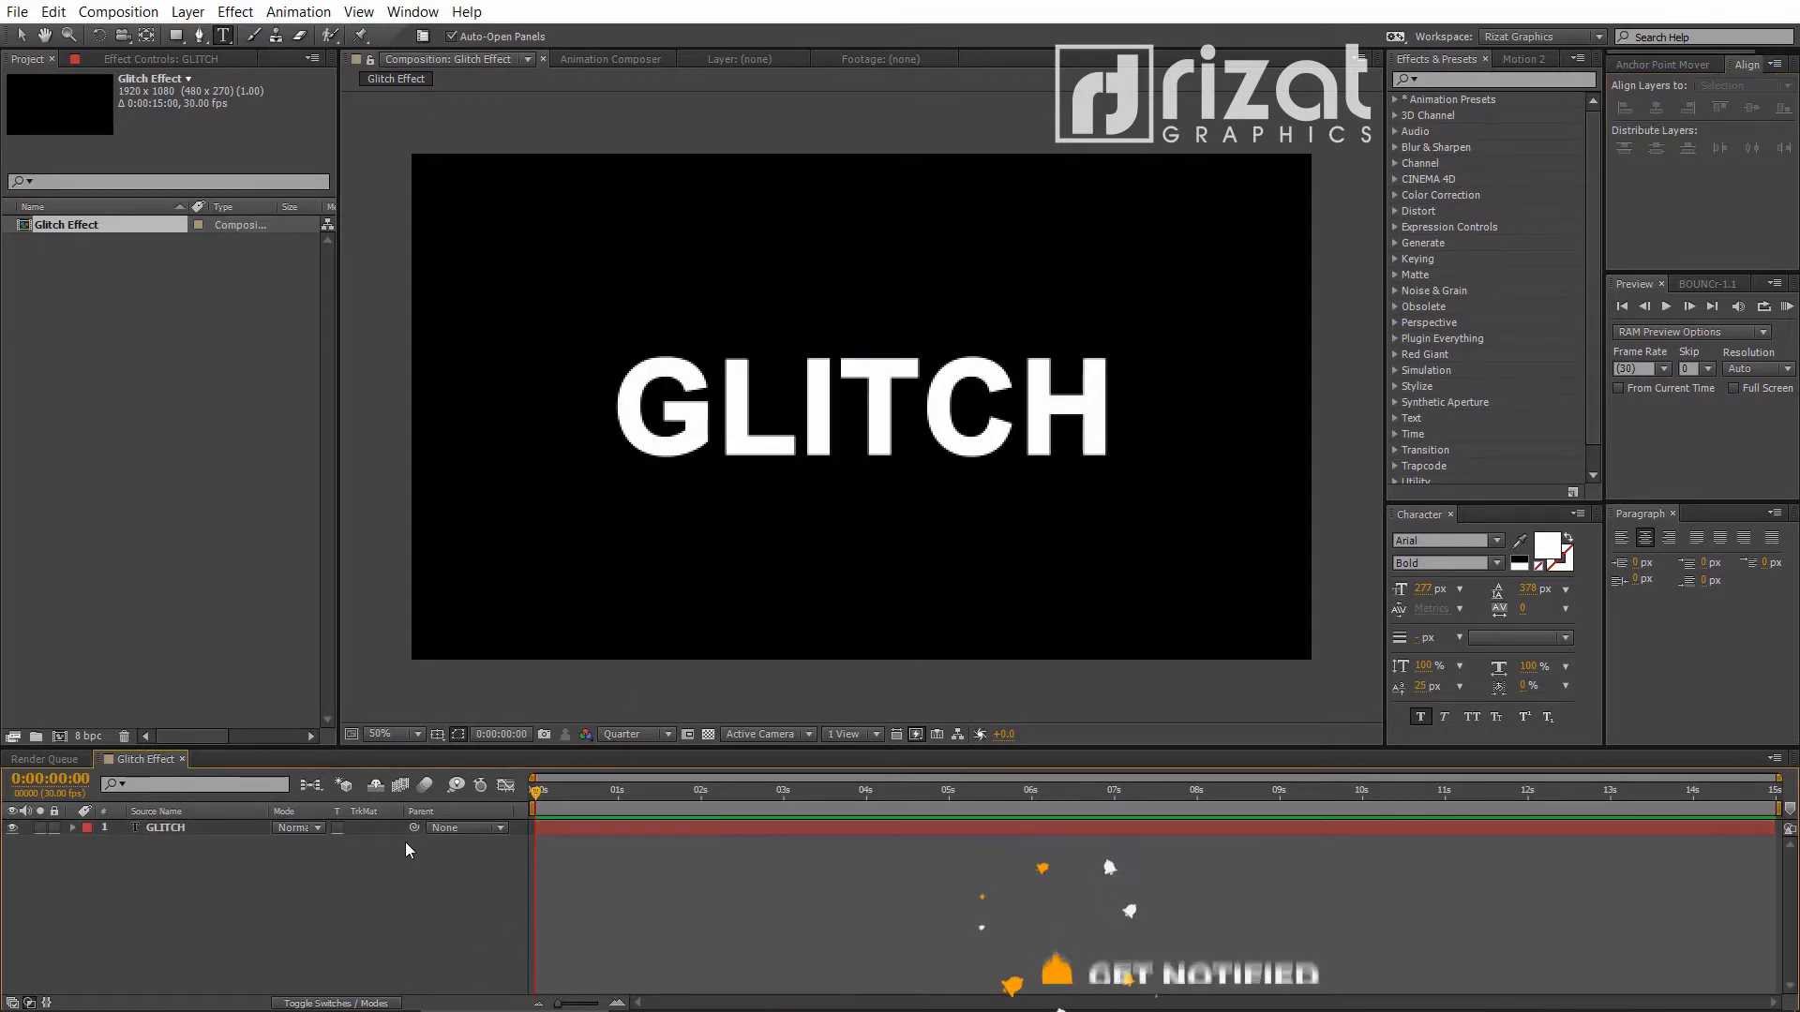
Pre-compose the GLITCH layer as "Text or Logo", moving all attributes into the new composition
right_click(210, 825)
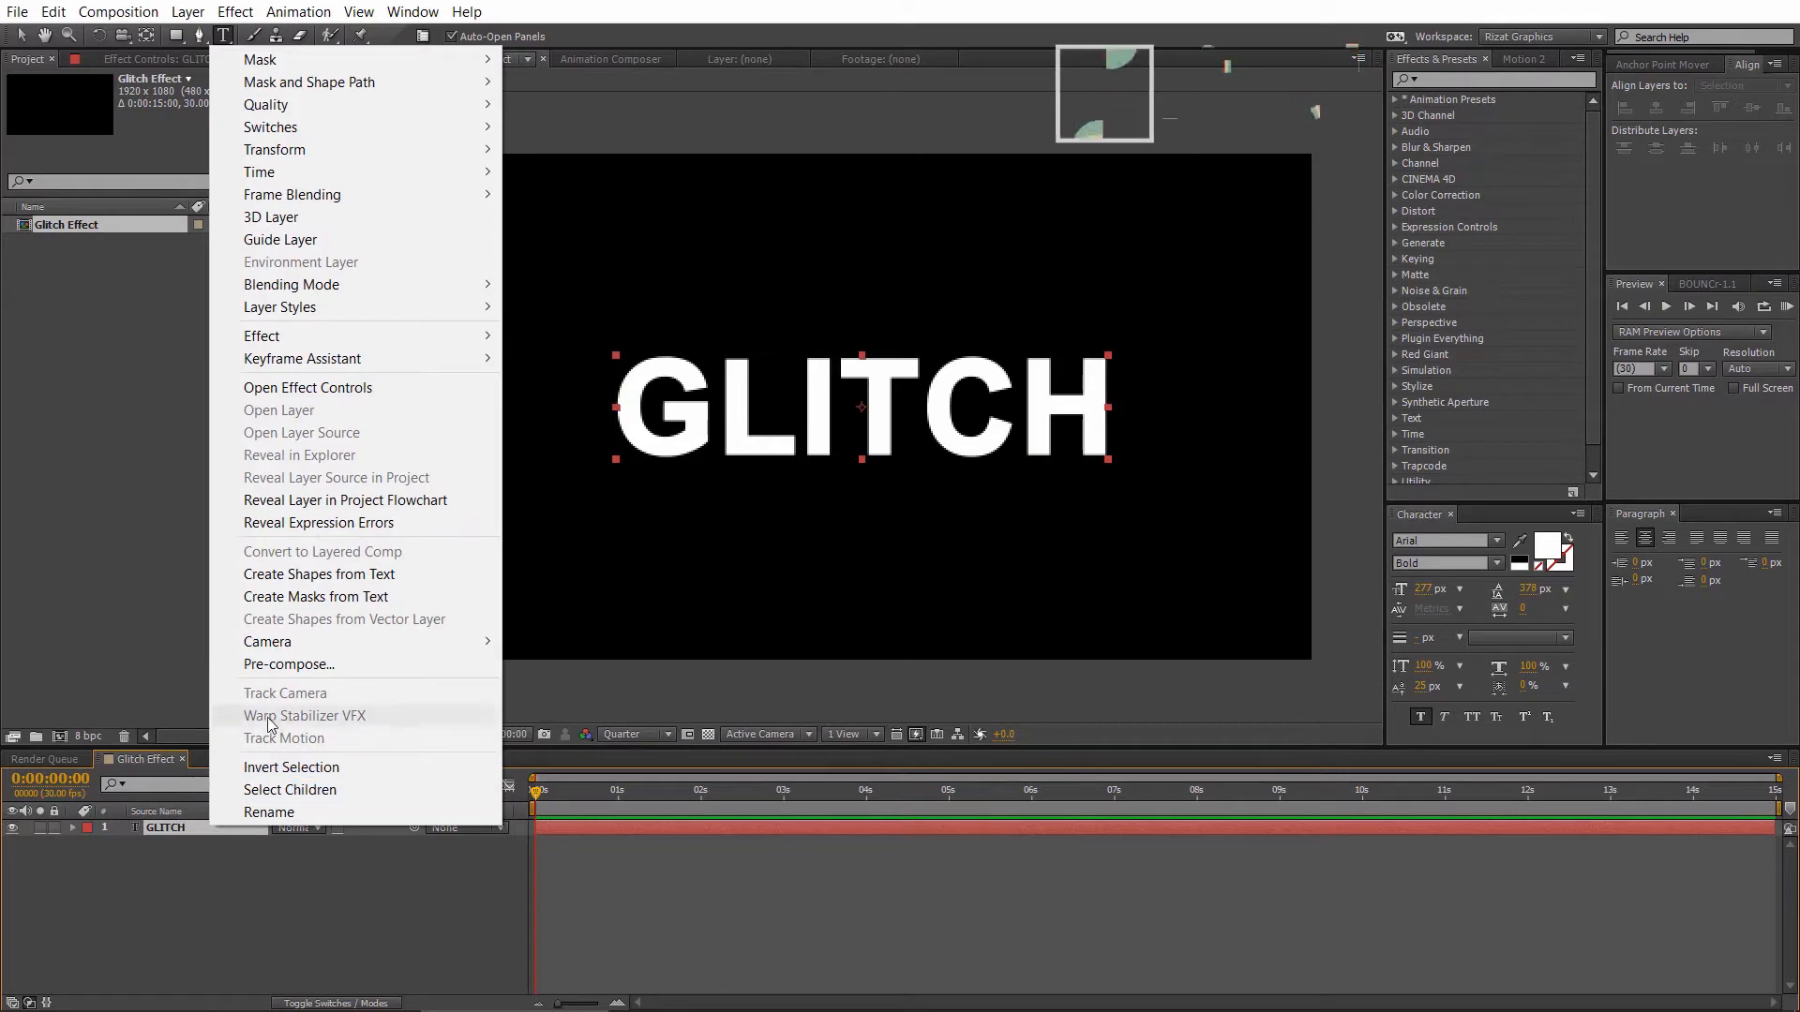
left_click(274, 664)
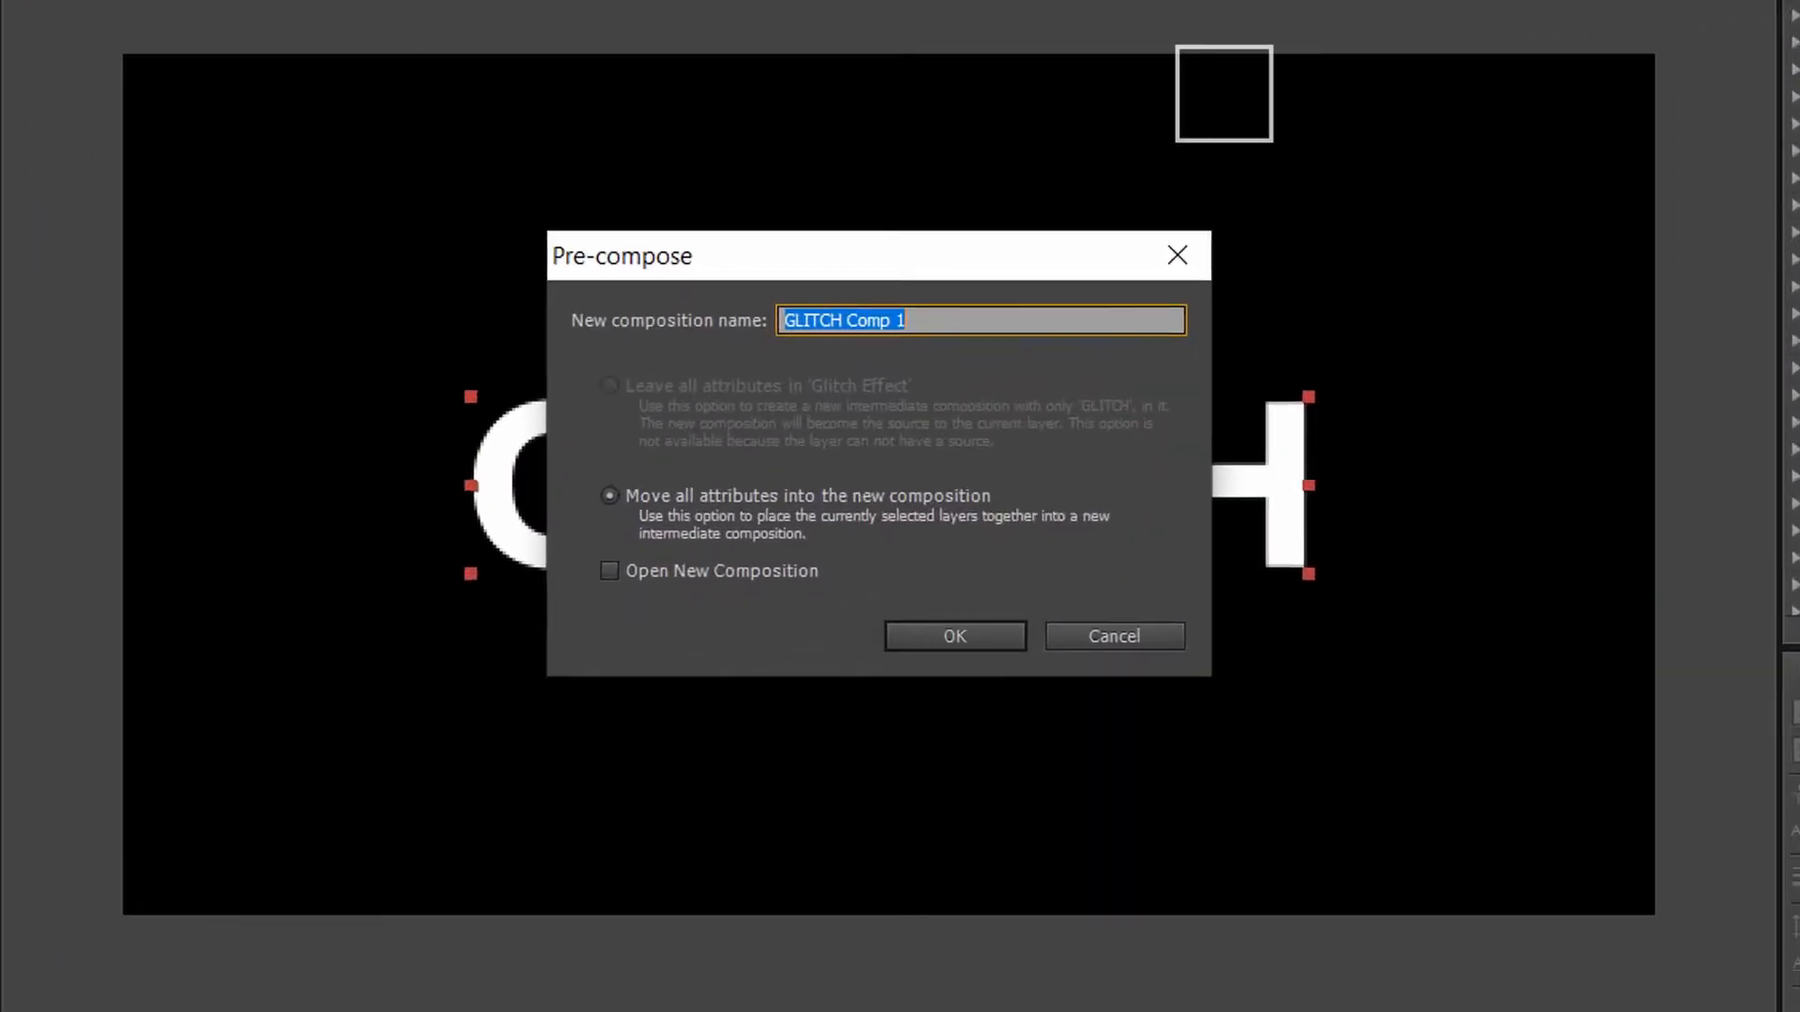
type("Text ")
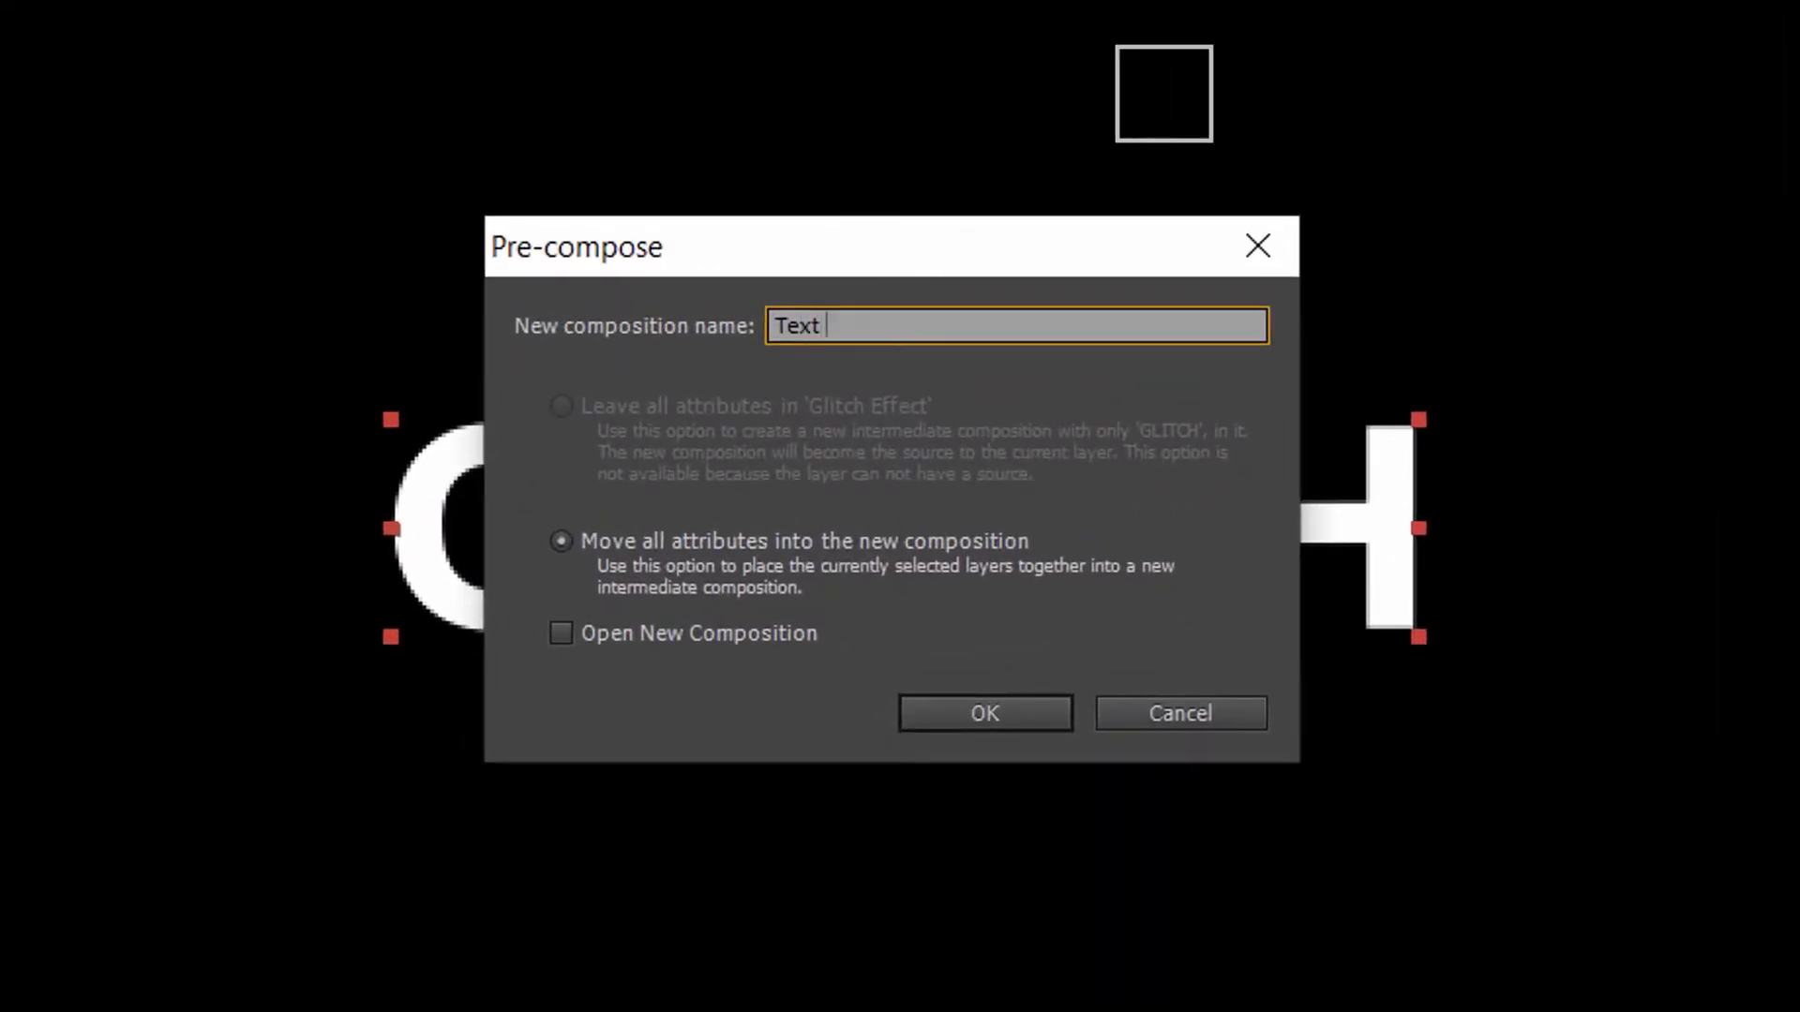
type("or Logo")
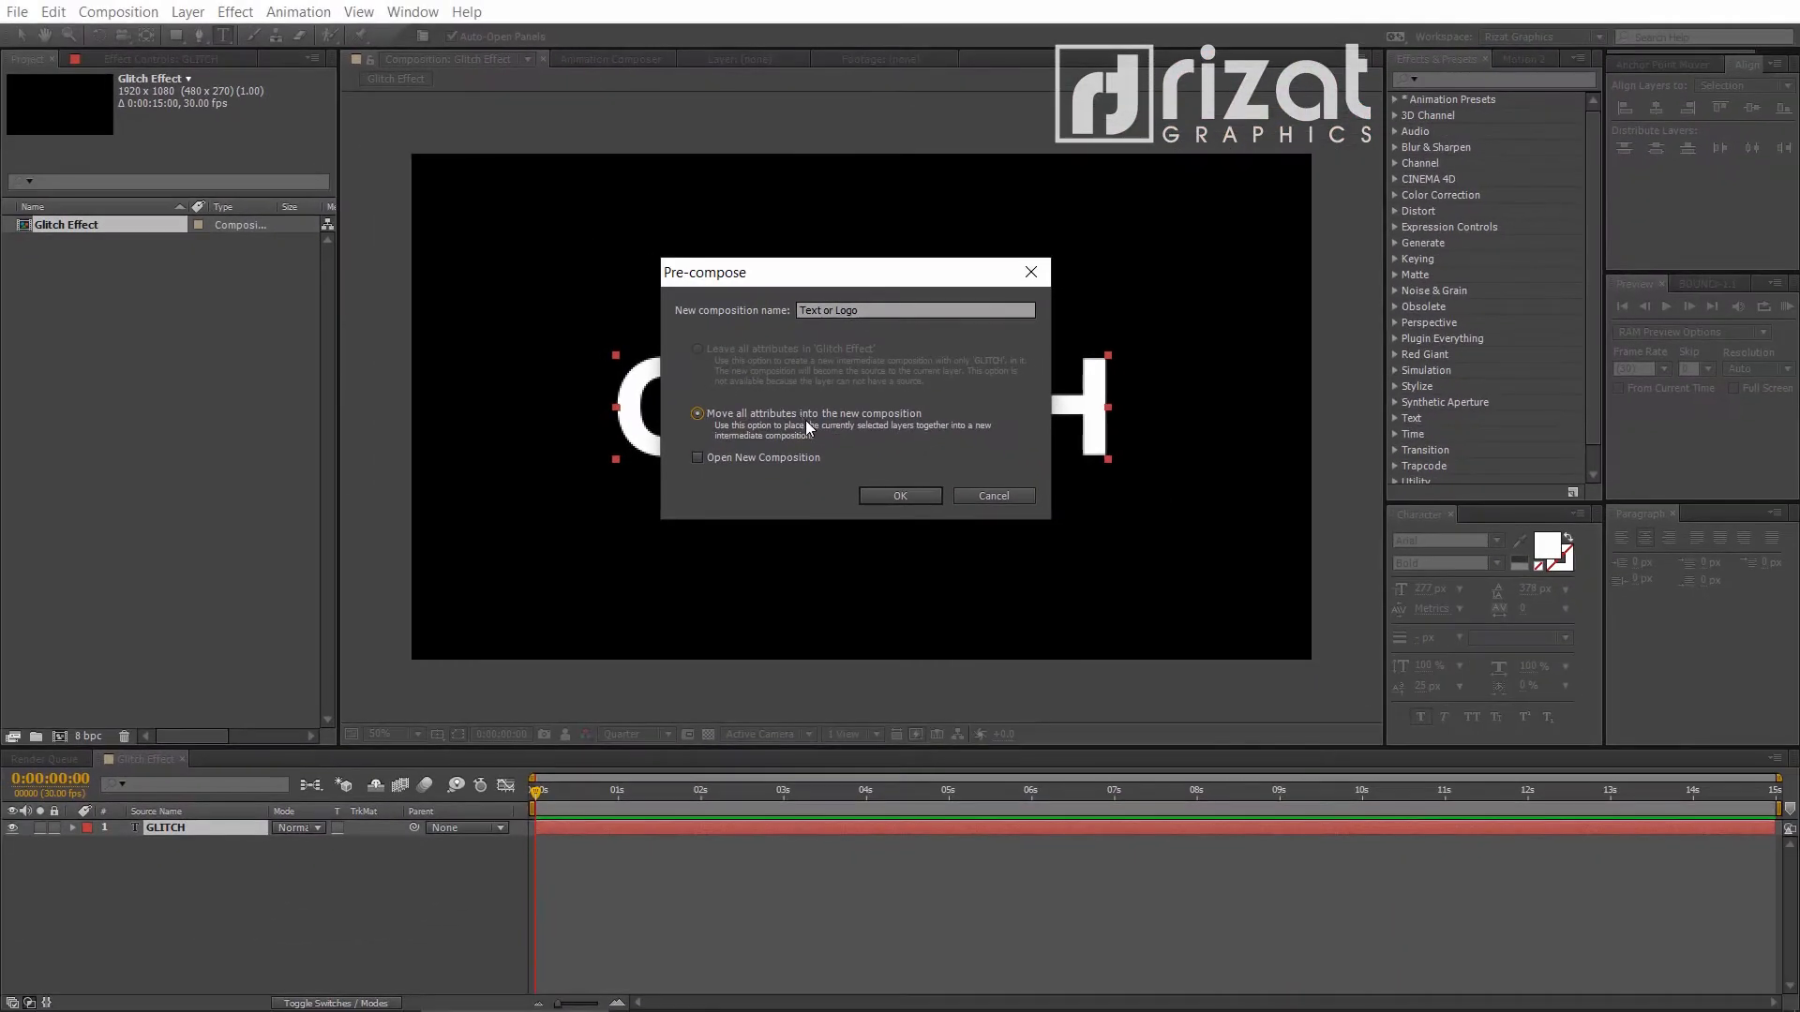
left_click(883, 496)
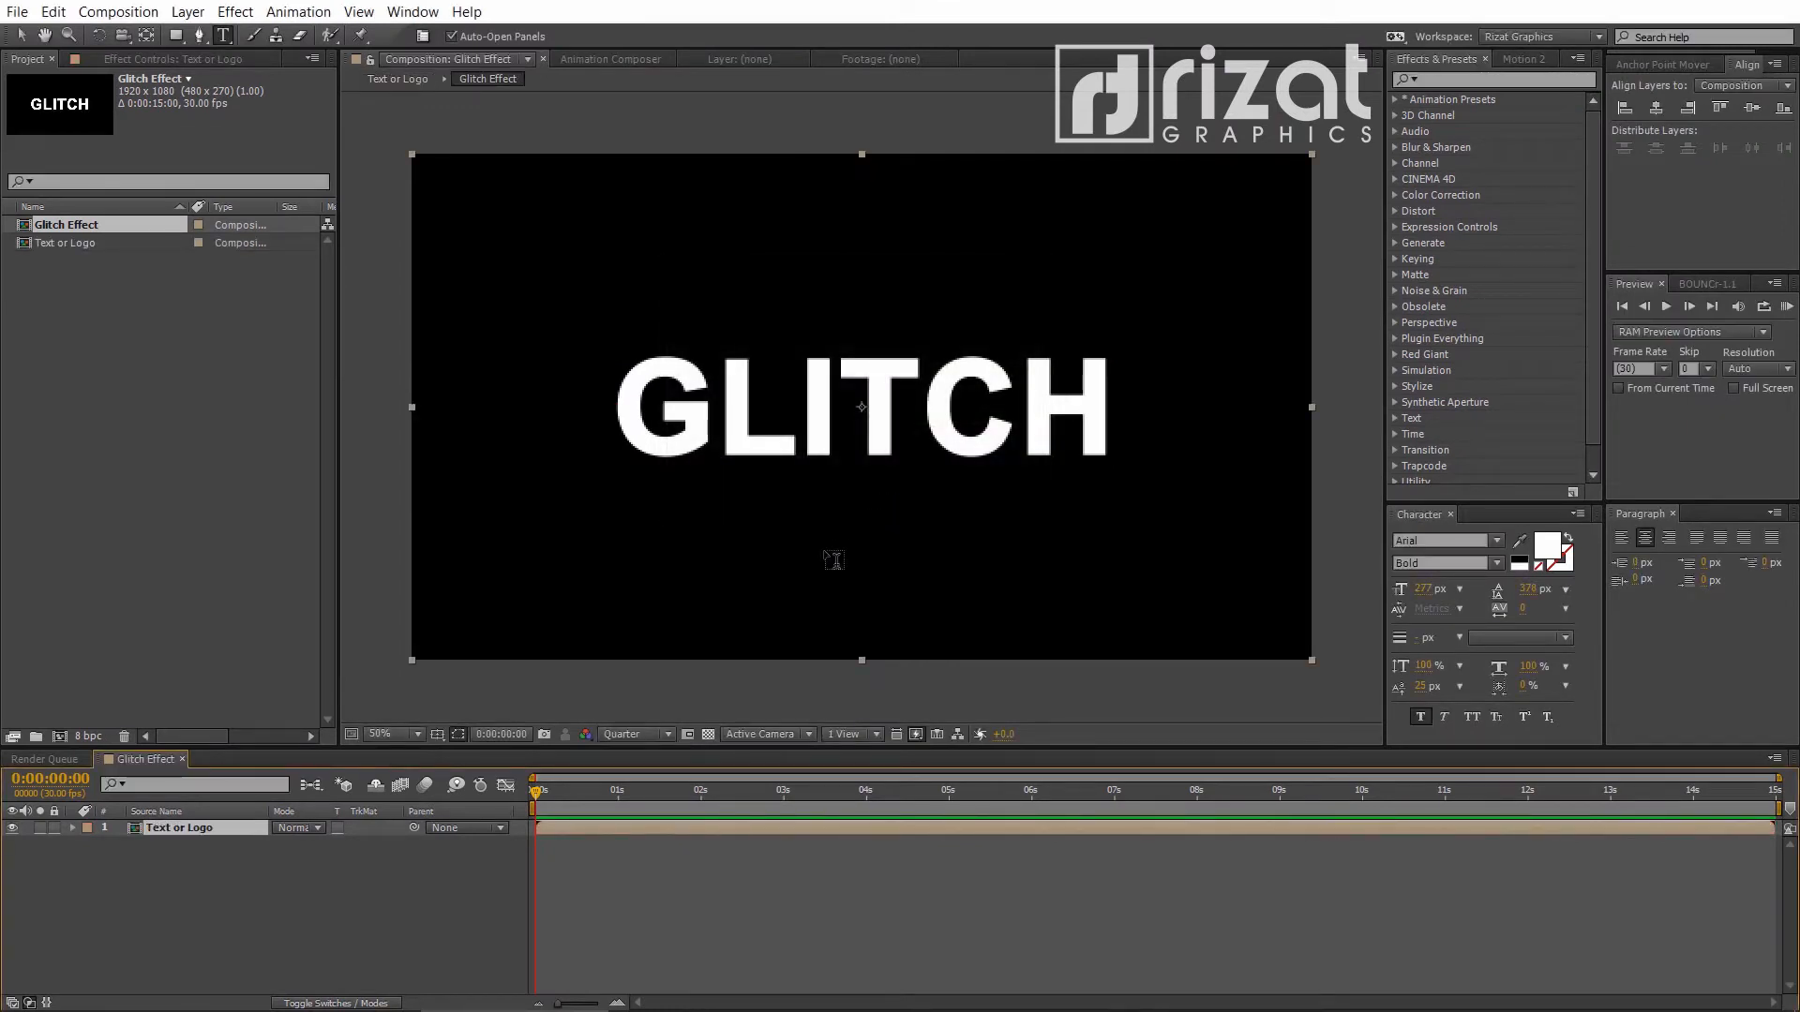
left_click(421, 881)
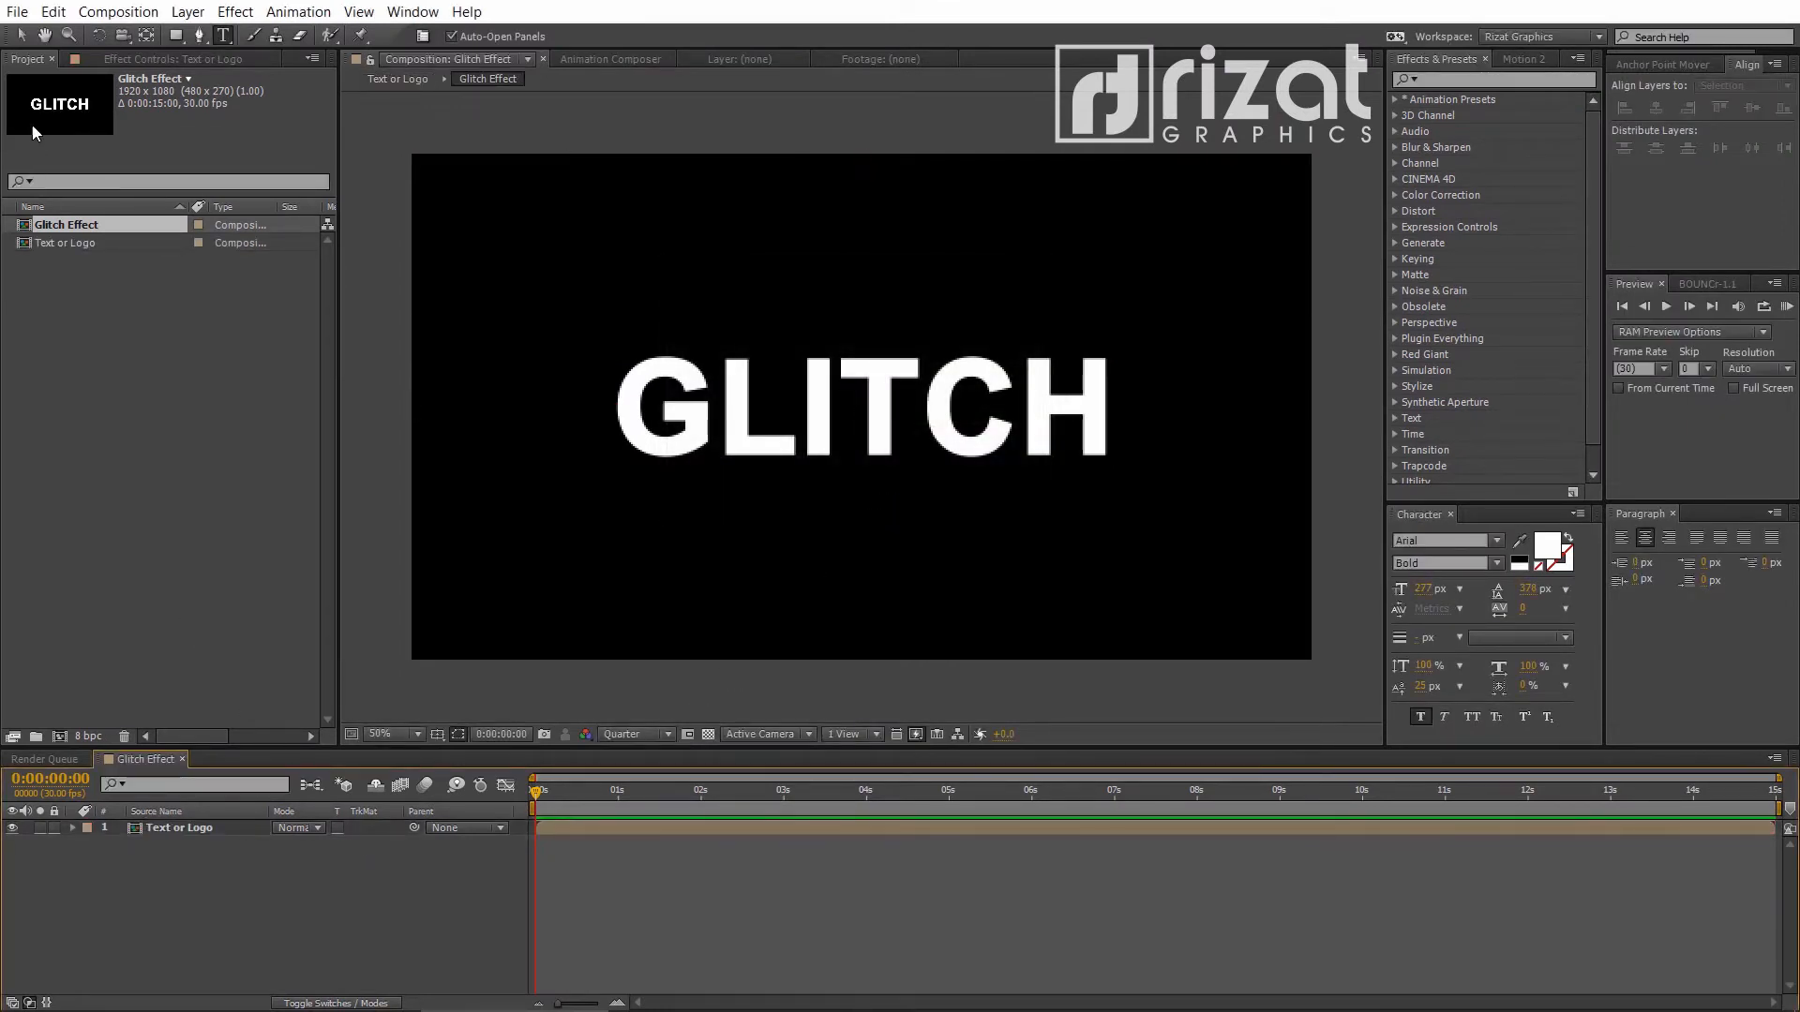
Import the "Screen Glitch Free Stock Footage" video from the Glitch Effect folder on the Desktop as footage
left_click(17, 12)
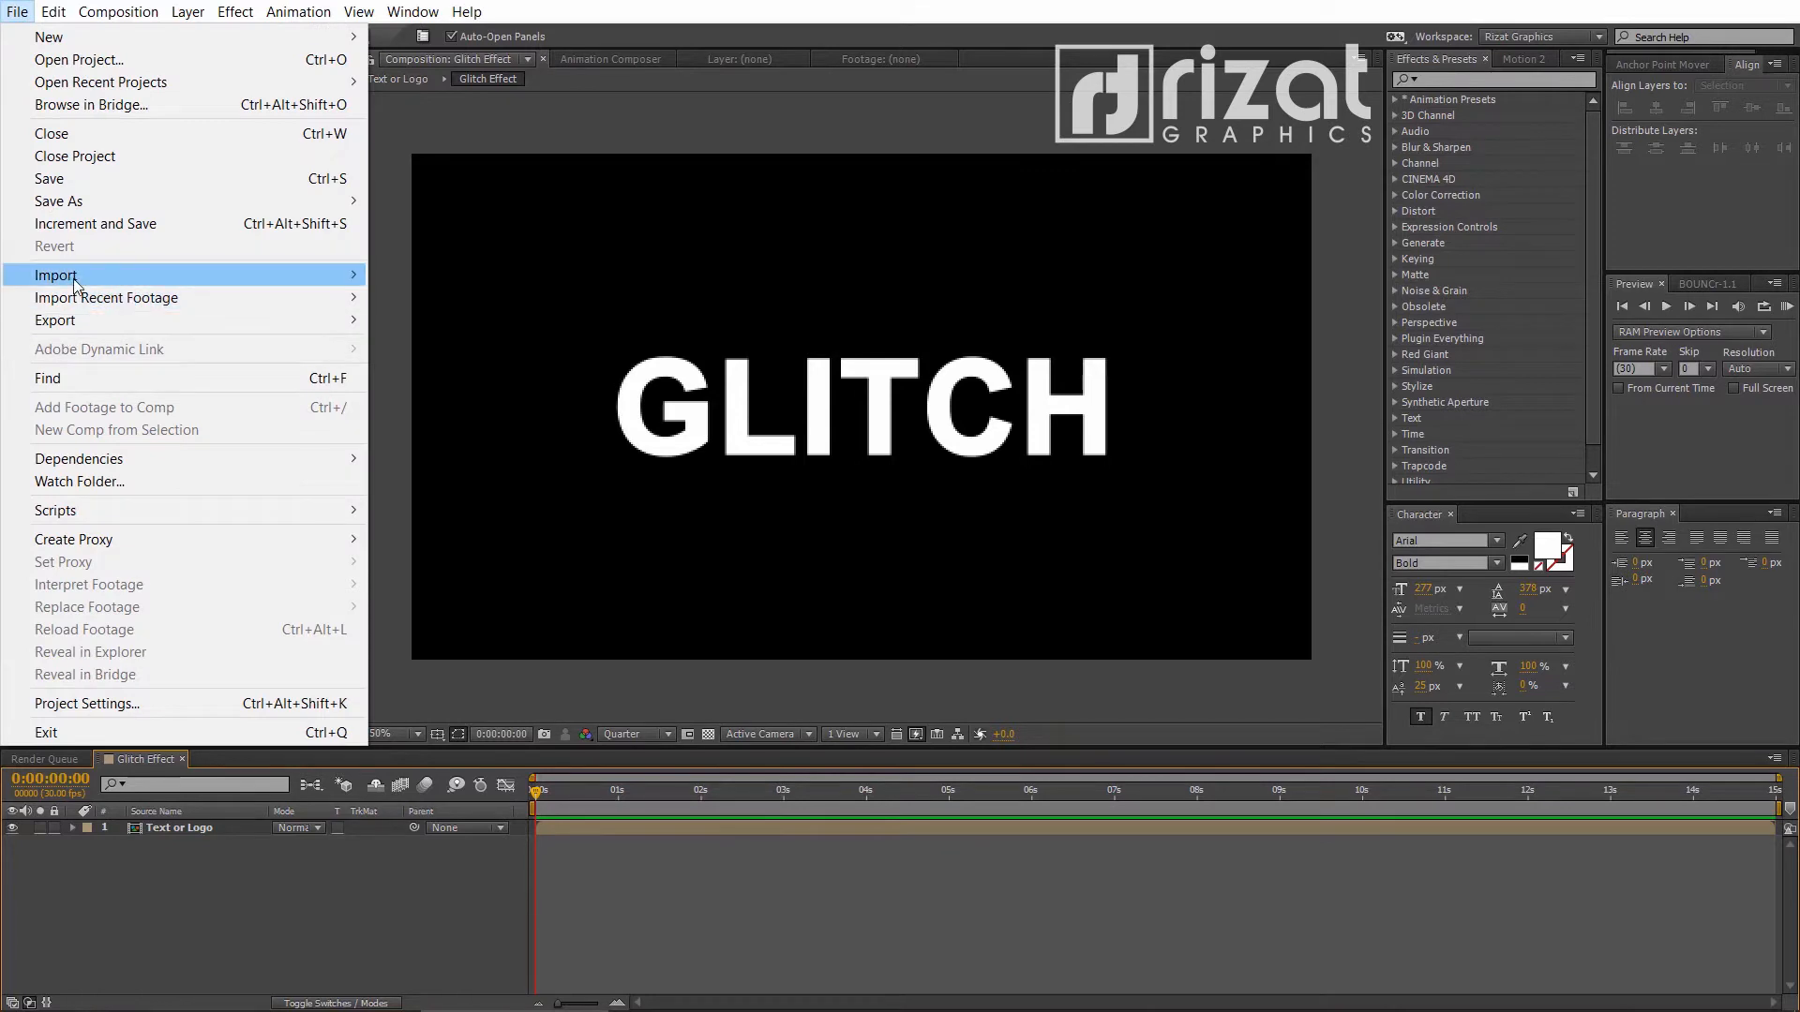
mouse_move(73, 275)
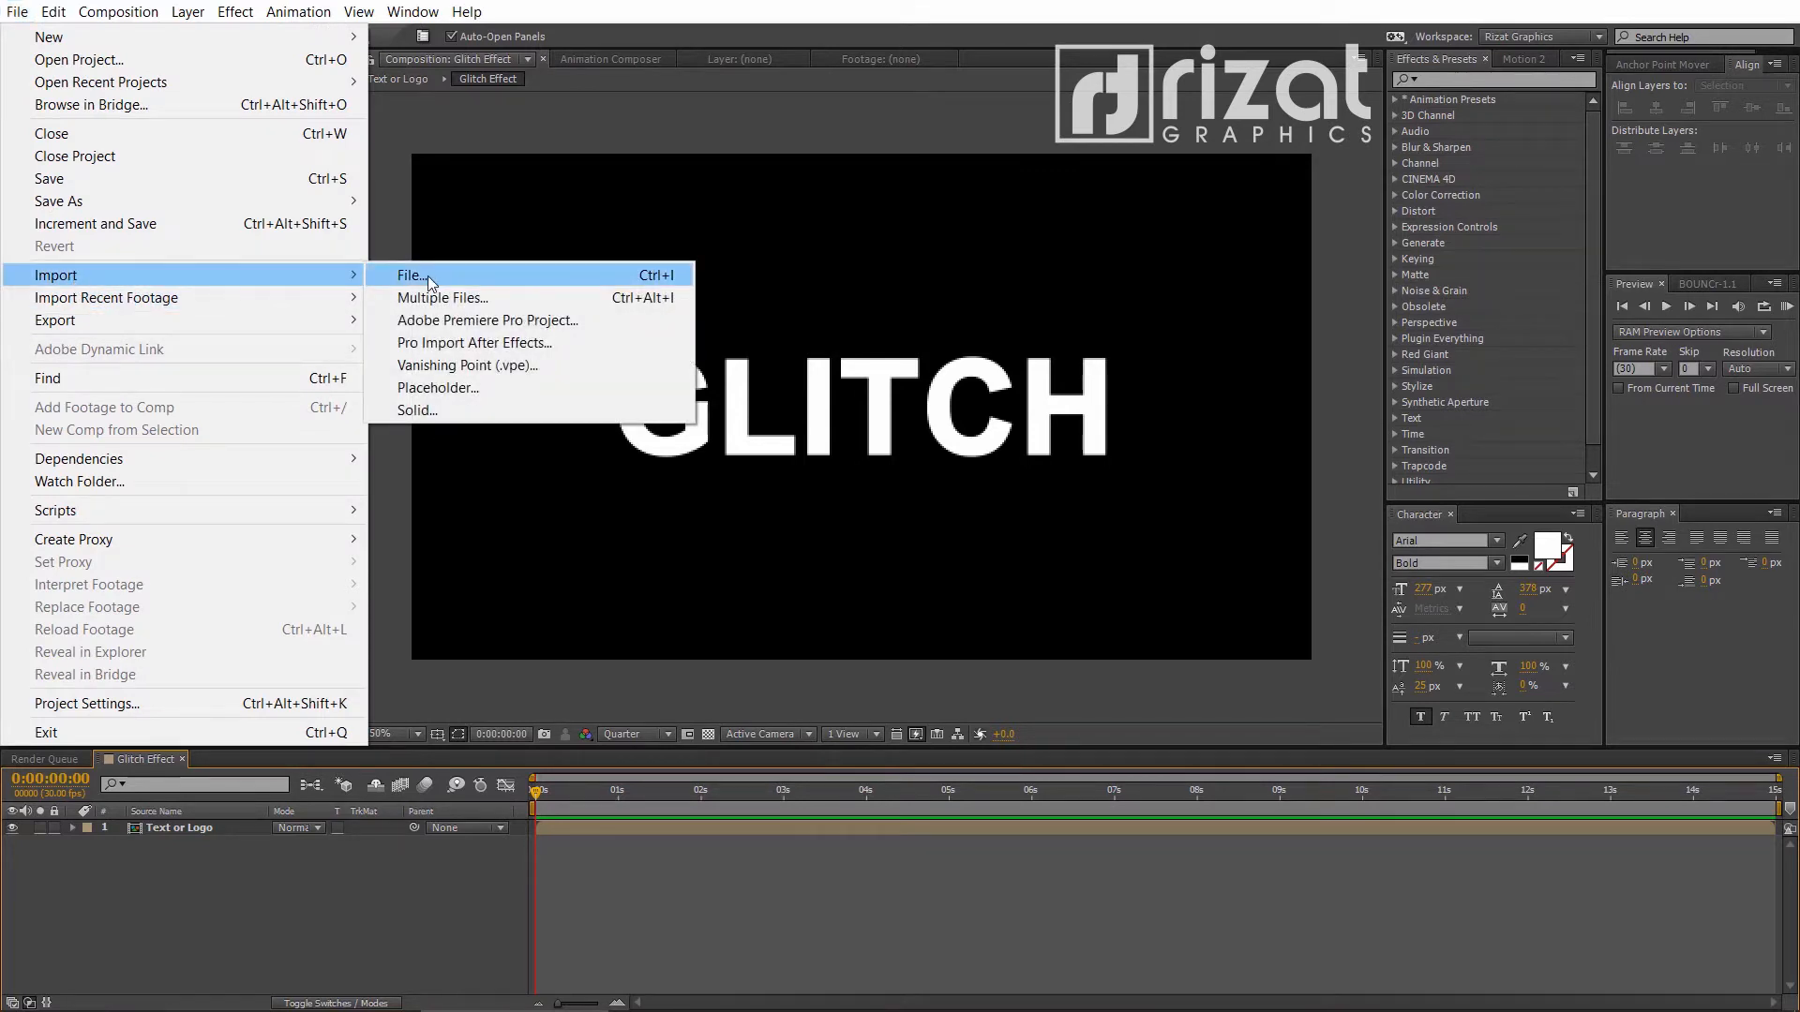
left_click(428, 275)
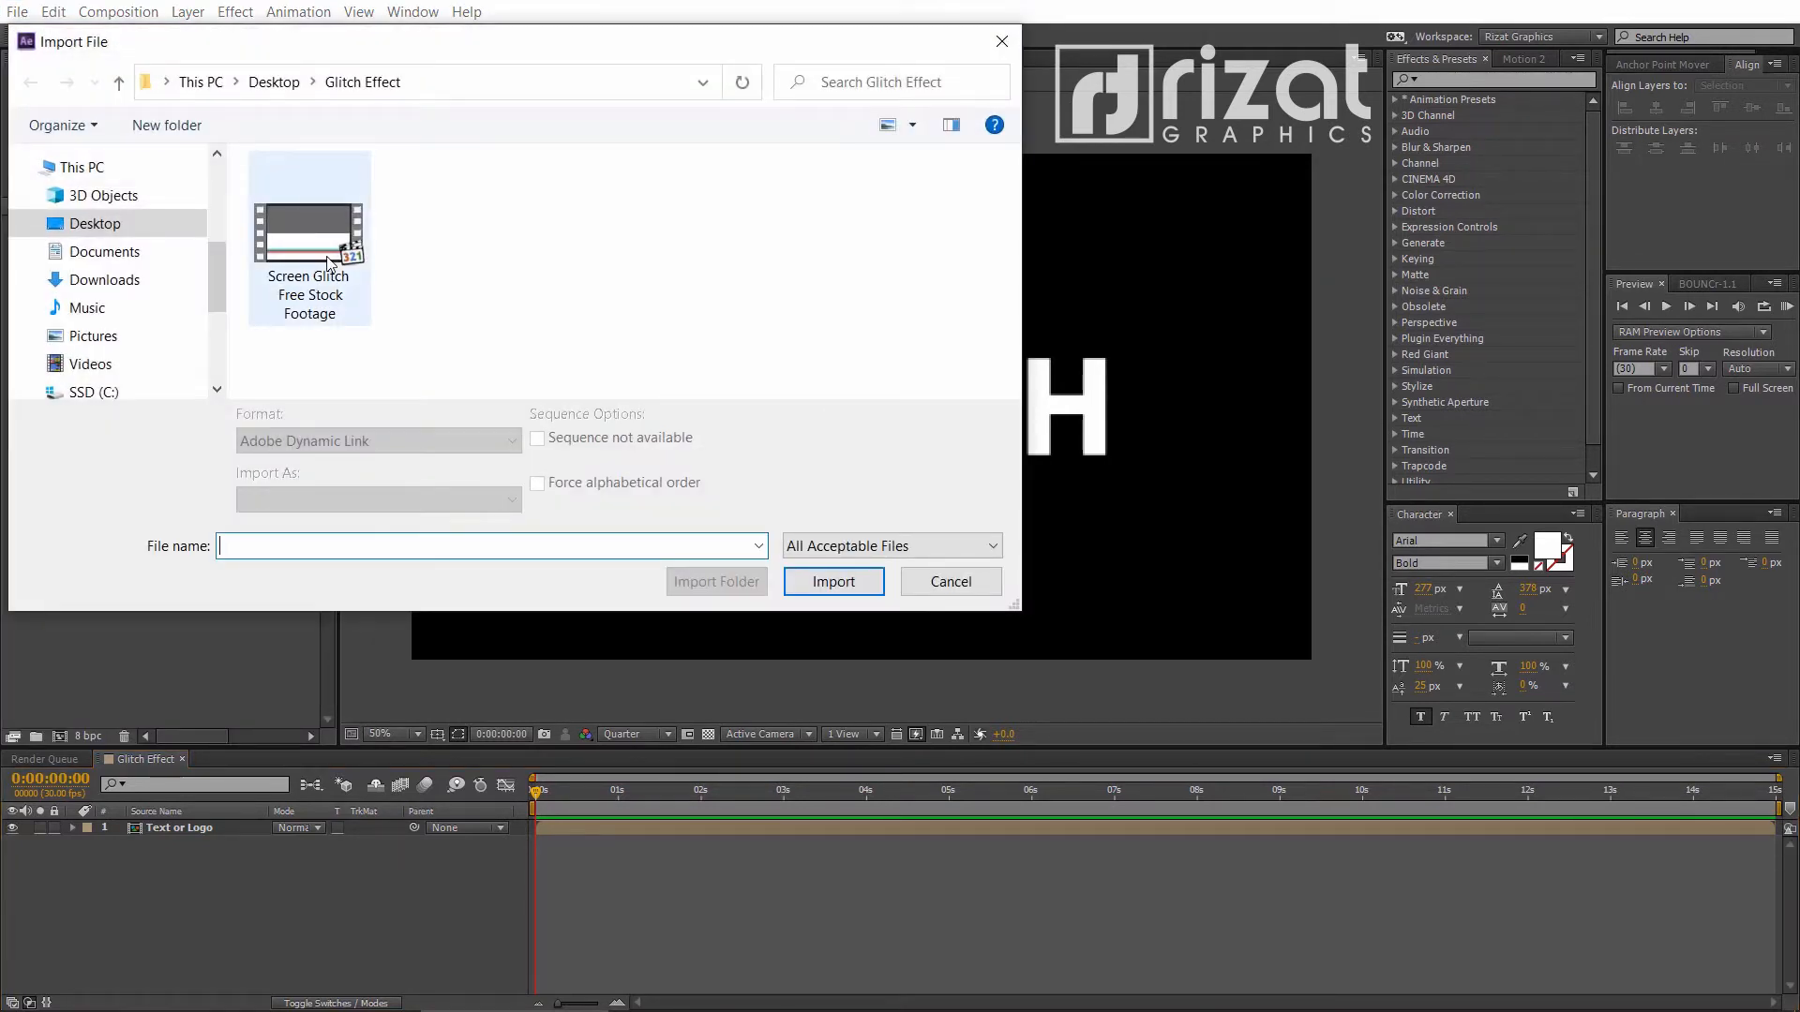
left_click(326, 258)
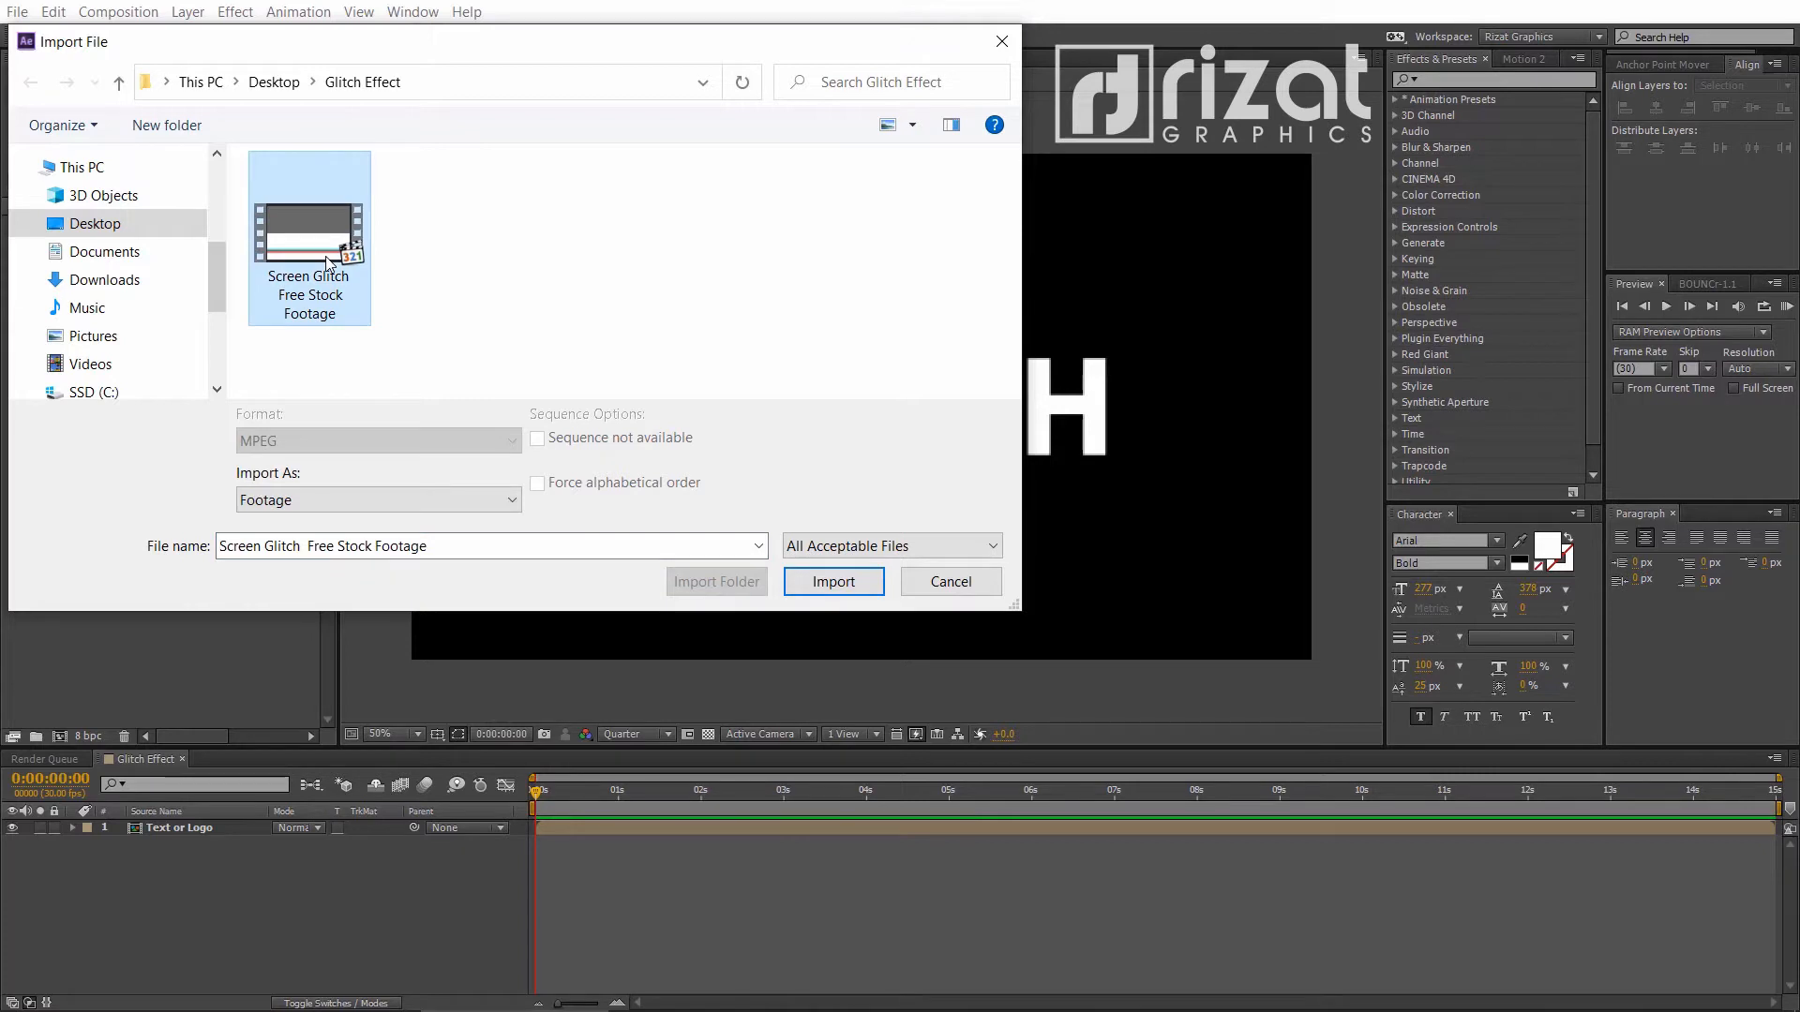
left_click(821, 583)
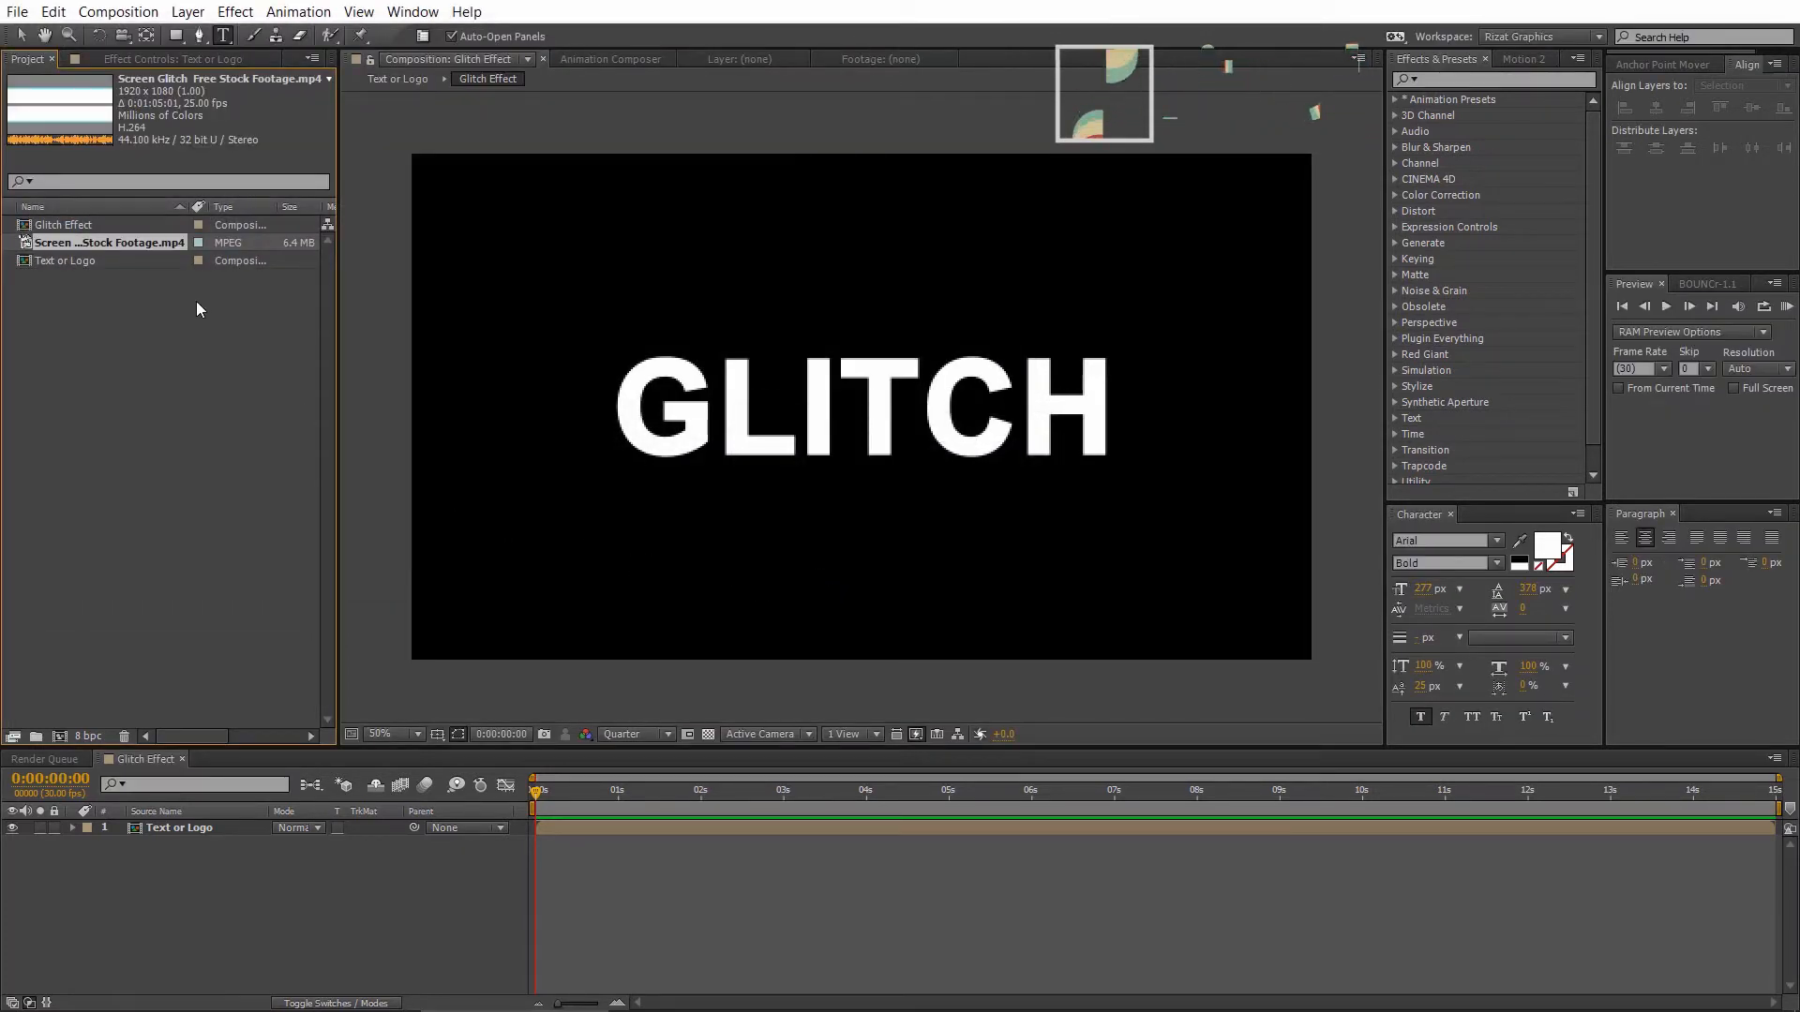
Place the imported screen glitch footage above the Text or Logo layer in the timeline and preview it
key("v")
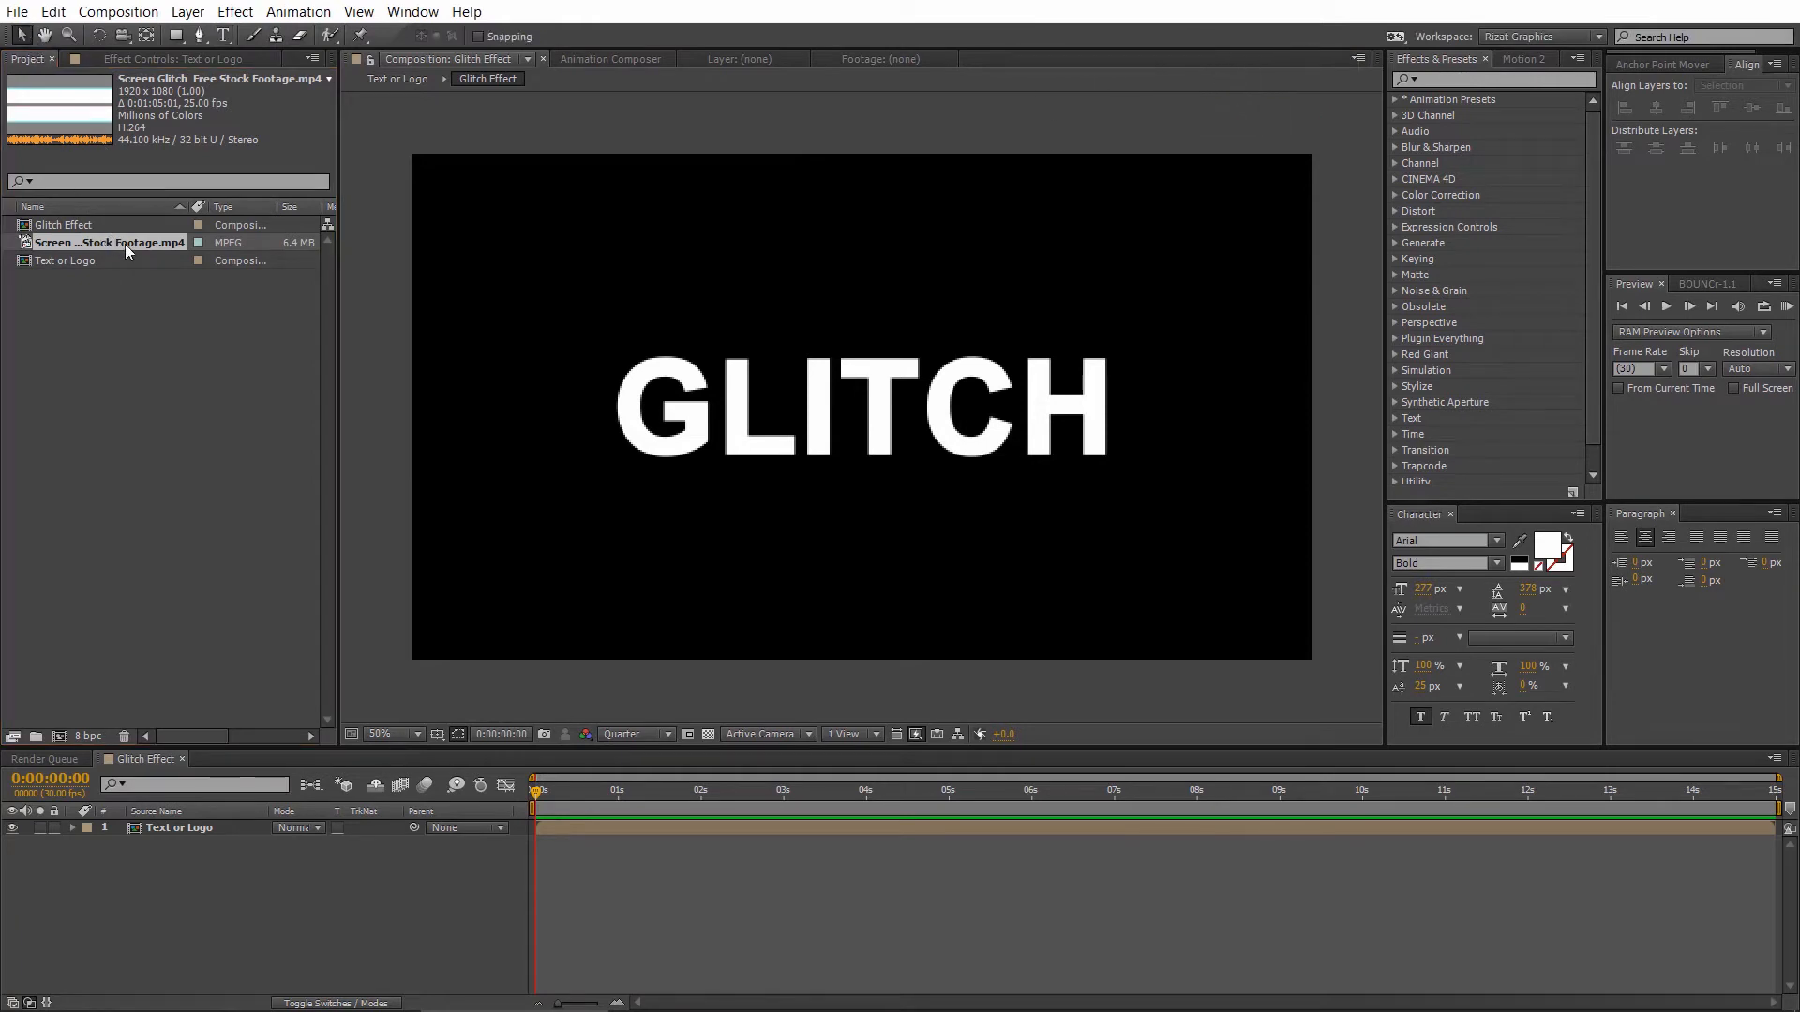
left_click_drag(126, 246, 167, 825)
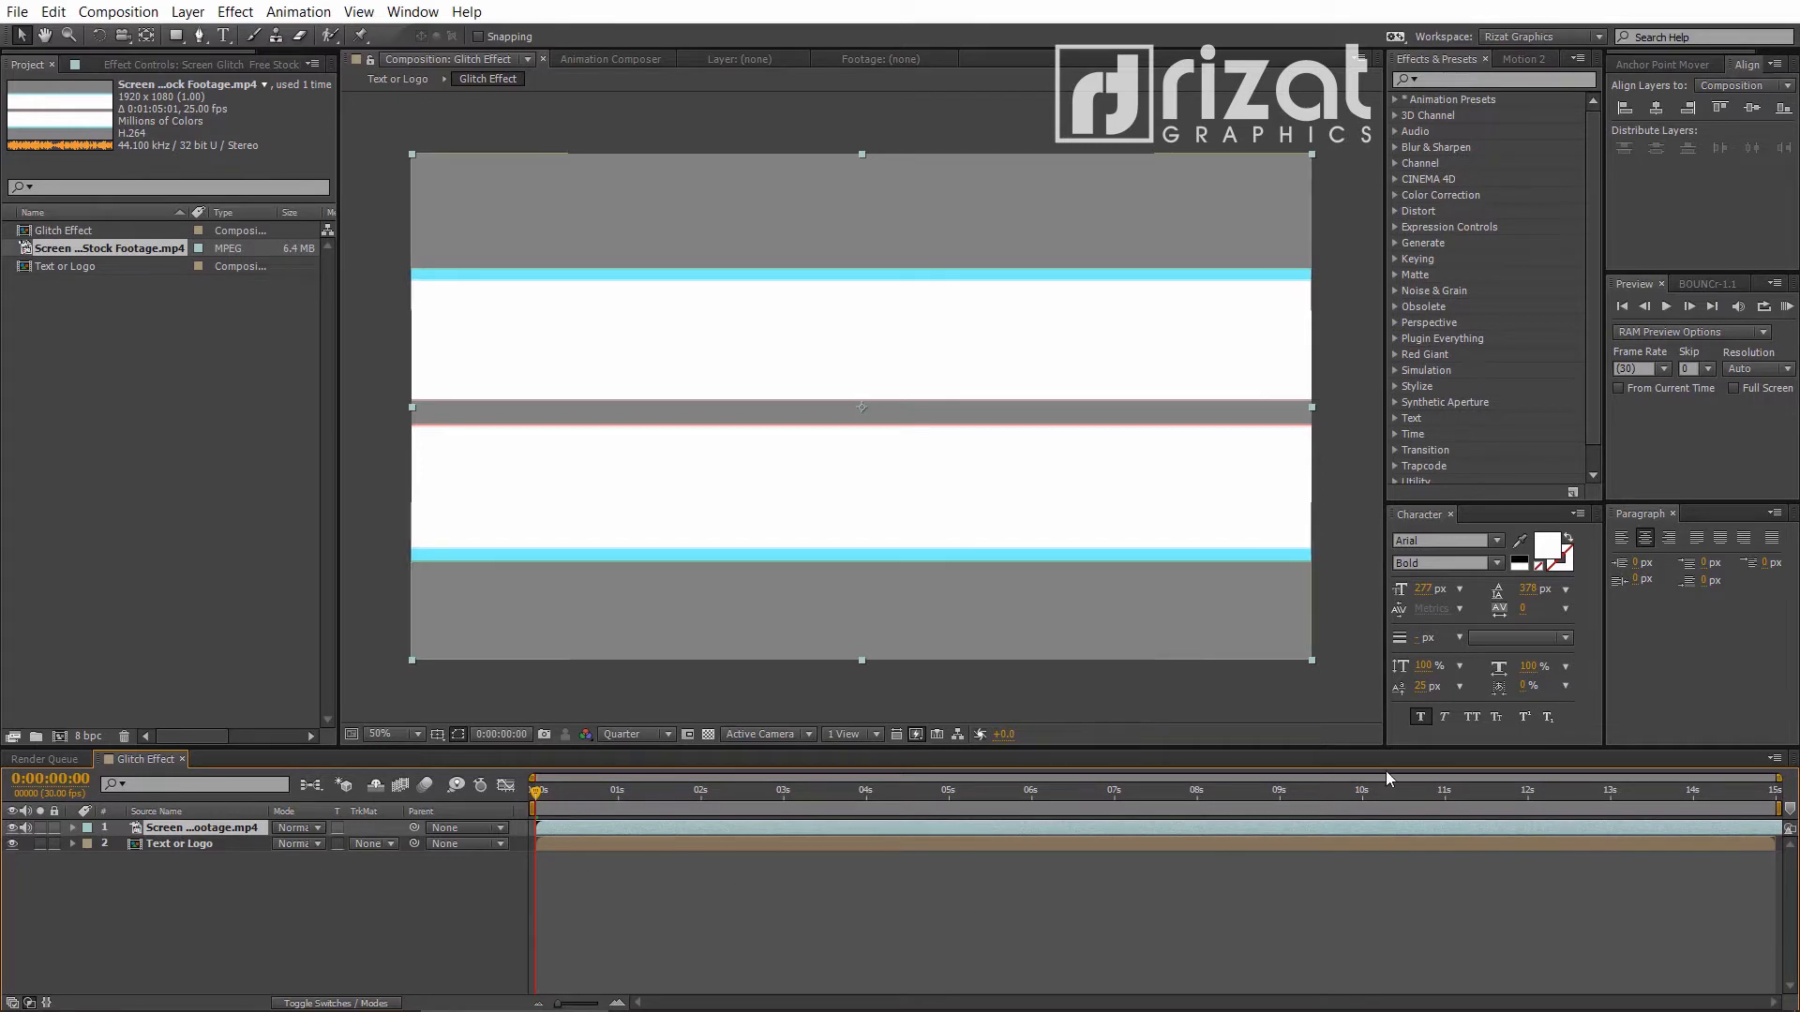
left_click(1786, 307)
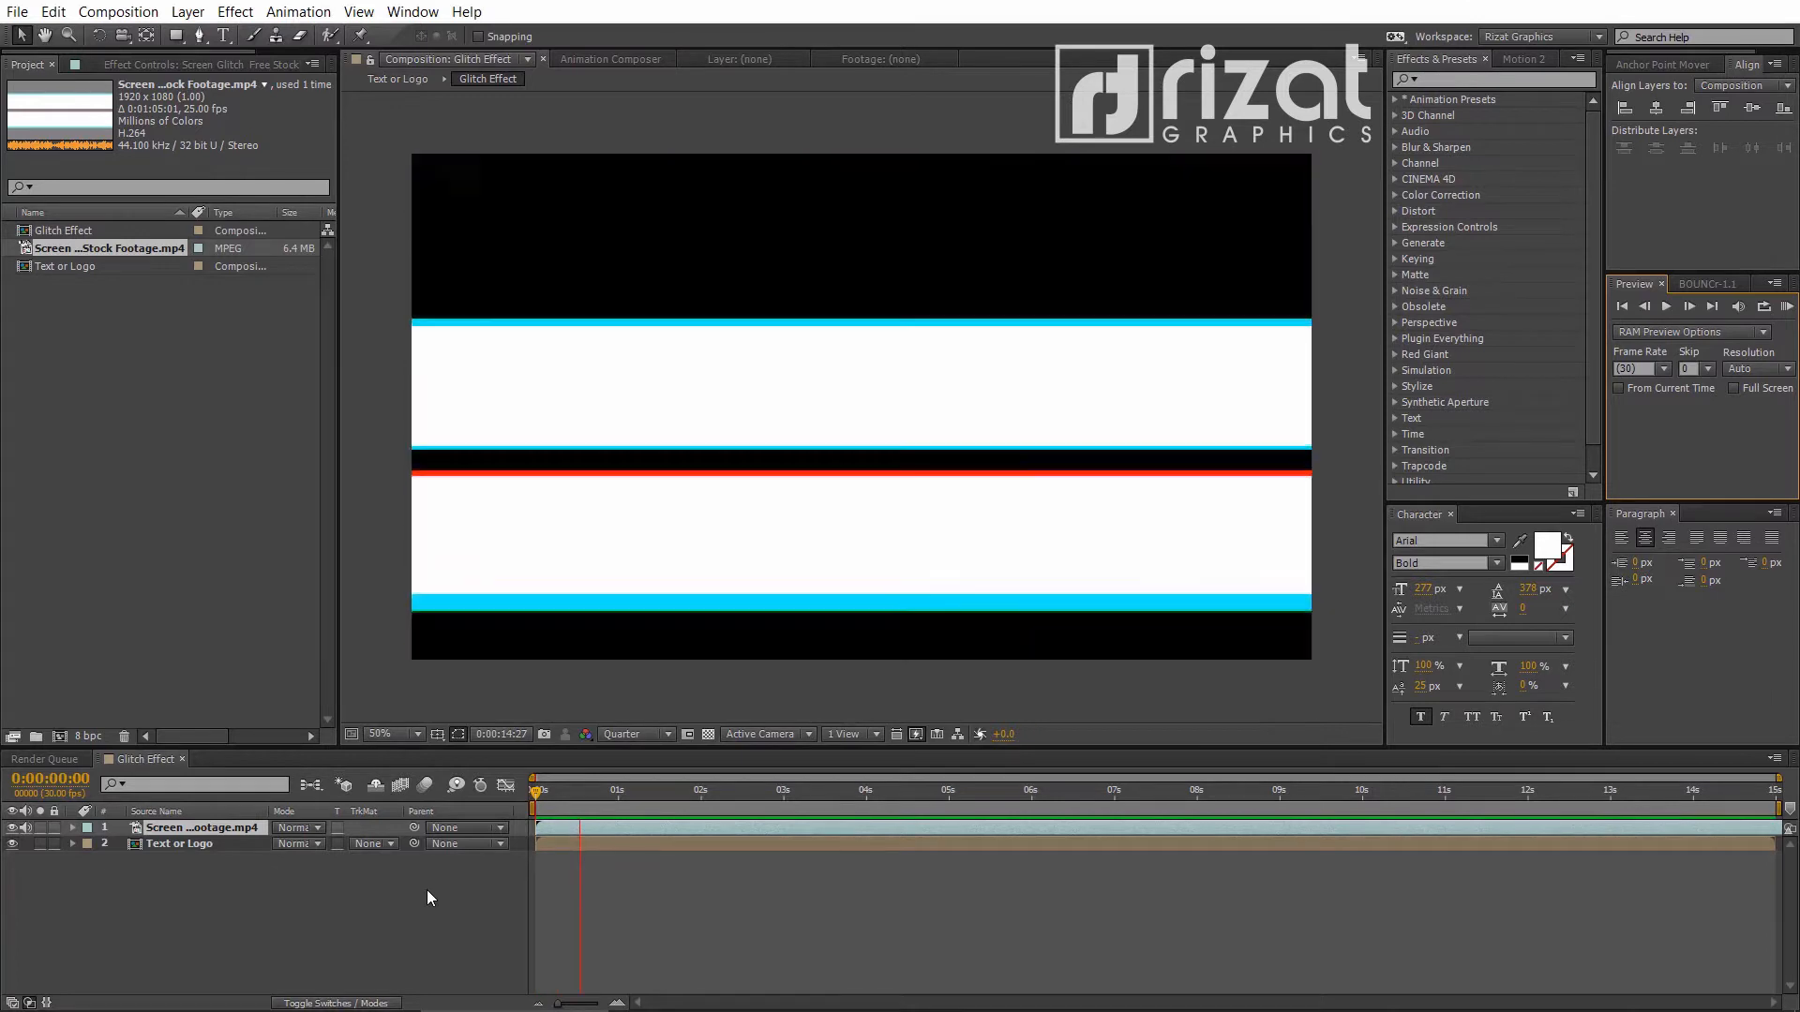
key("space")
Pre-compose the footage layer as "Screen Glitch Free Stock Footage", moving all attributes into the new composition
right_click(193, 830)
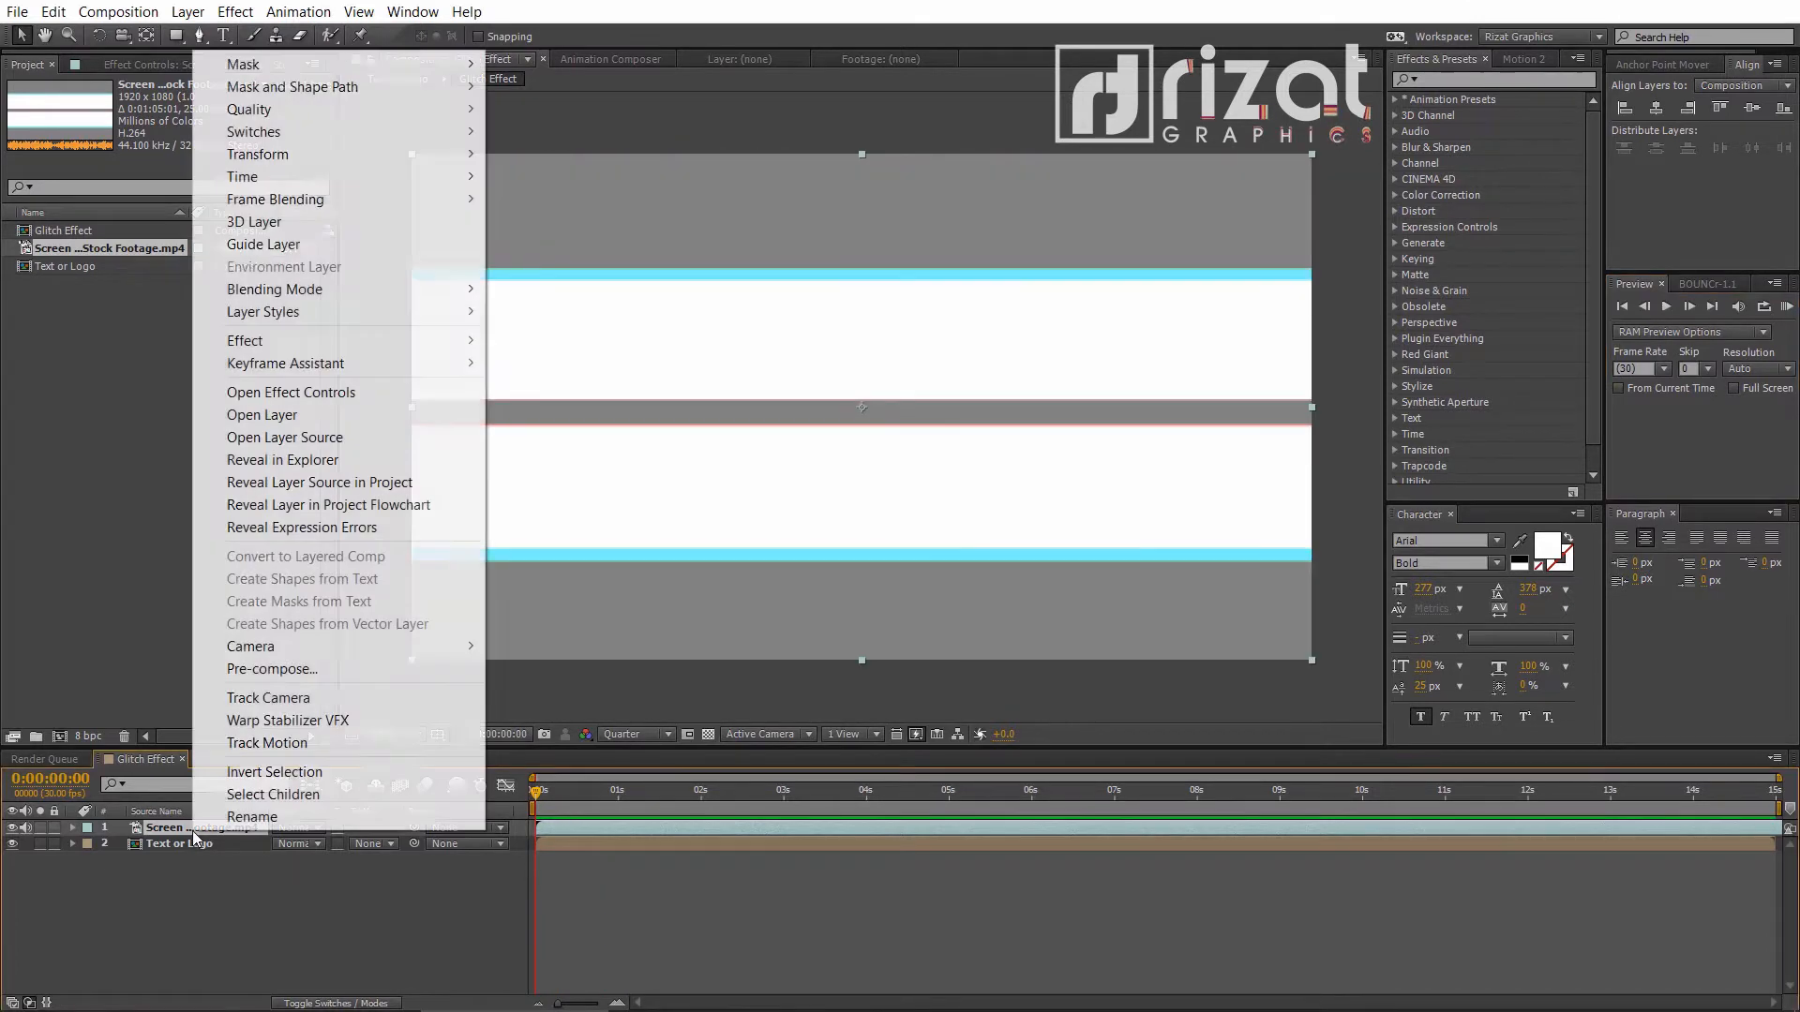
left_click(263, 671)
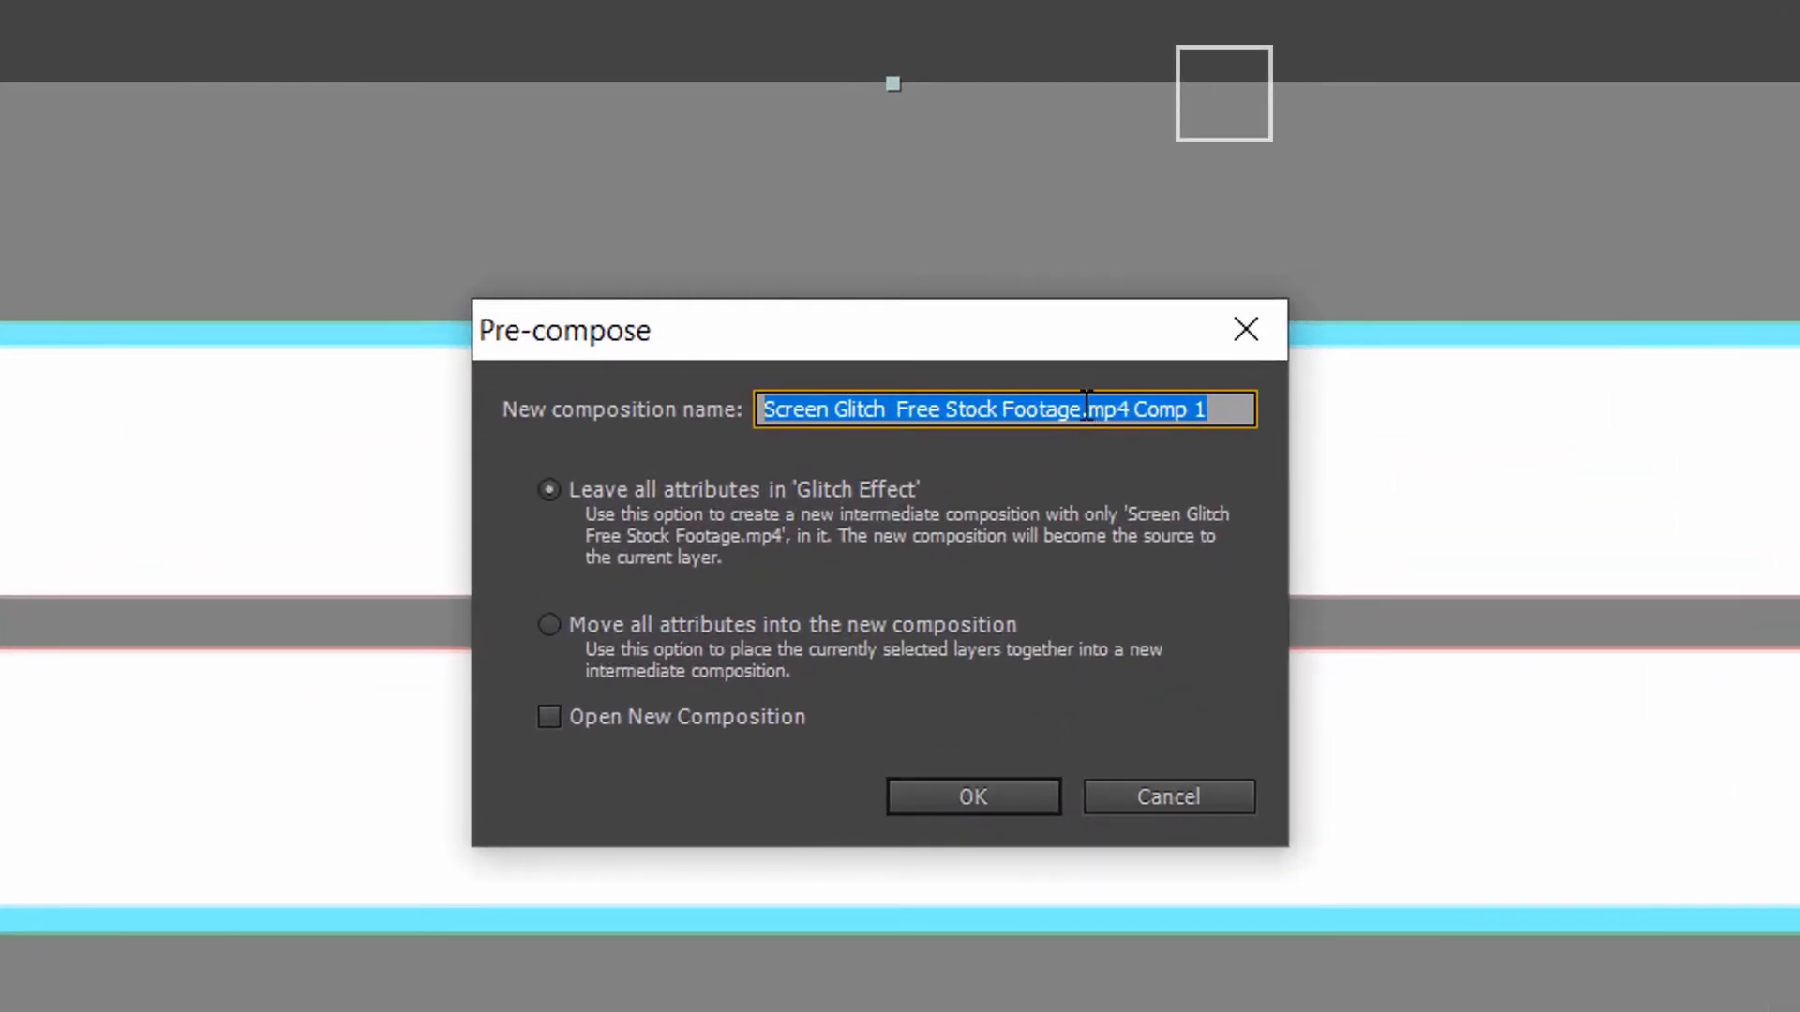
left_click_drag(1087, 405, 1228, 412)
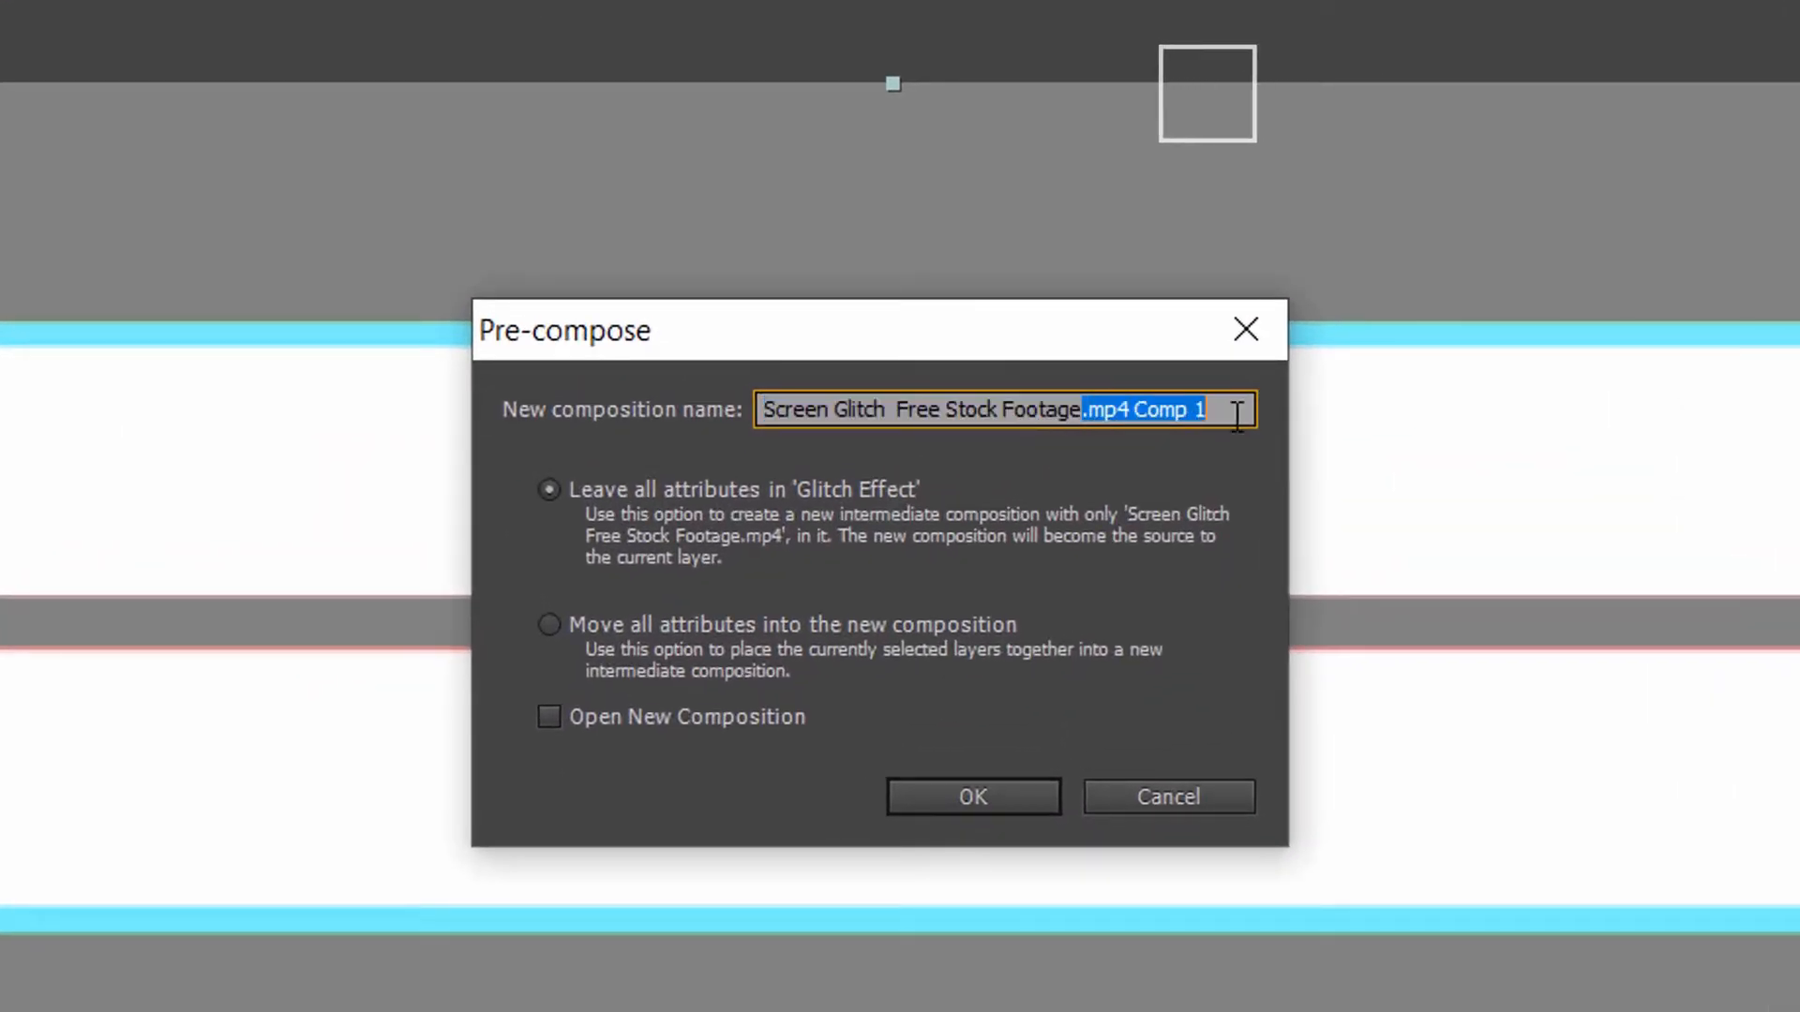
key("BackSpace")
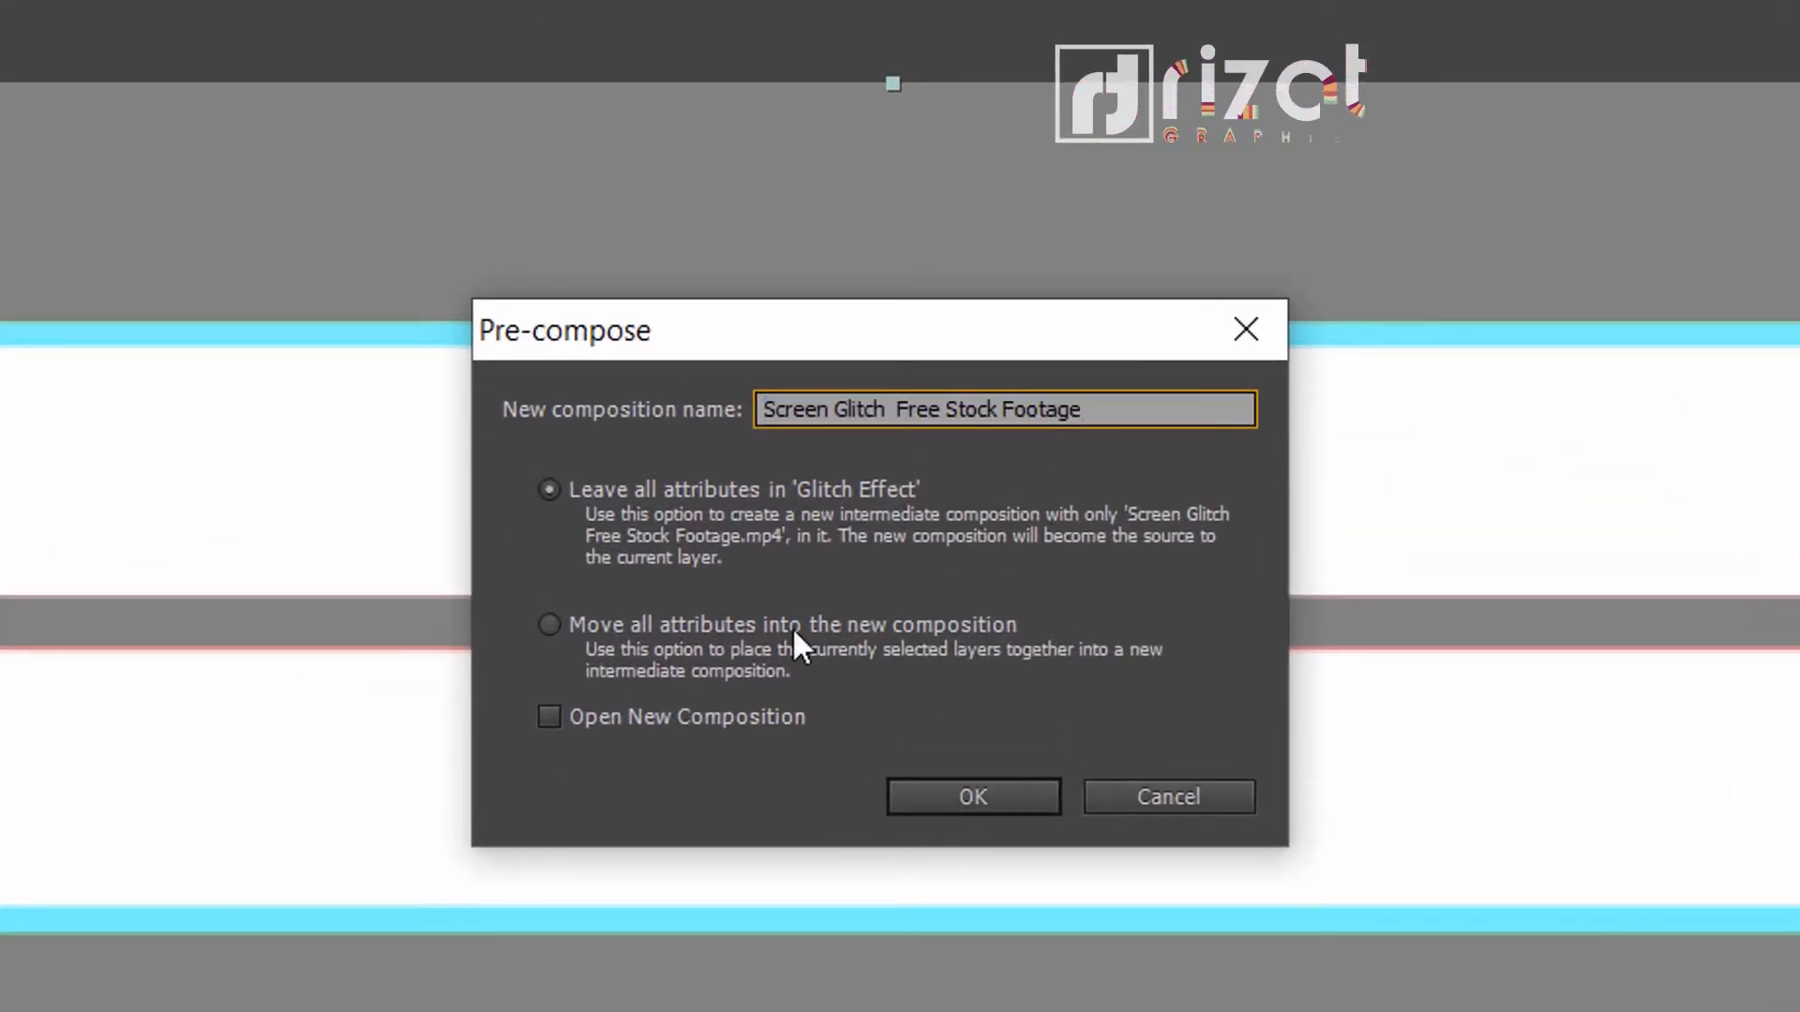
left_click(667, 628)
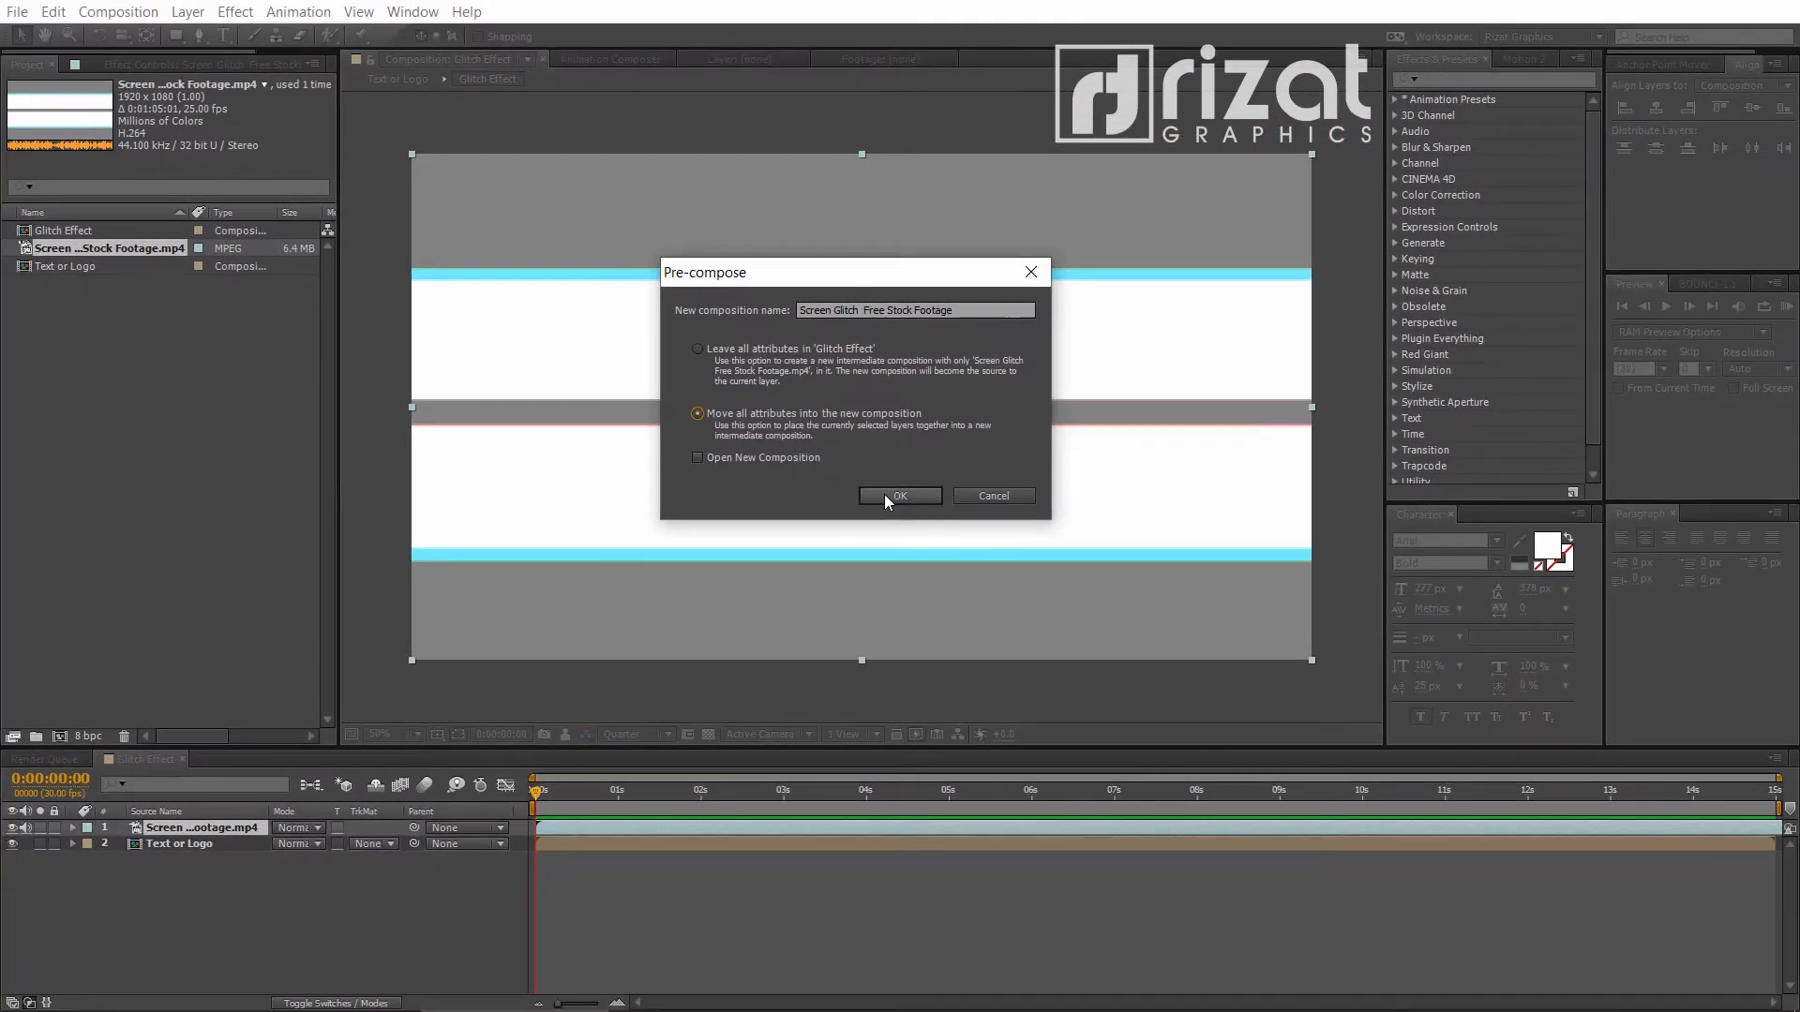
left_click(885, 494)
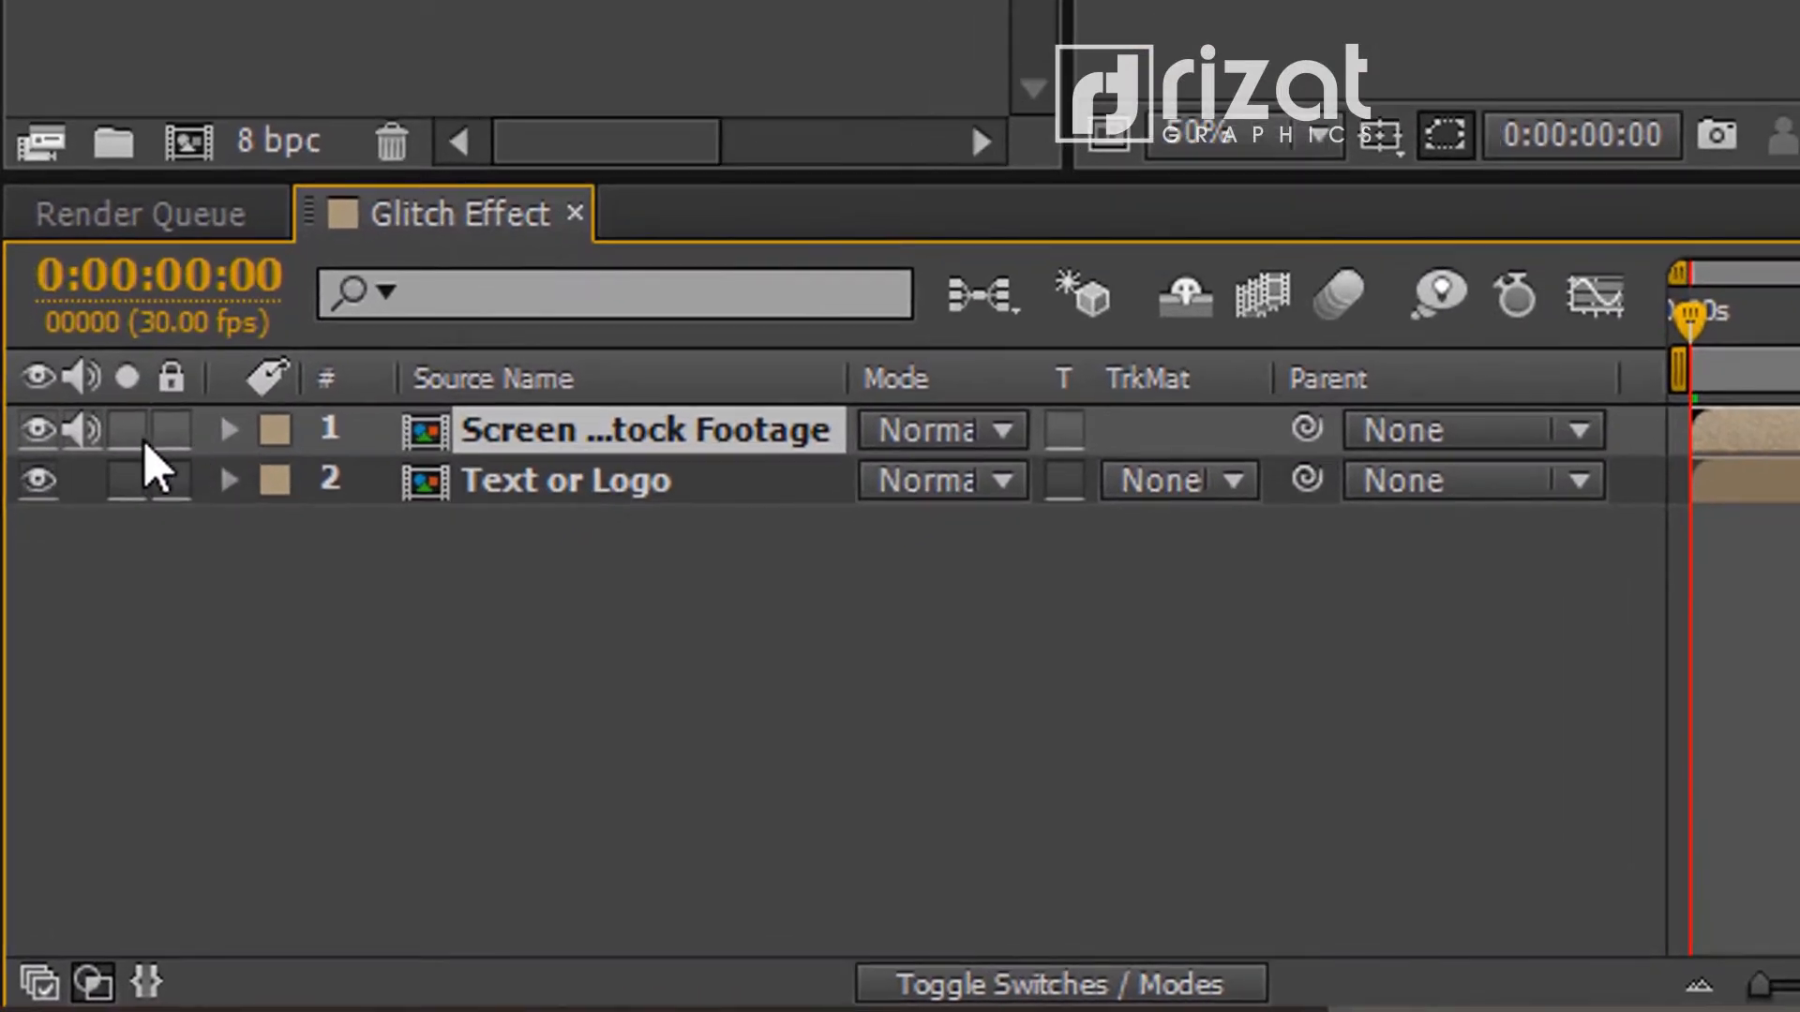
Mute and hide the Screen Glitch Free Stock Footage layer
left_click(25, 828)
left_click(39, 431)
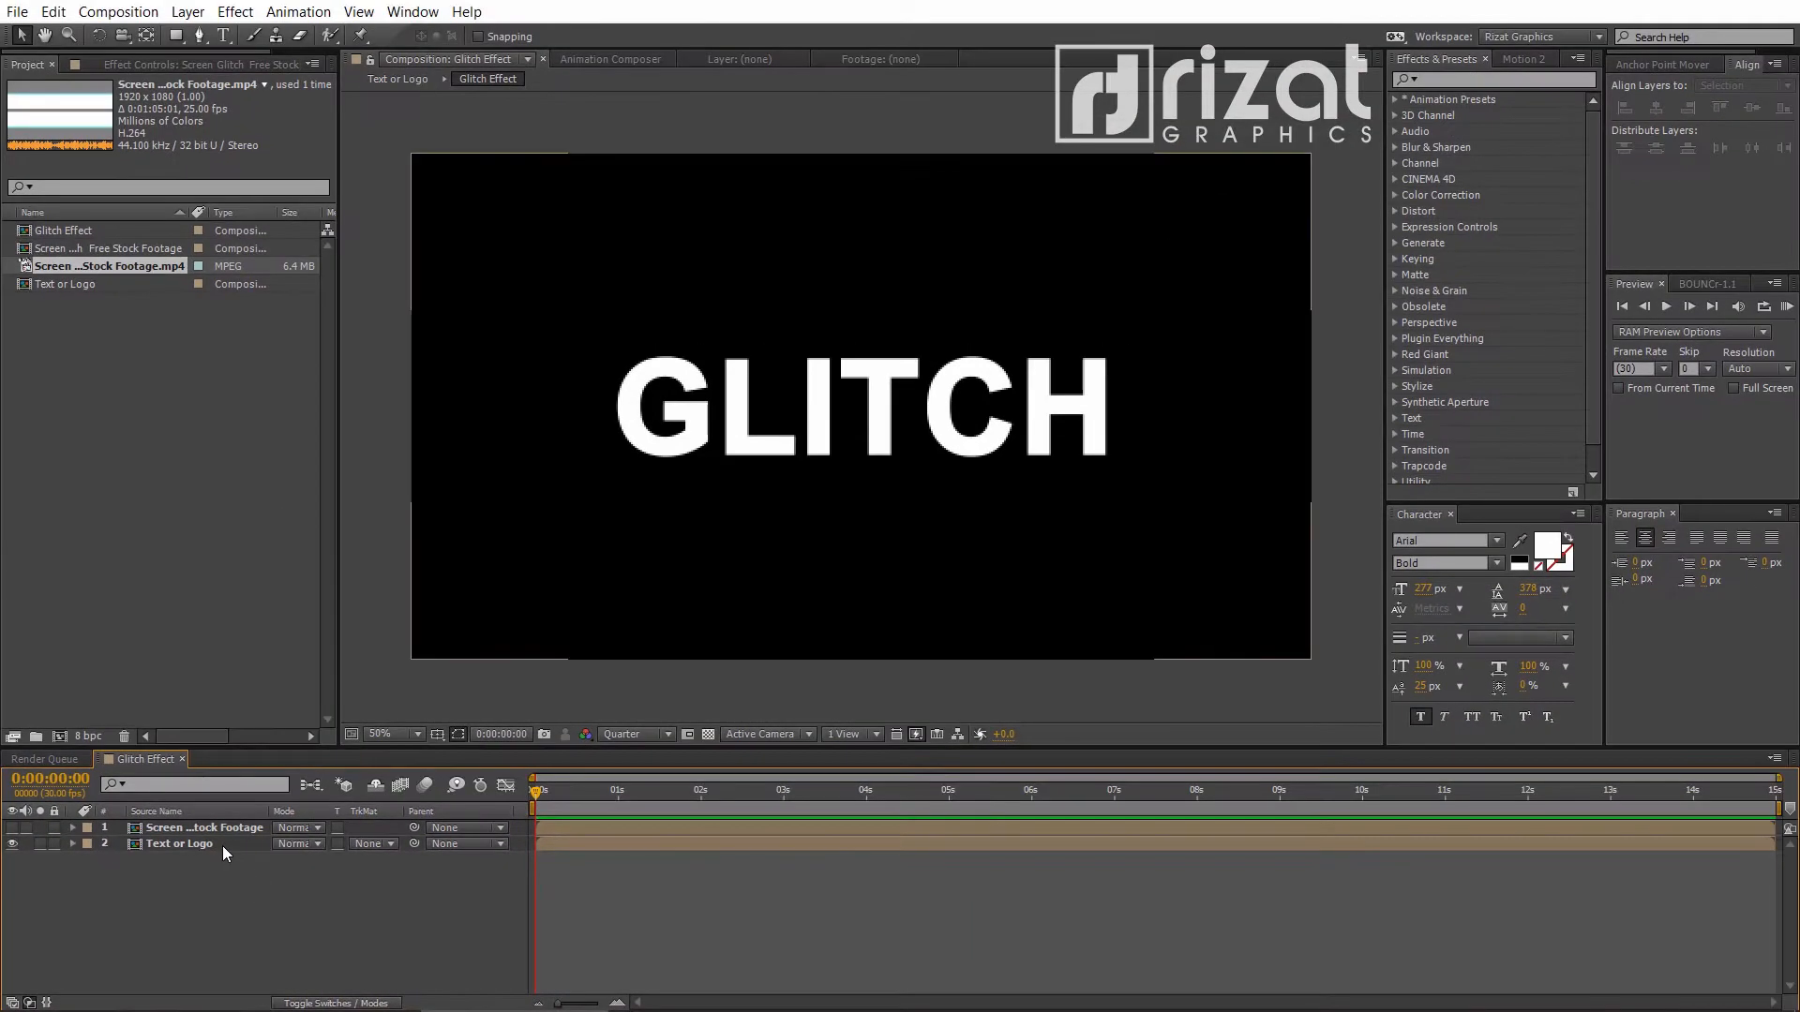
left_click(222, 846)
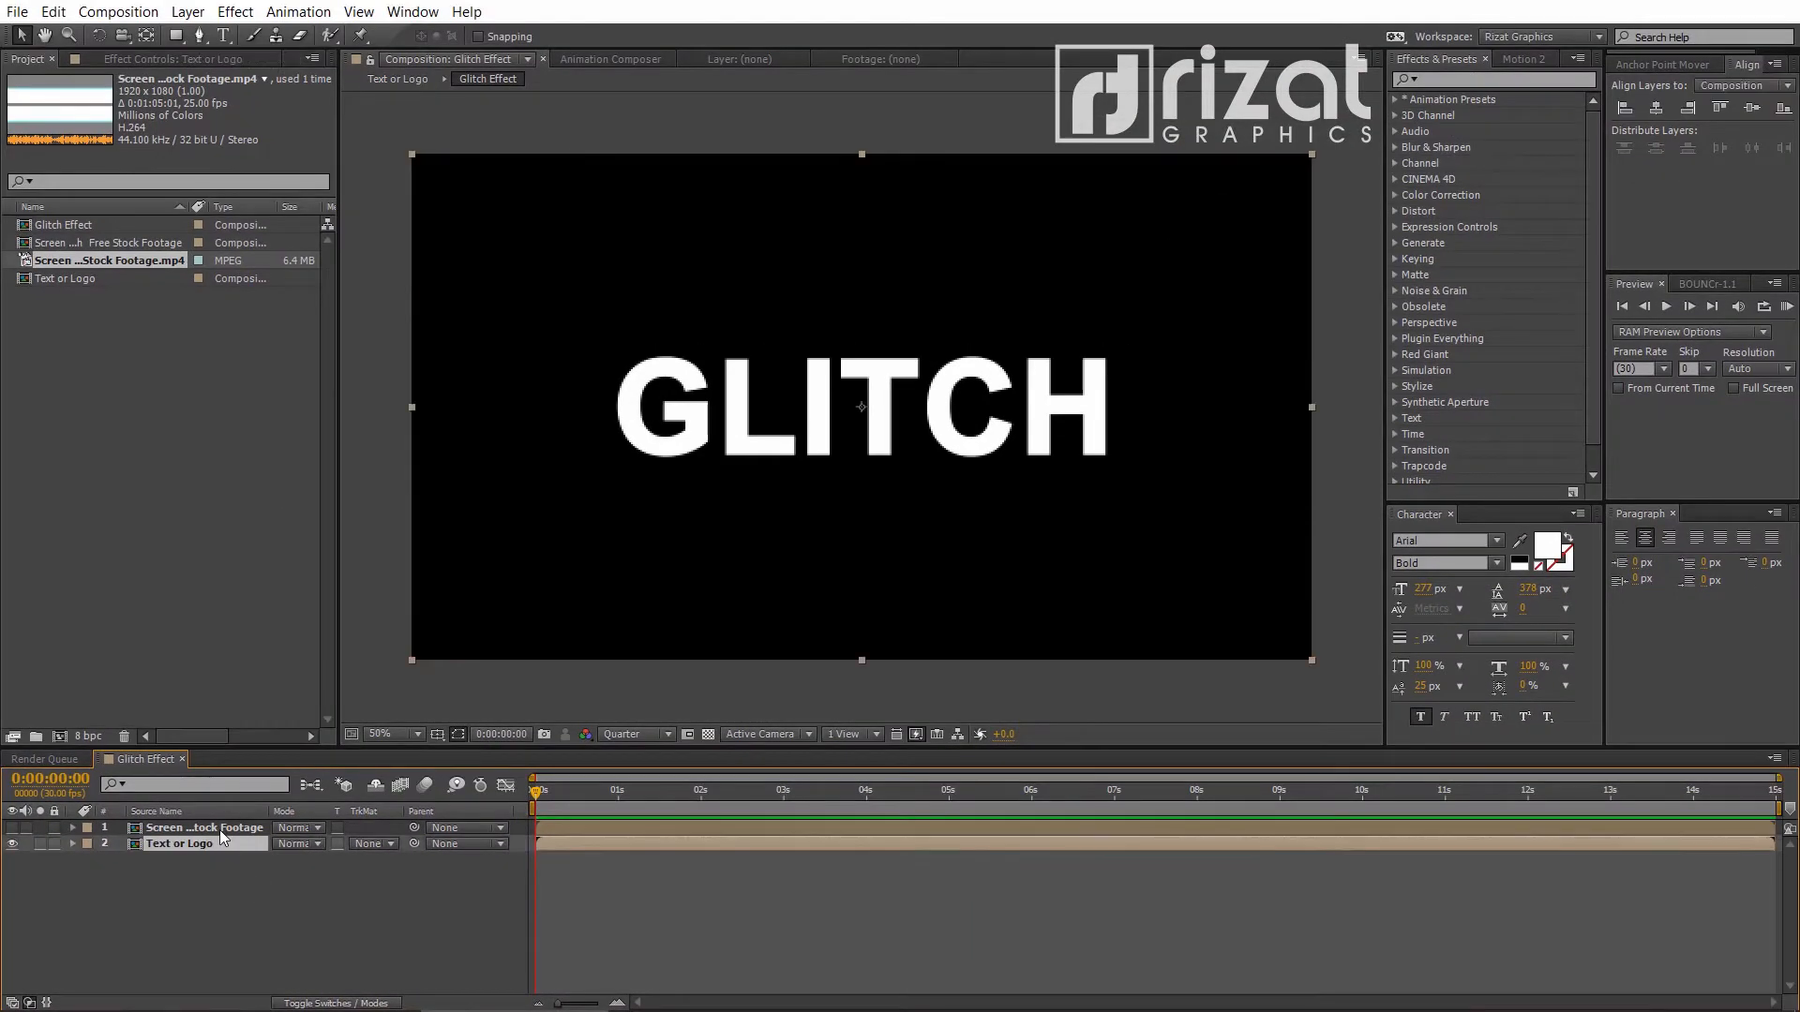
left_click(219, 829)
left_click(212, 842)
left_click(311, 896)
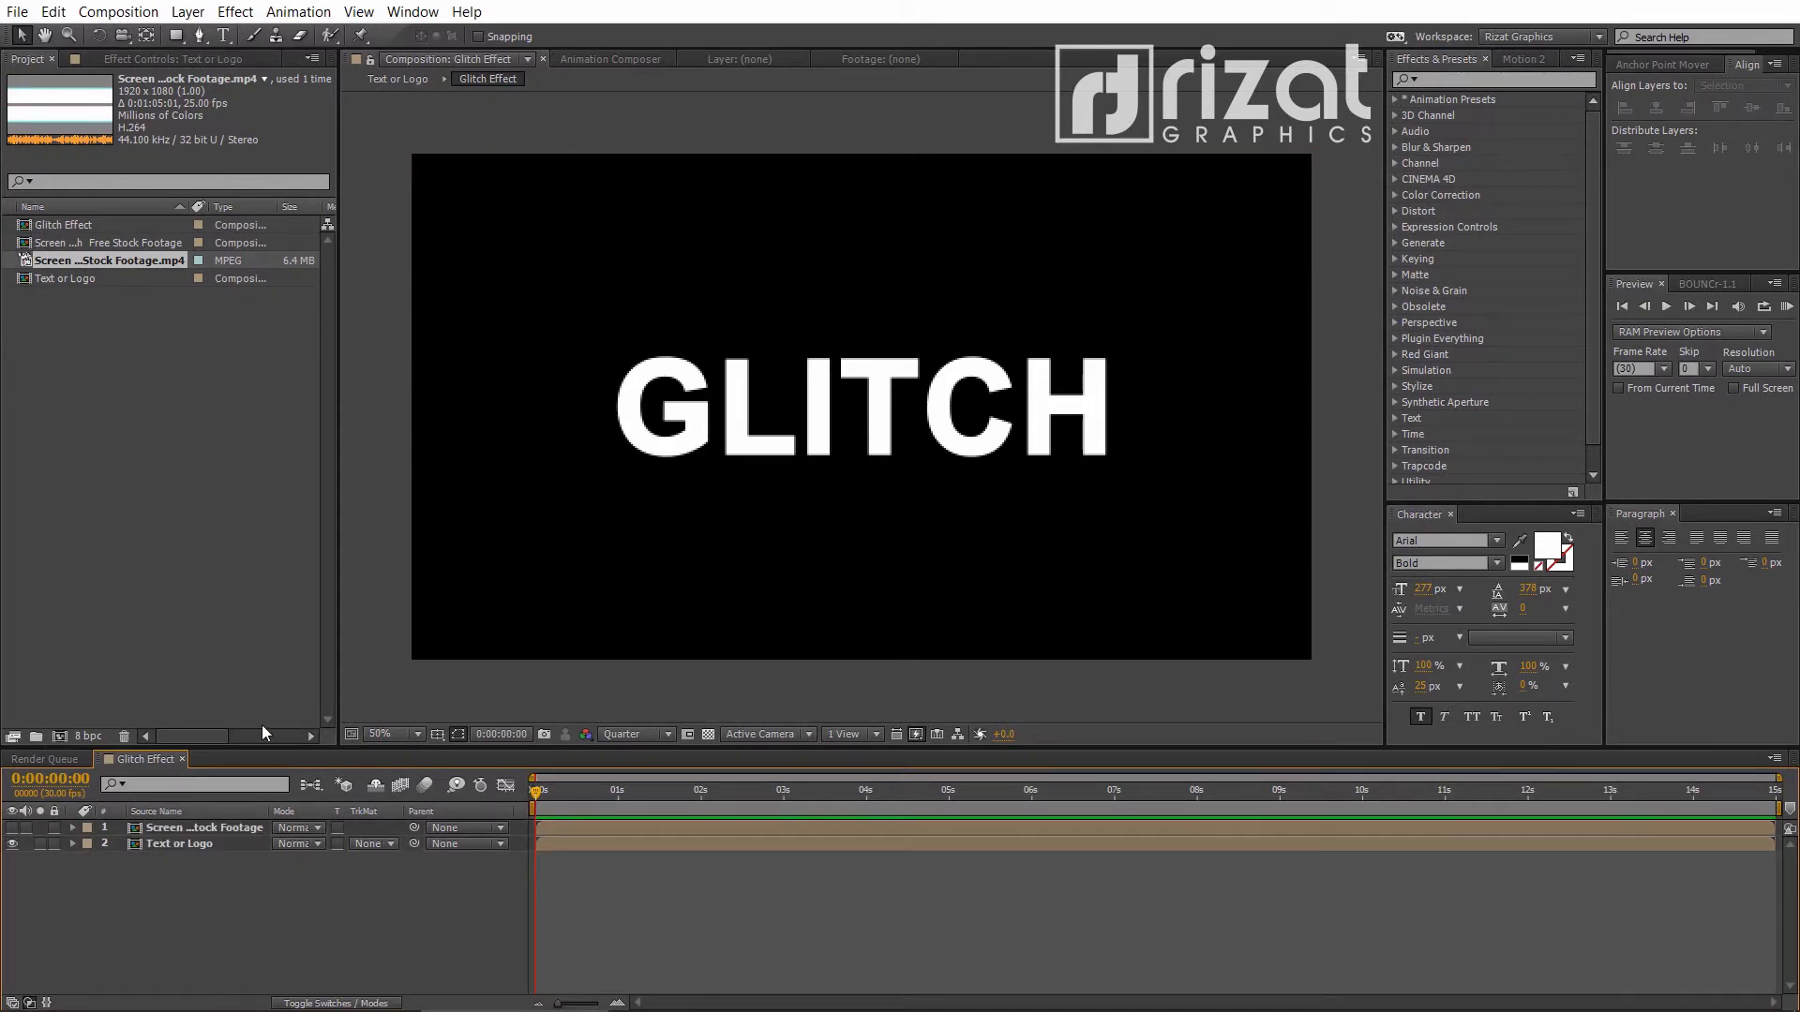
Create an adjustment layer above the other layers and rename it "Displacement"
left_click(188, 13)
mouse_move(198, 36)
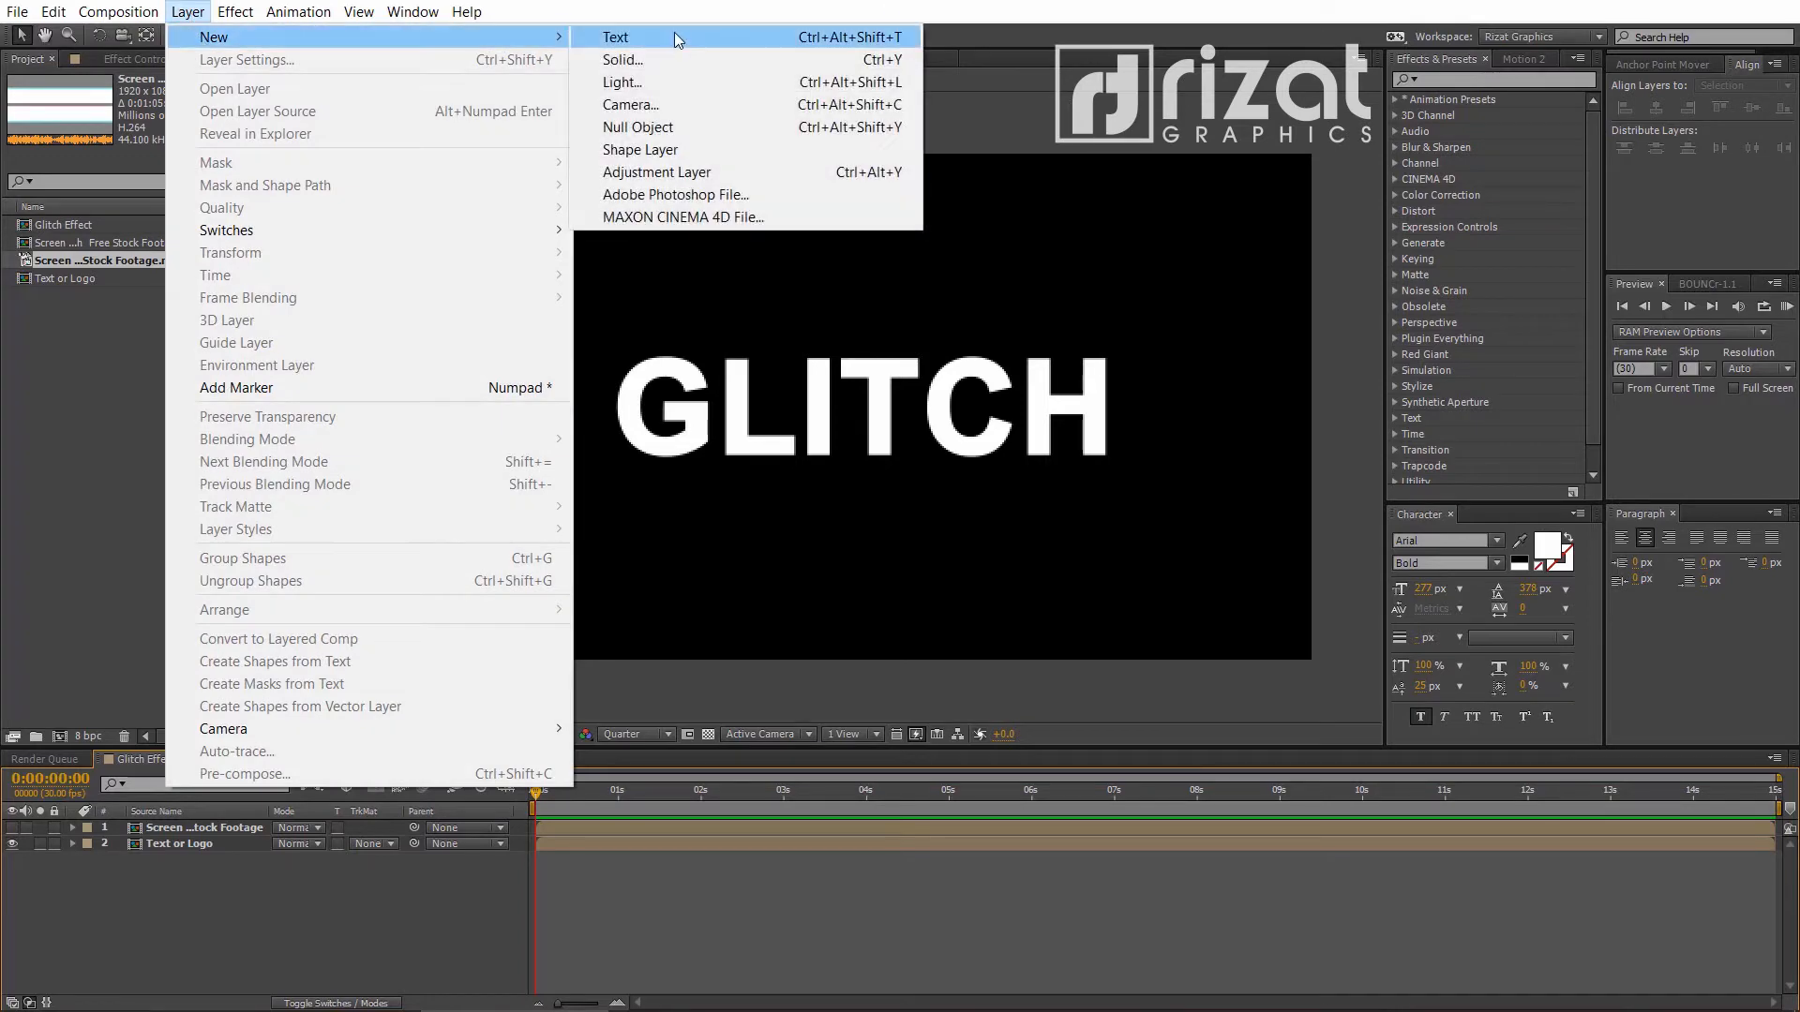
left_click(685, 172)
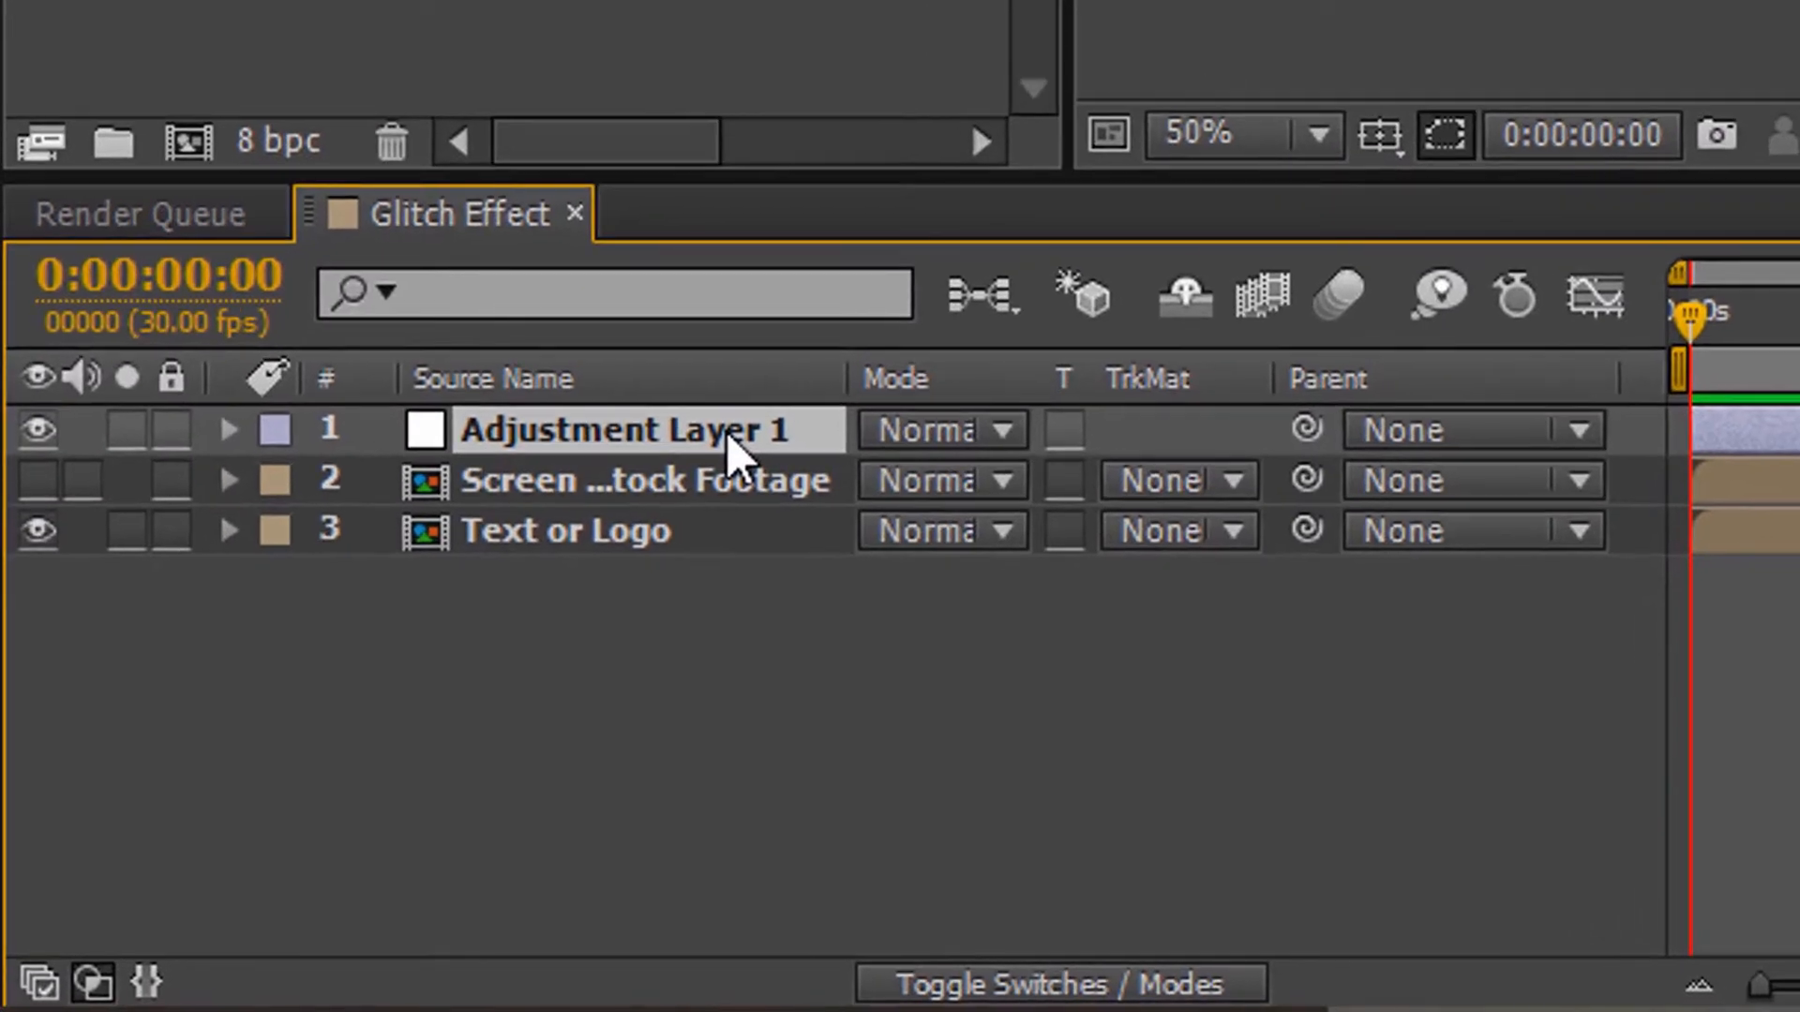
key("Return")
type("Disp")
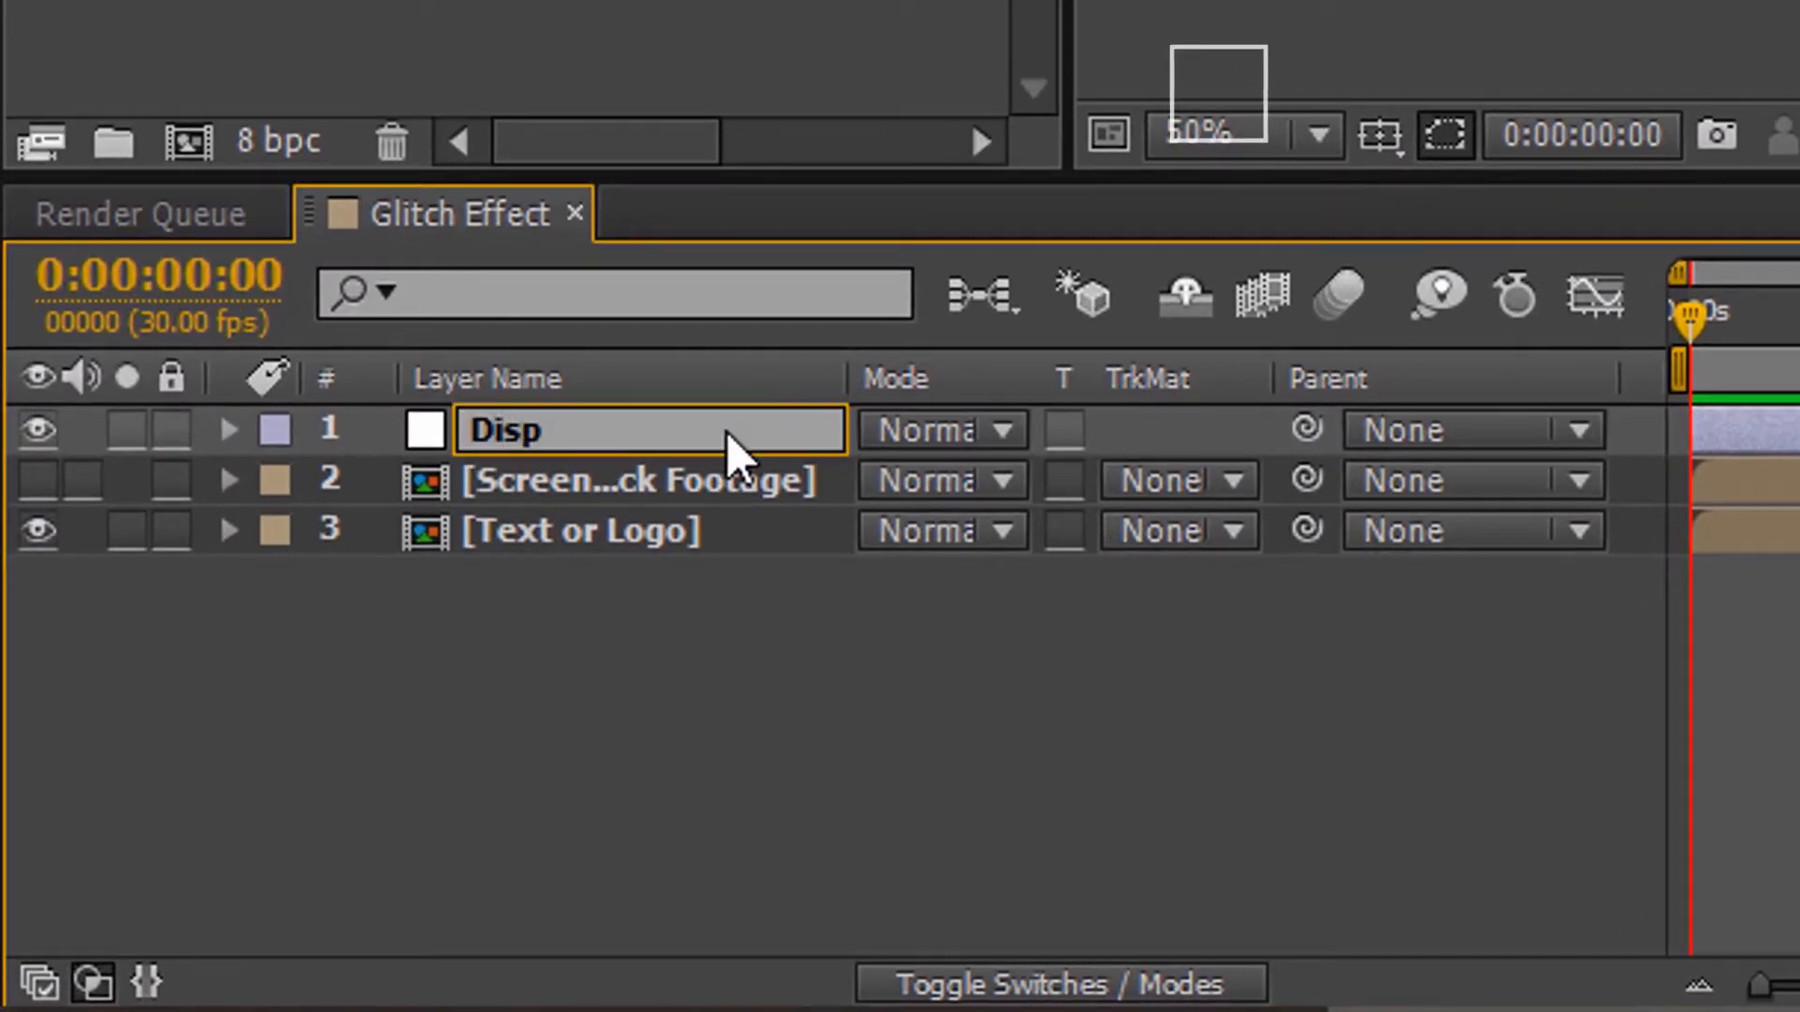
type("lacement")
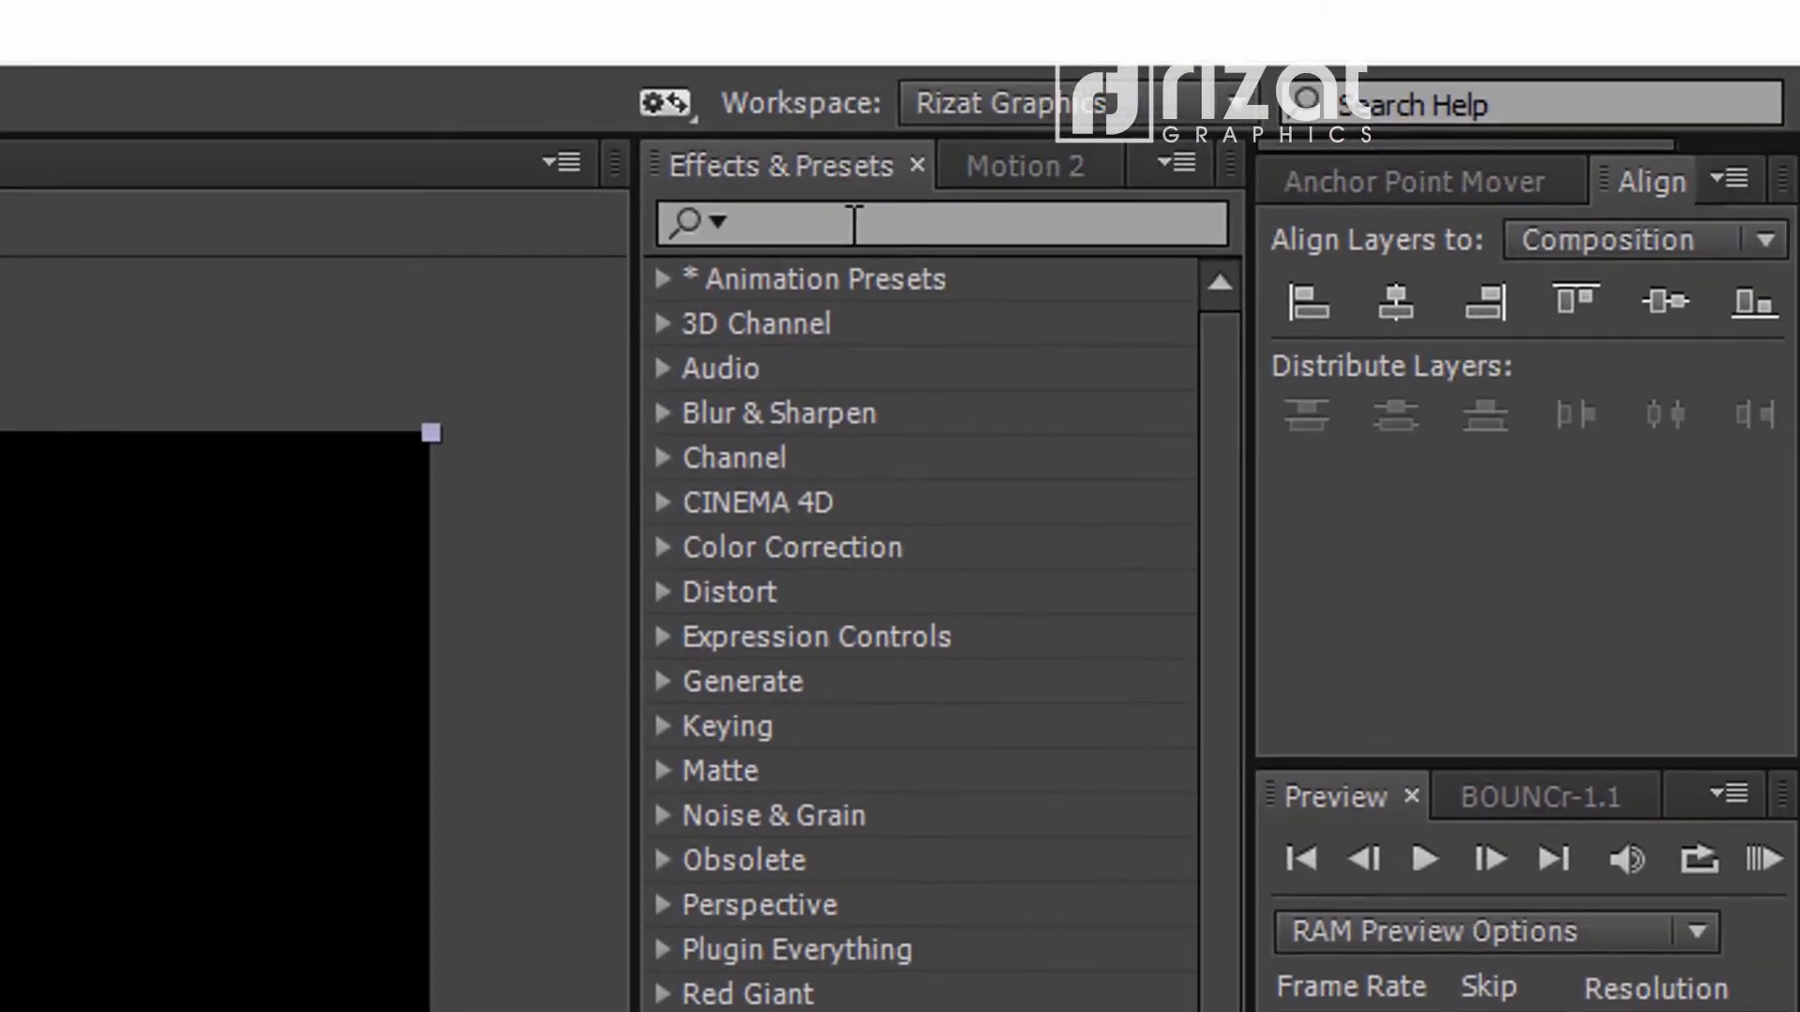
Find the Displacement Map effect and apply it to the Displacement adjustment layer
left_click(853, 223)
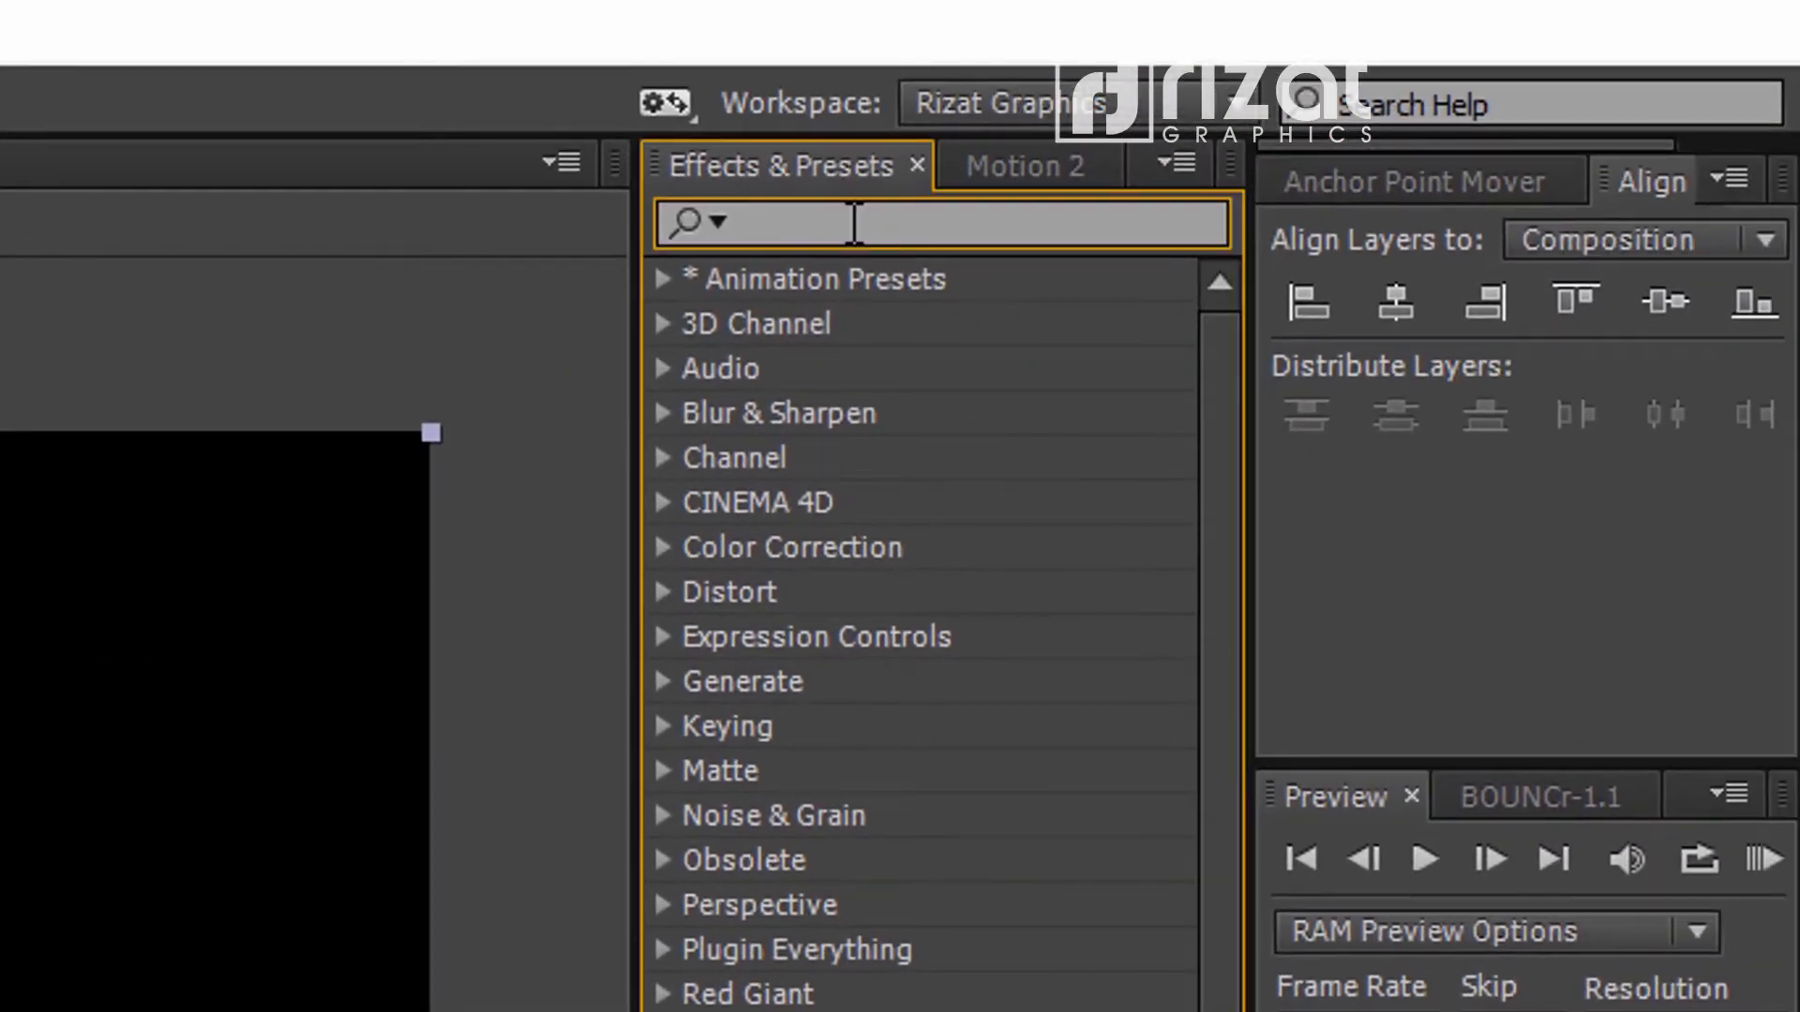
type("disp")
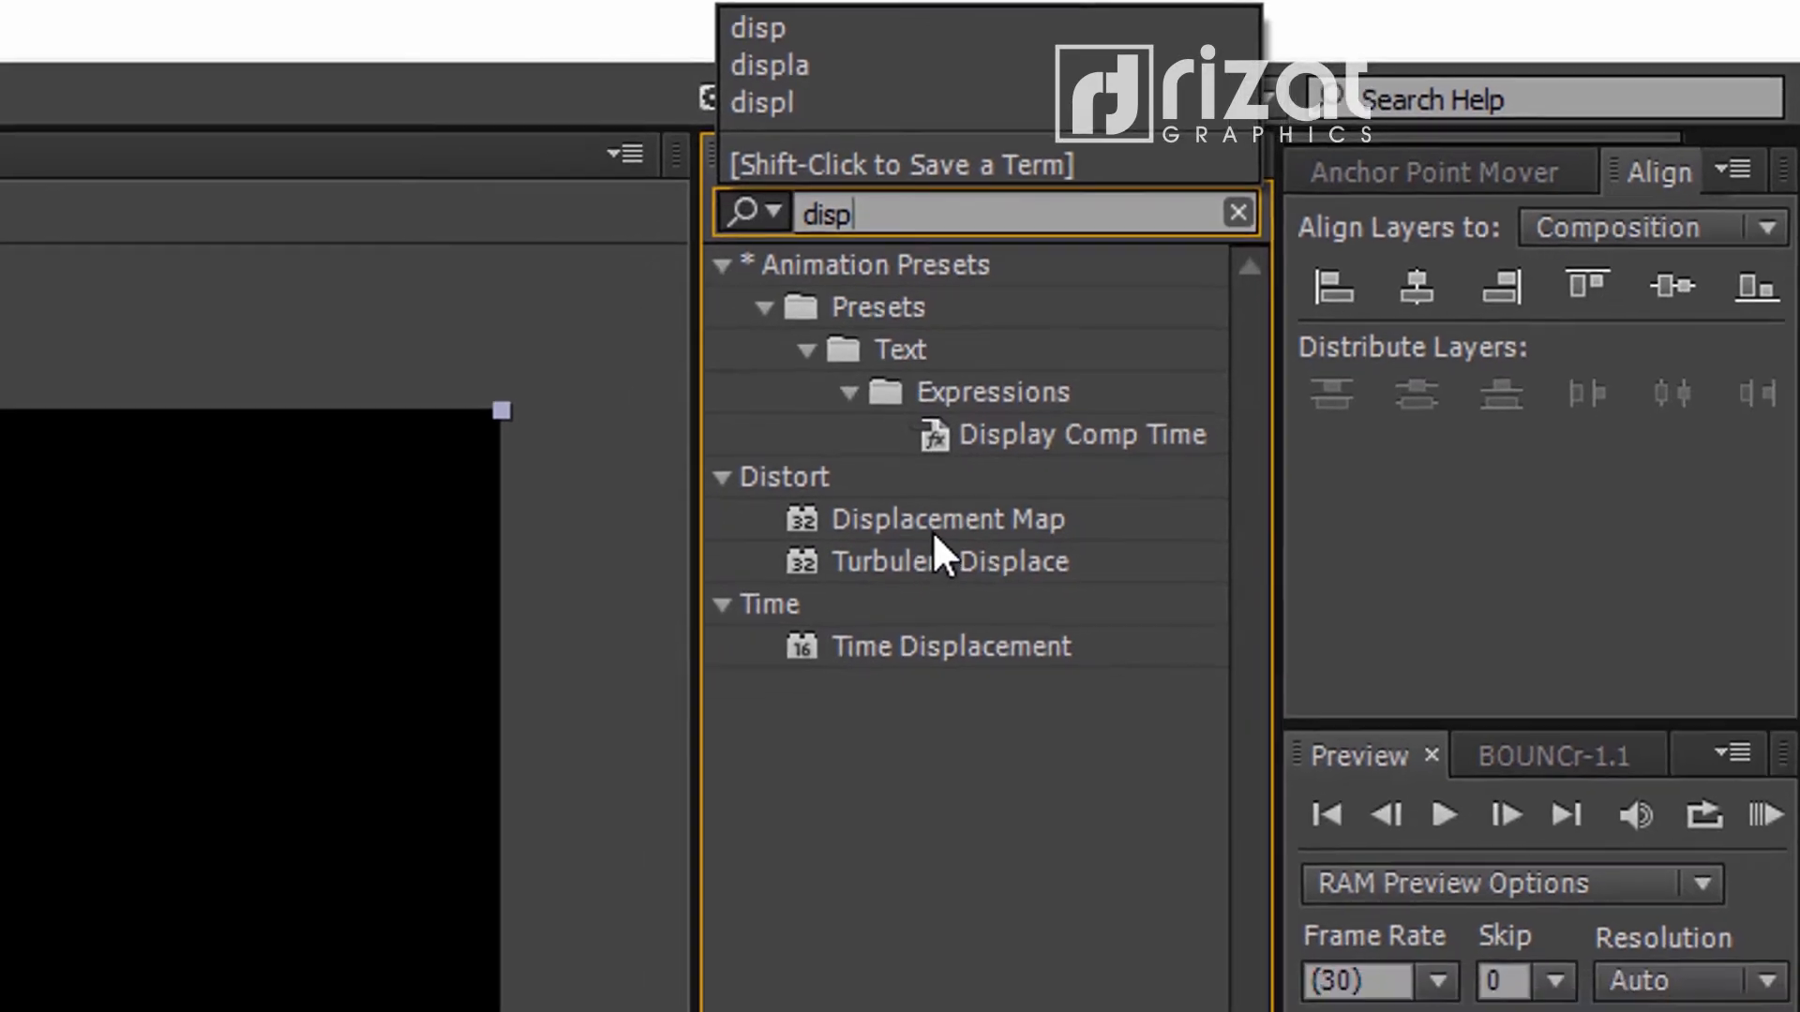
left_click(928, 547)
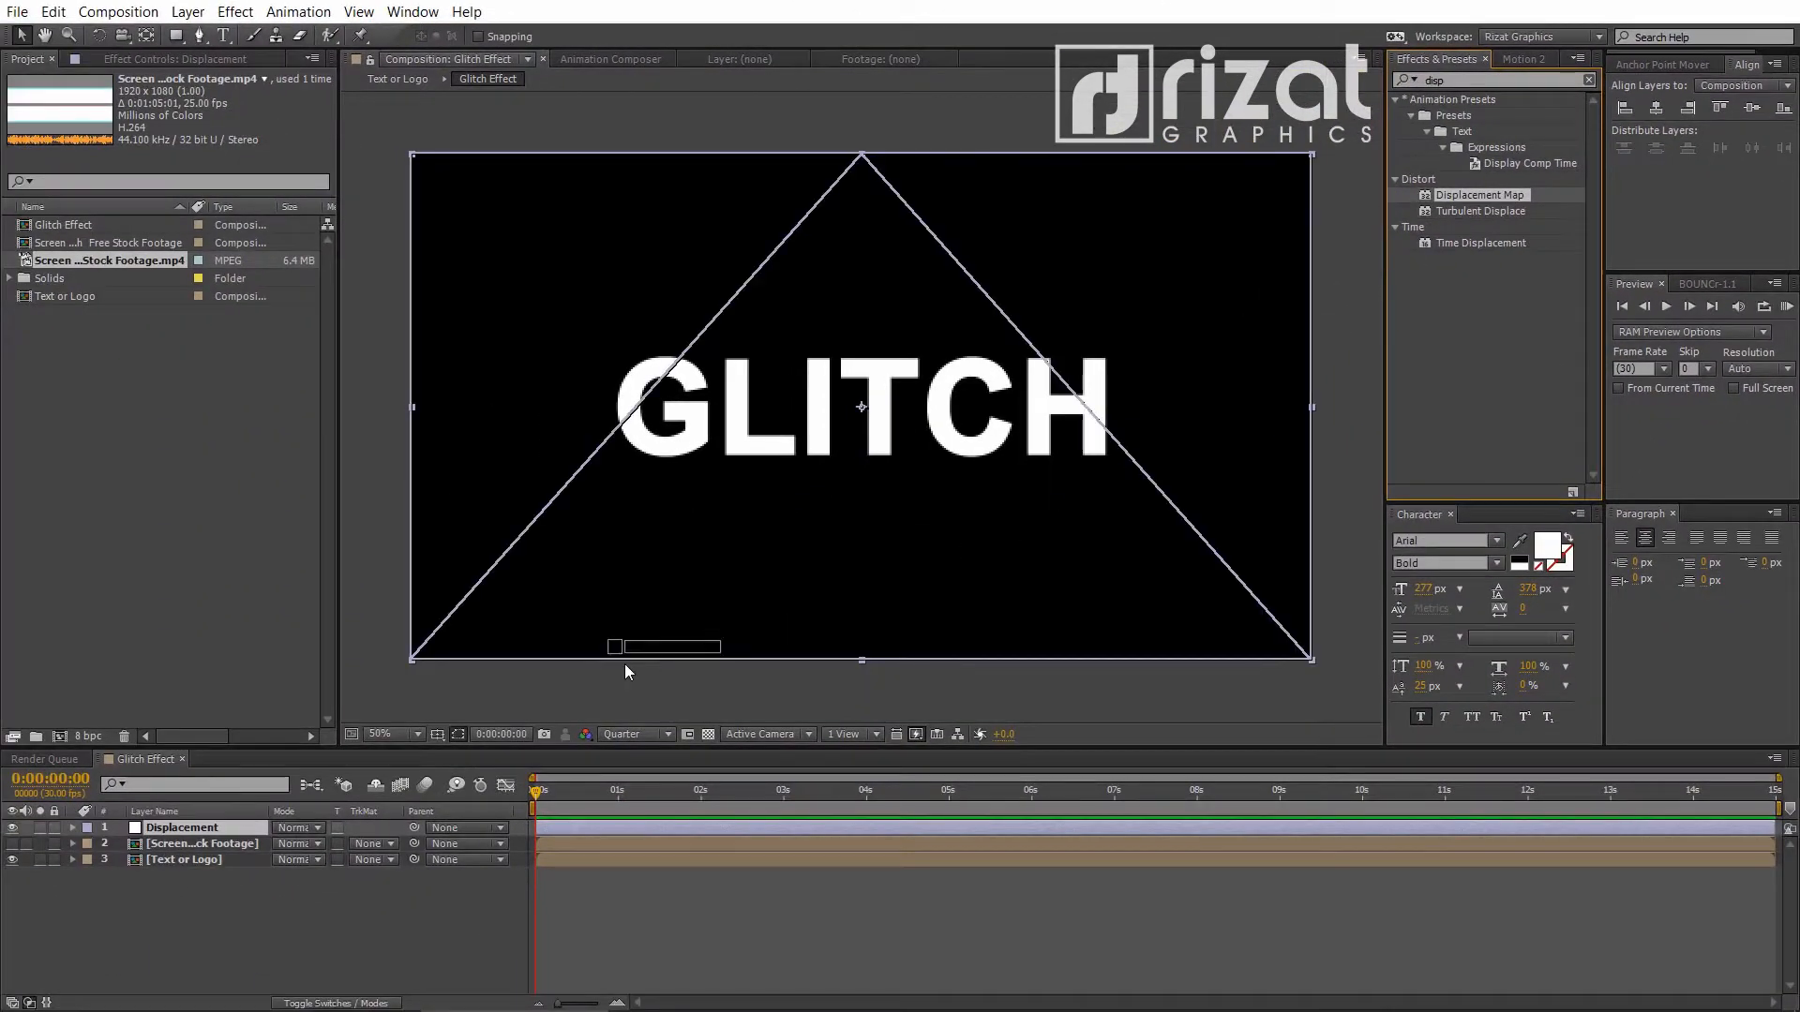
left_click_drag(624, 663, 373, 768)
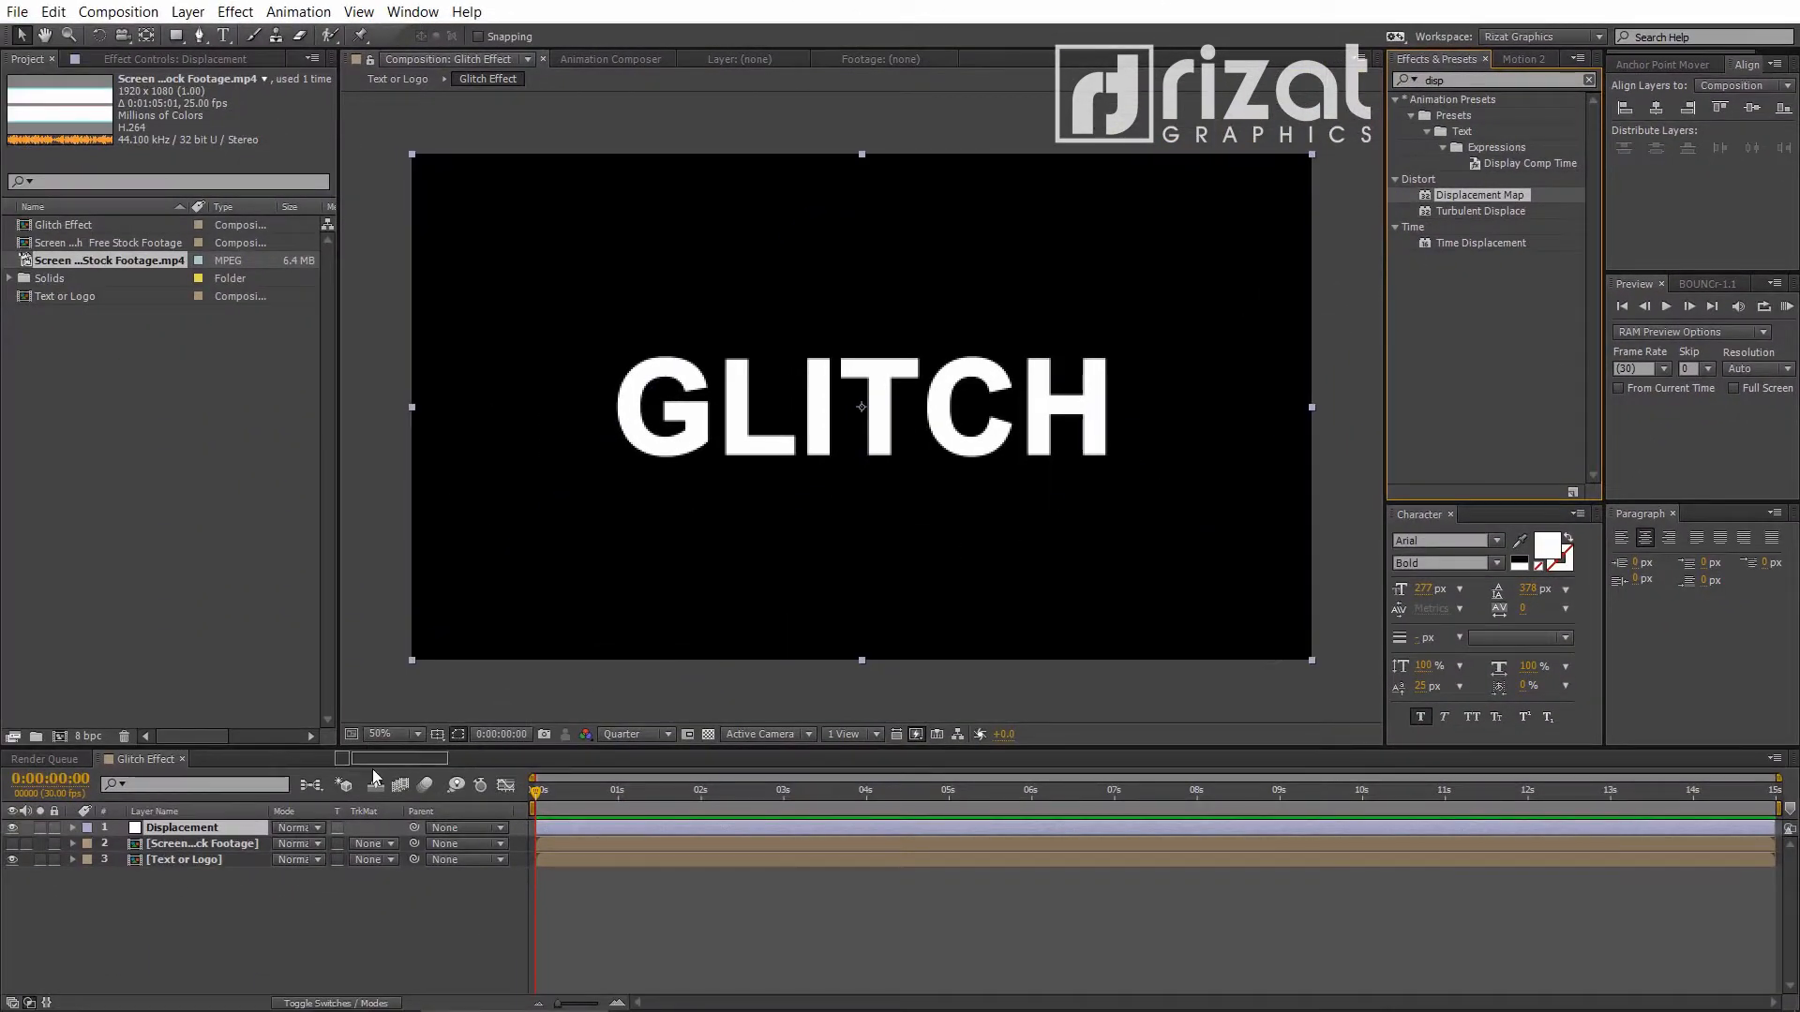
left_click_drag(225, 830, 225, 830)
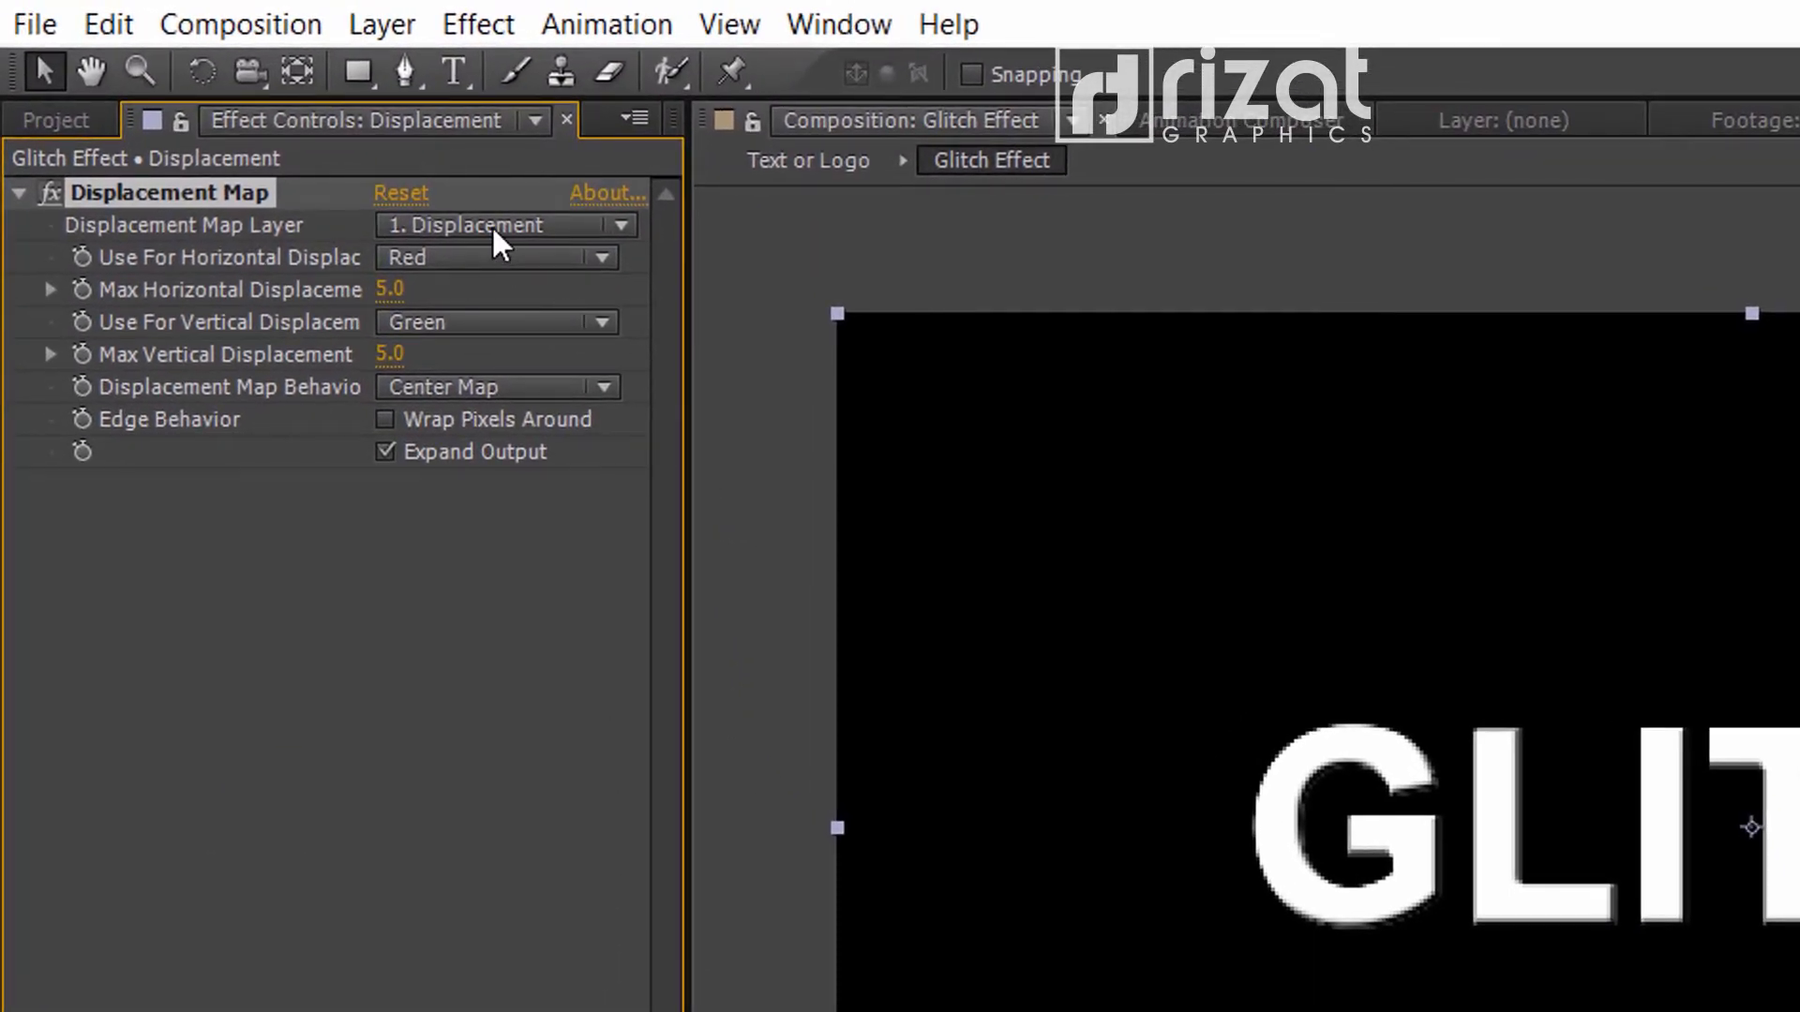
Use the Screen Glitch Free Stock Footage layer as the displacement map and preview the composition
left_click(494, 234)
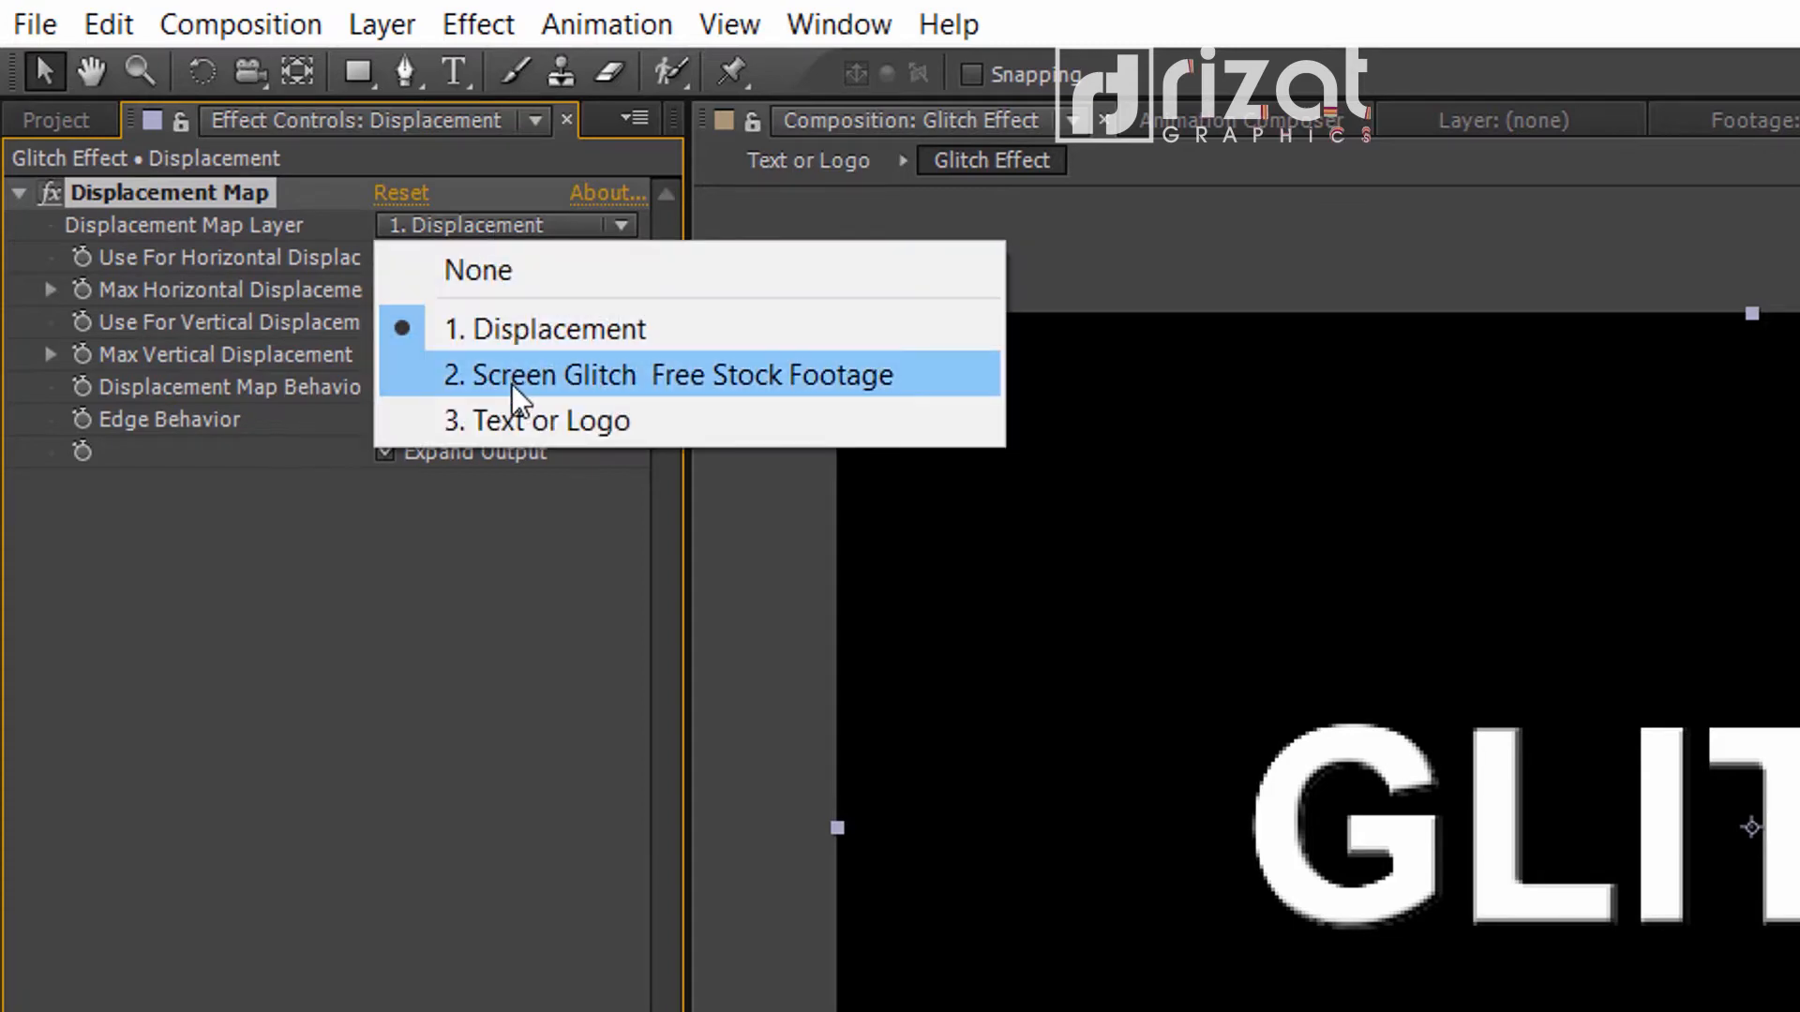
left_click(564, 373)
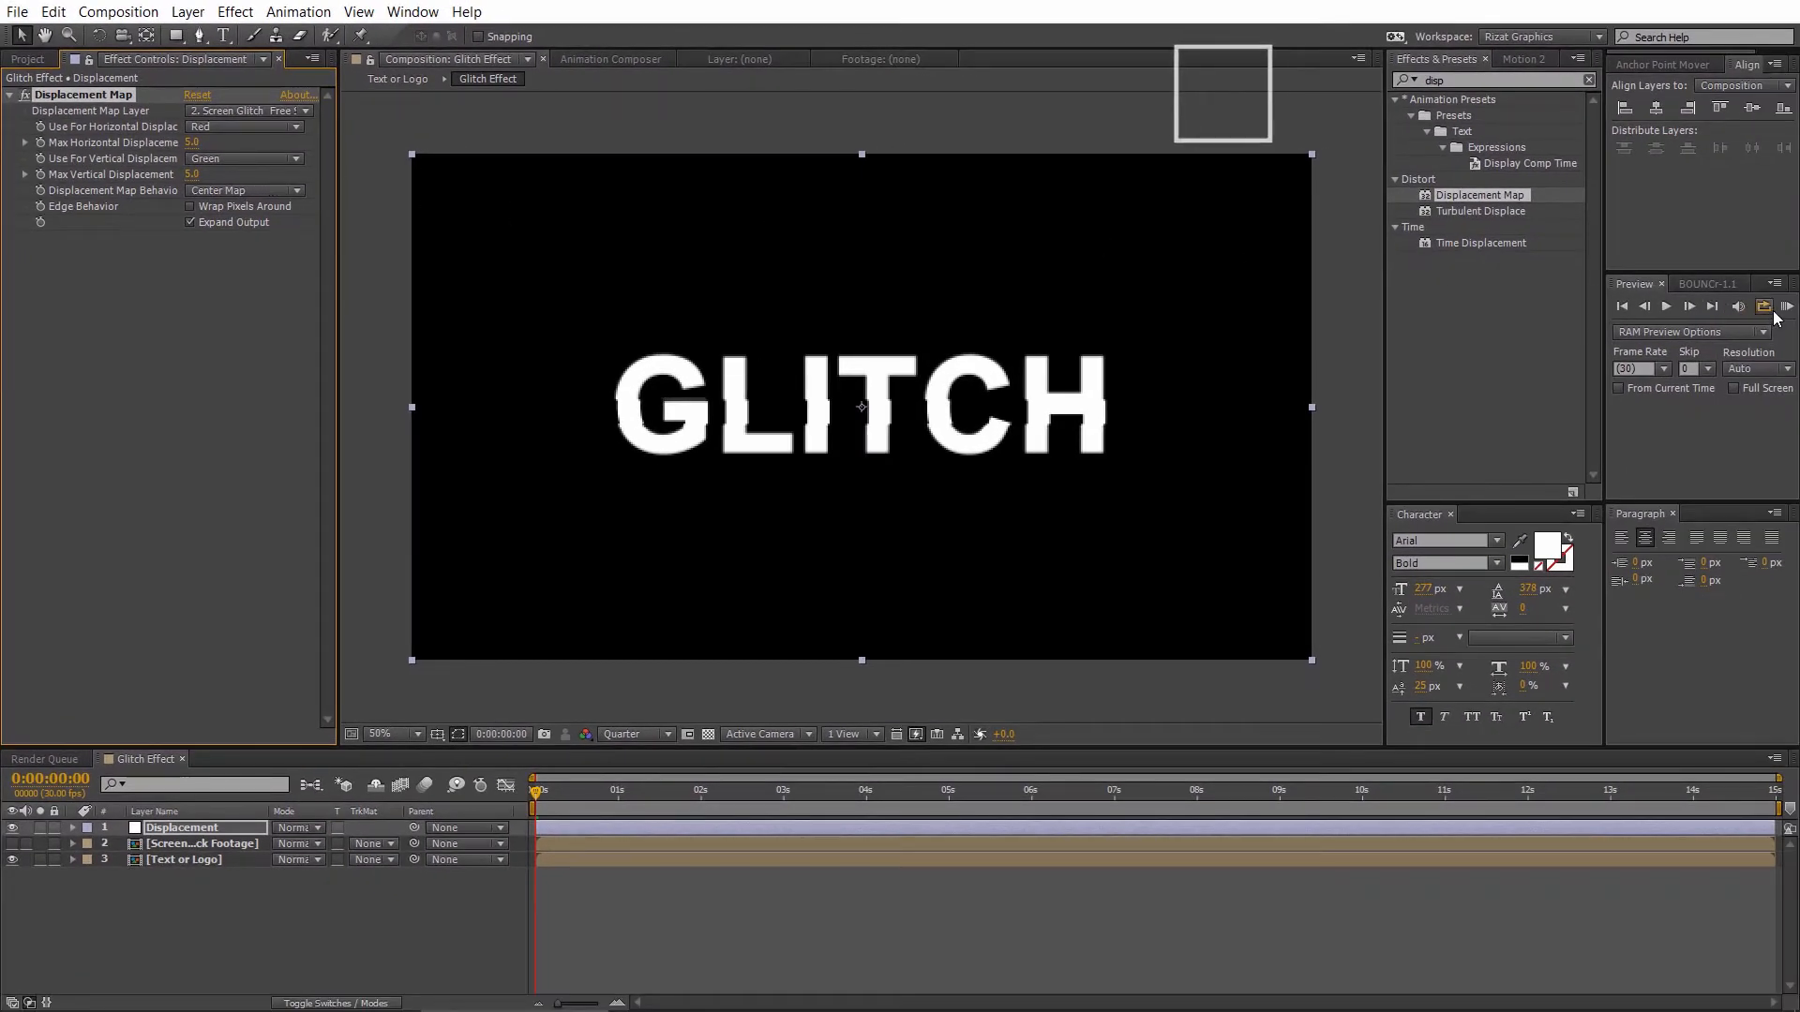
left_click(1784, 312)
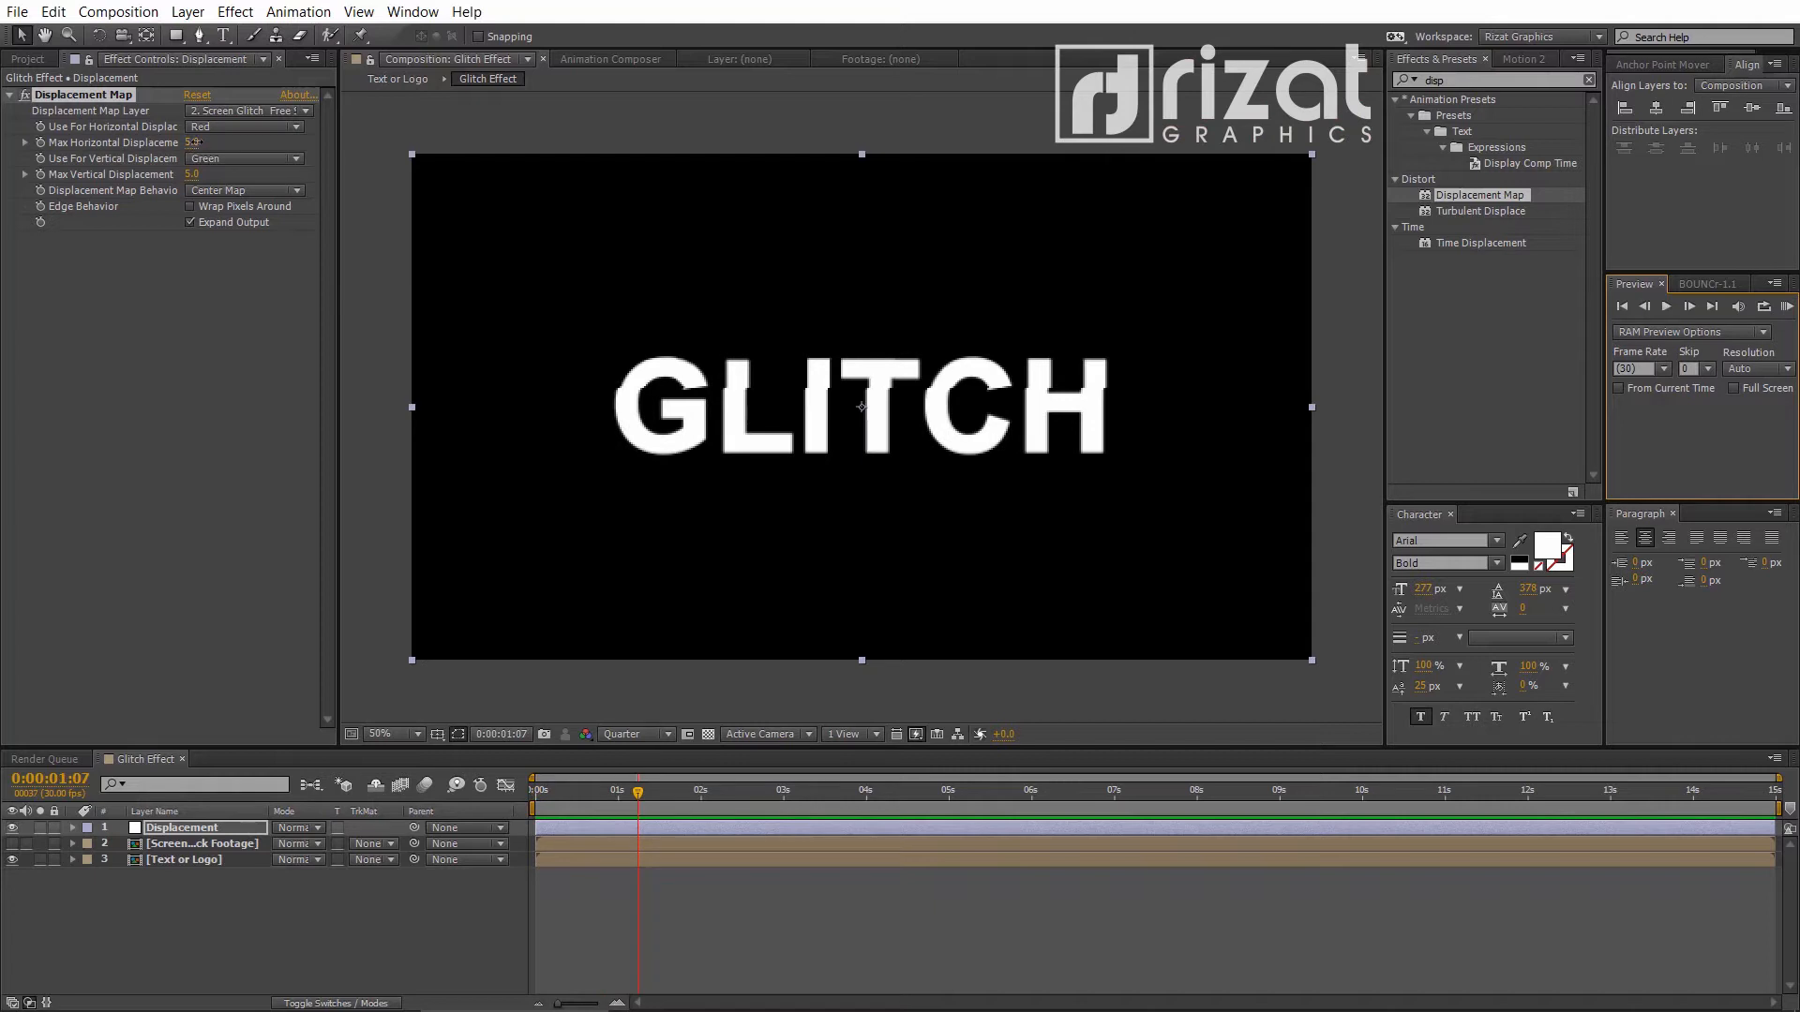
Set both the maximum horizontal and maximum vertical displacement to 25 and preview the result
left_click(193, 143)
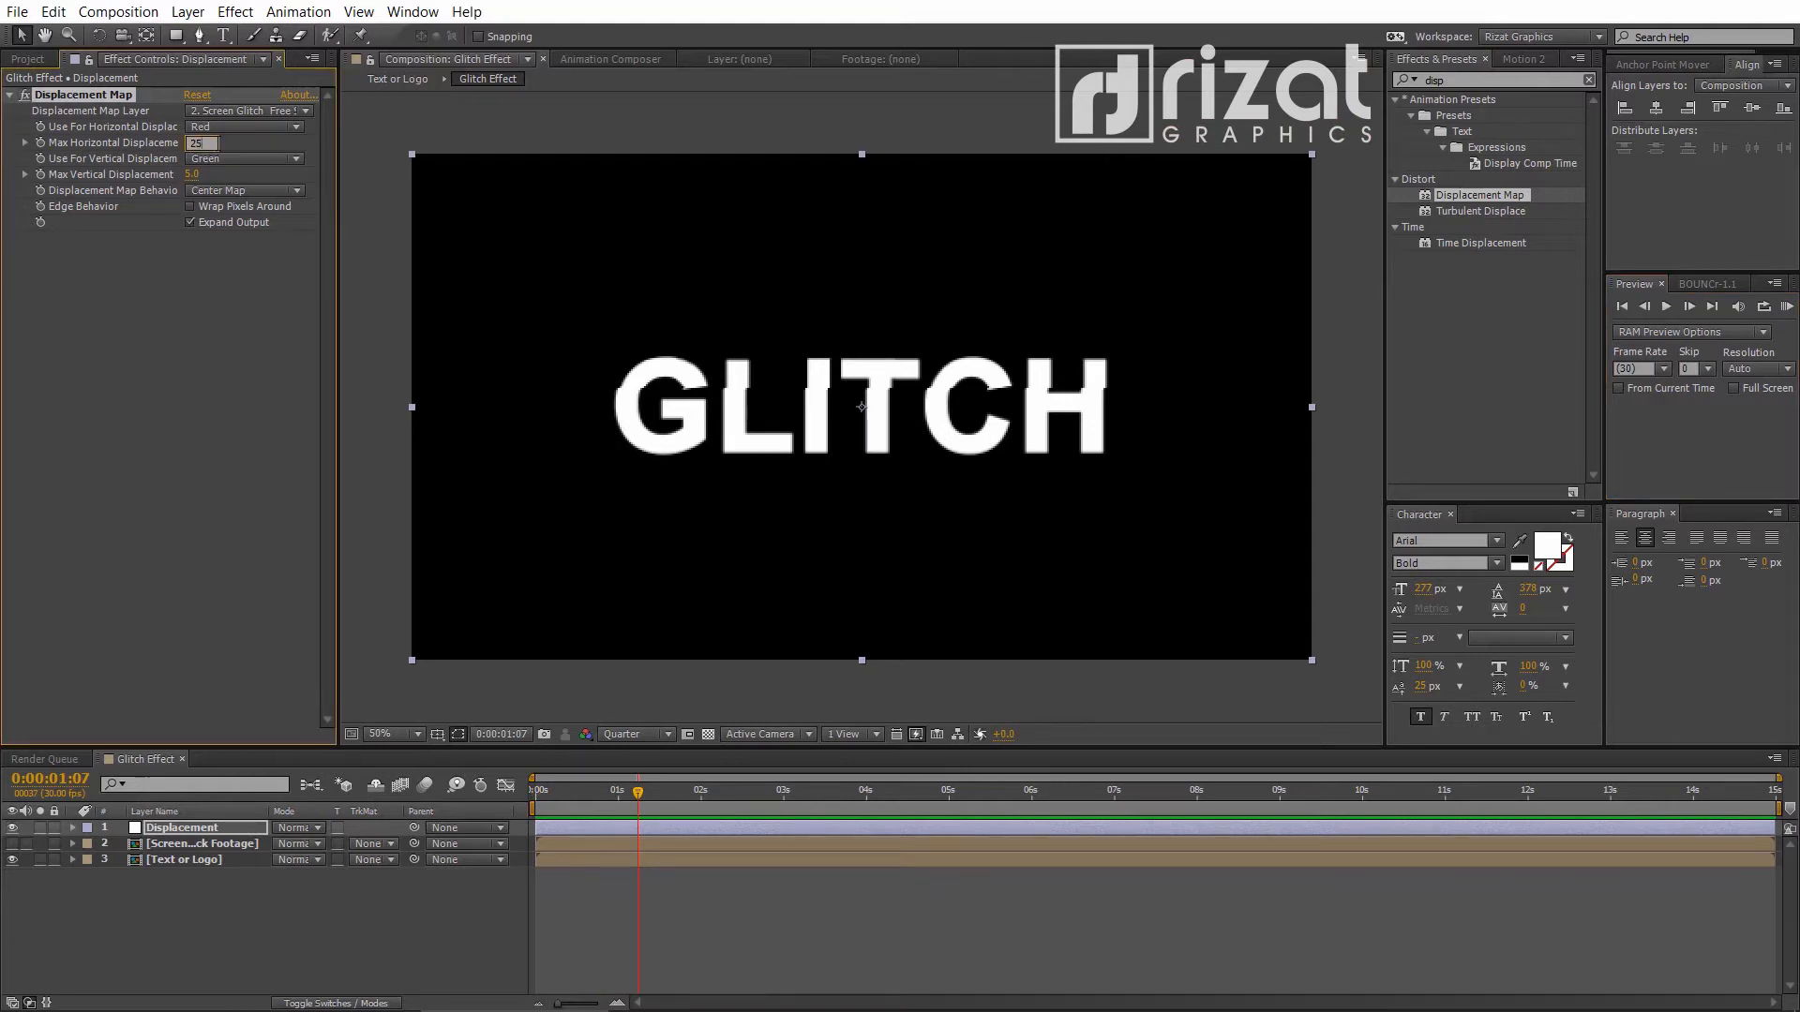
left_click(194, 175)
type("2")
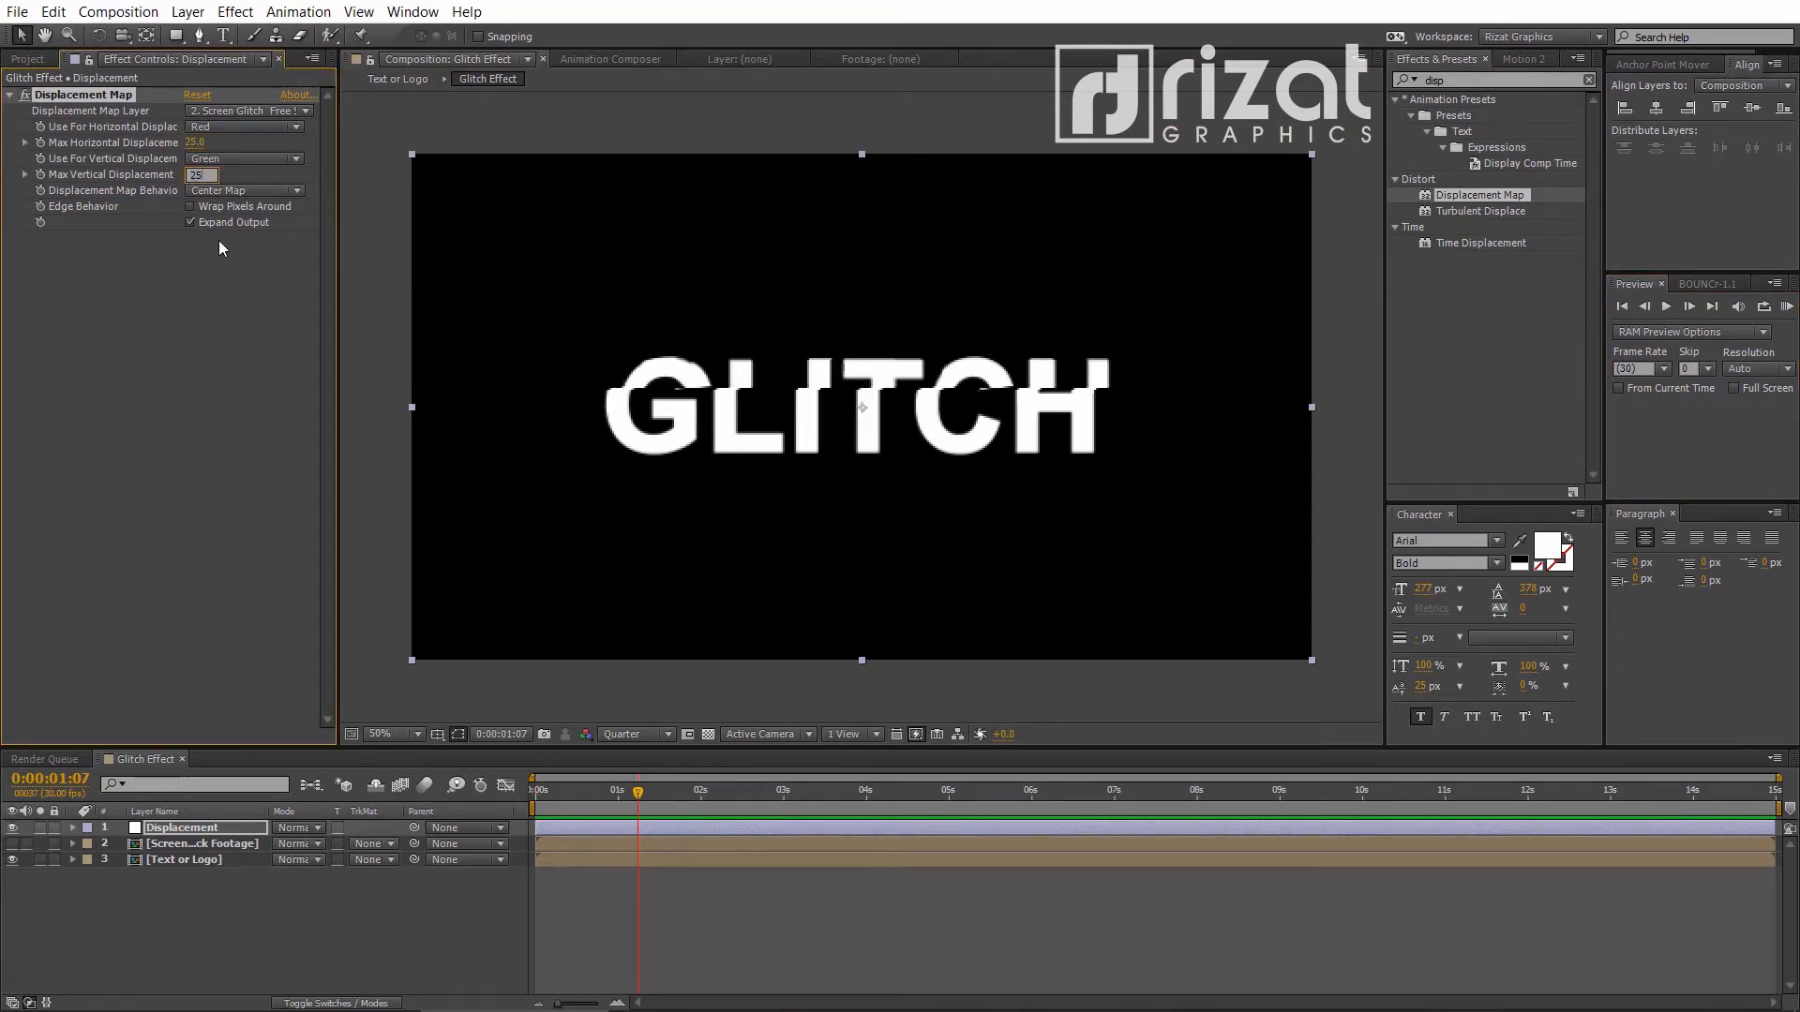
type("5")
key("Return")
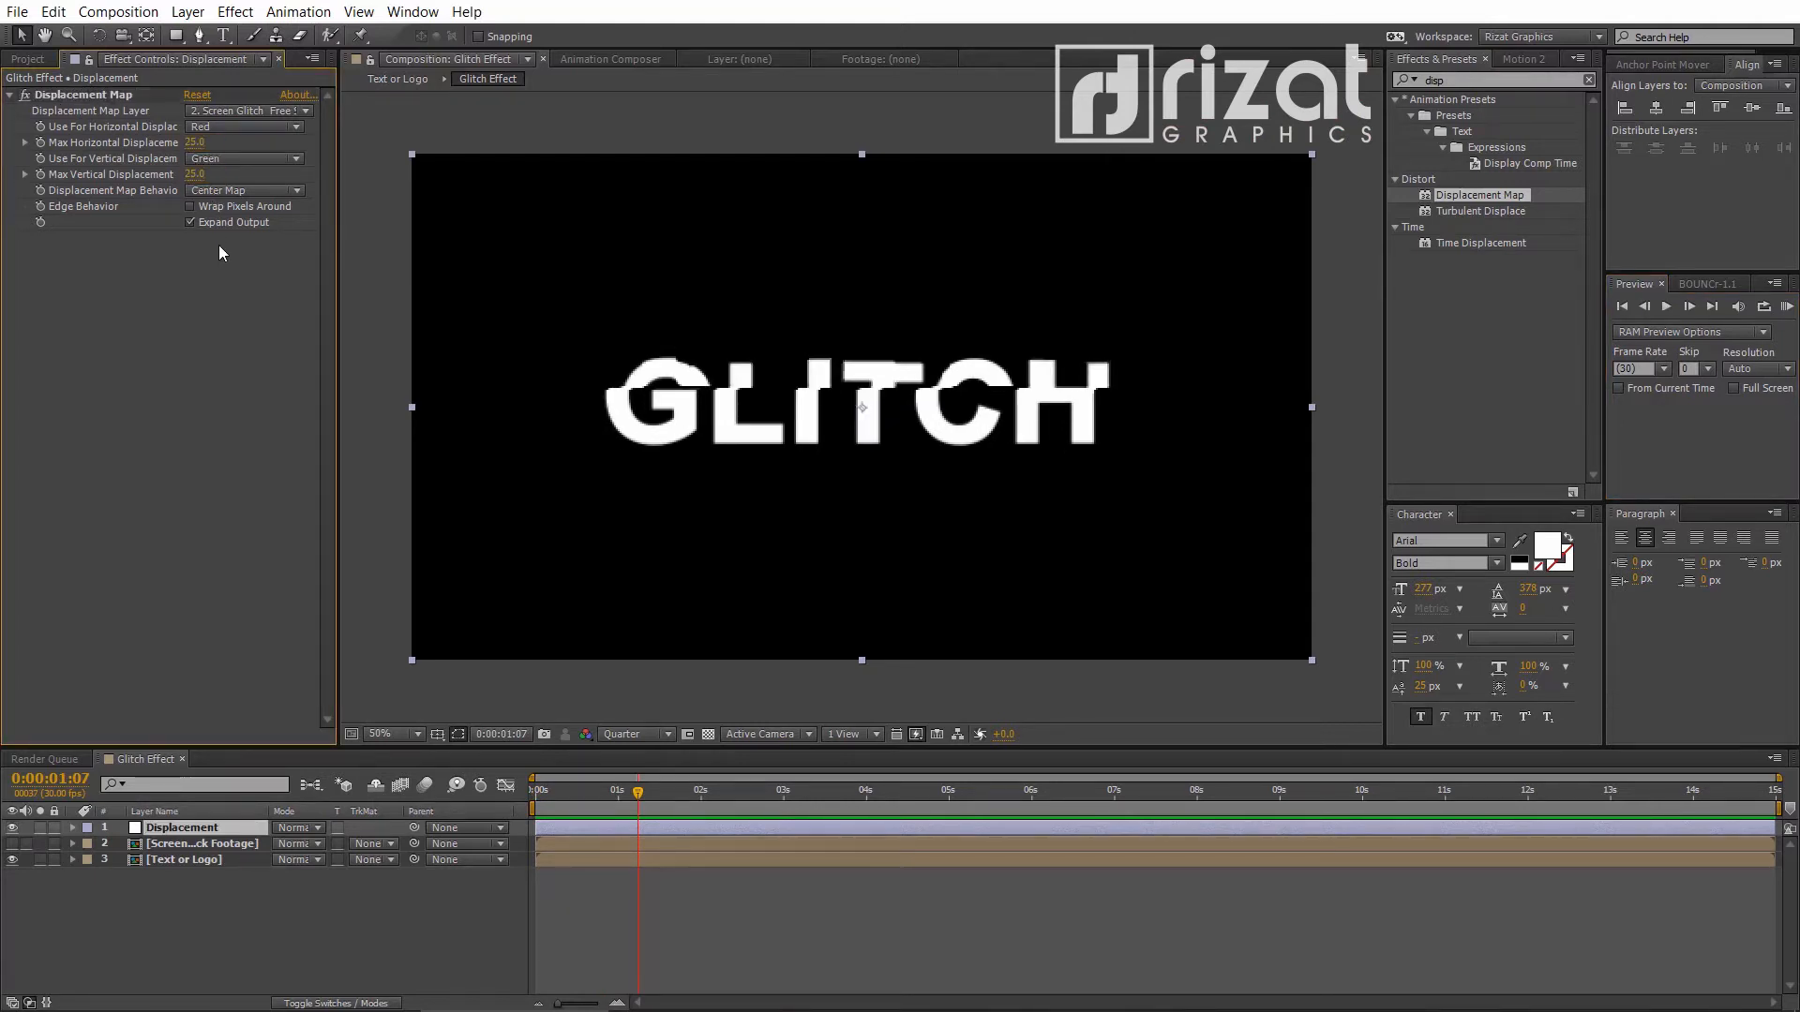
left_click(1787, 307)
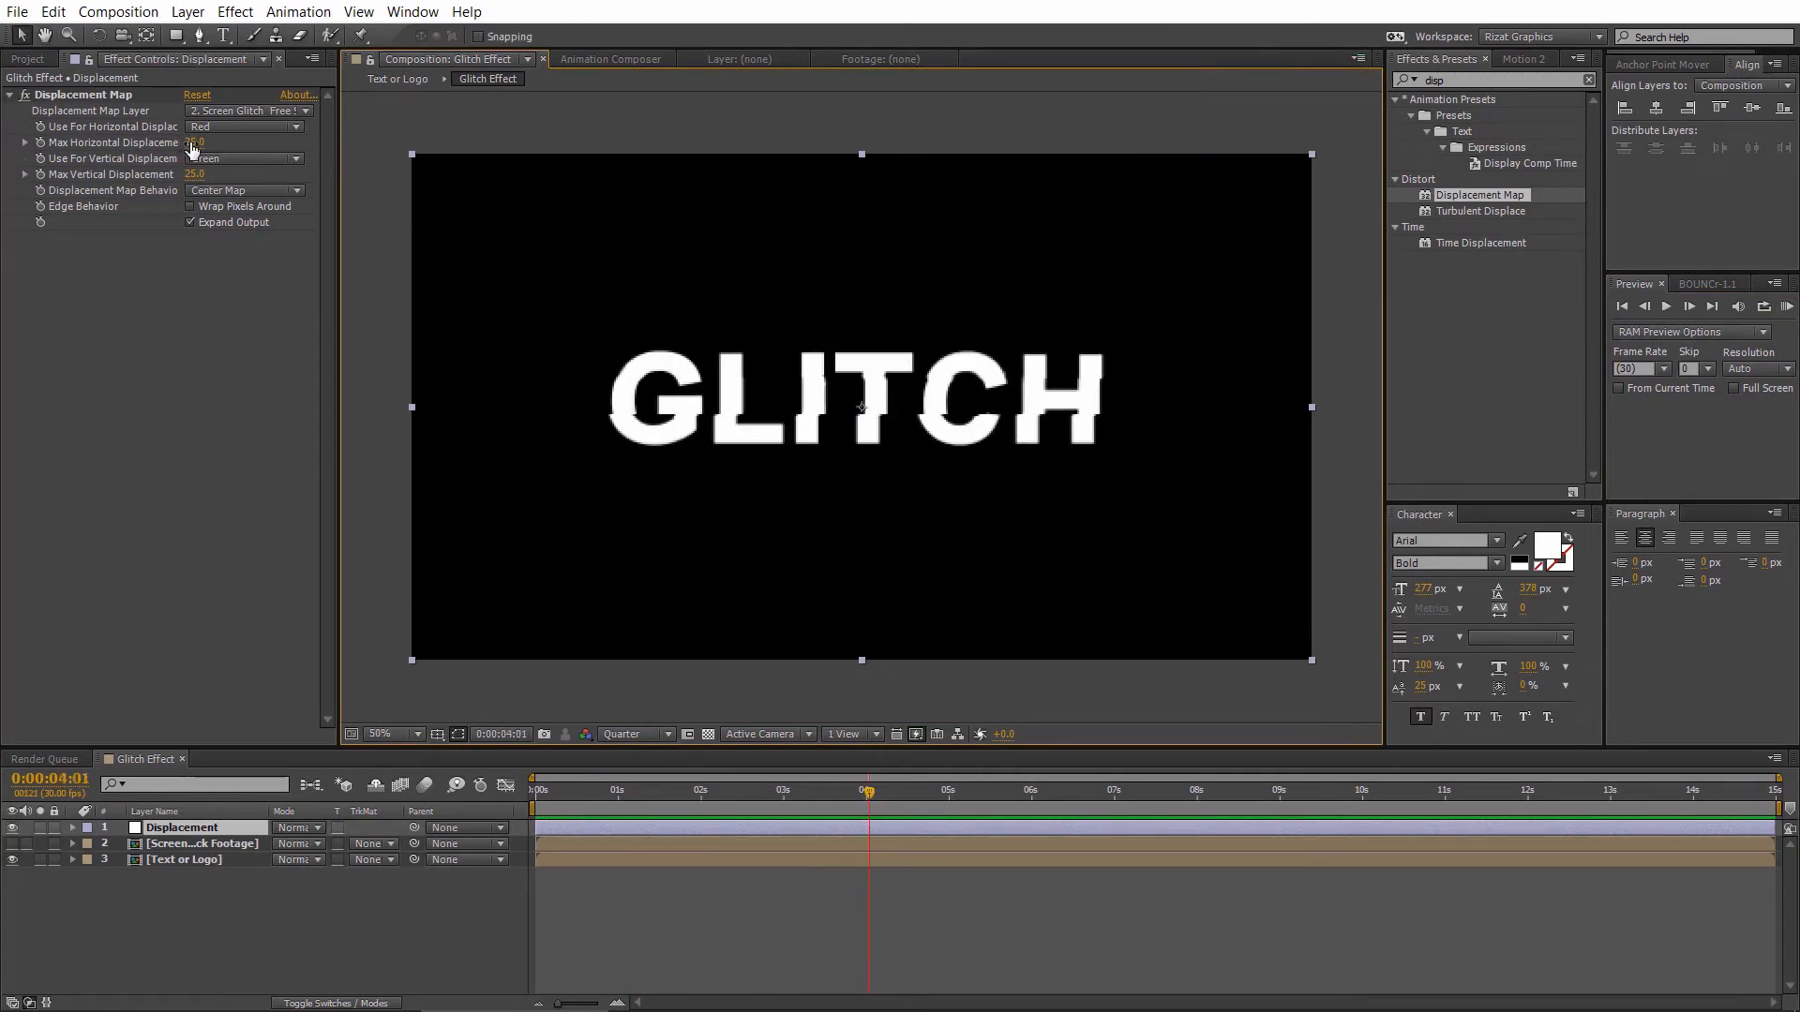
Try higher maximum horizontal and vertical displacement values one after the other, undoing each change
left_click_drag(196, 143, 254, 142)
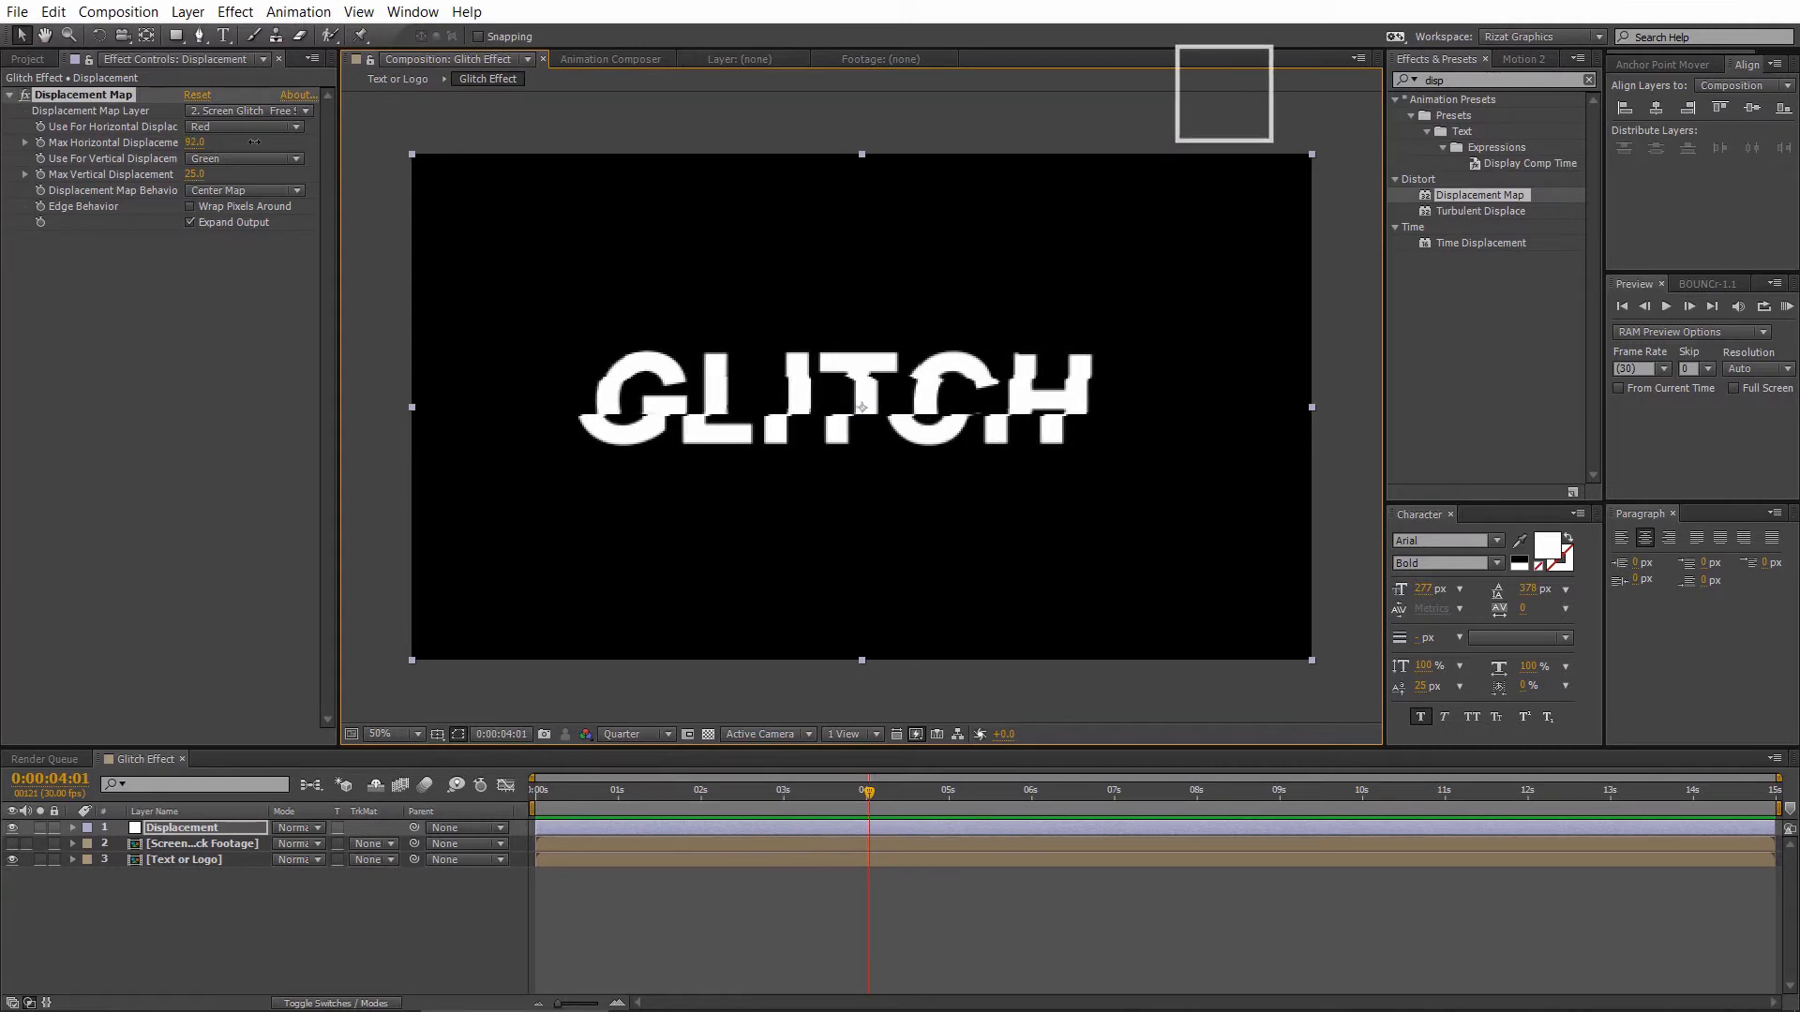
key("ctrl+z")
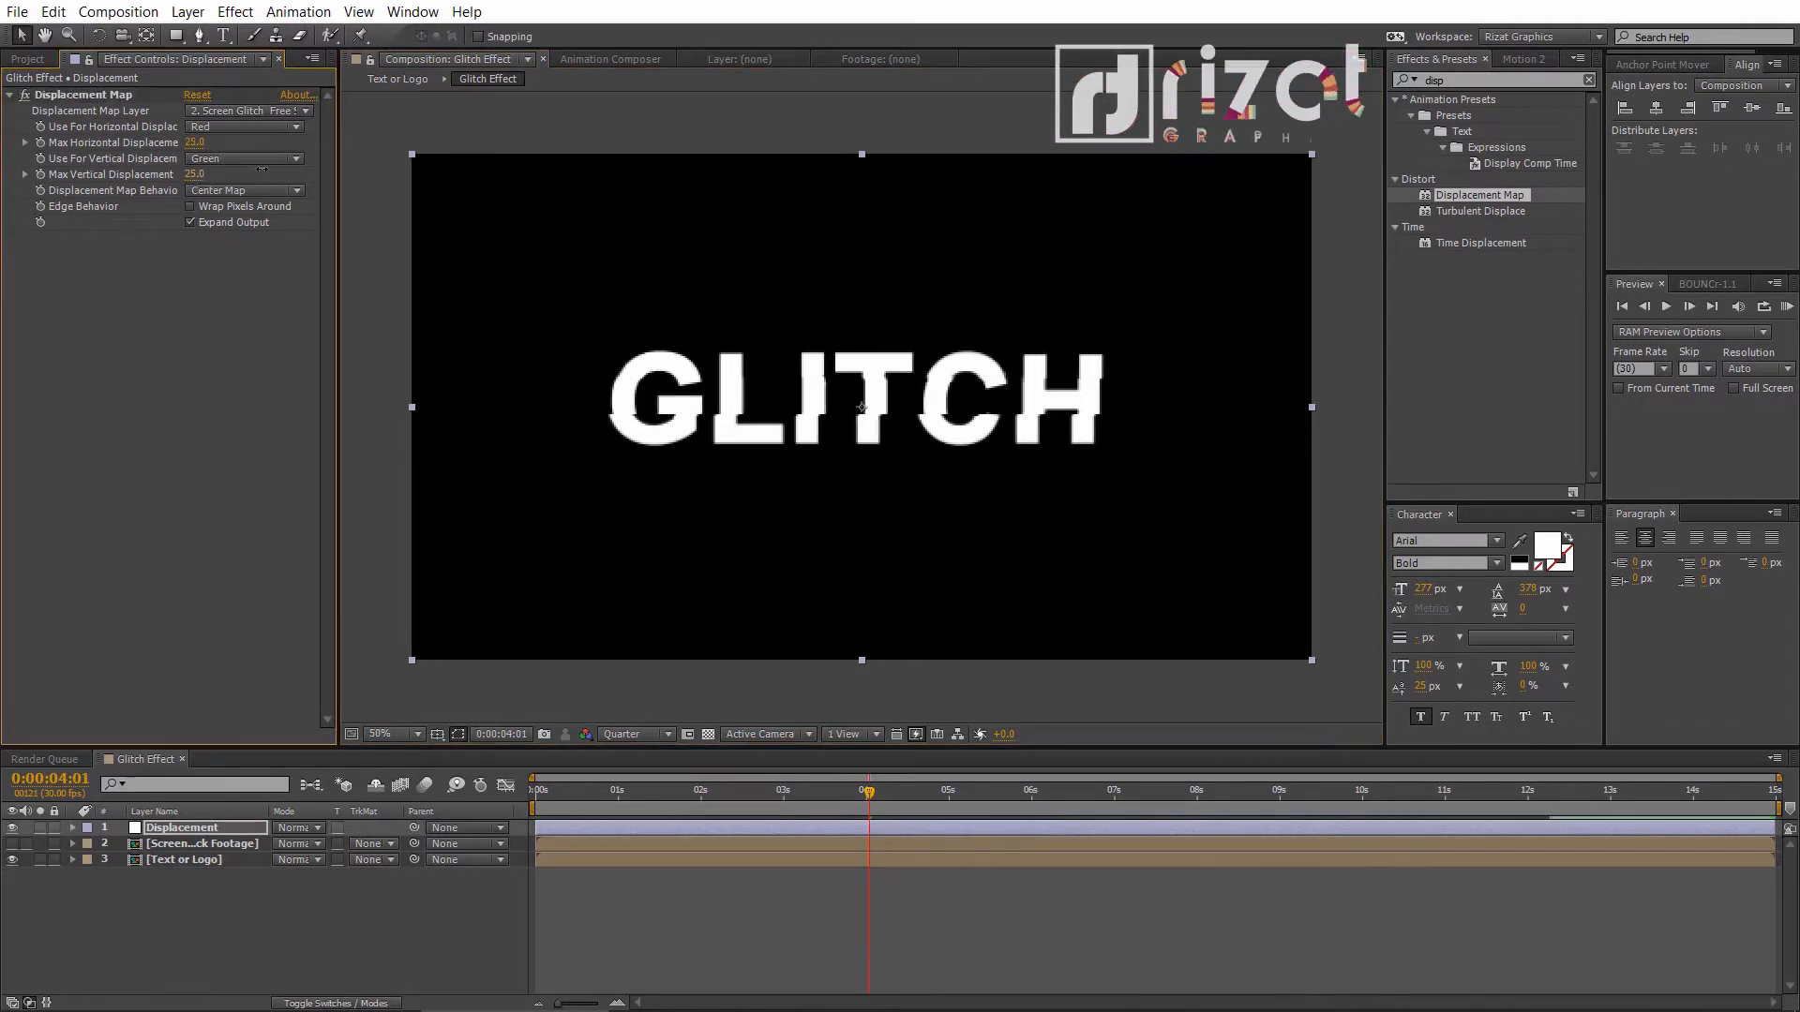
left_click_drag(194, 174, 276, 170)
key("ctrl+z")
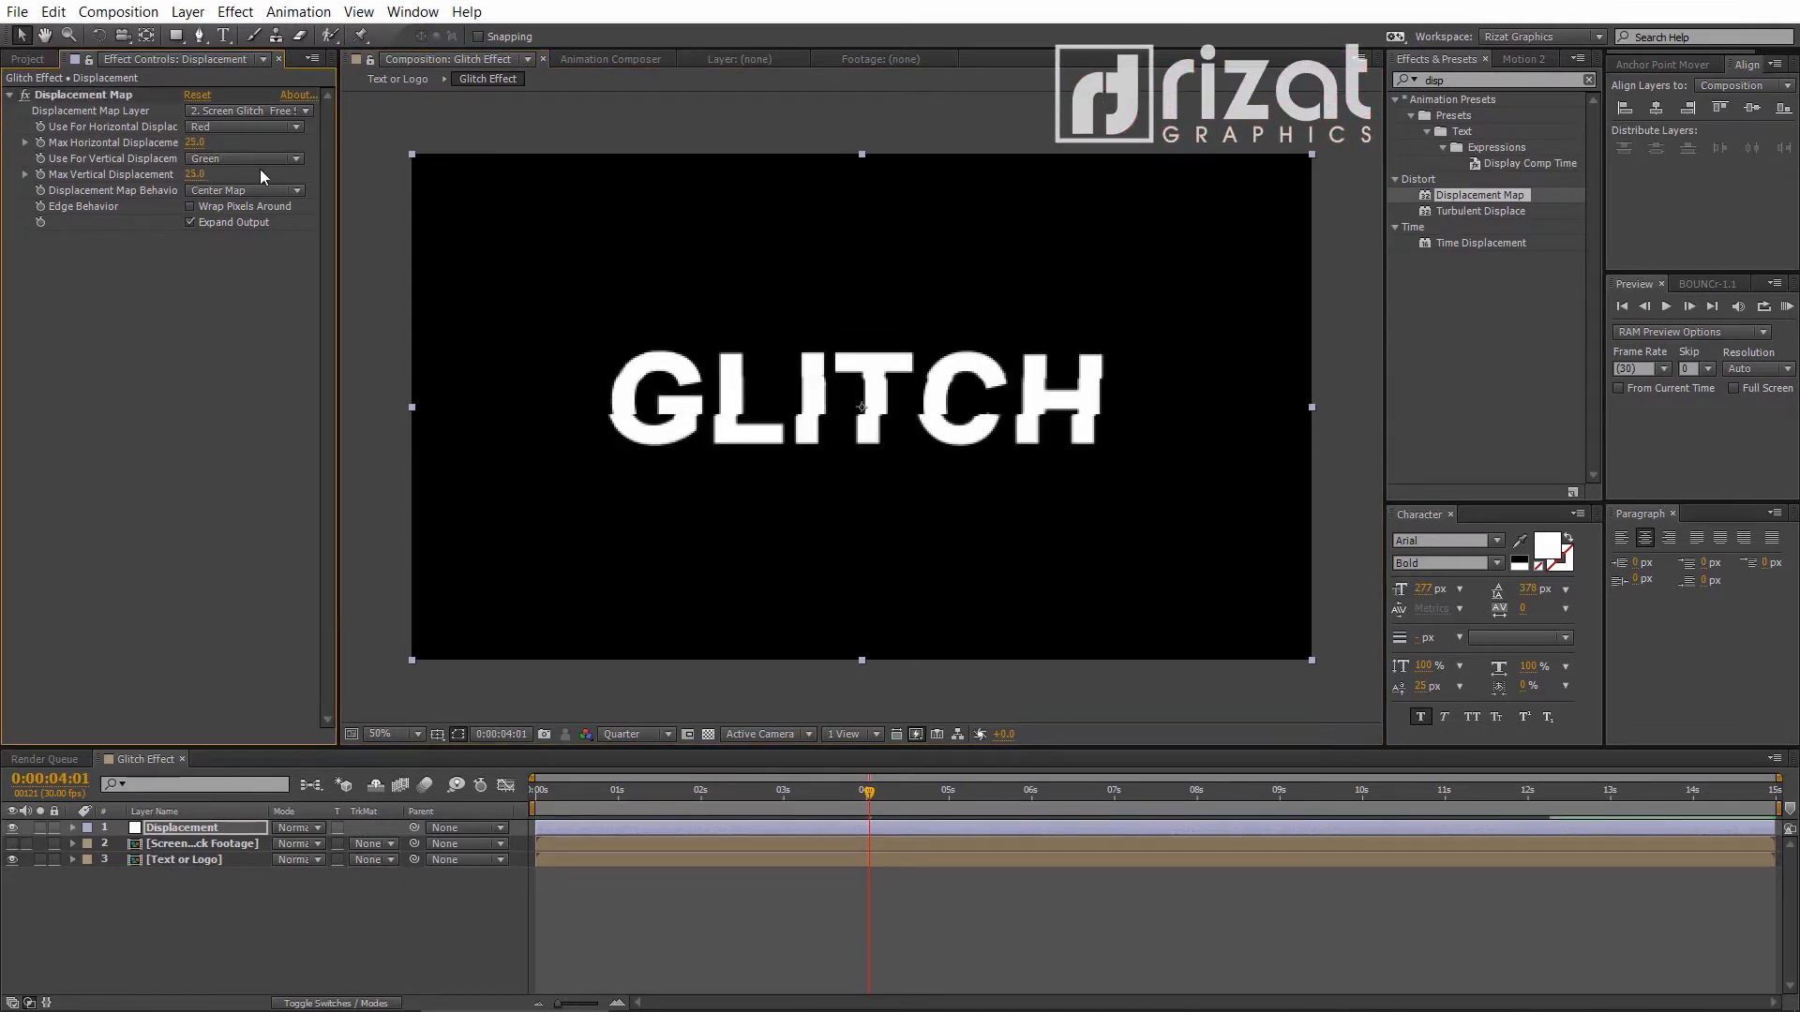
Set the maximum horizontal displacement to 35 and check it on the composition's first frame
type("35")
key("Return")
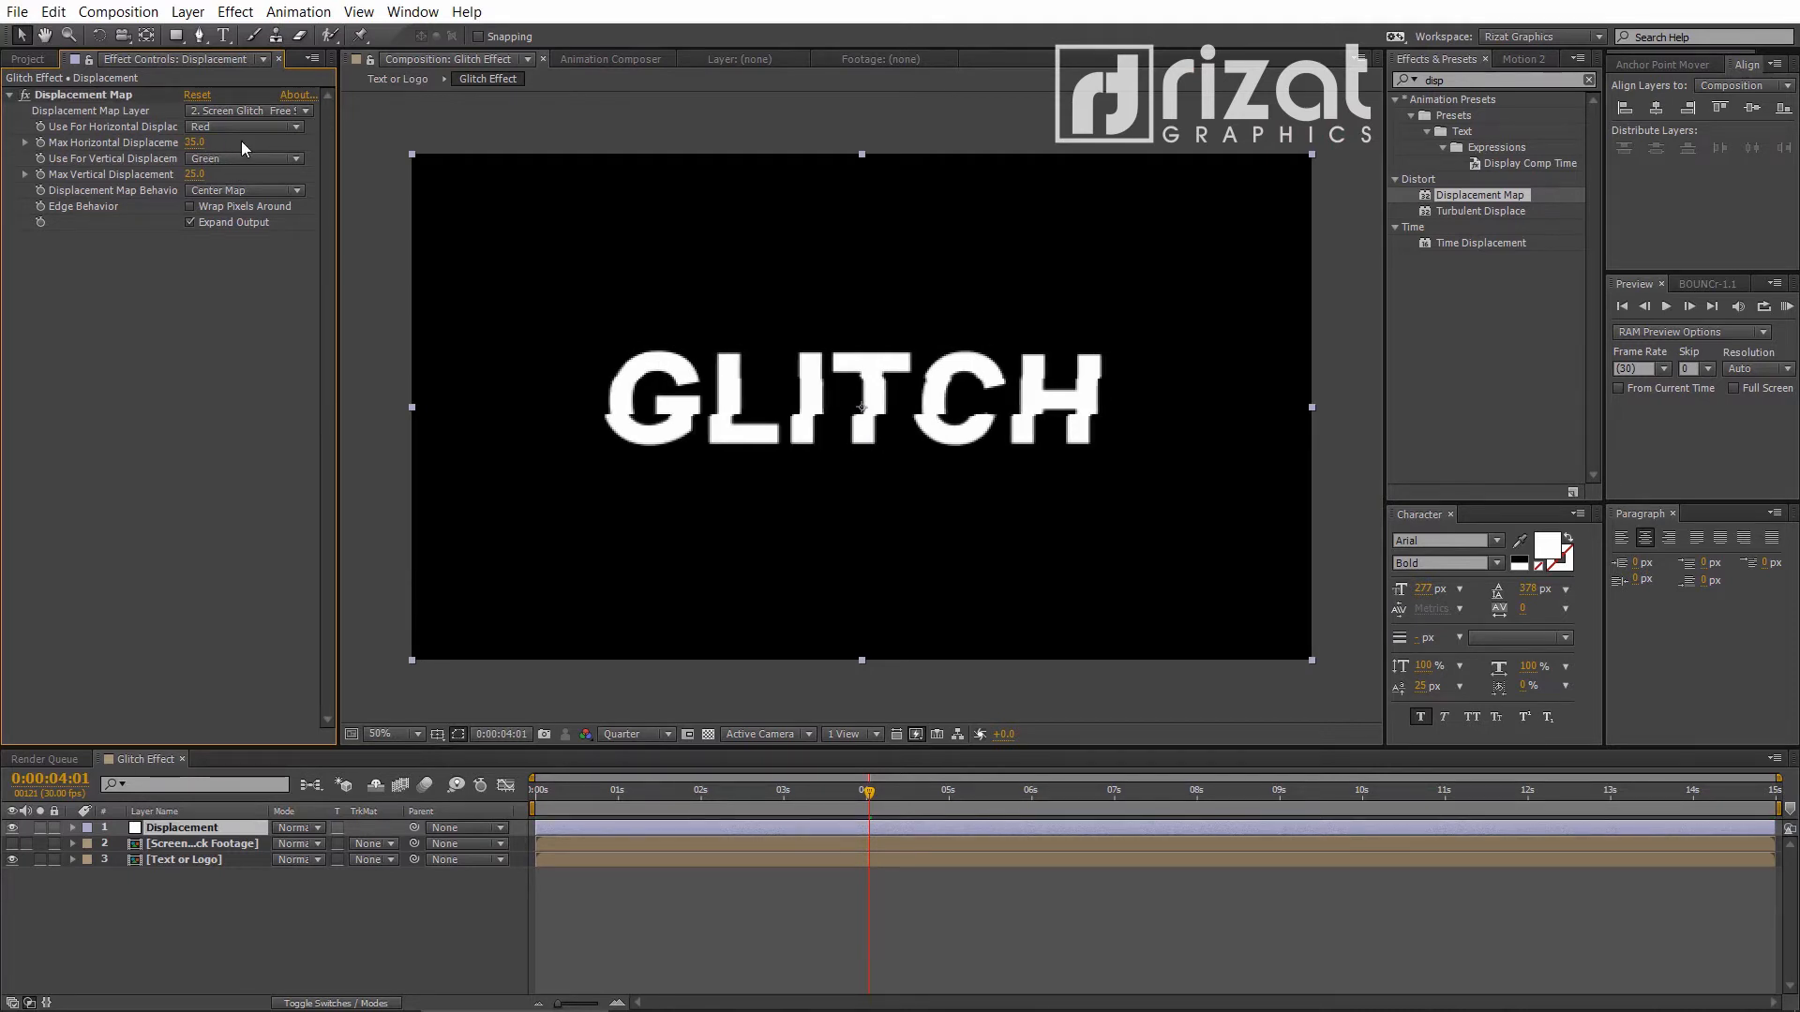
left_click(554, 810)
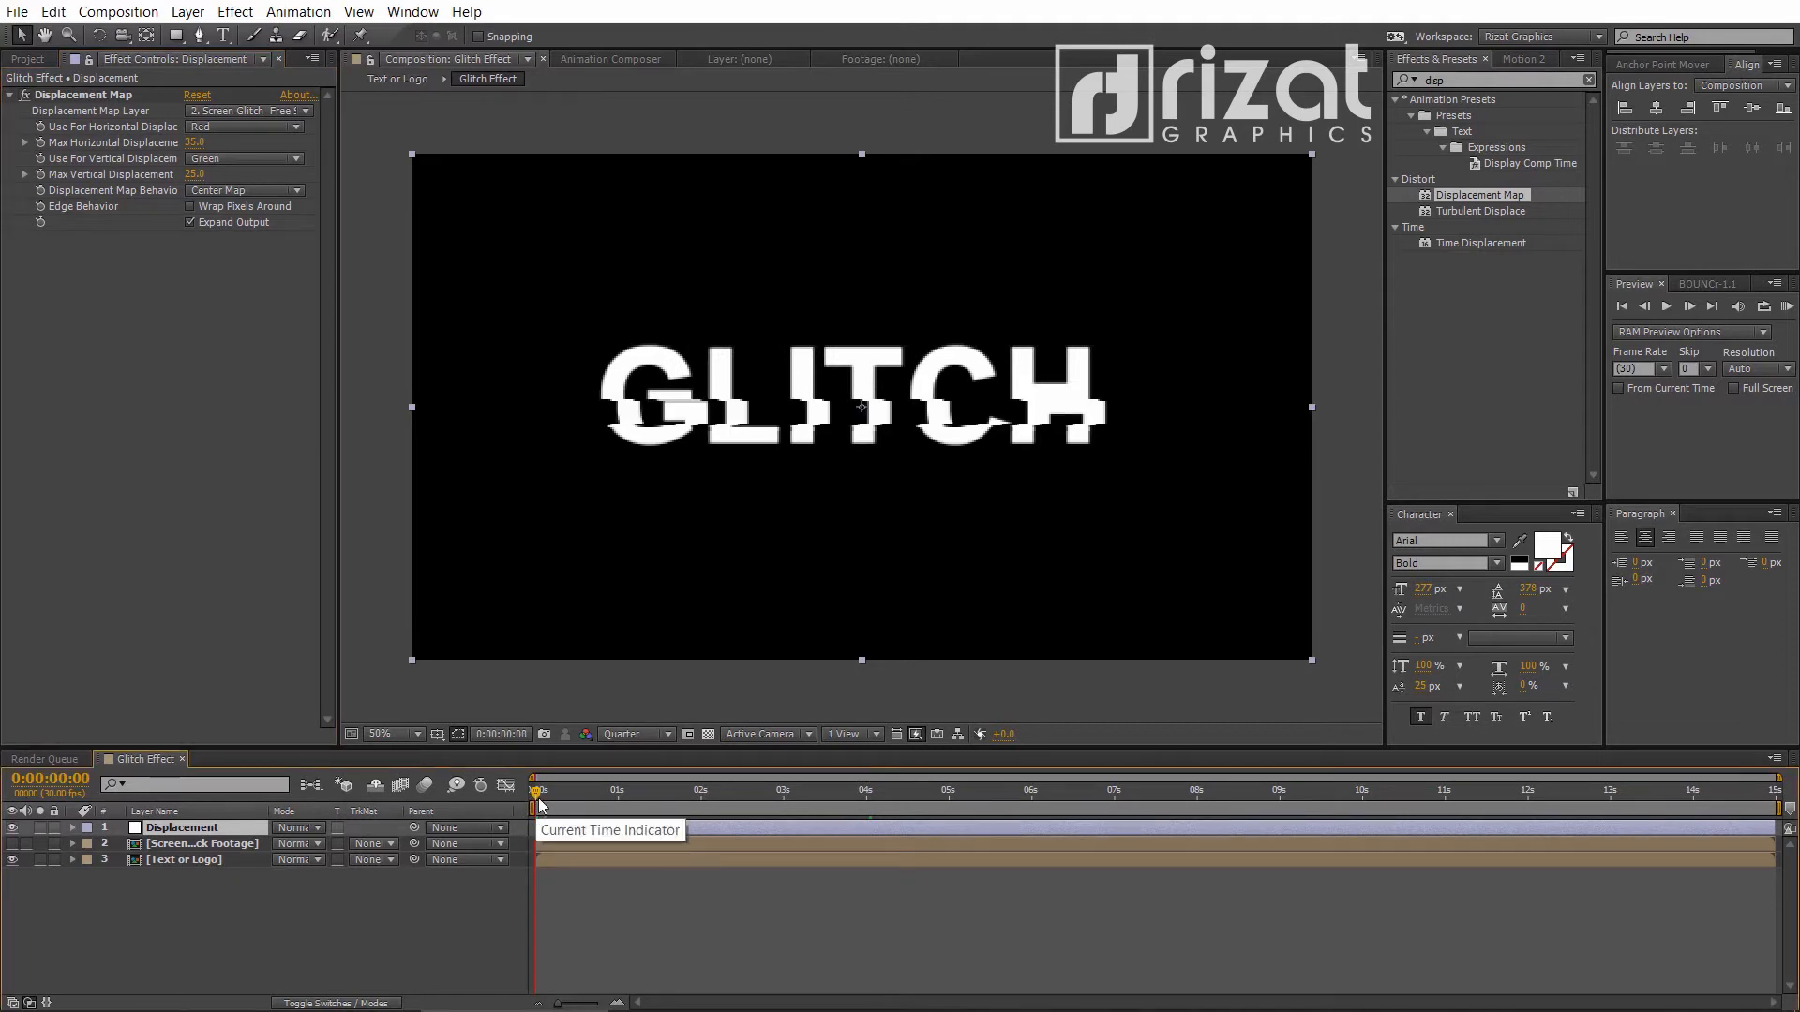
Set the maximum horizontal displacement to 30 and scrub through the first second of the composition
left_click(199, 143)
type("2")
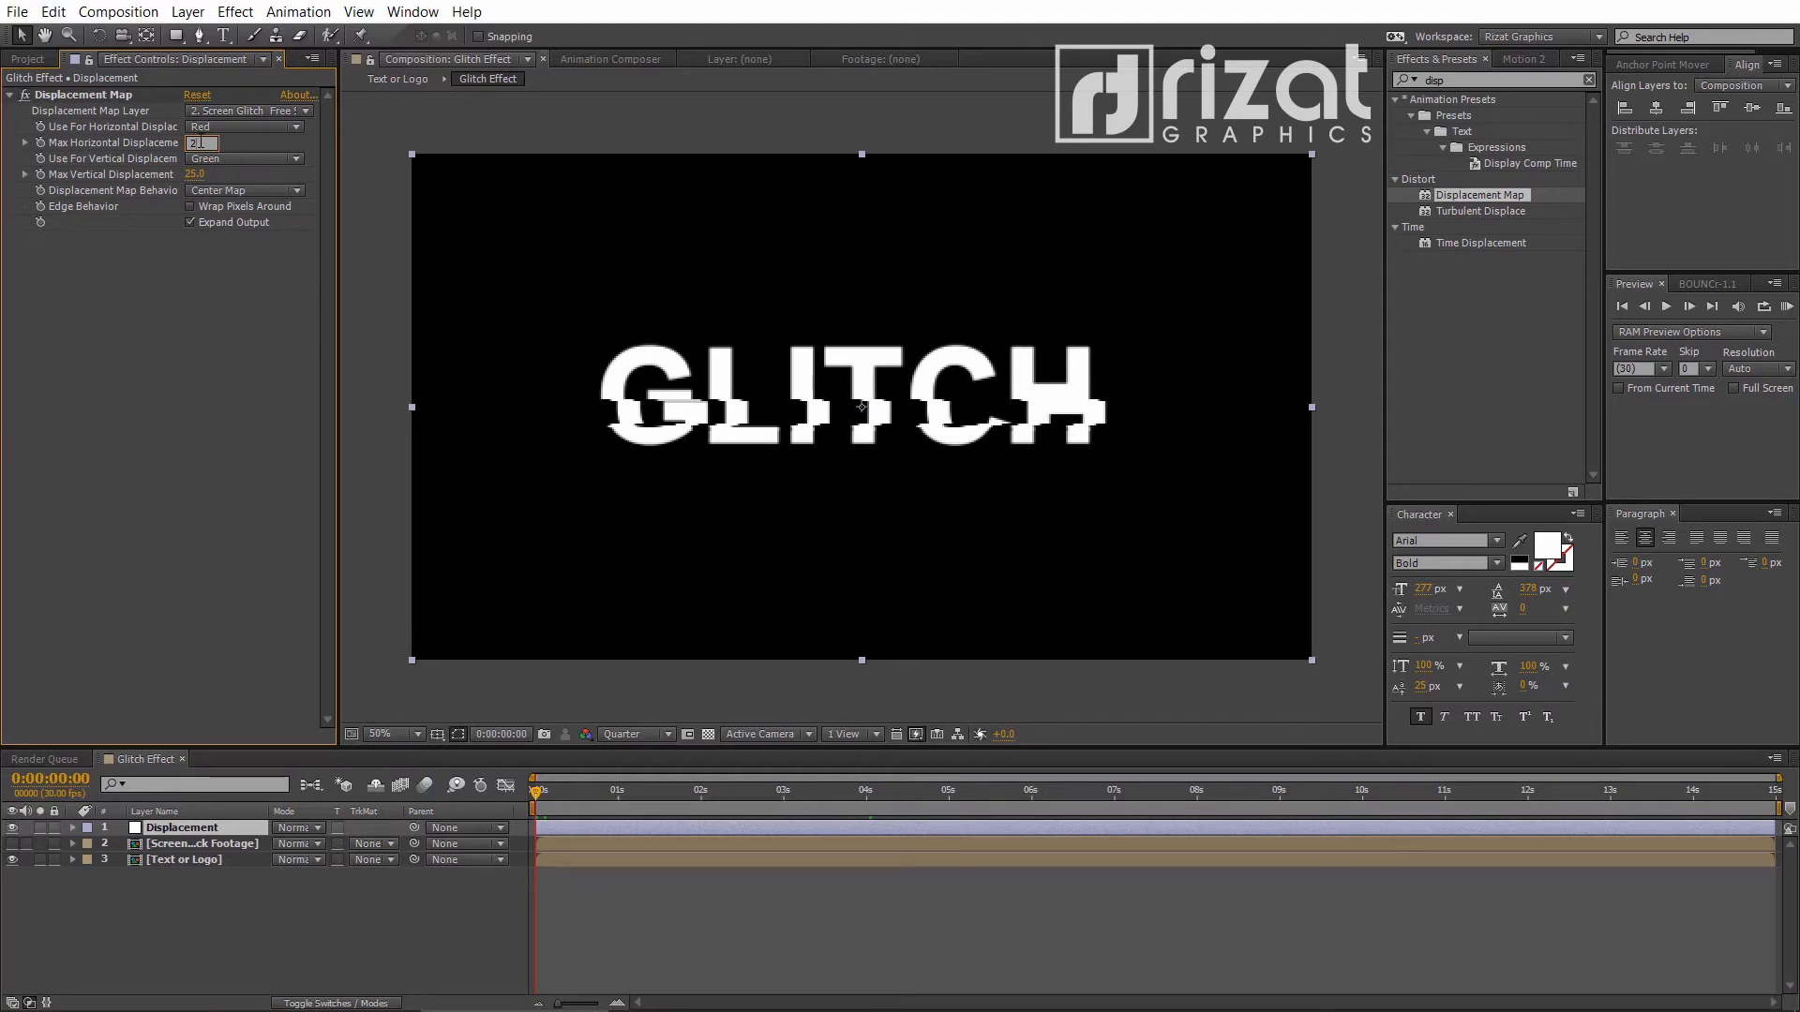
key("Return")
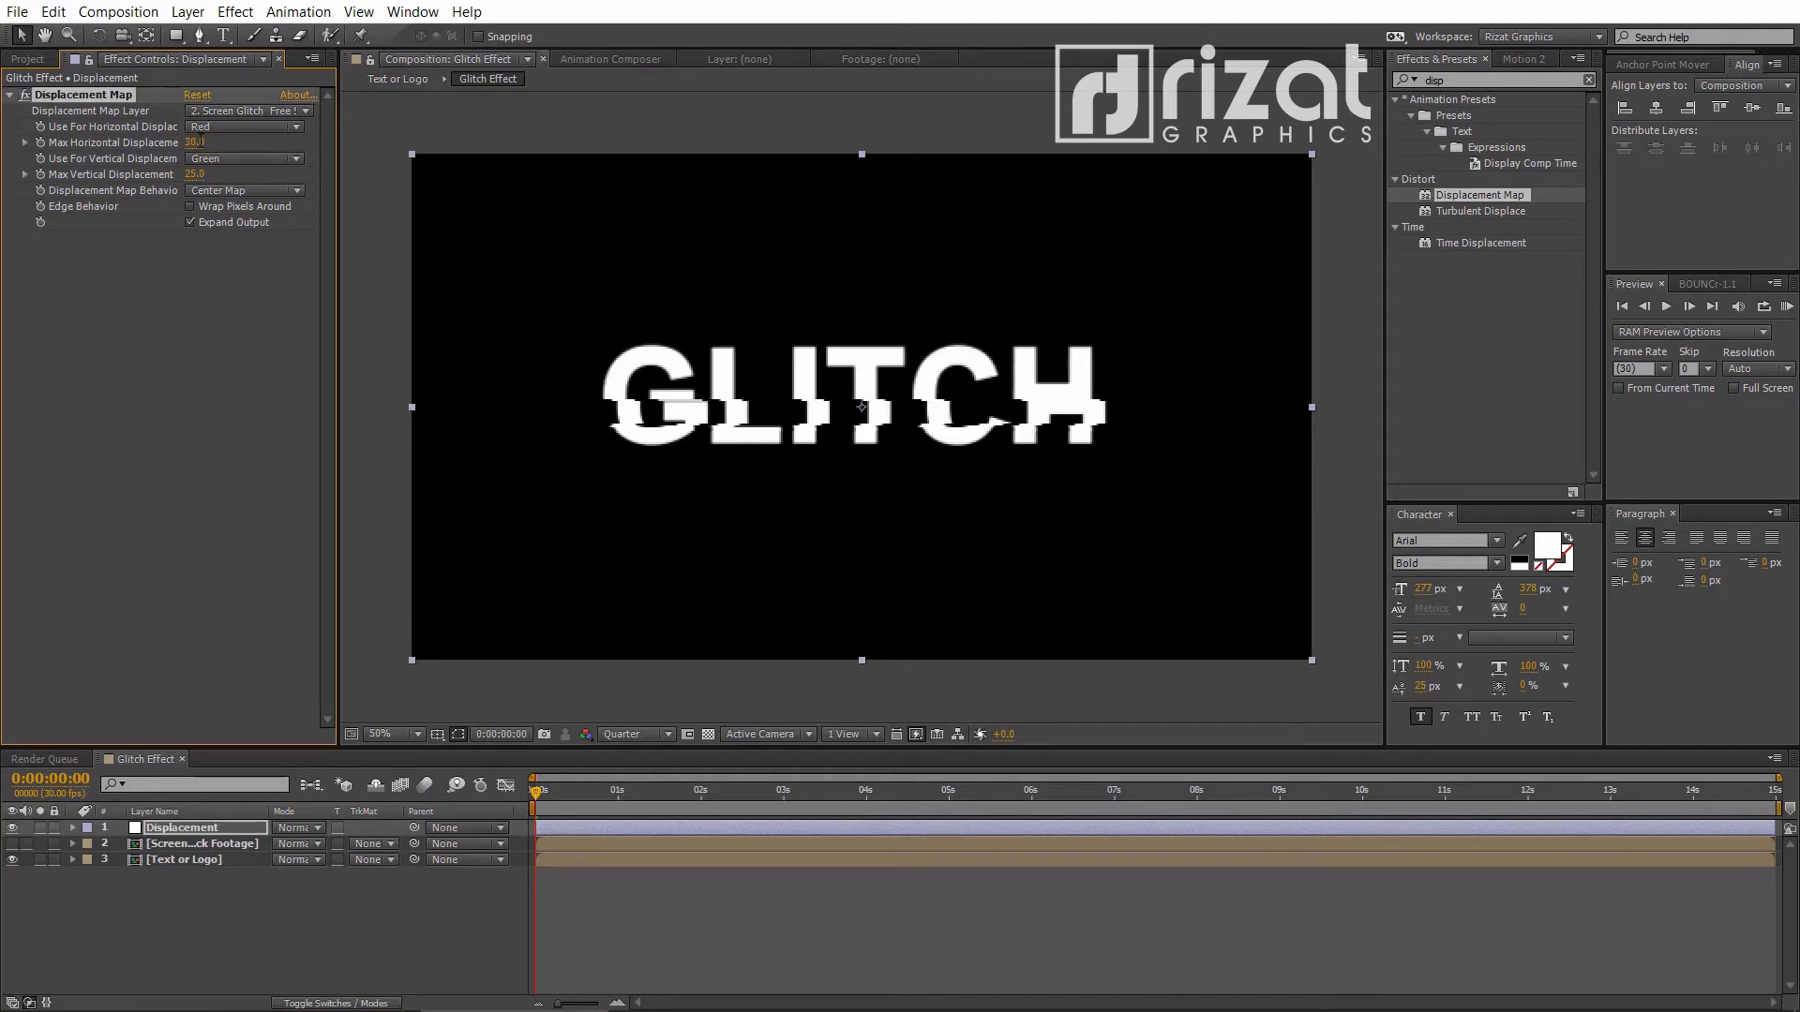
left_click(237, 314)
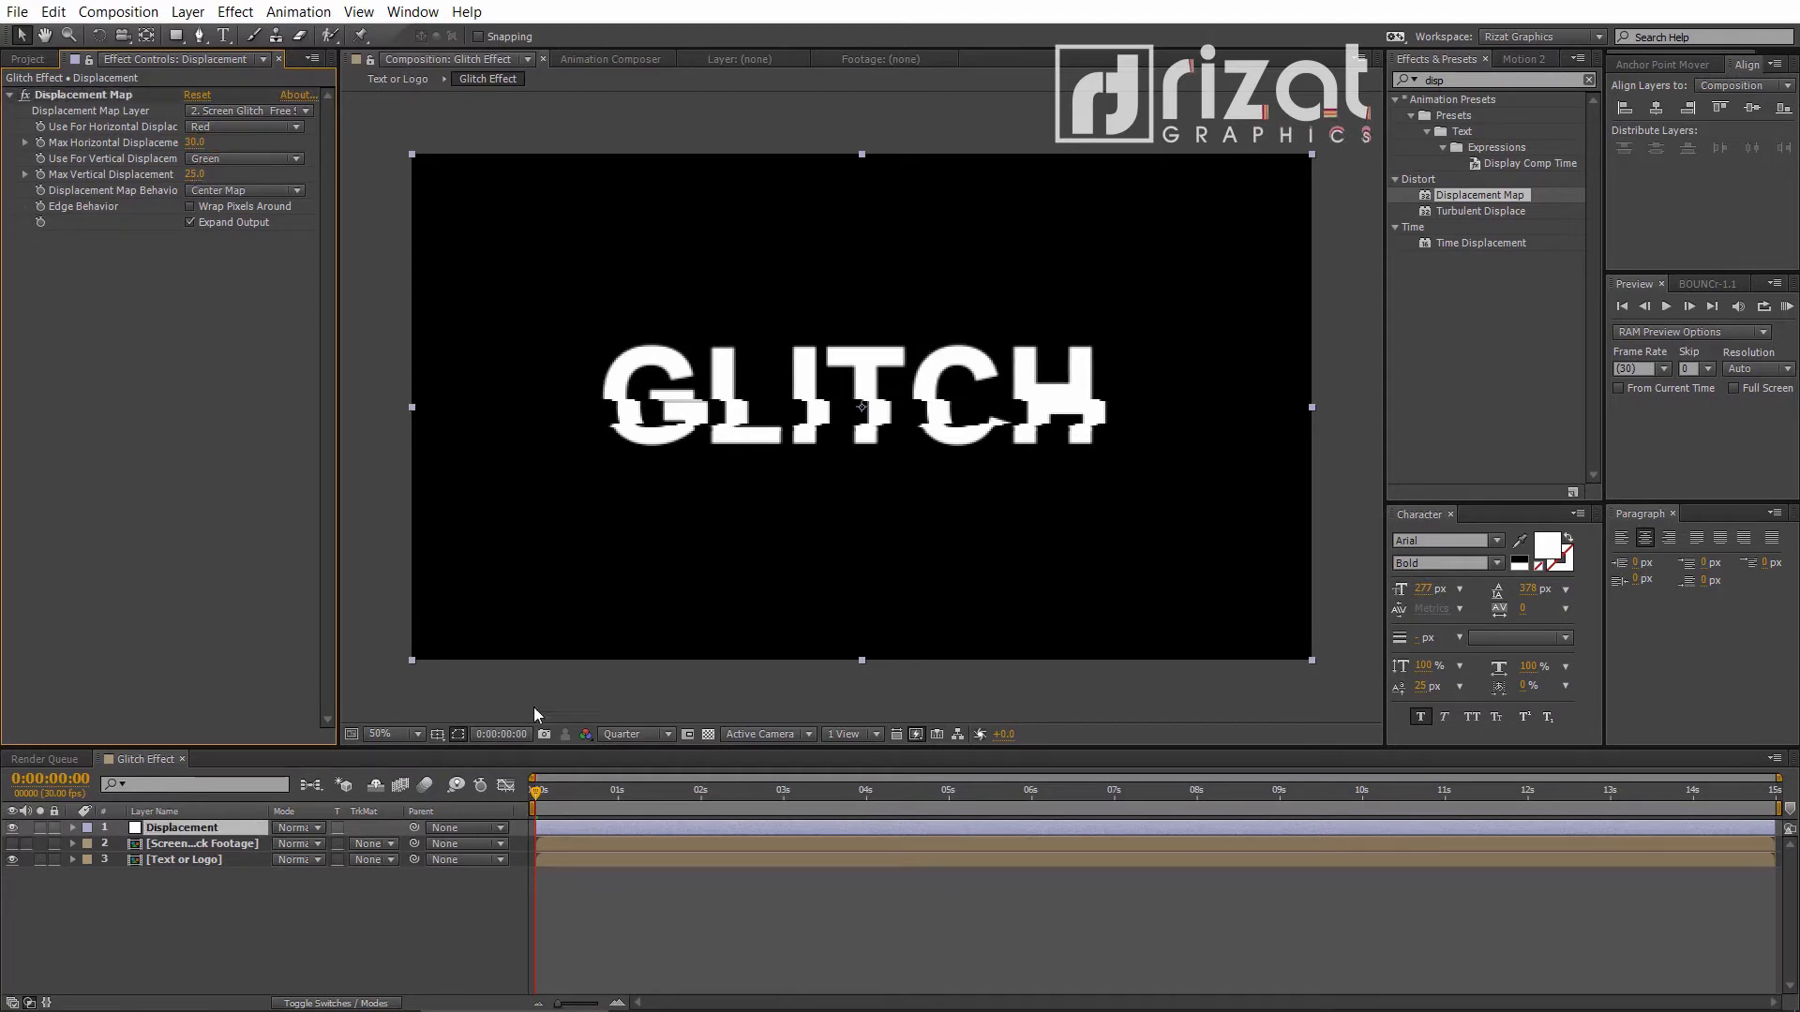
left_click_drag(550, 805, 617, 802)
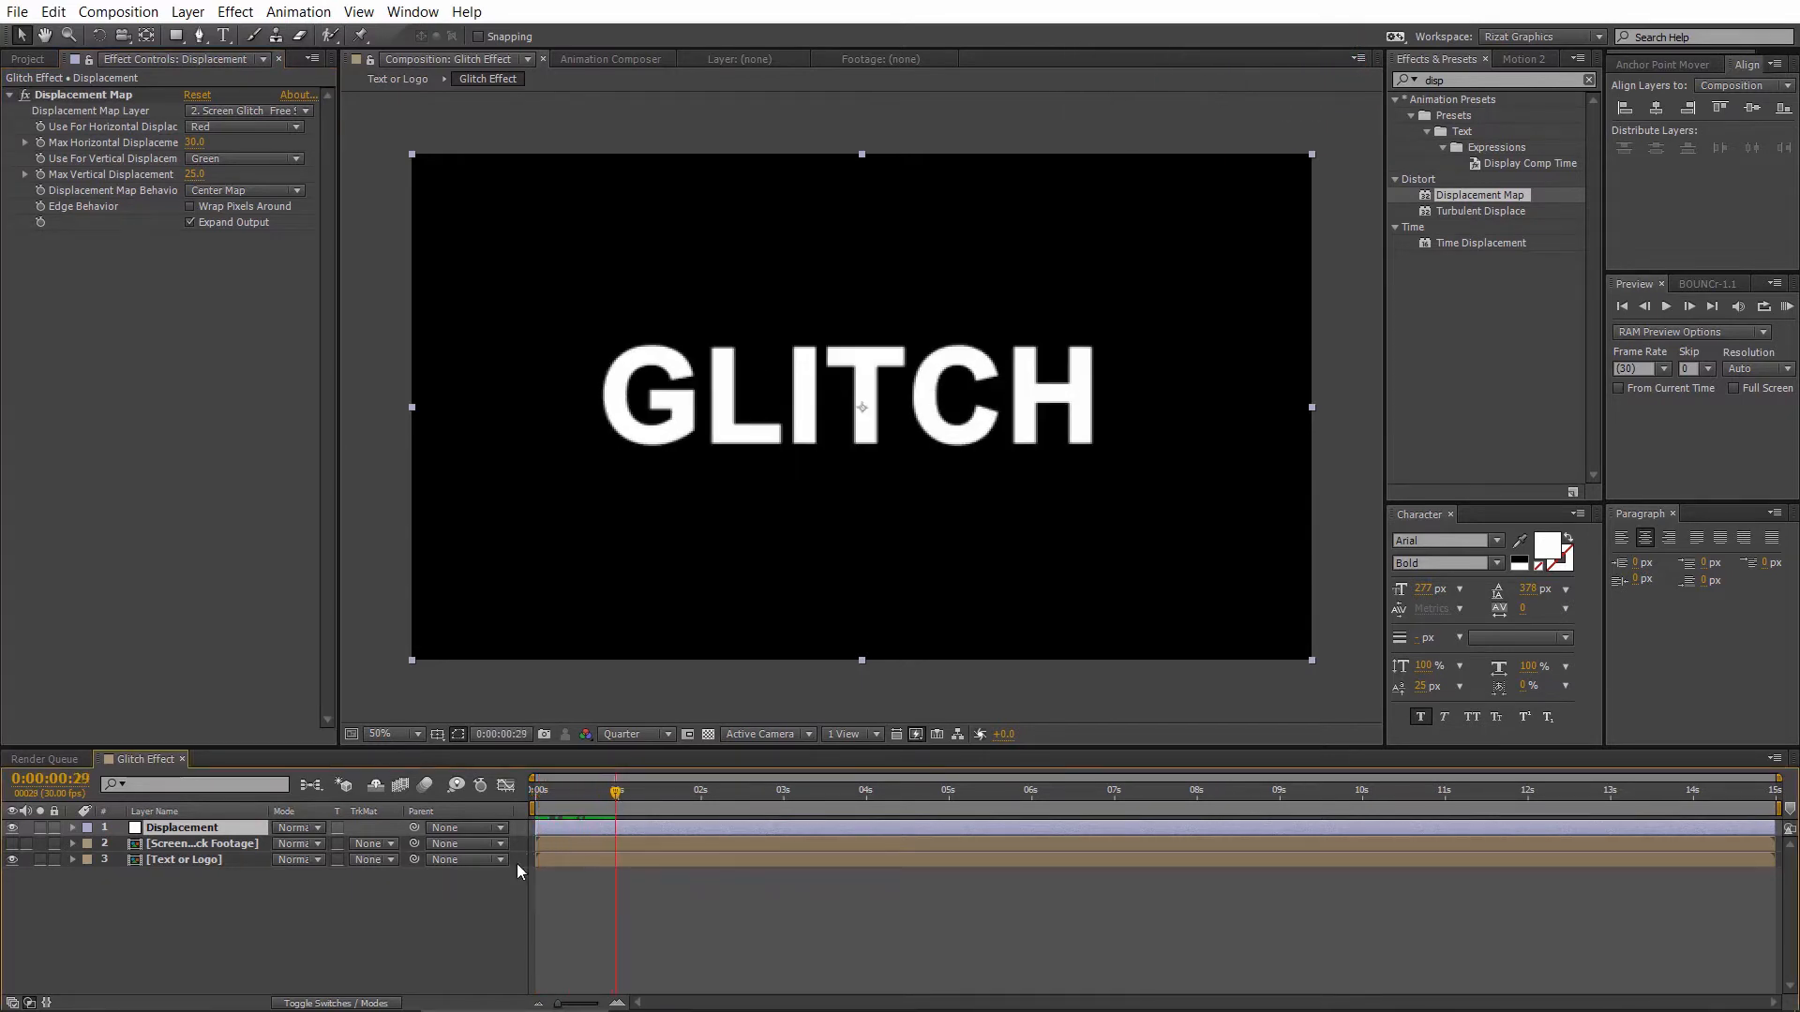
Open the Screen Glitch Free Stock Footage pre-composition and add a white solid above the footage
left_click(311, 886)
double_click(228, 847)
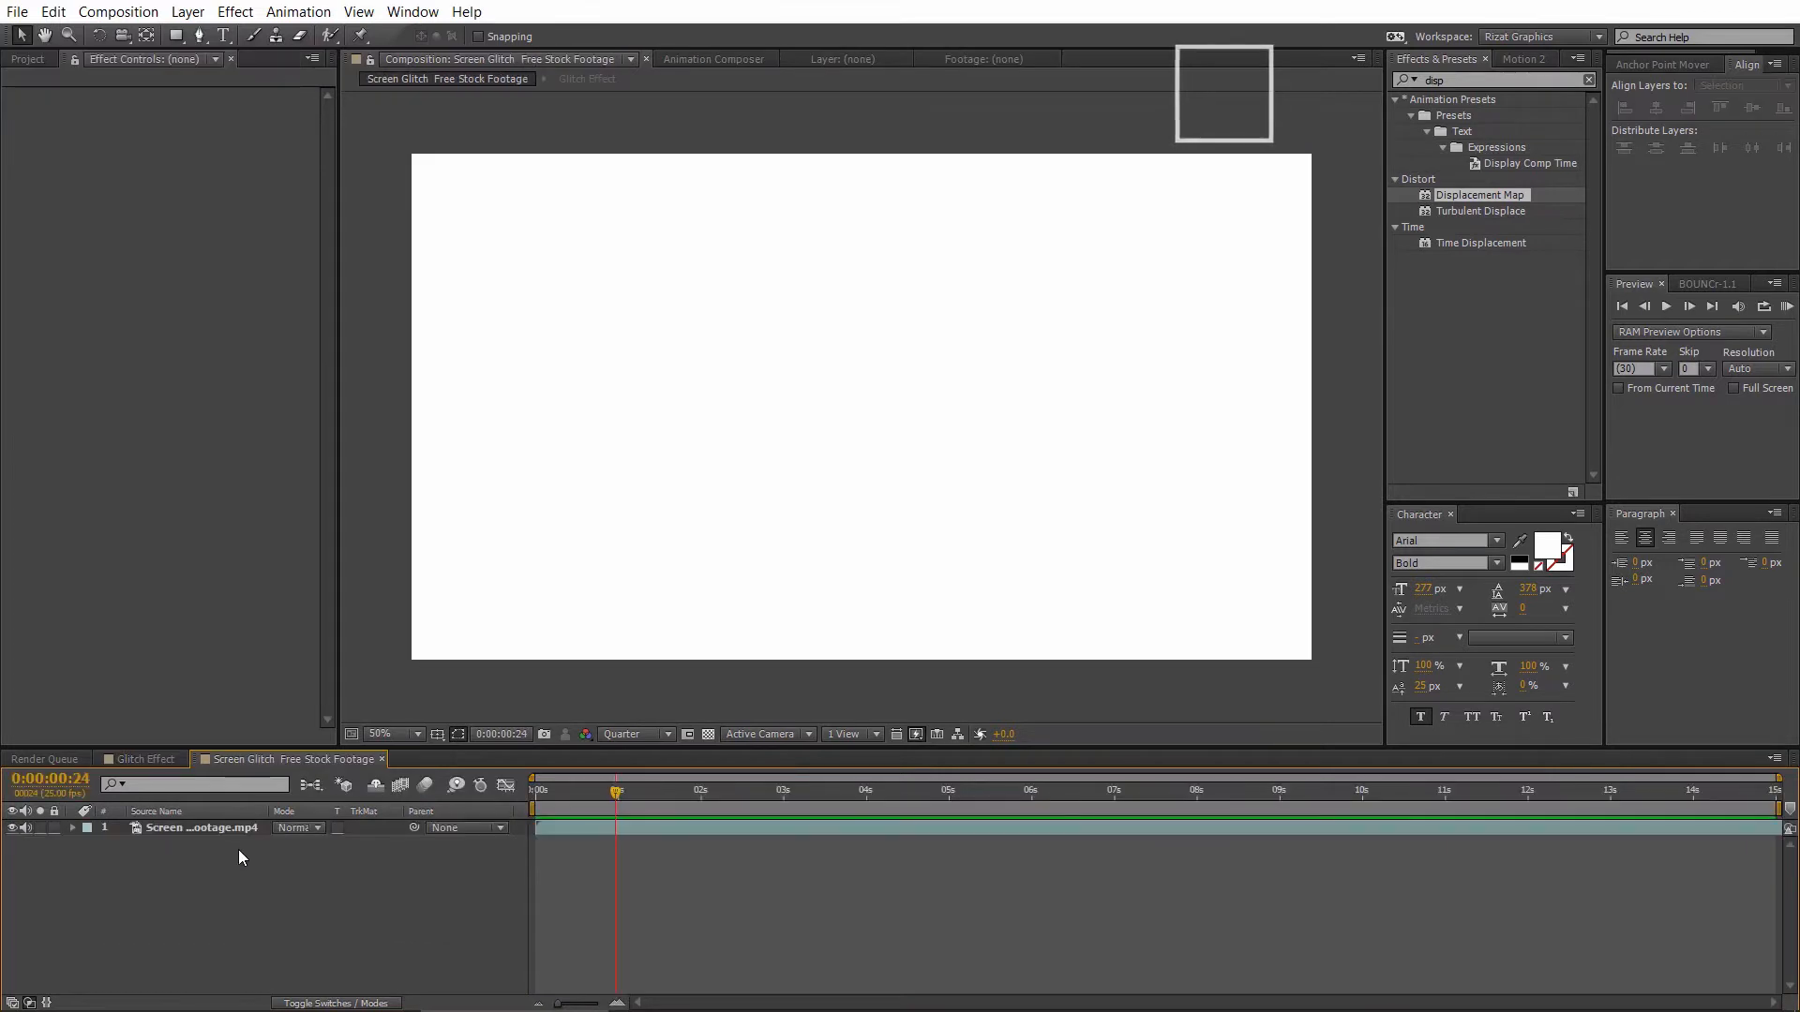
left_click_drag(611, 794, 519, 797)
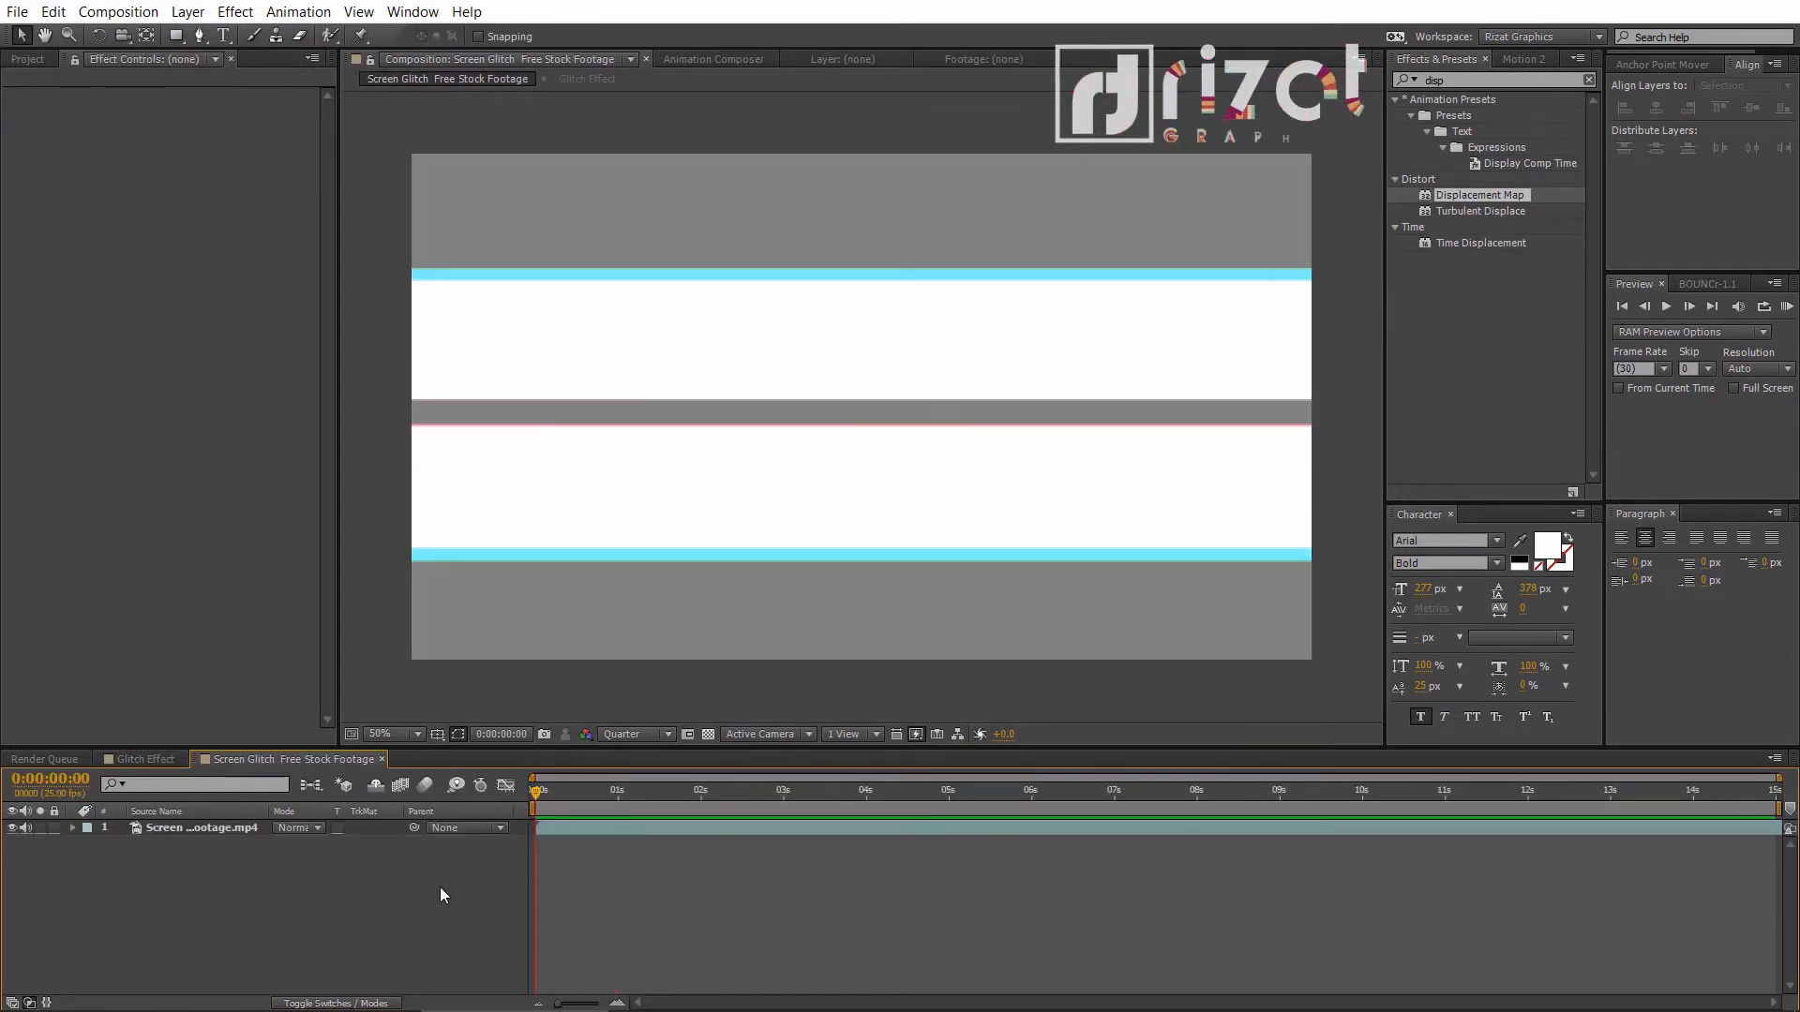
left_click(188, 11)
mouse_move(216, 37)
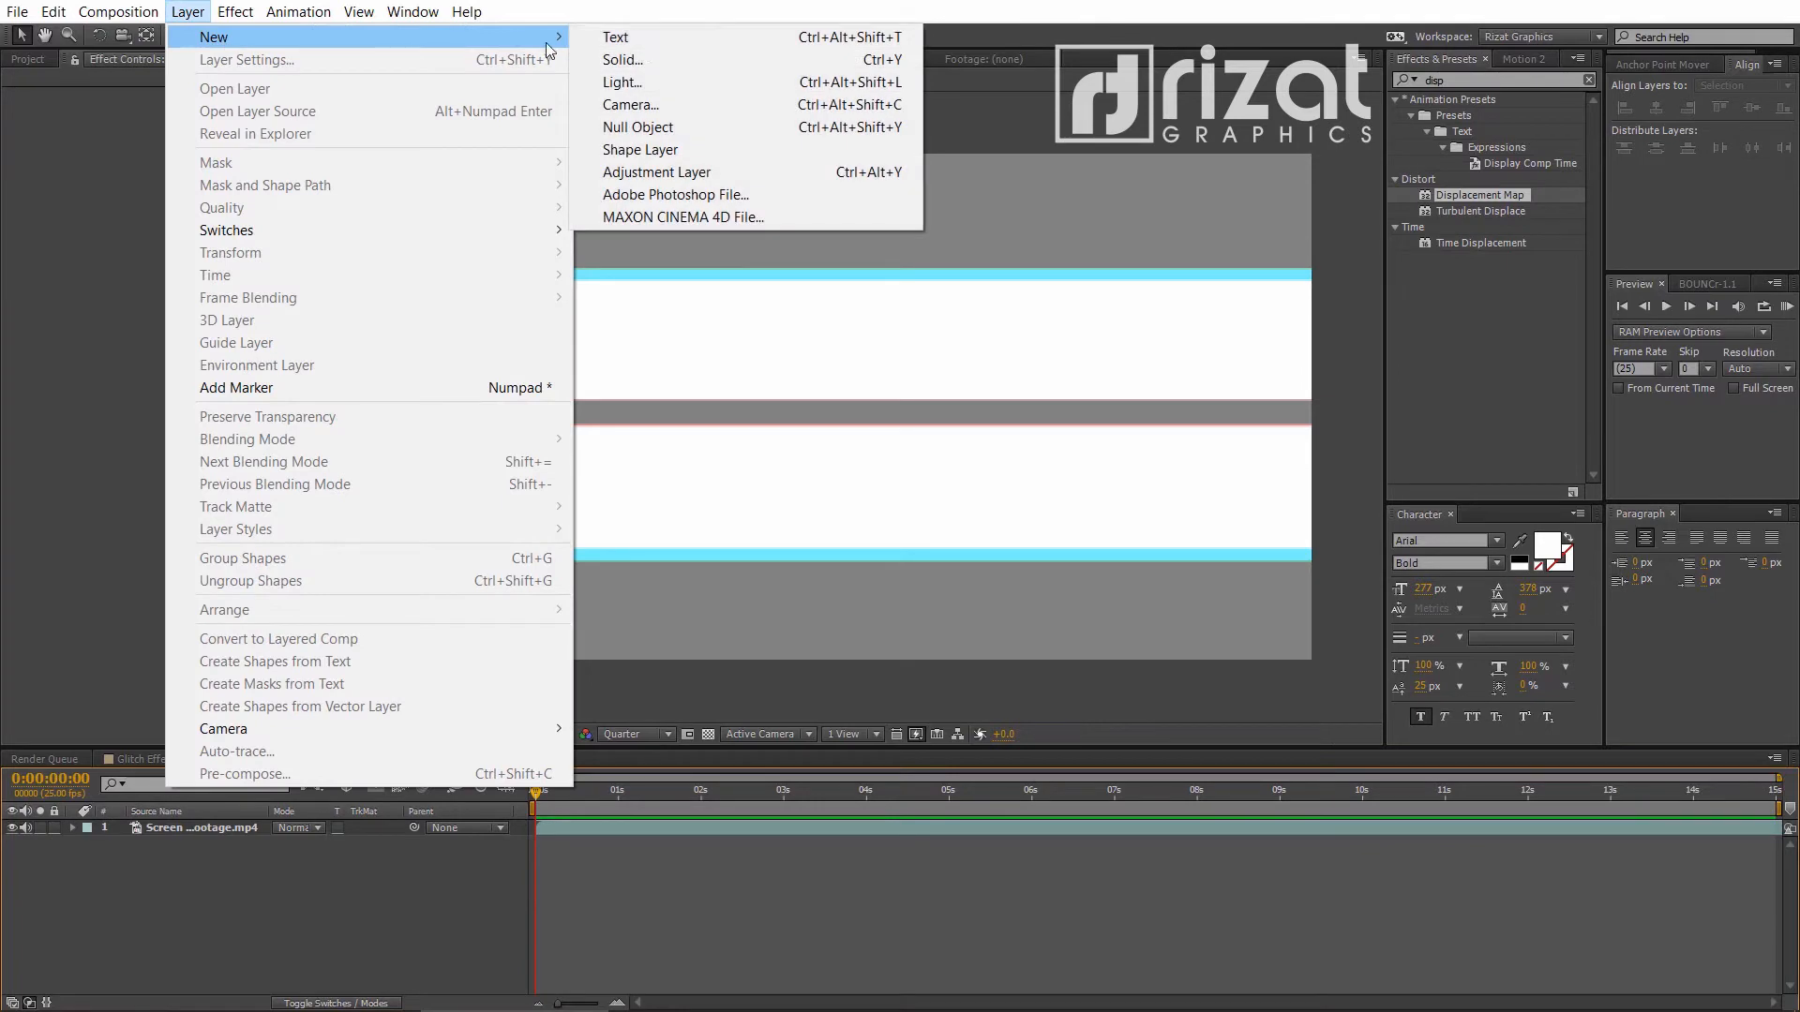
left_click(643, 60)
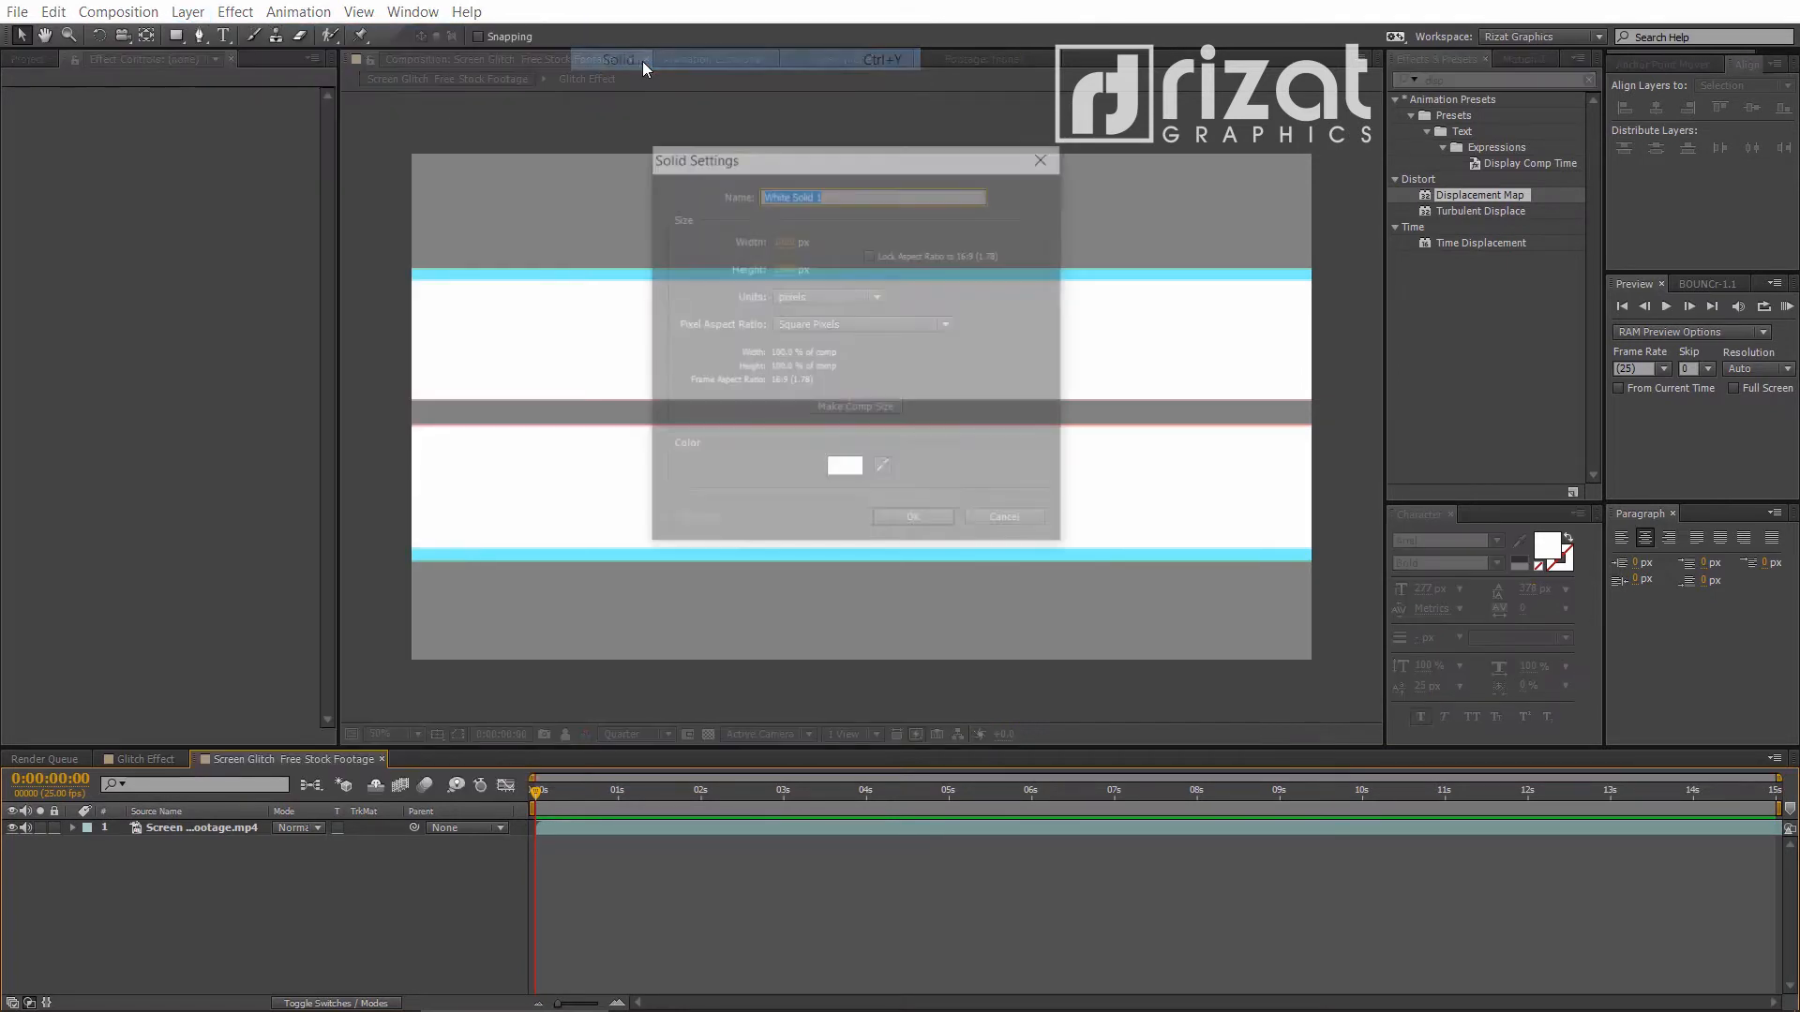
left_click(915, 522)
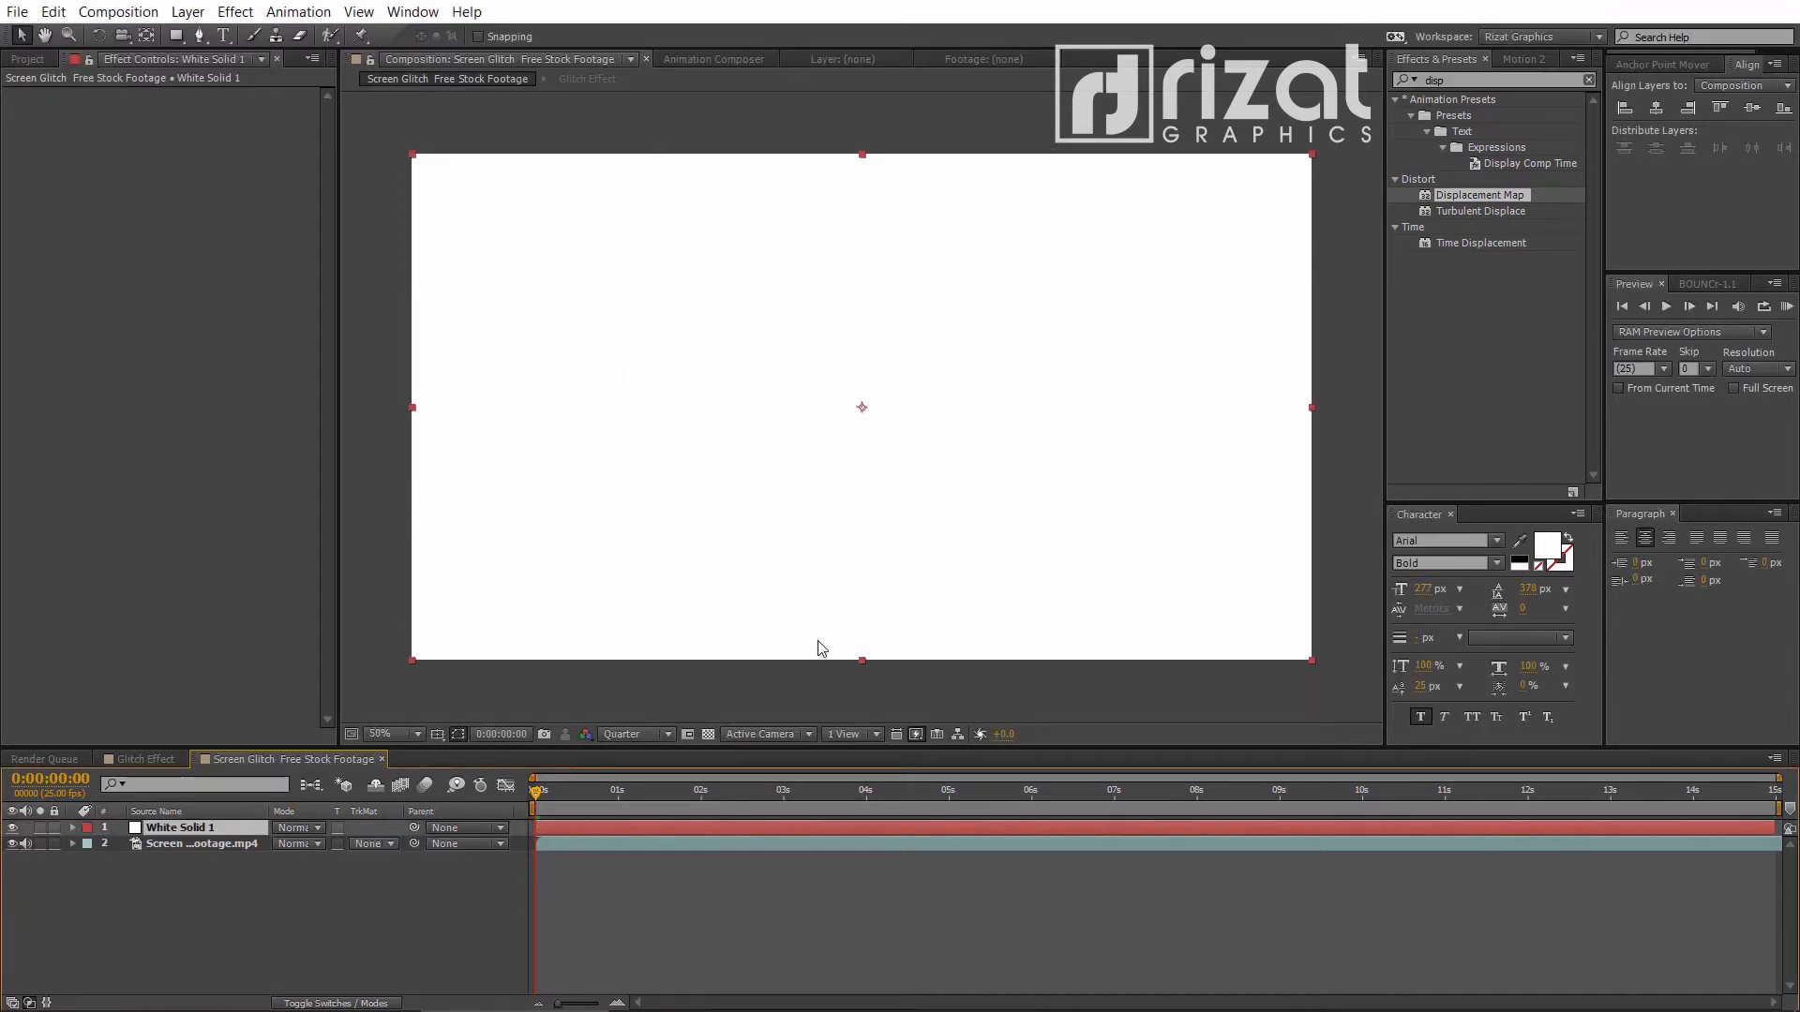
Split the white solid at 1 second and delete the remainder so it covers only the first second
left_click(594, 858)
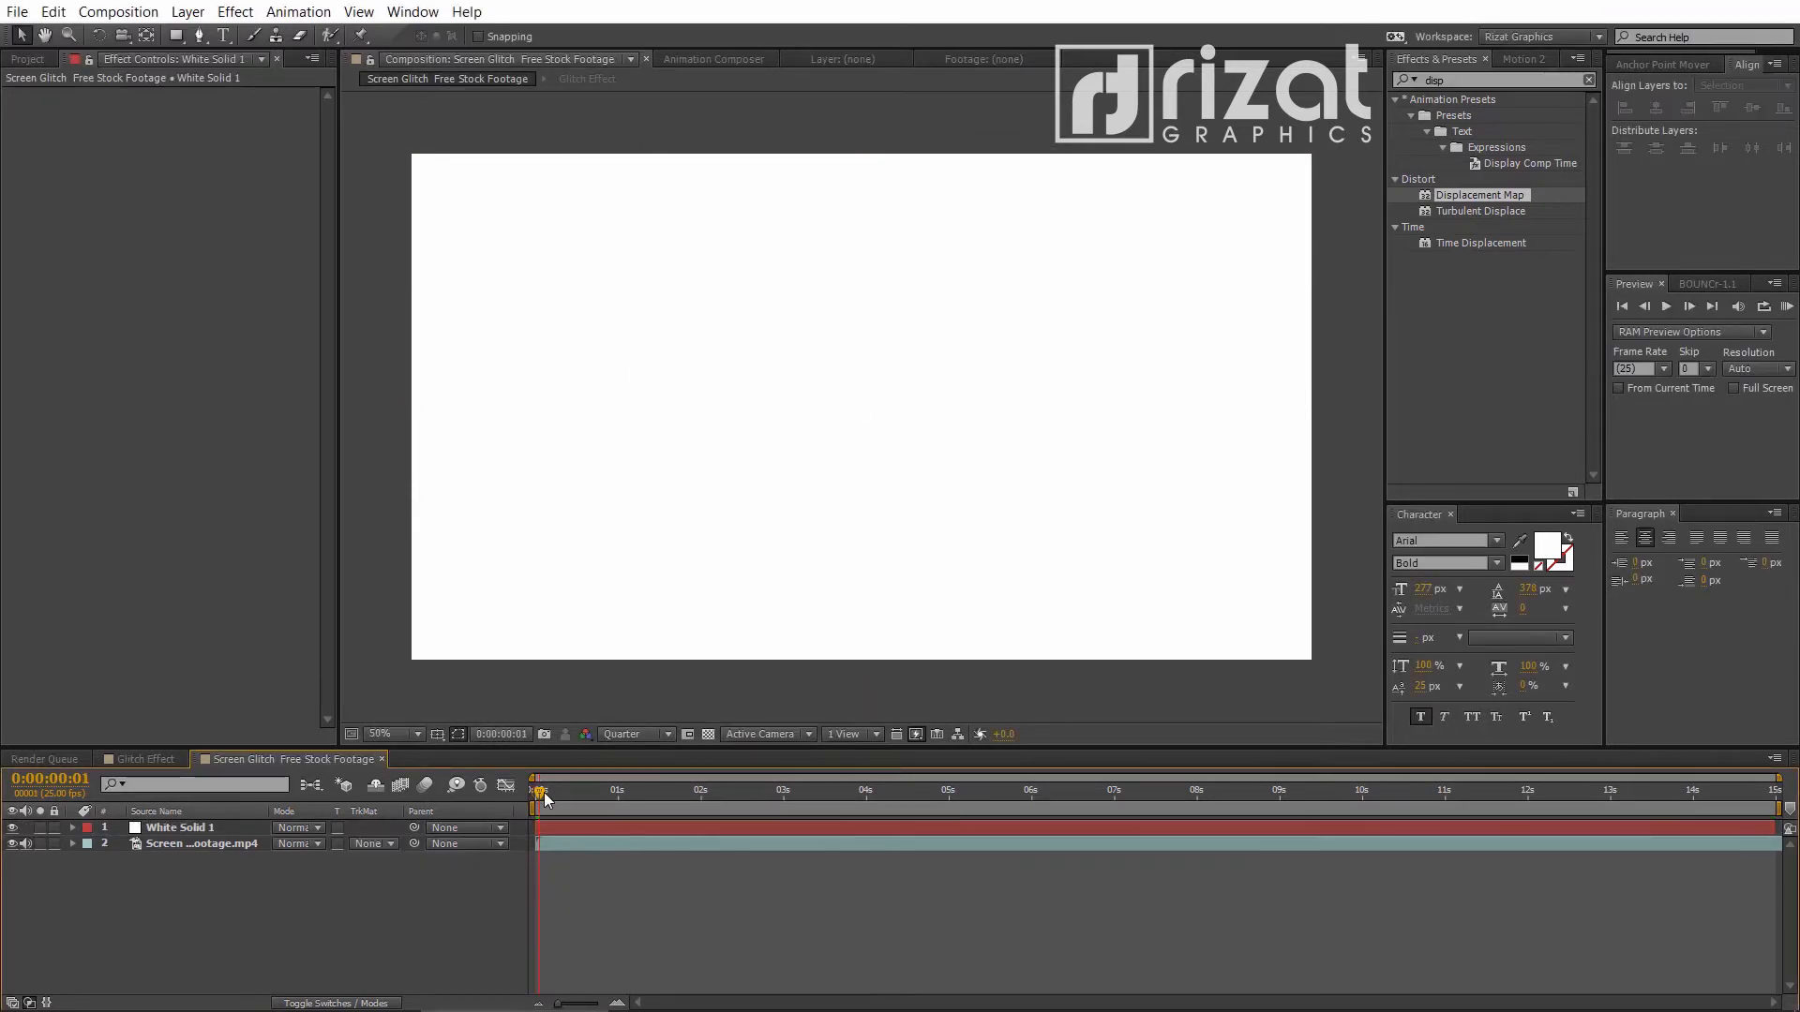
left_click(625, 829)
key("ctrl+shift+d")
key("Delete")
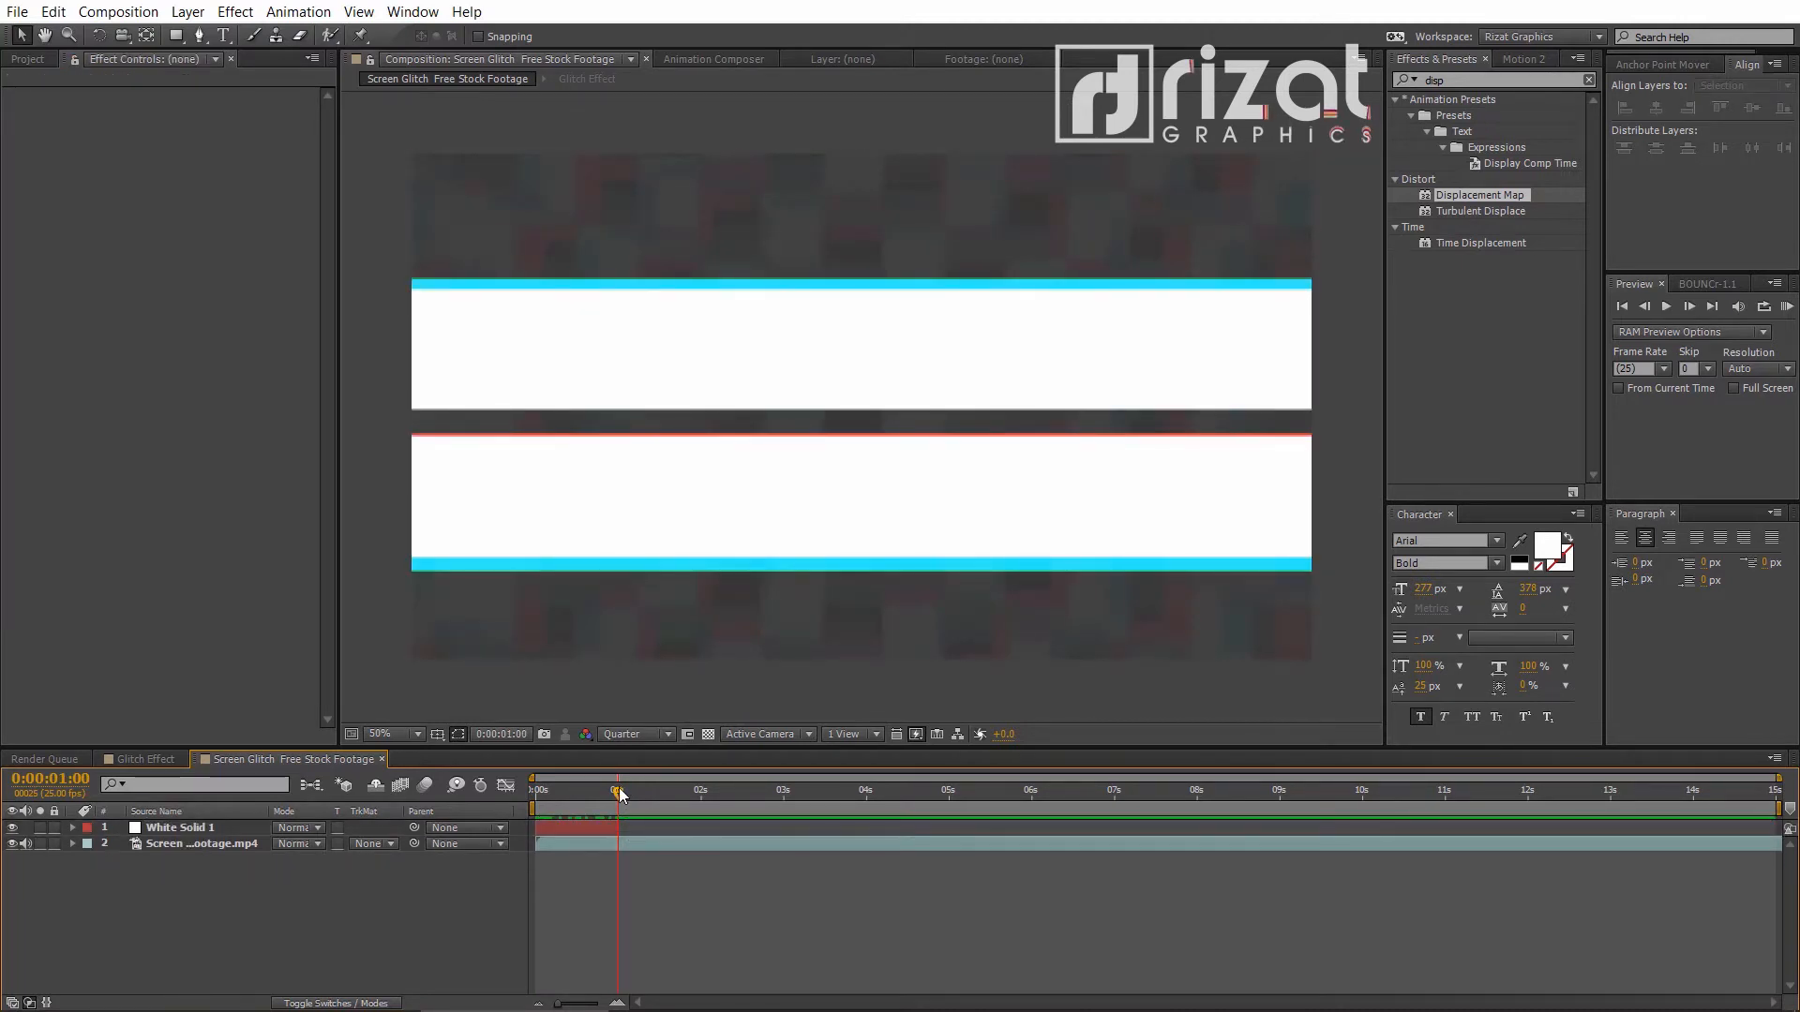
Duplicate the one-second white solid and start the copy at 2 seconds
left_click_drag(619, 788, 703, 785)
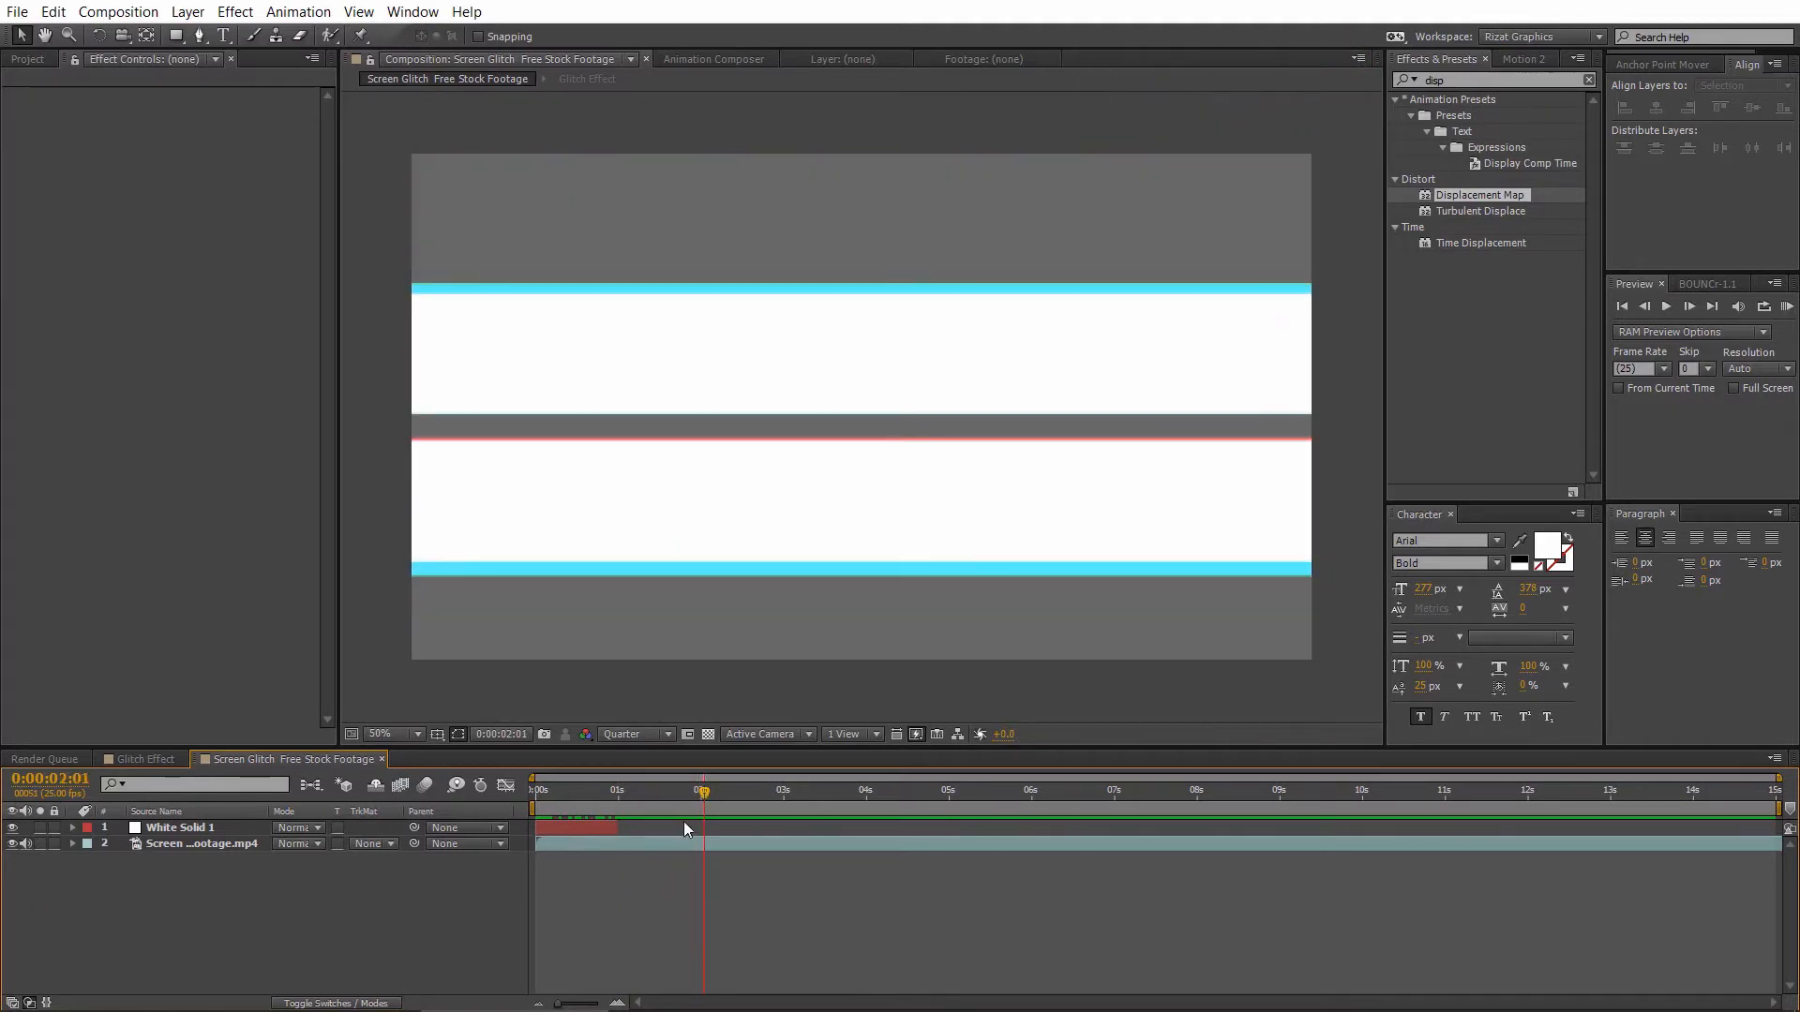
key("Page_Up")
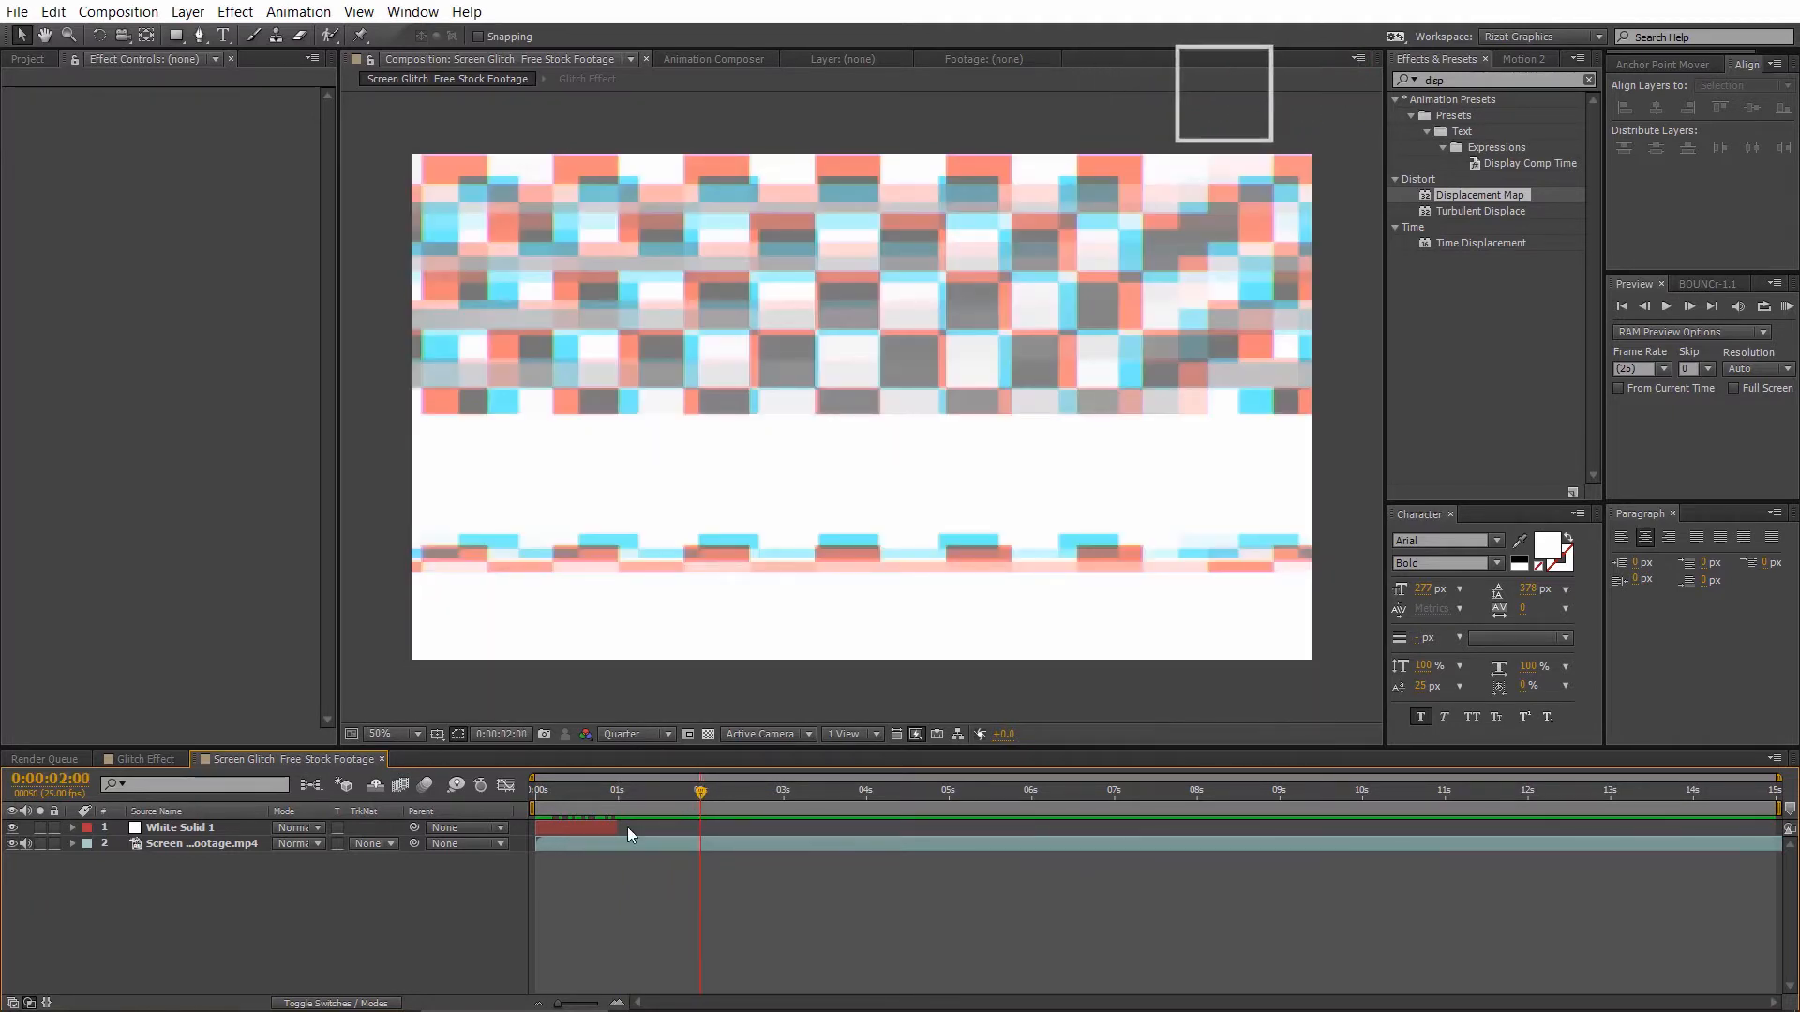
left_click(613, 829)
key("ctrl+d")
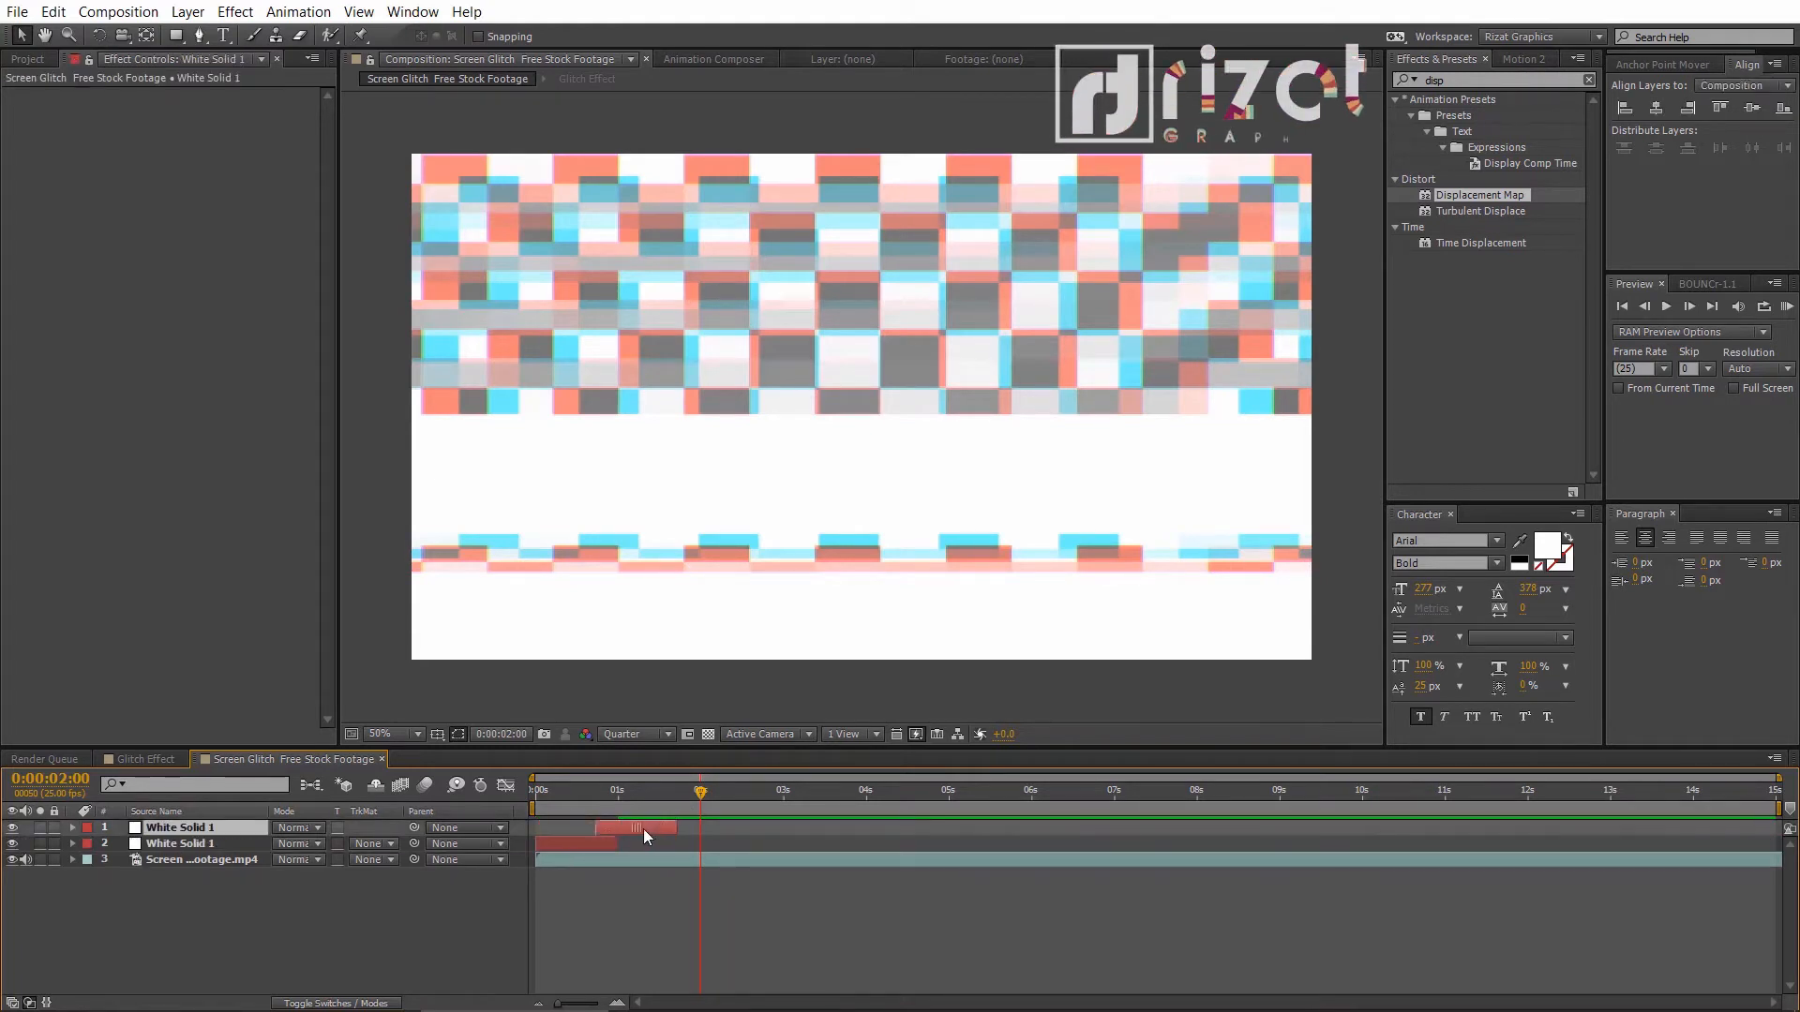
key("bracketleft")
Duplicate the white solid to cover 4 to 6 seconds and make another copy of that two-second solid
key("ctrl+d")
left_click(866, 791)
key("bracketleft")
left_click(1031, 791)
key("ctrl+d")
key("bracketleft")
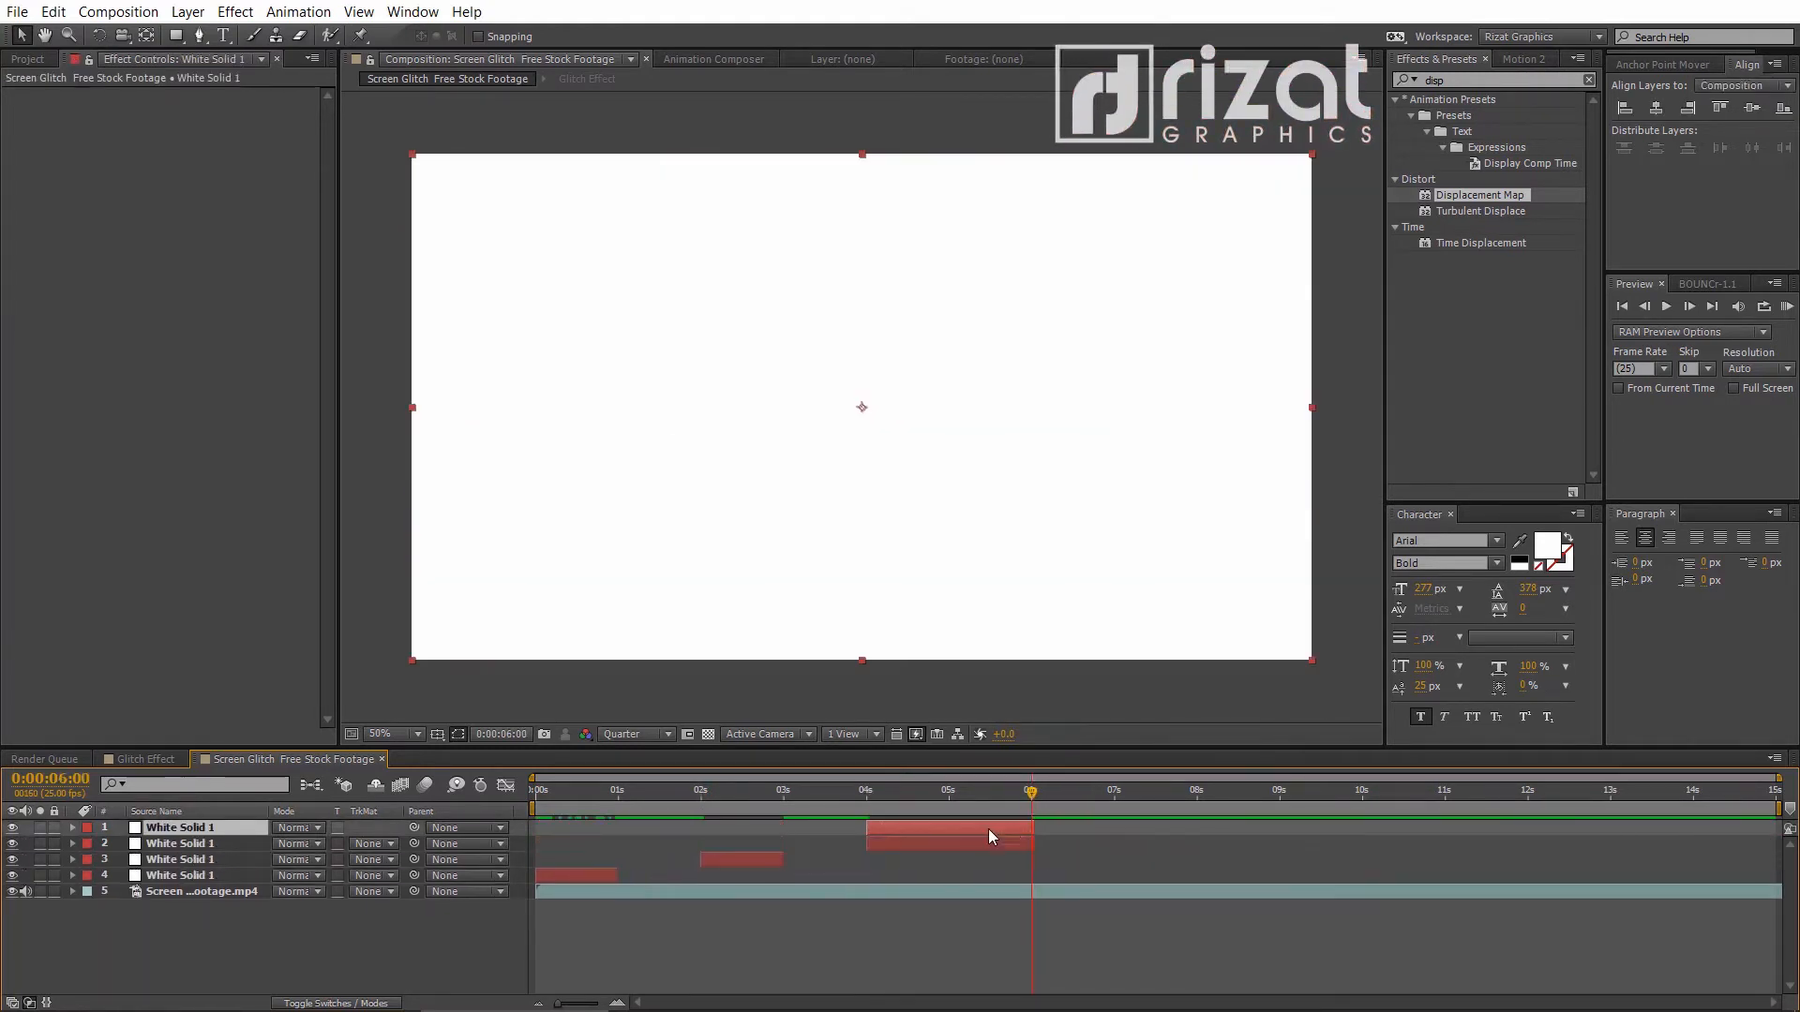
Place white solid copies at 7 to 9 seconds and at 10 to 11 seconds
left_click(1361, 790)
key("ctrl+d")
key("bracketleft")
Duplicate the one-second white solid to cover 12 to 13 seconds and 14 to 15 seconds
left_click(1527, 790)
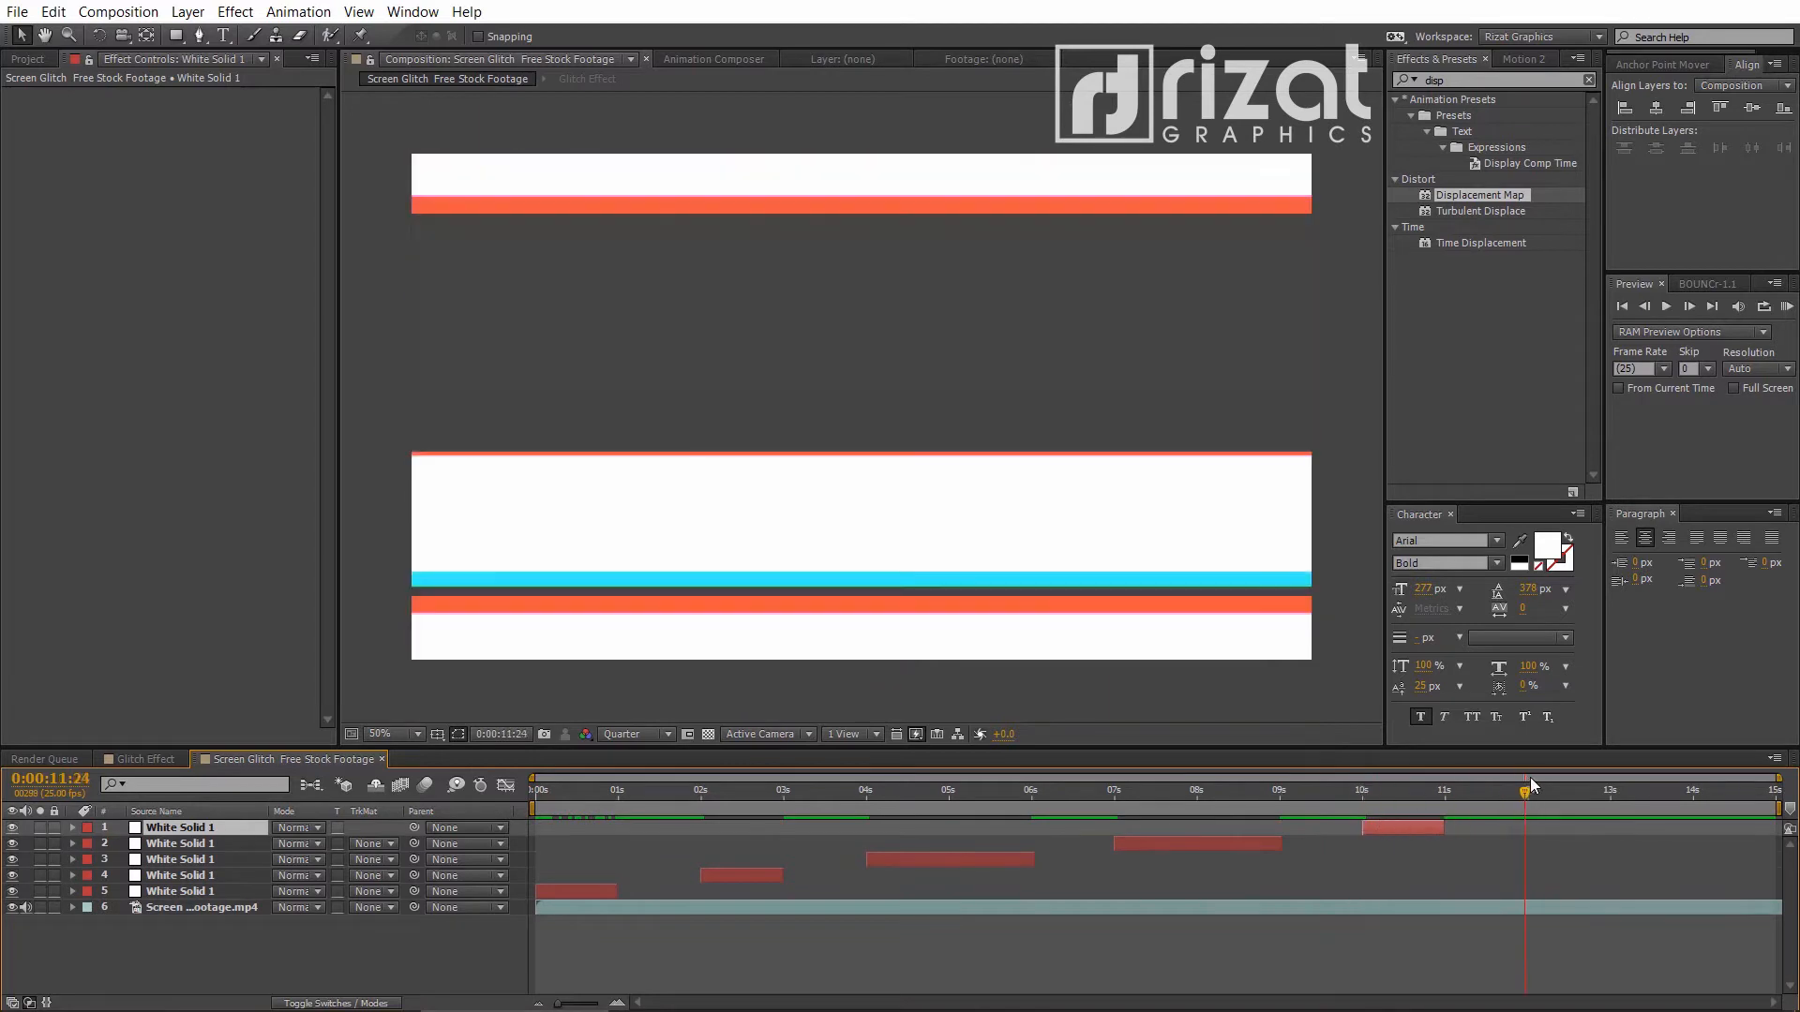
key("ctrl+d")
key("ctrl+d")
key("bracketleft")
left_click_drag(1566, 827, 1731, 823)
Preview the glitch footage with its white solids and return to the Glitch Effect composition
left_click(1786, 308)
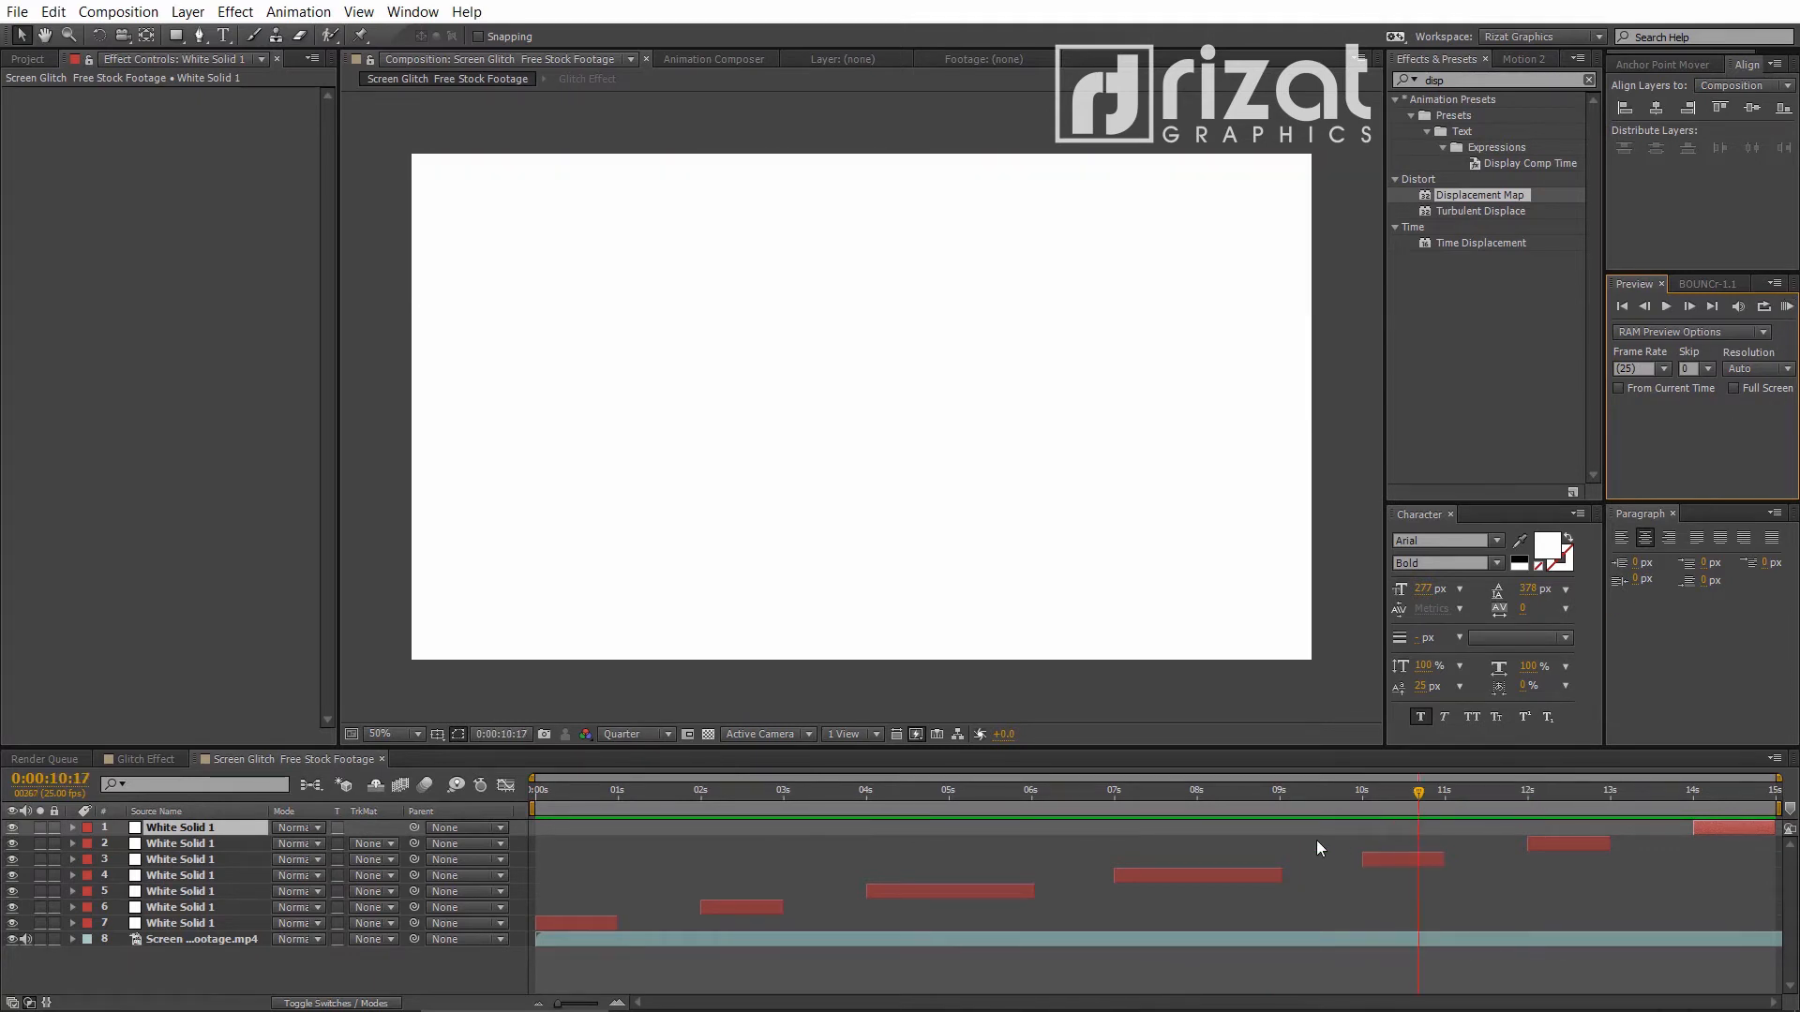
left_click(154, 763)
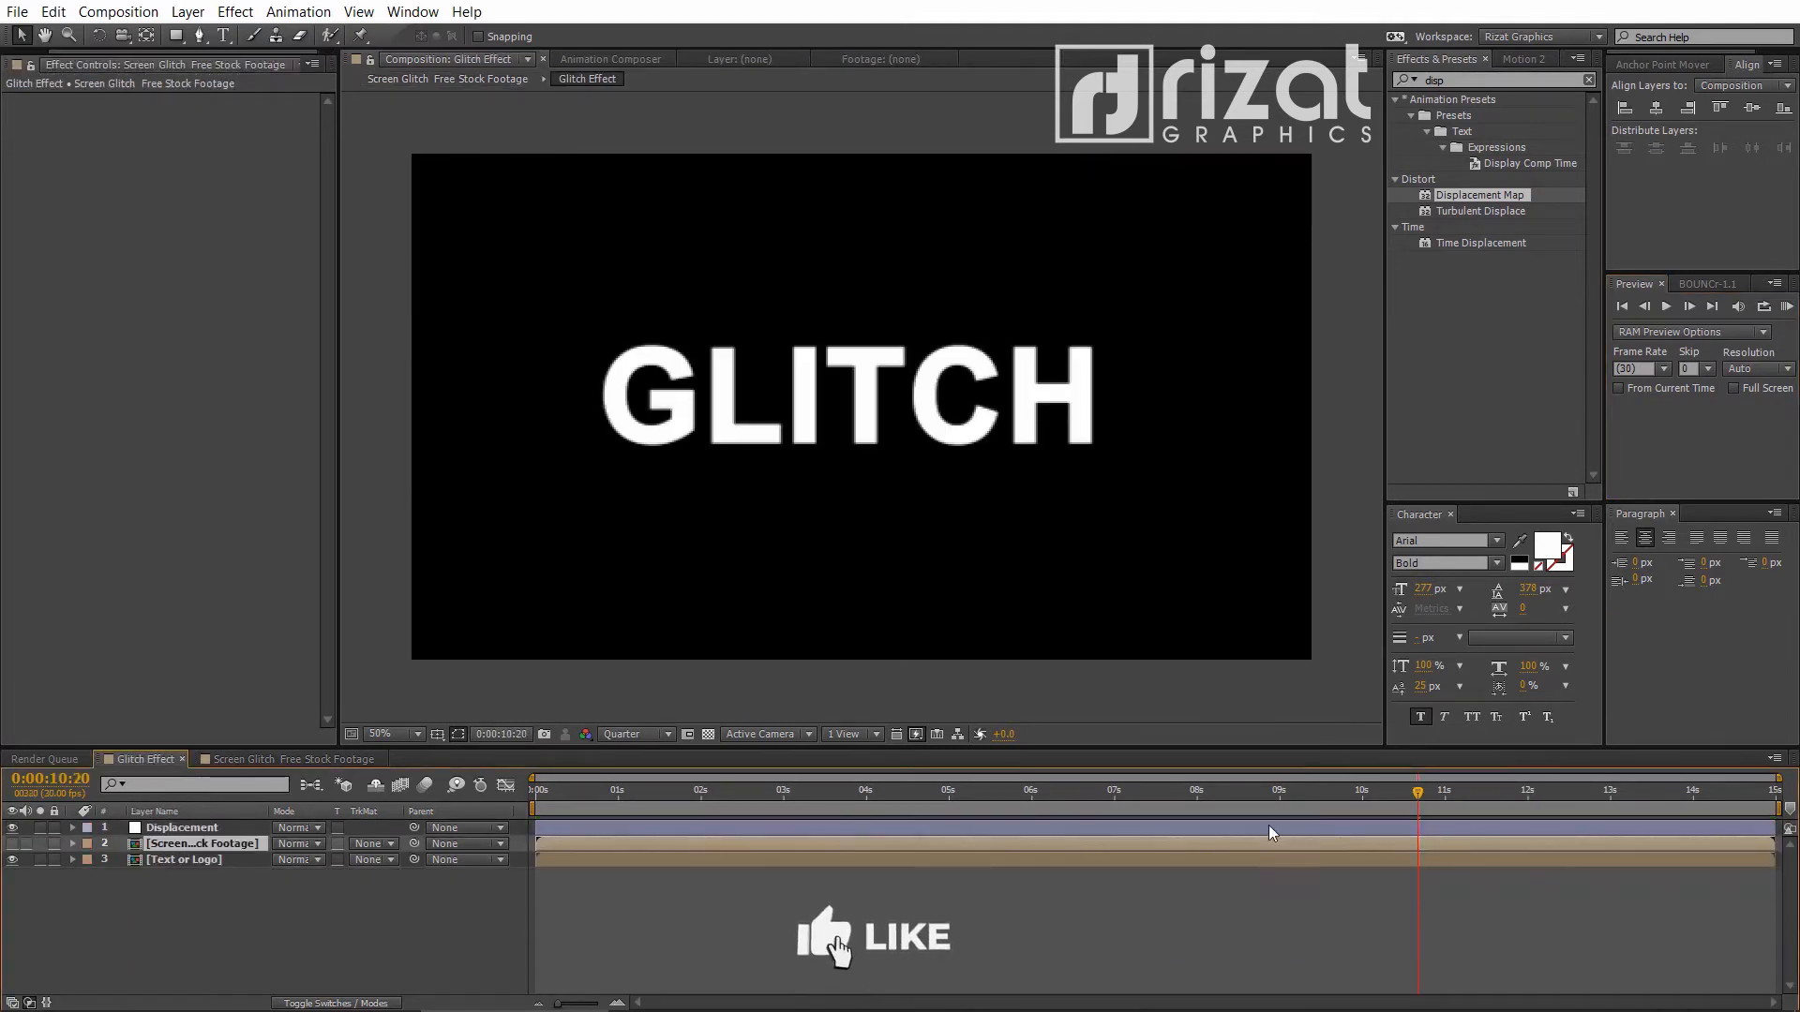
Preview the Glitch Effect composition and clear the effects search
left_click(1788, 308)
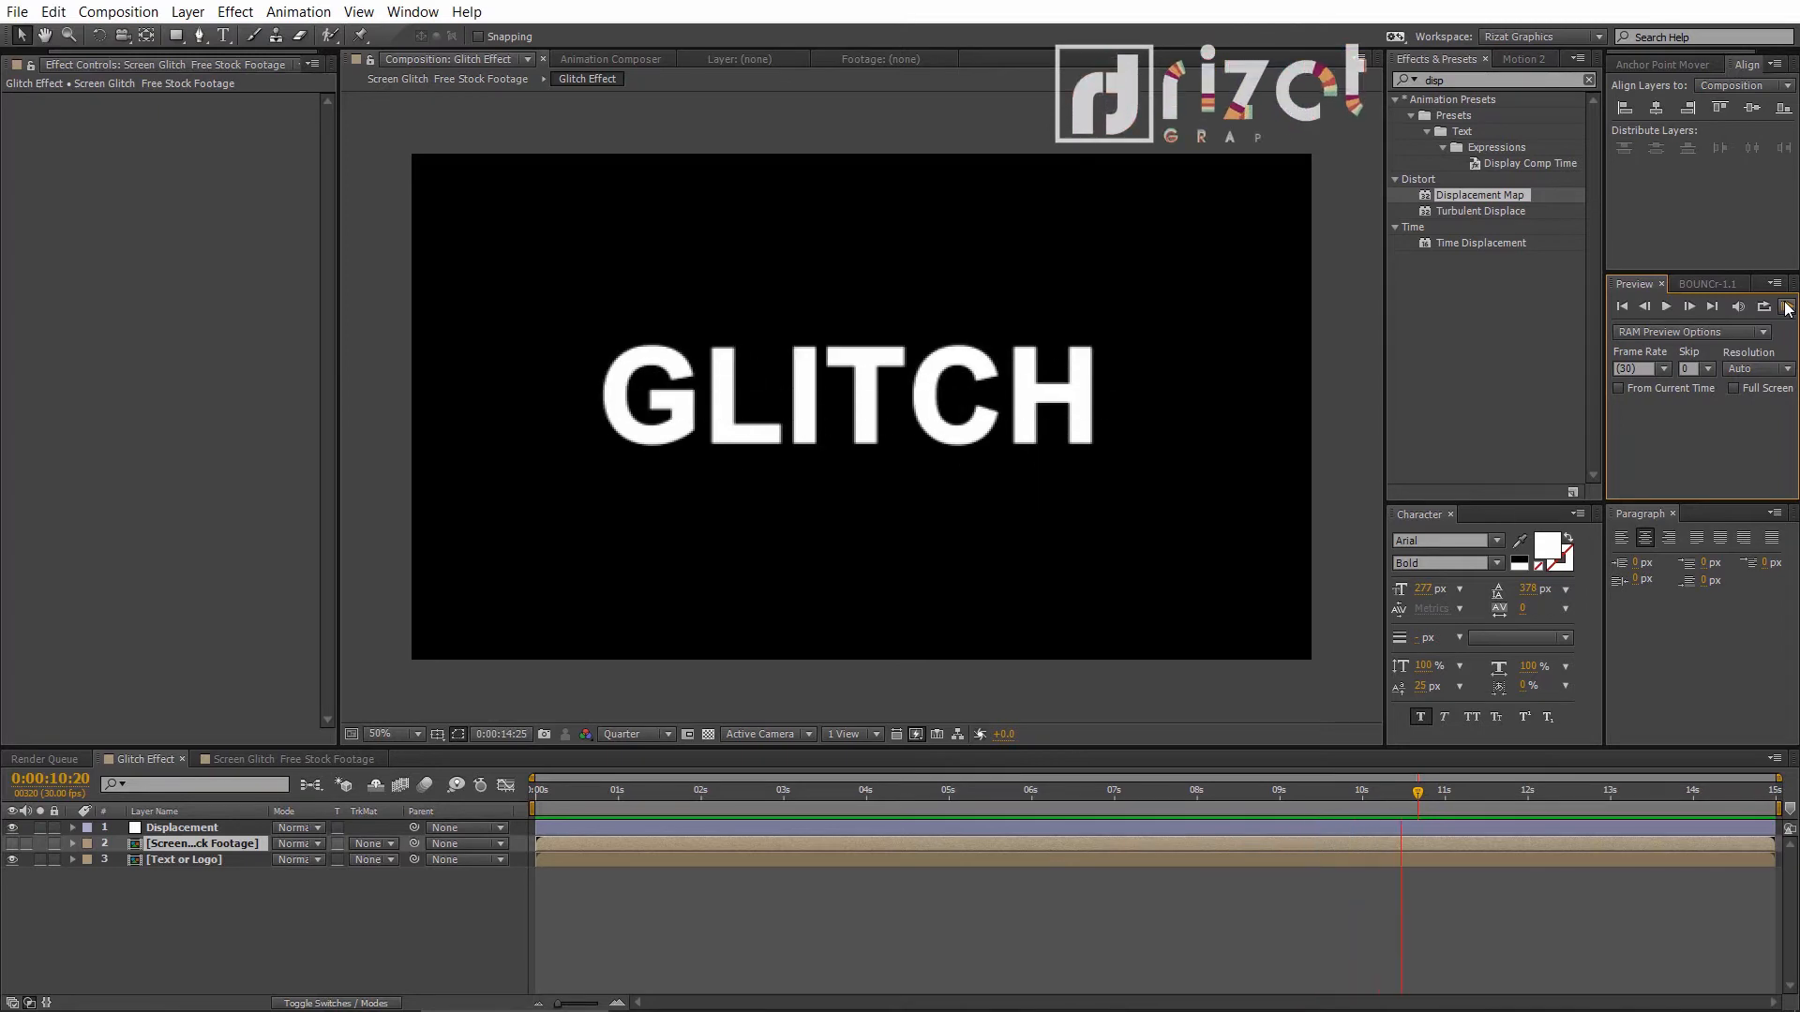
left_click(1588, 81)
left_click(262, 890)
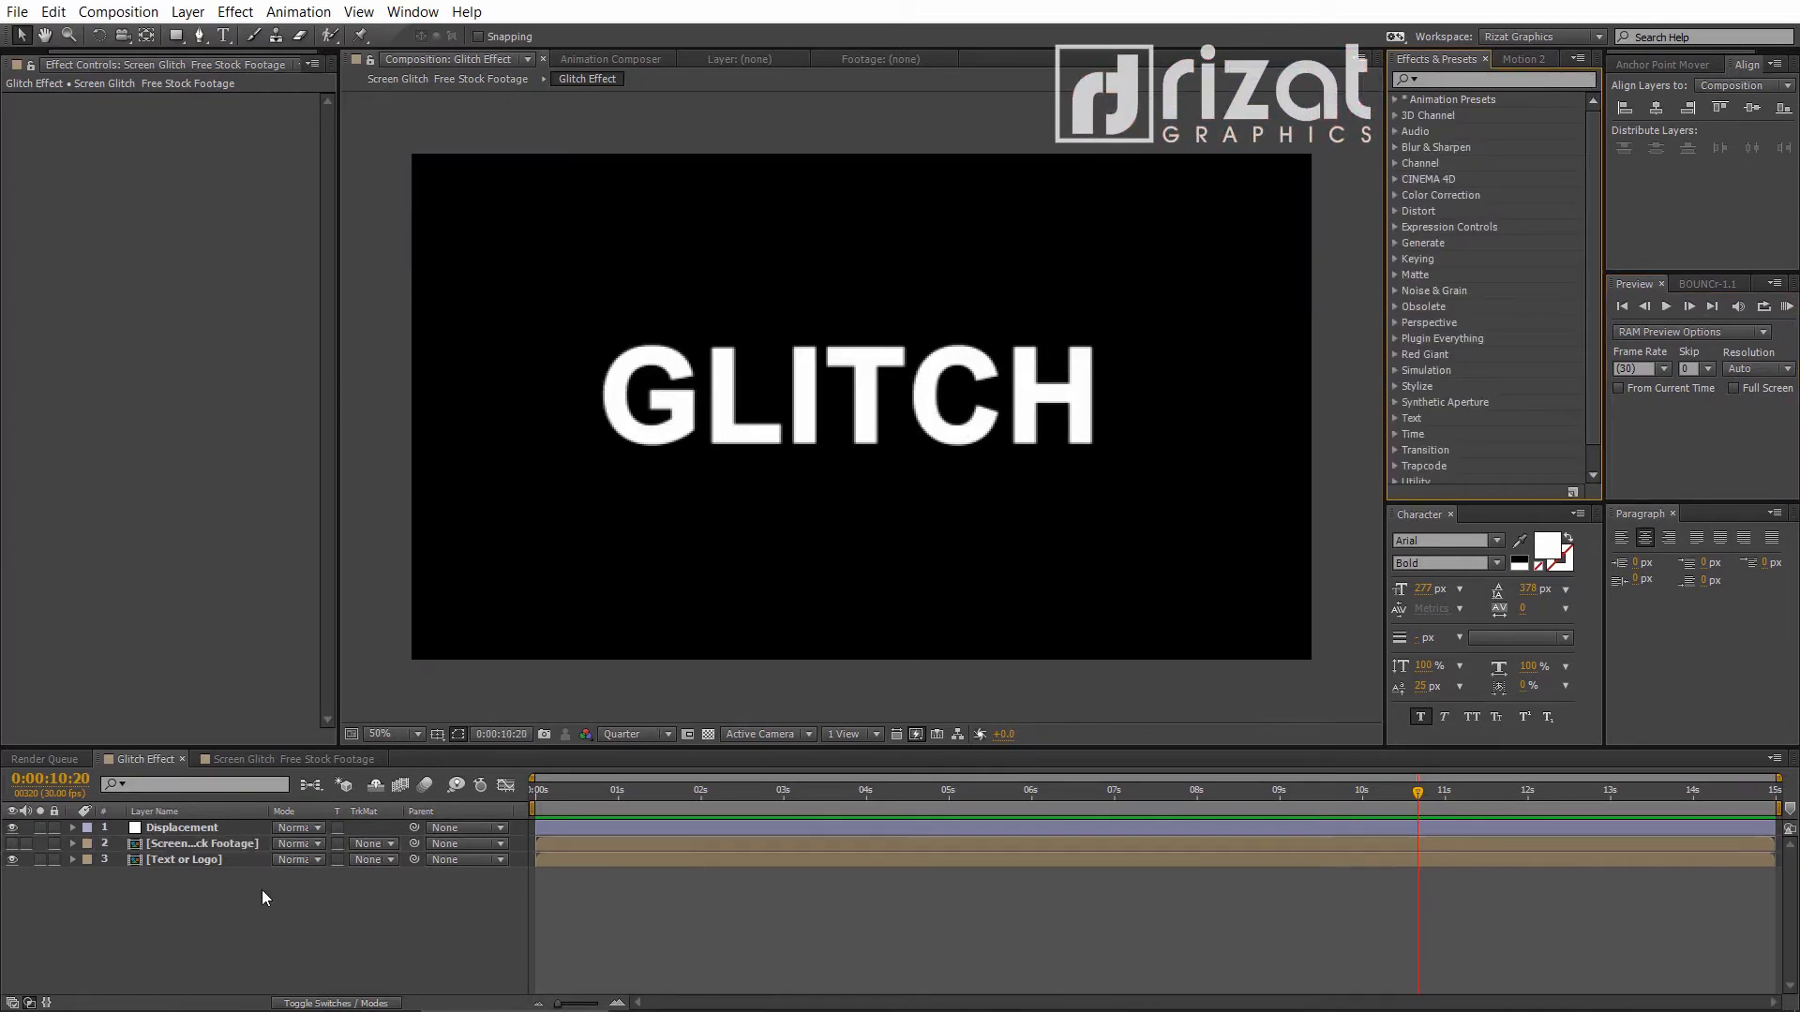
Find the Shift Channels effect and apply it to the Text or Logo layer
left_click(190, 859)
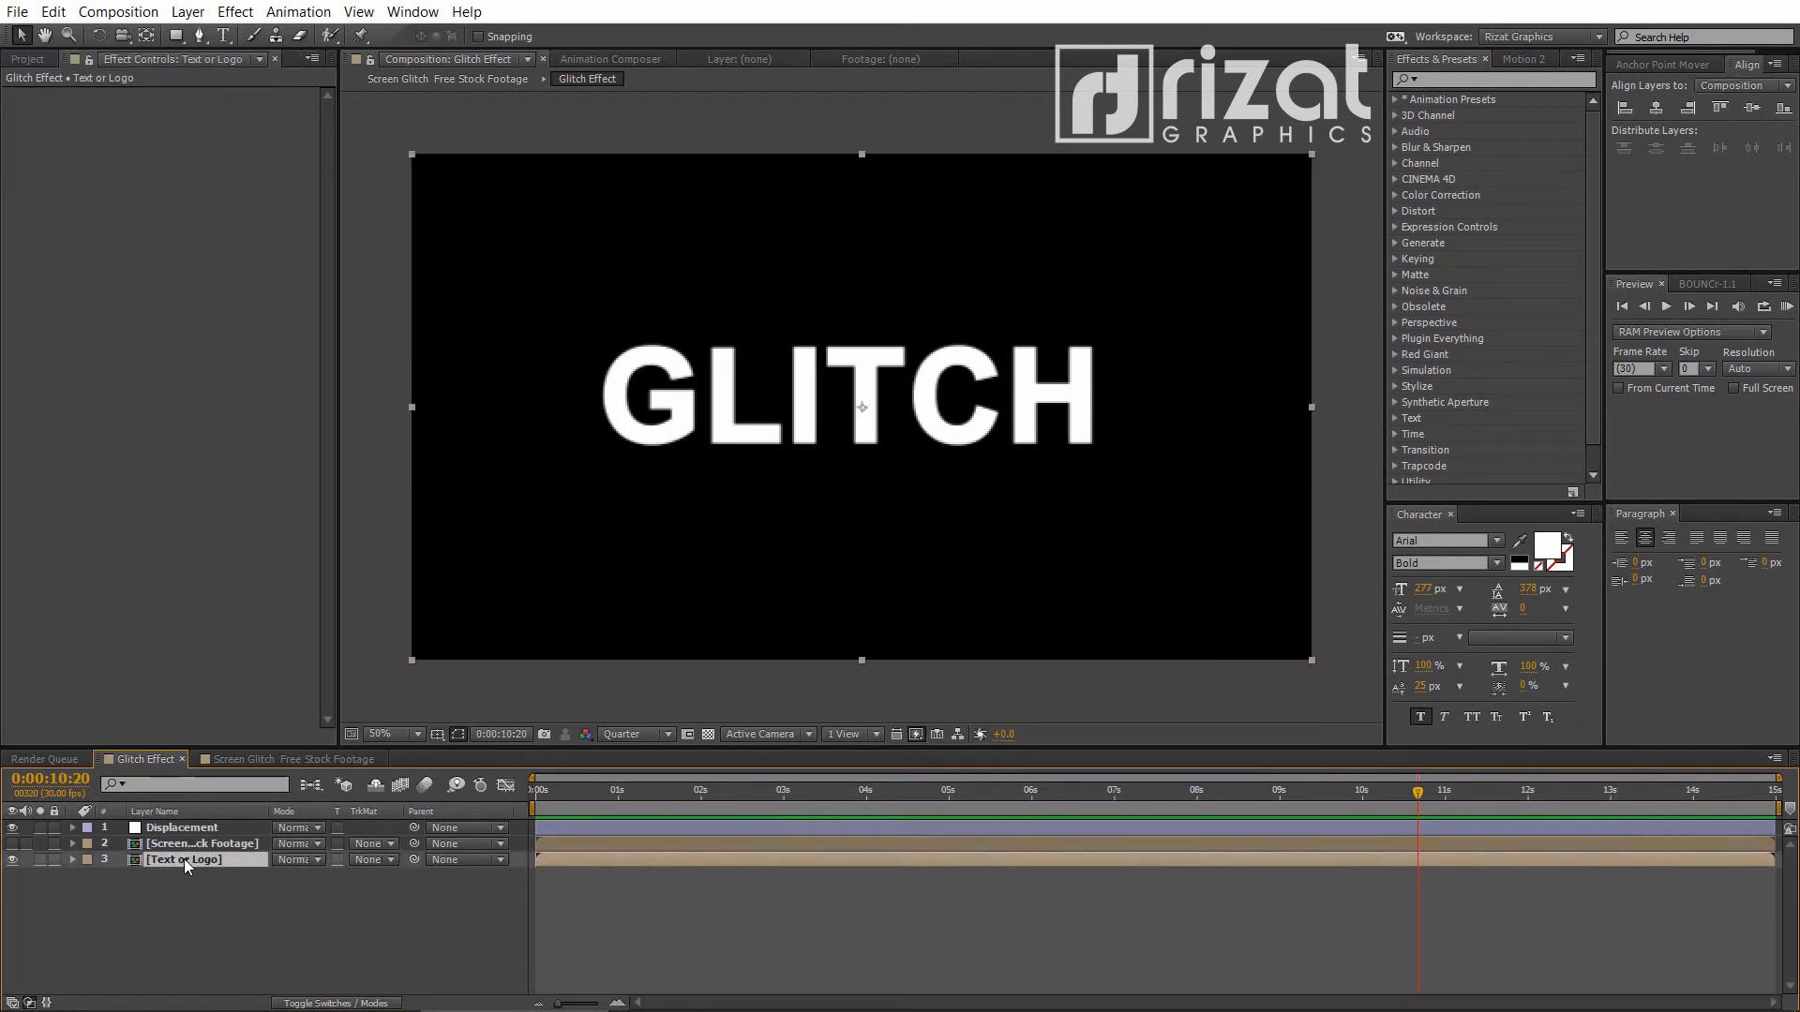
left_click(1482, 81)
type("shift")
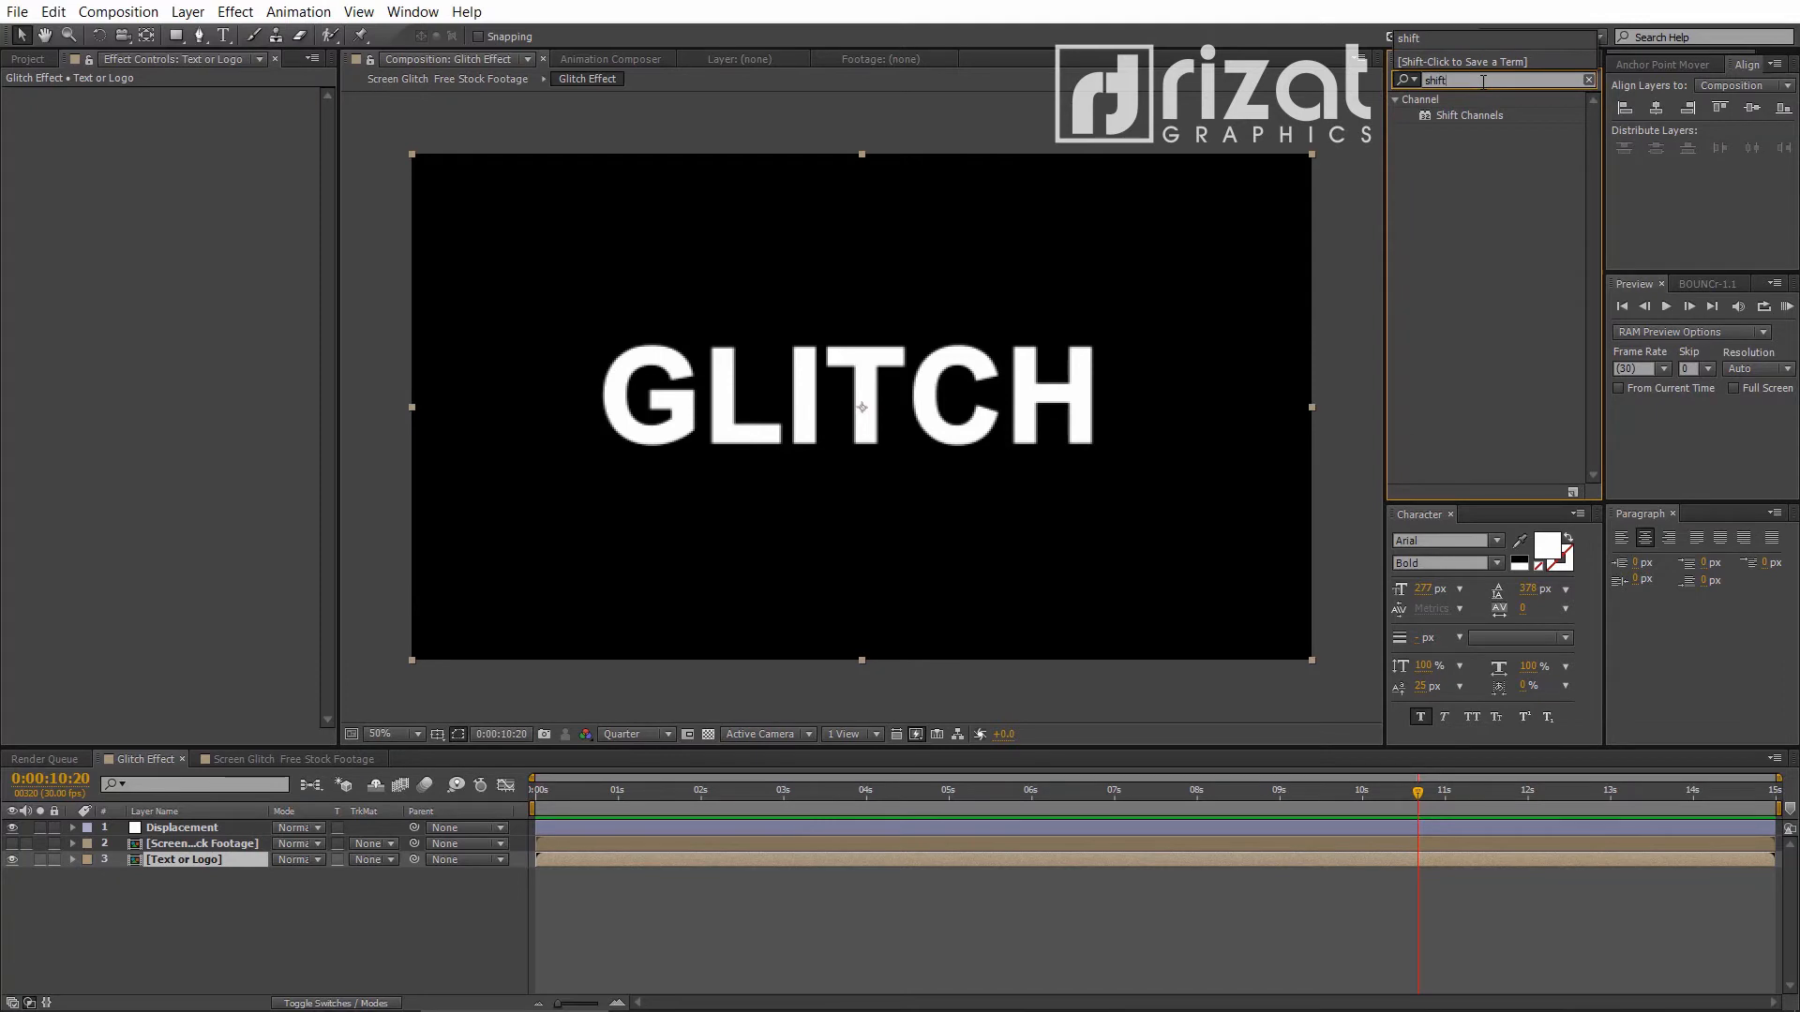
left_click_drag(1454, 128, 173, 858)
left_click(204, 896)
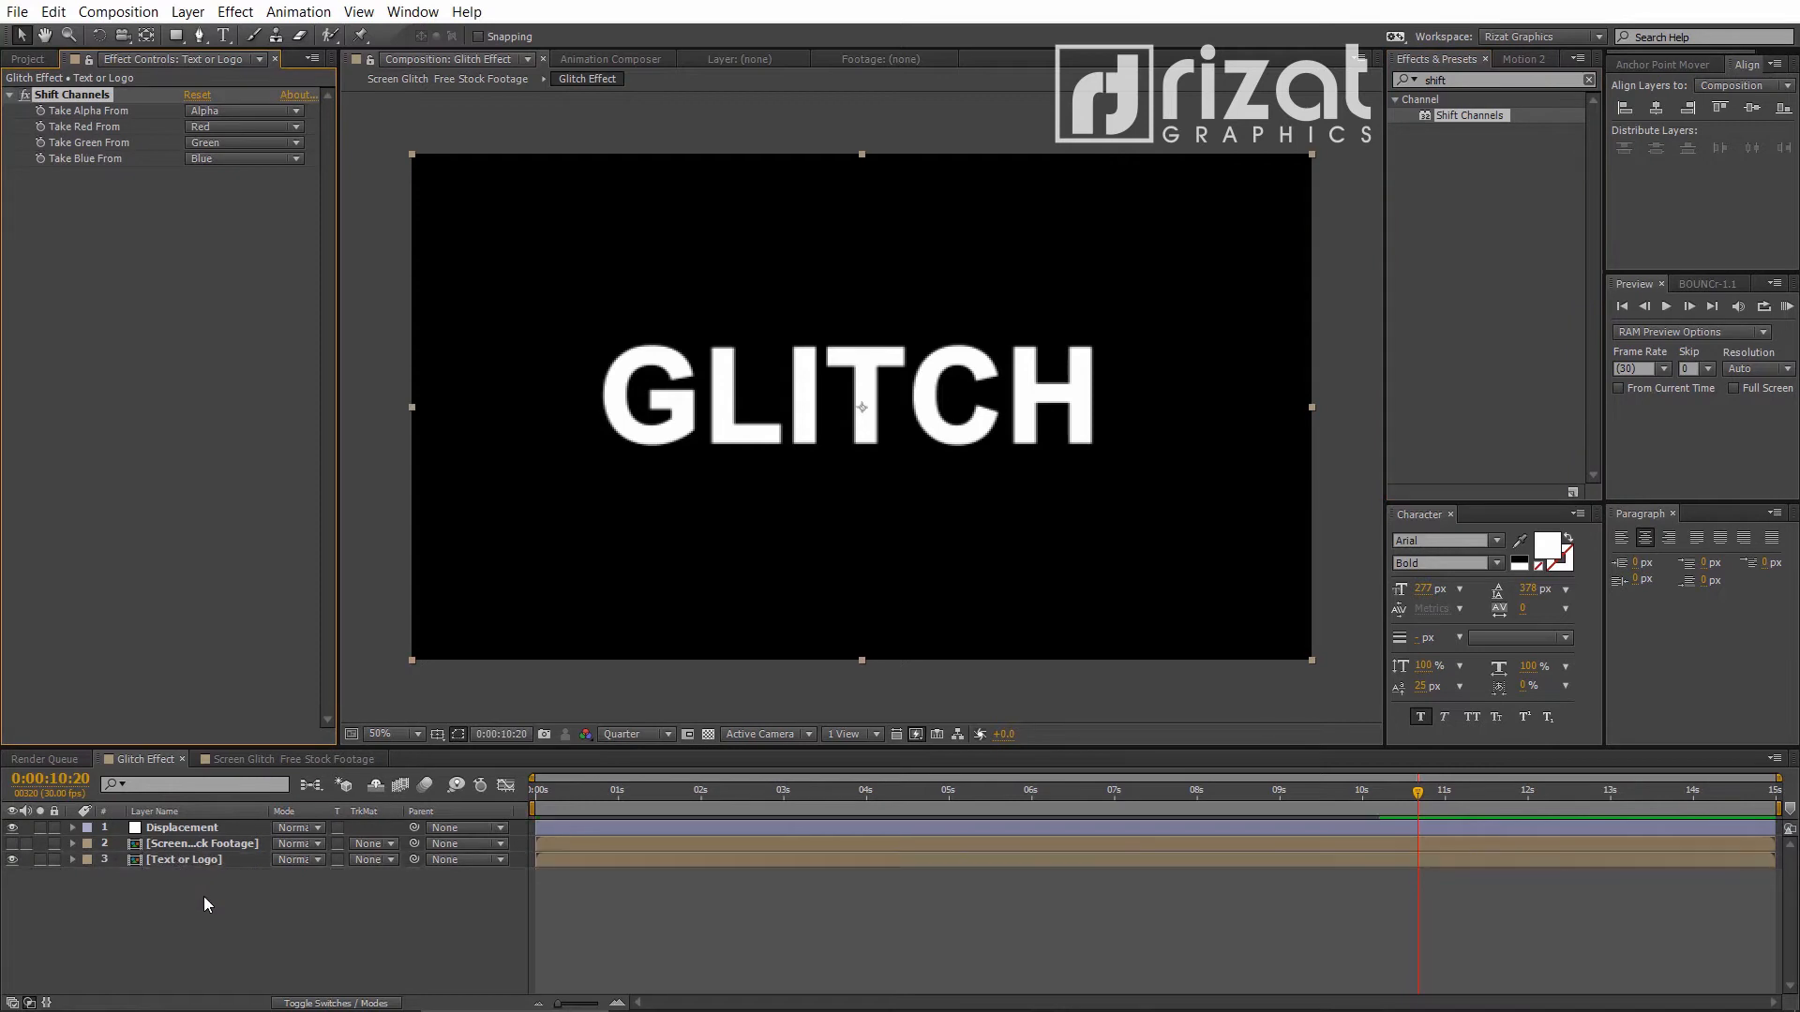
Duplicate the Text or Logo layer twice to make three copies carrying Shift Channels
left_click(193, 862)
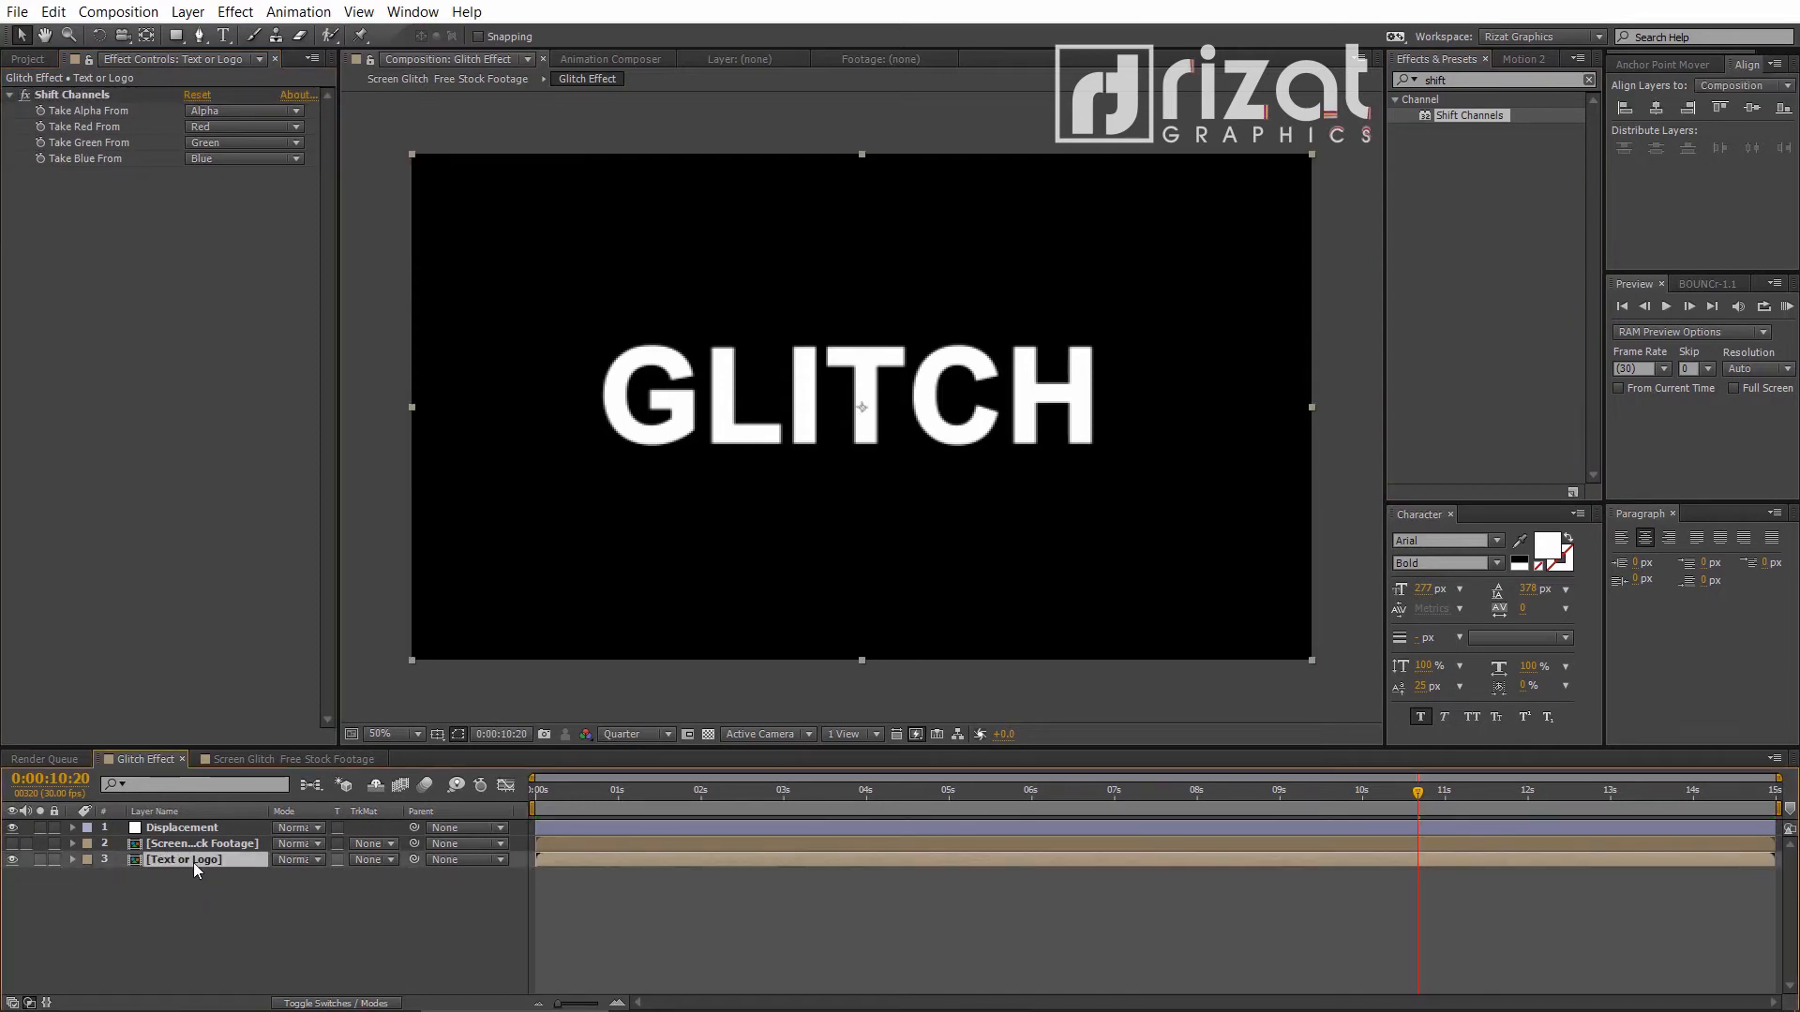
key("ctrl+d")
key("ctrl+d")
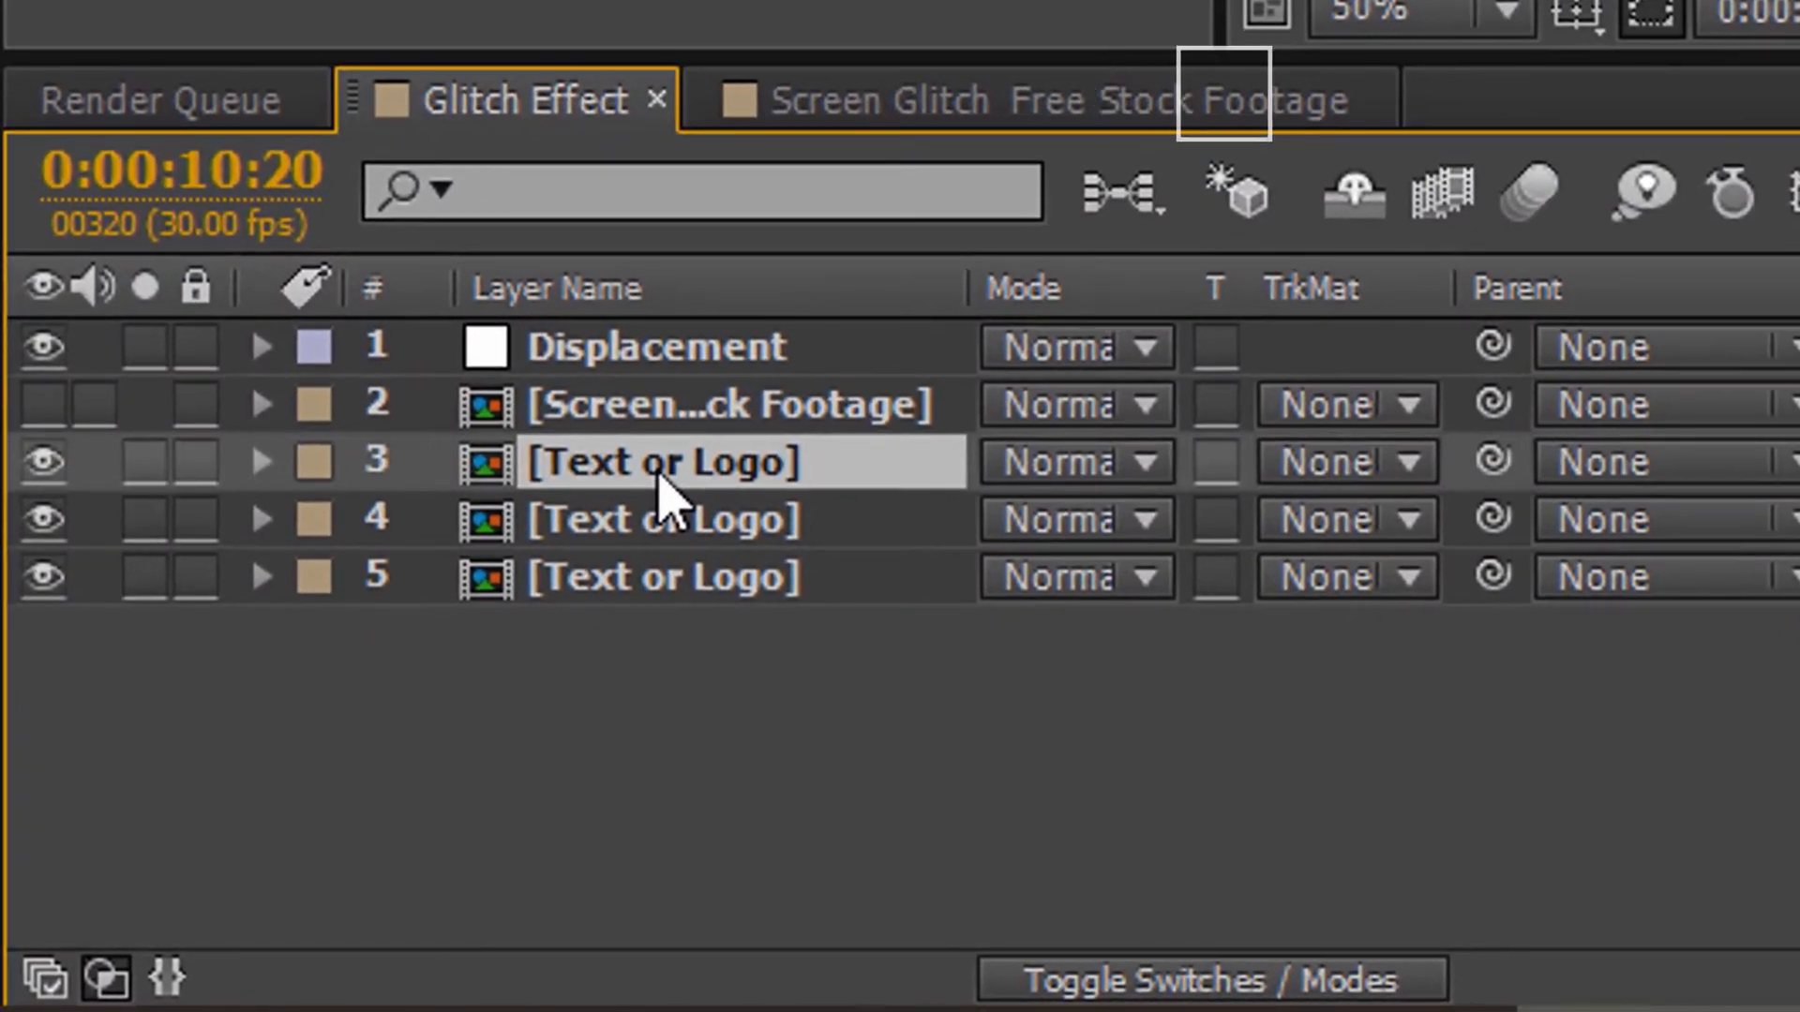
Rename the three Text or Logo layers R, G and B, in order from the uppermost
key("Return")
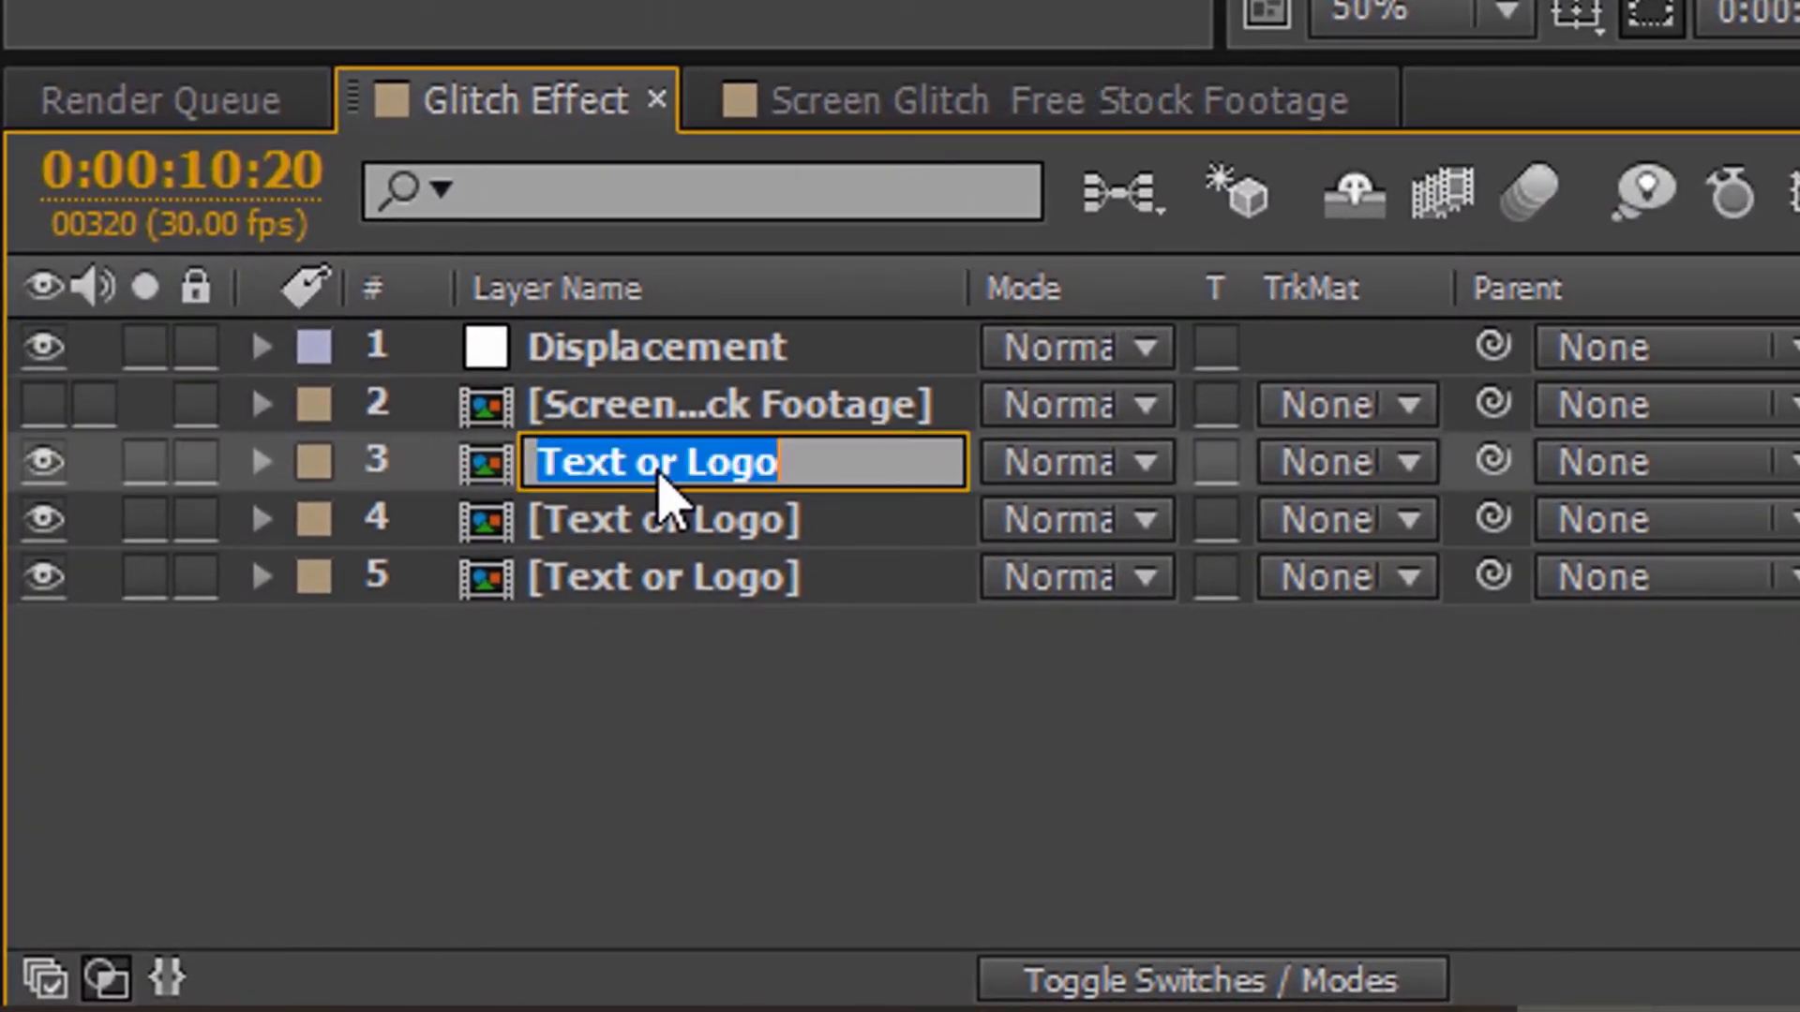
type("R")
left_click(645, 518)
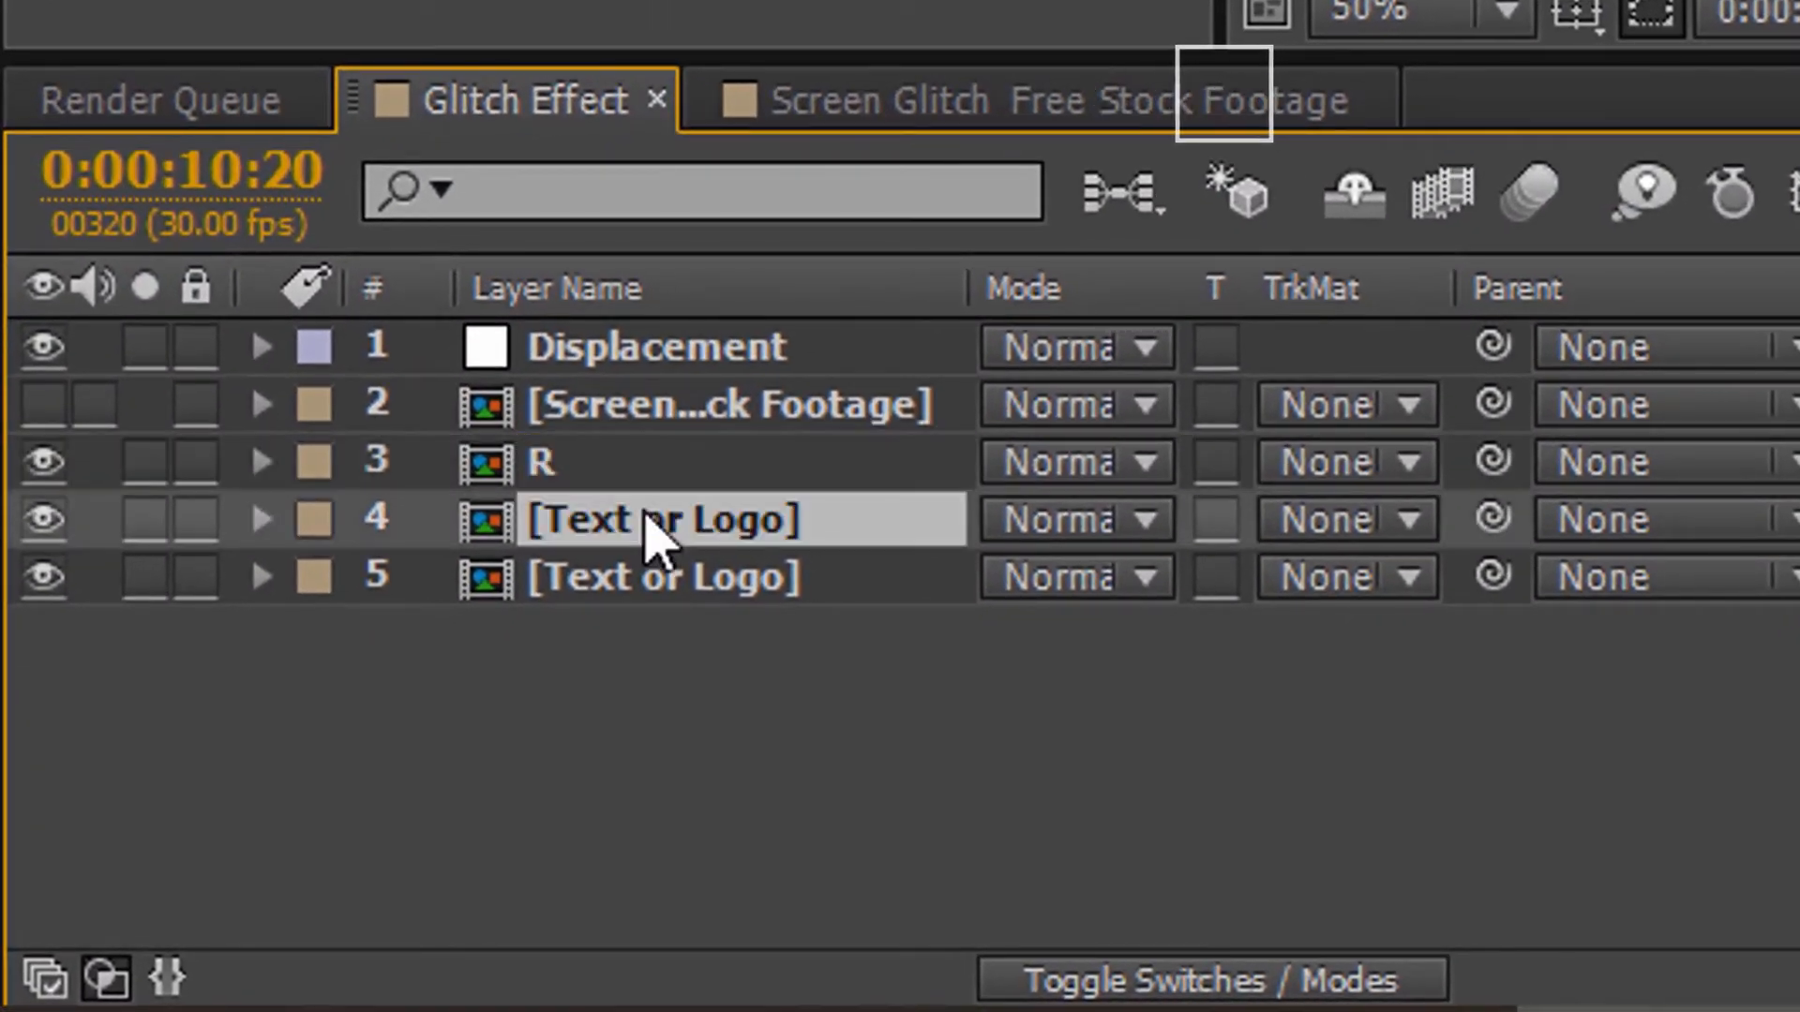
key("Return")
type("G")
left_click(618, 576)
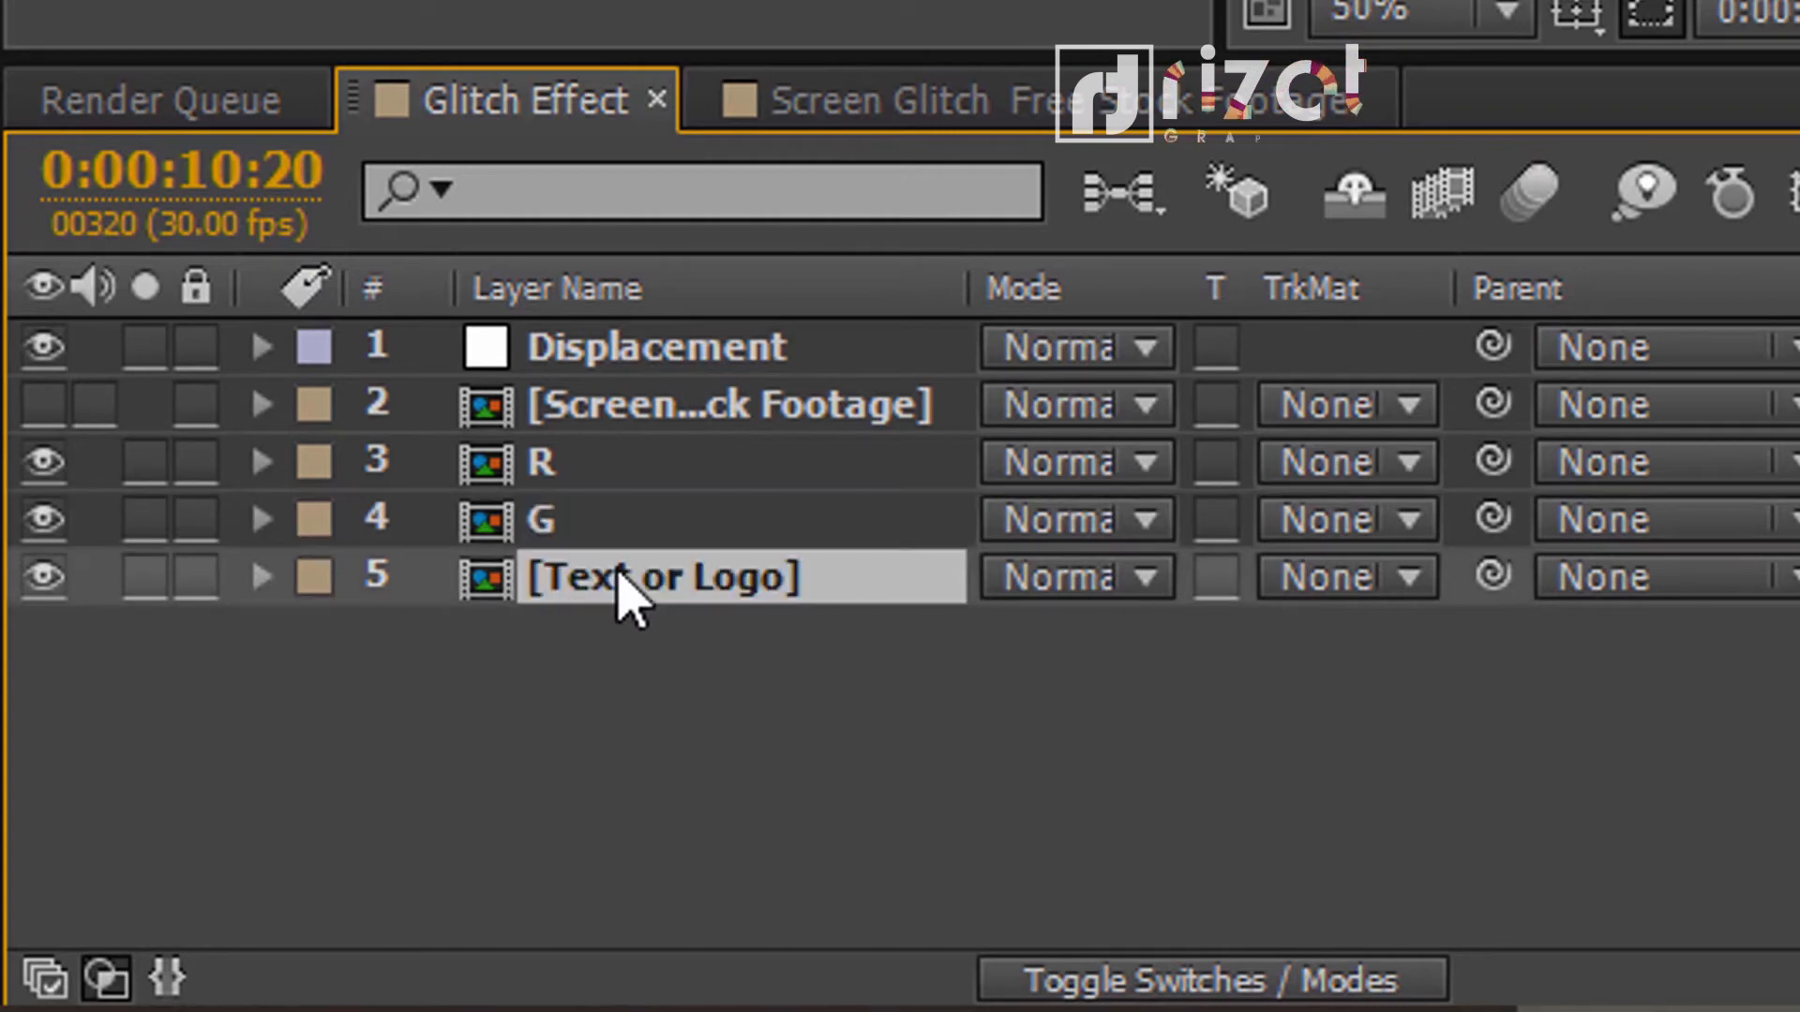
key("Return")
type("B")
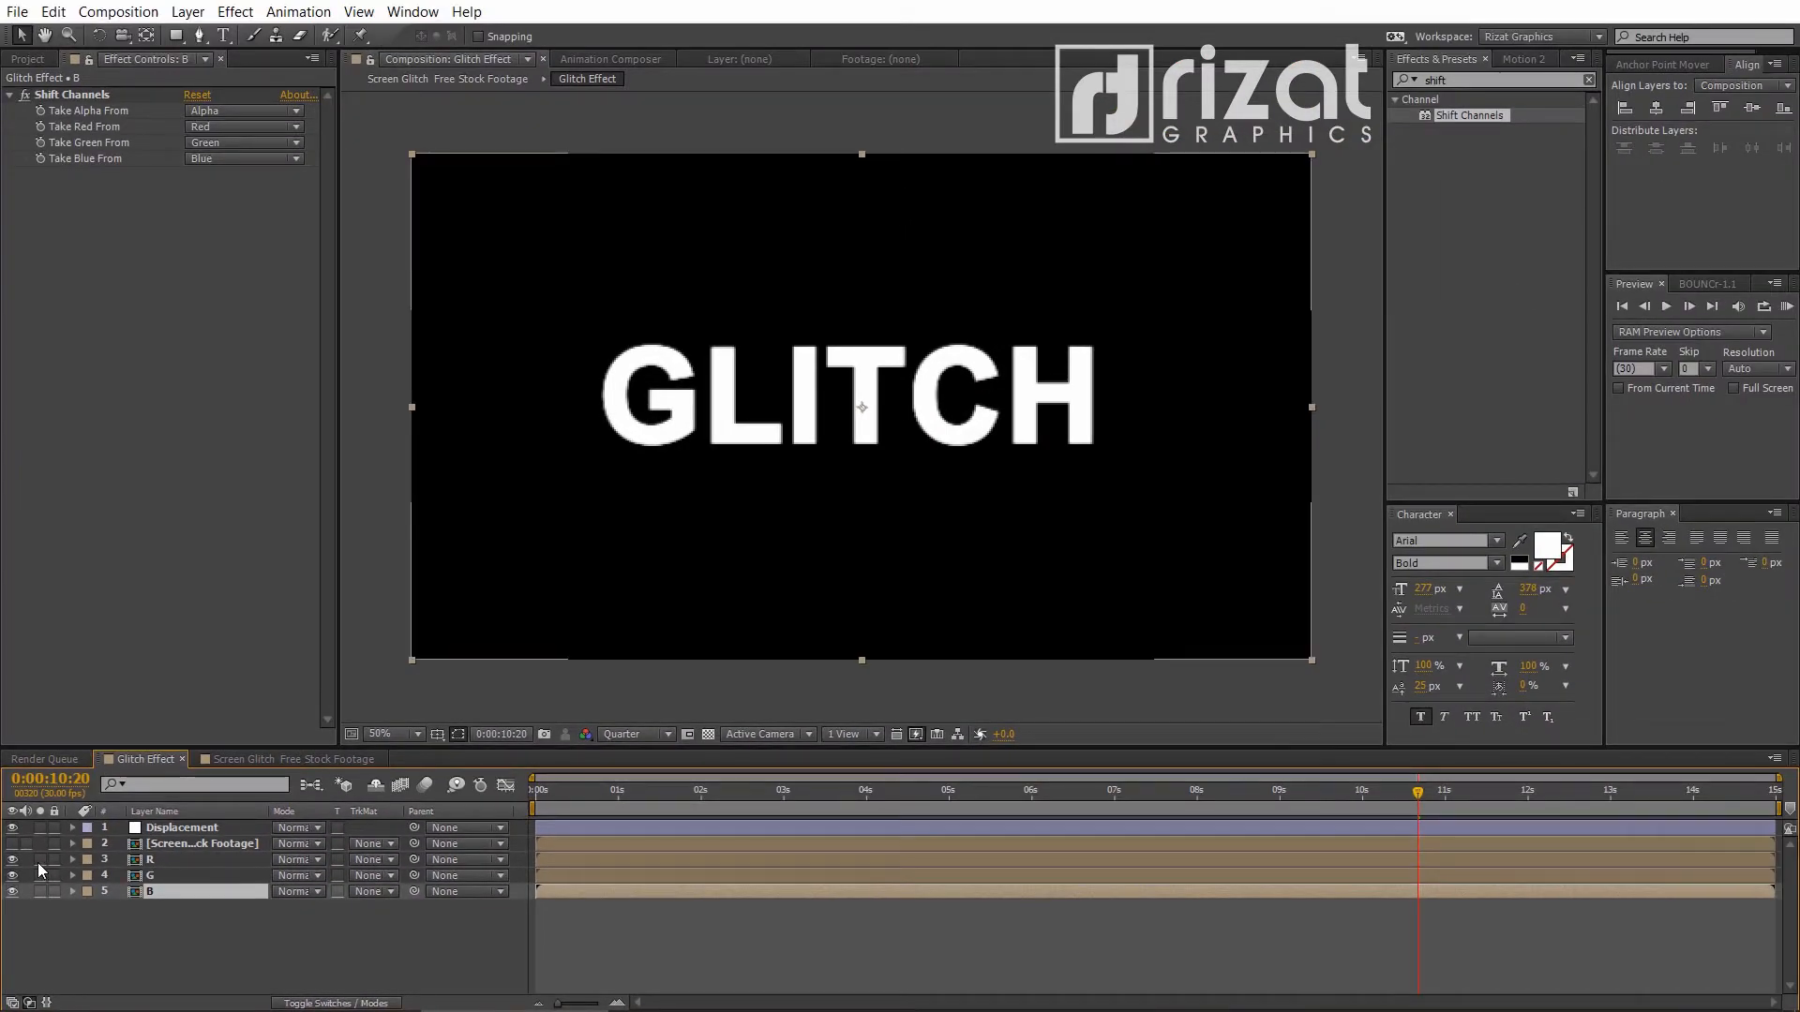
Solo the R layer, set its Shift Channels Take Green From and Take Blue From to Full Off, and unsolo it
left_click(145, 863)
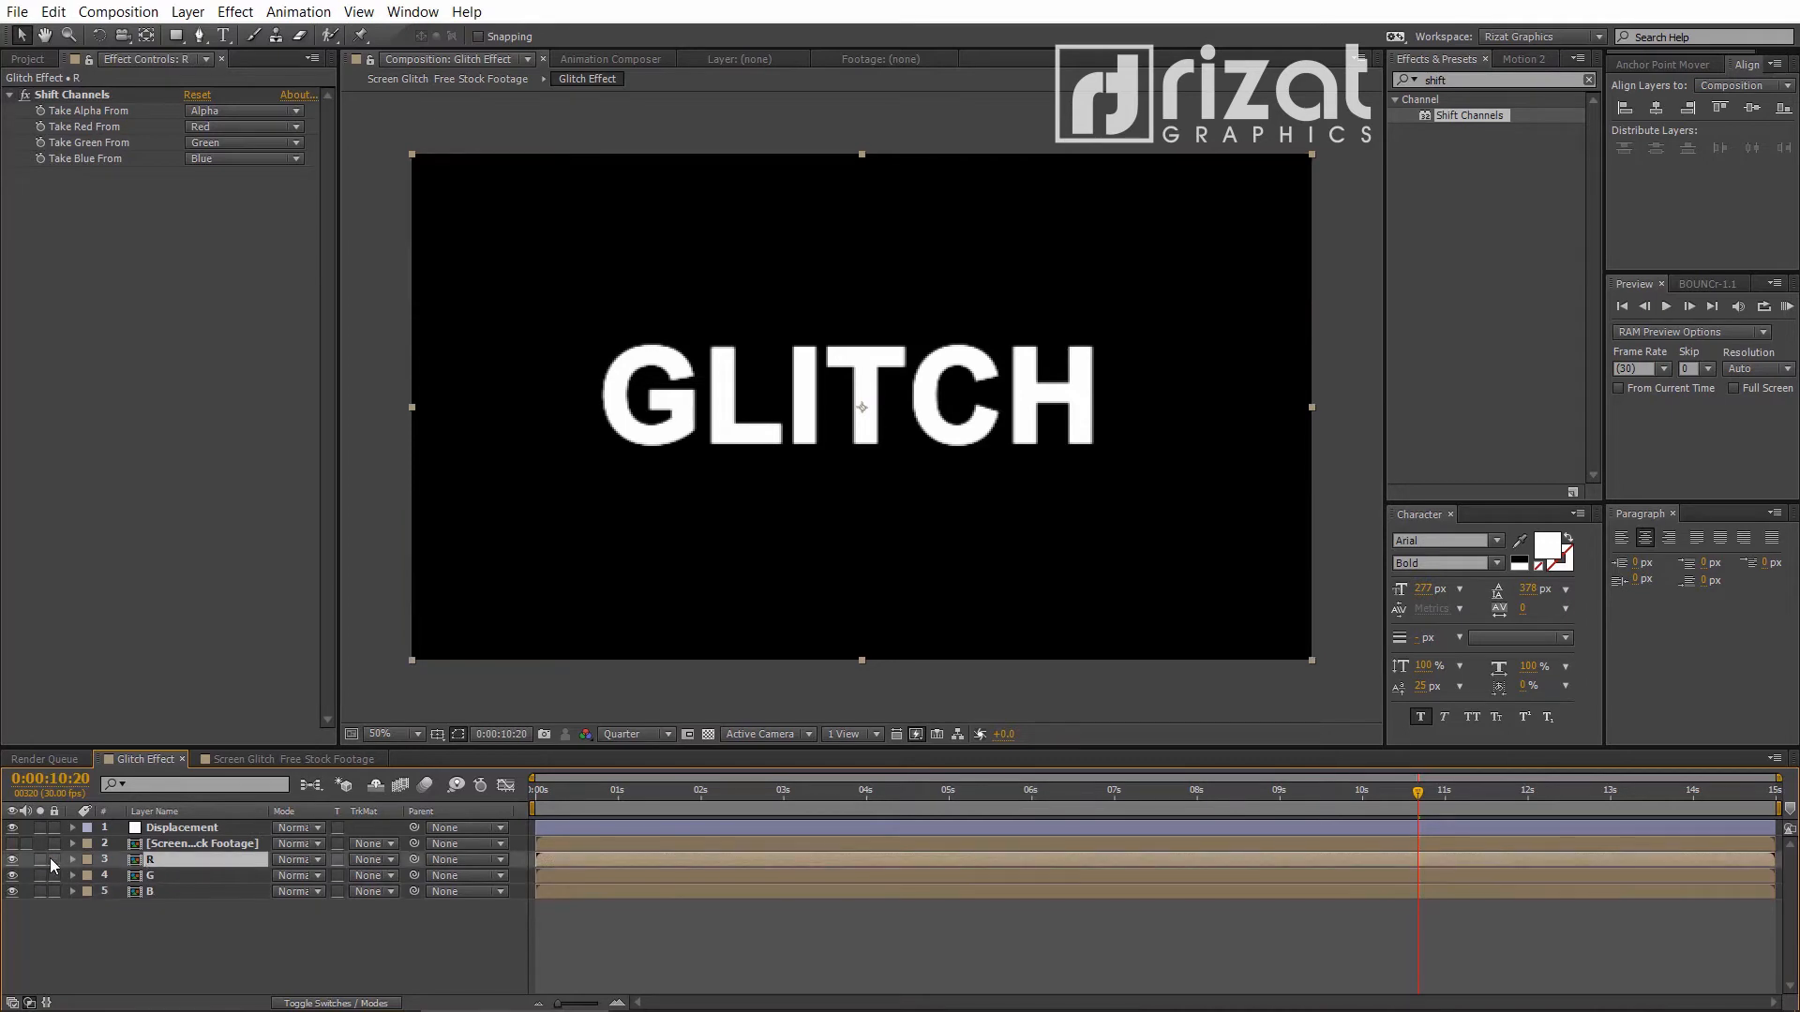
left_click(41, 859)
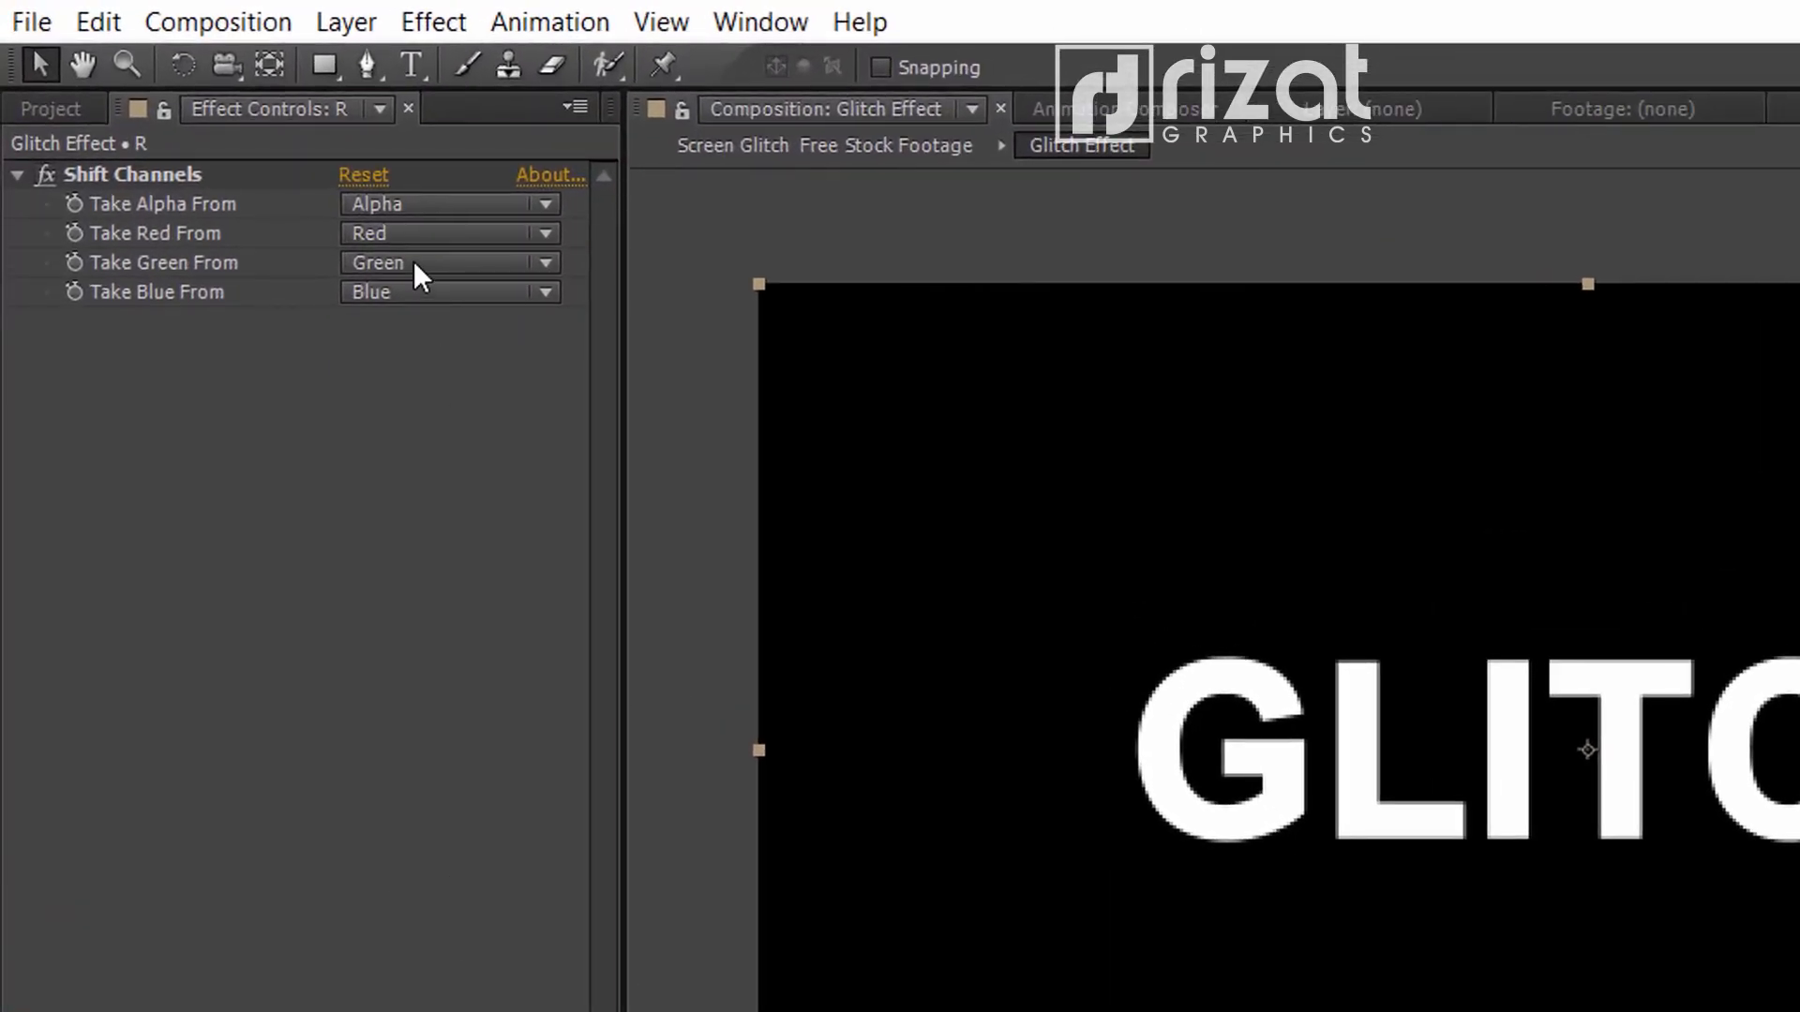
left_click(234, 150)
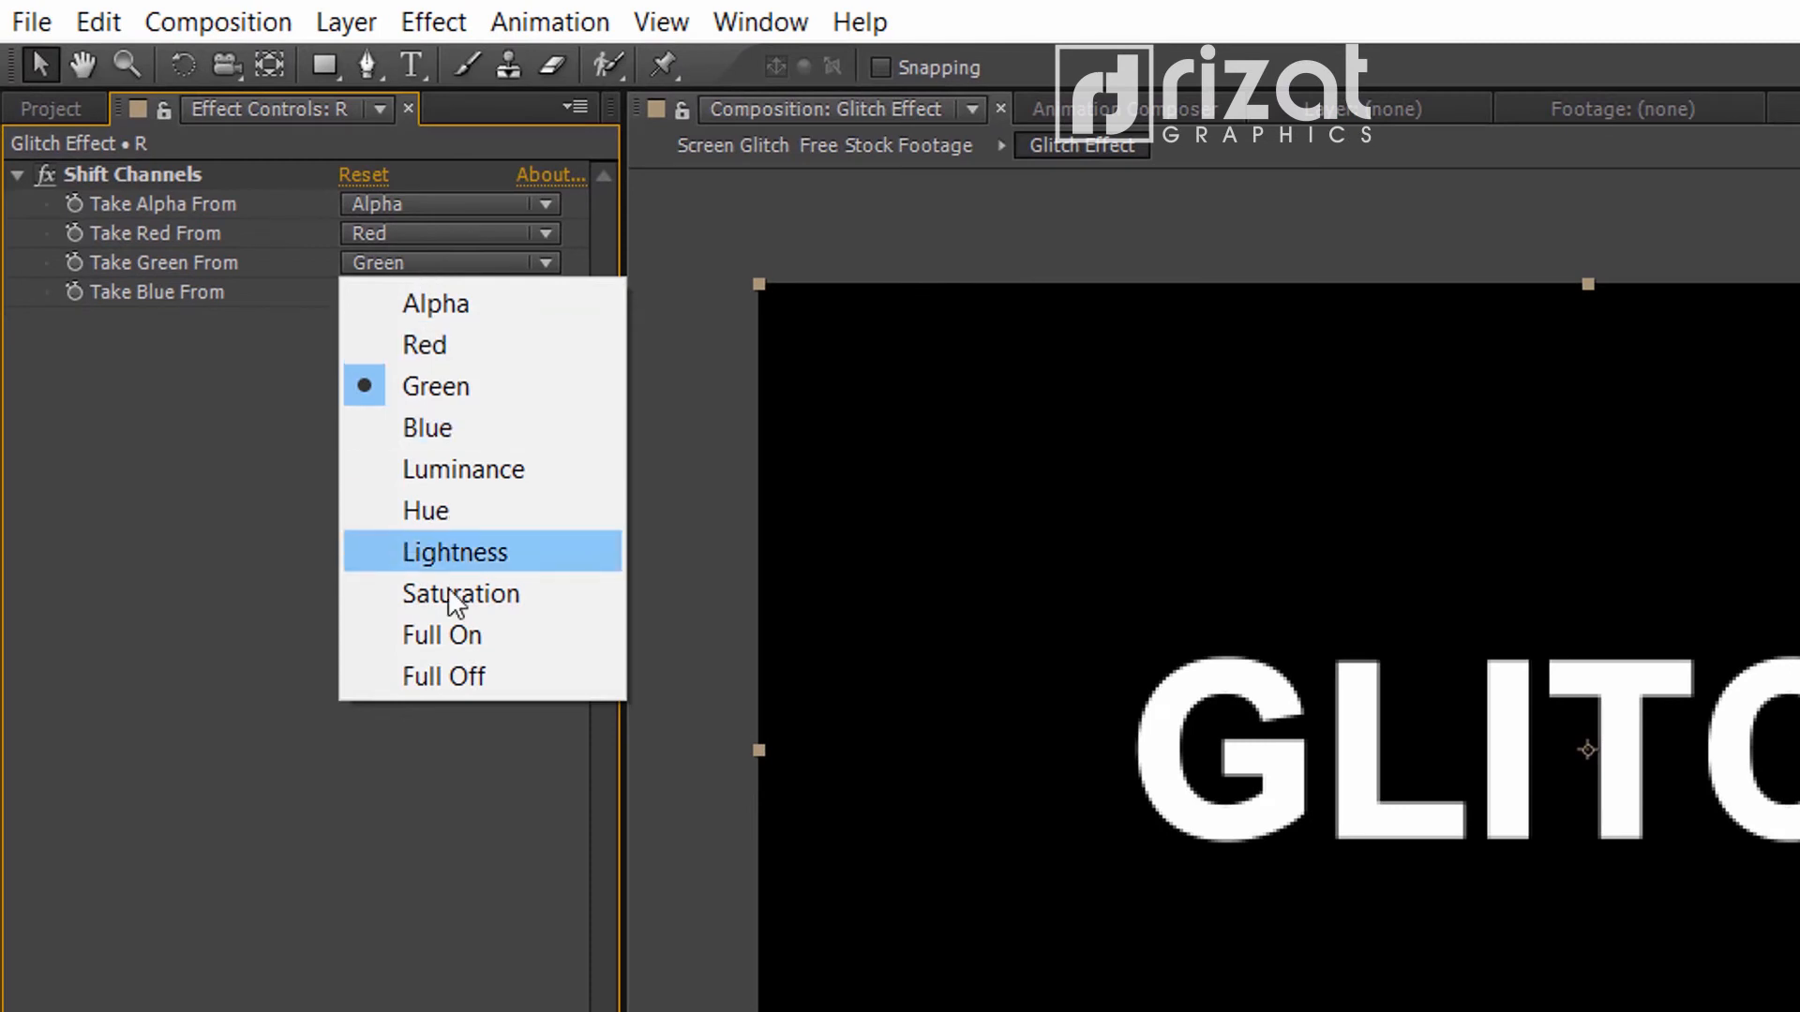
left_click(459, 675)
left_click(417, 286)
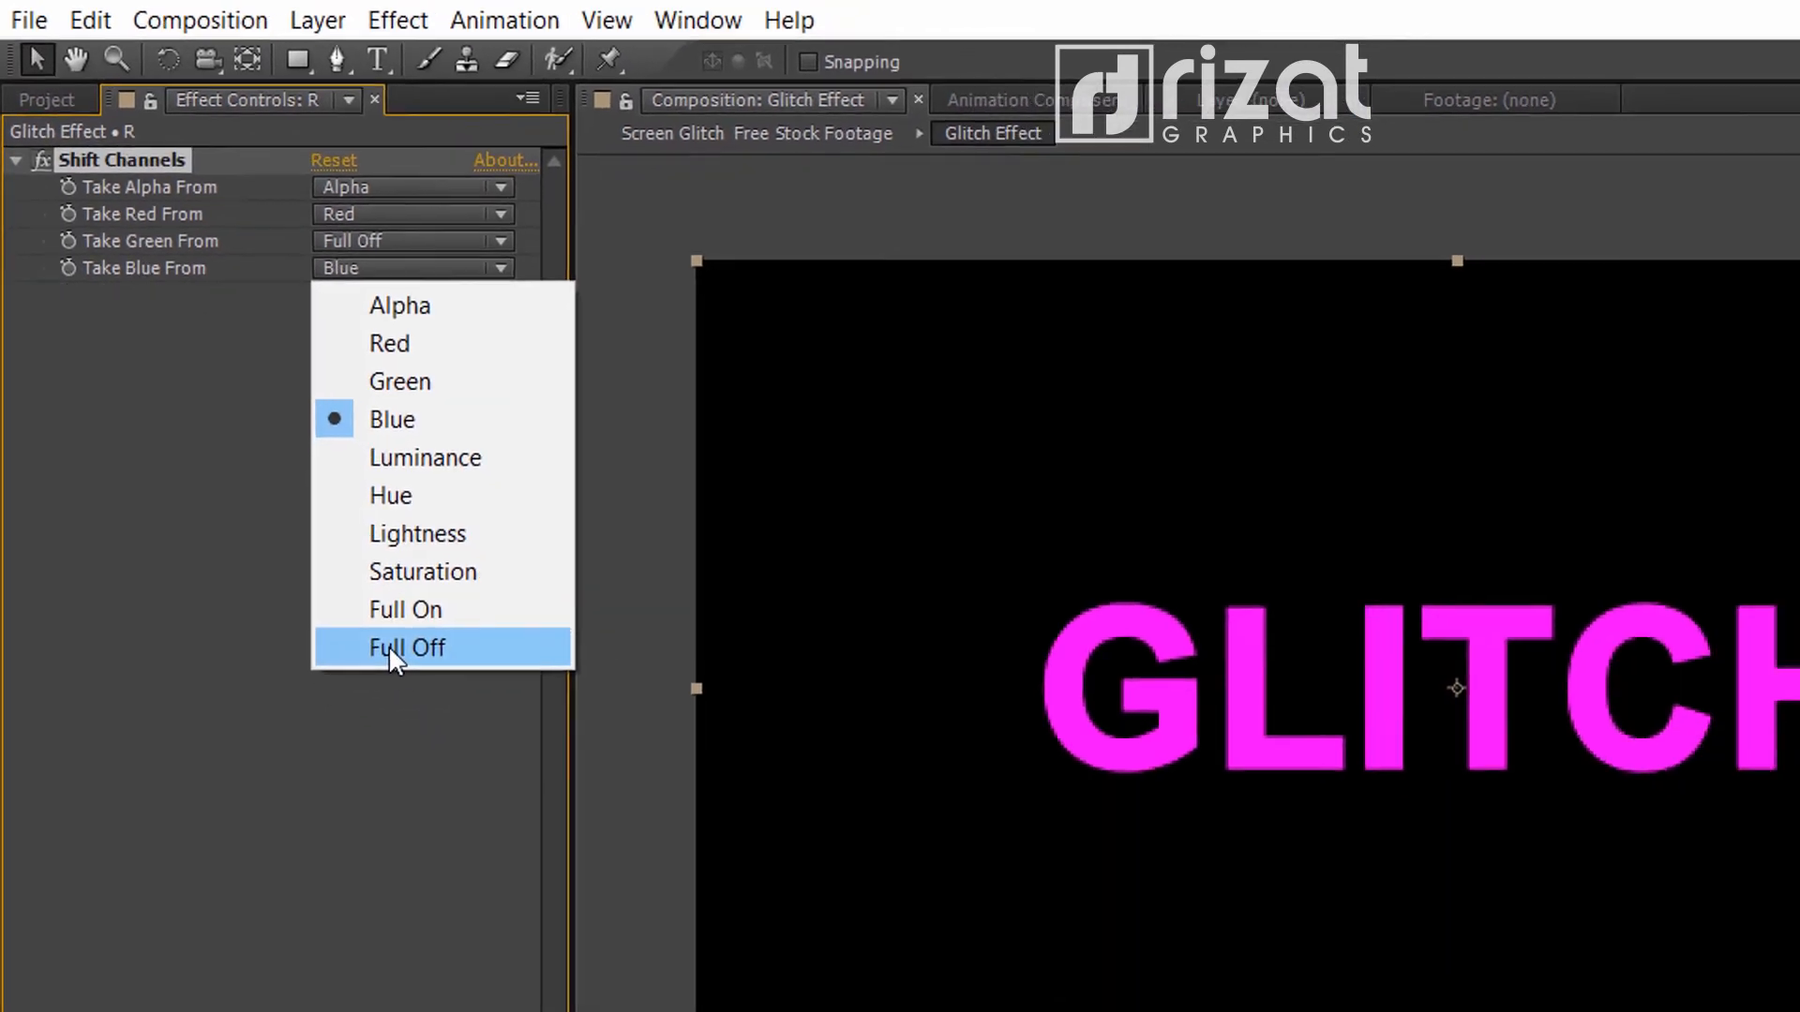
left_click(389, 644)
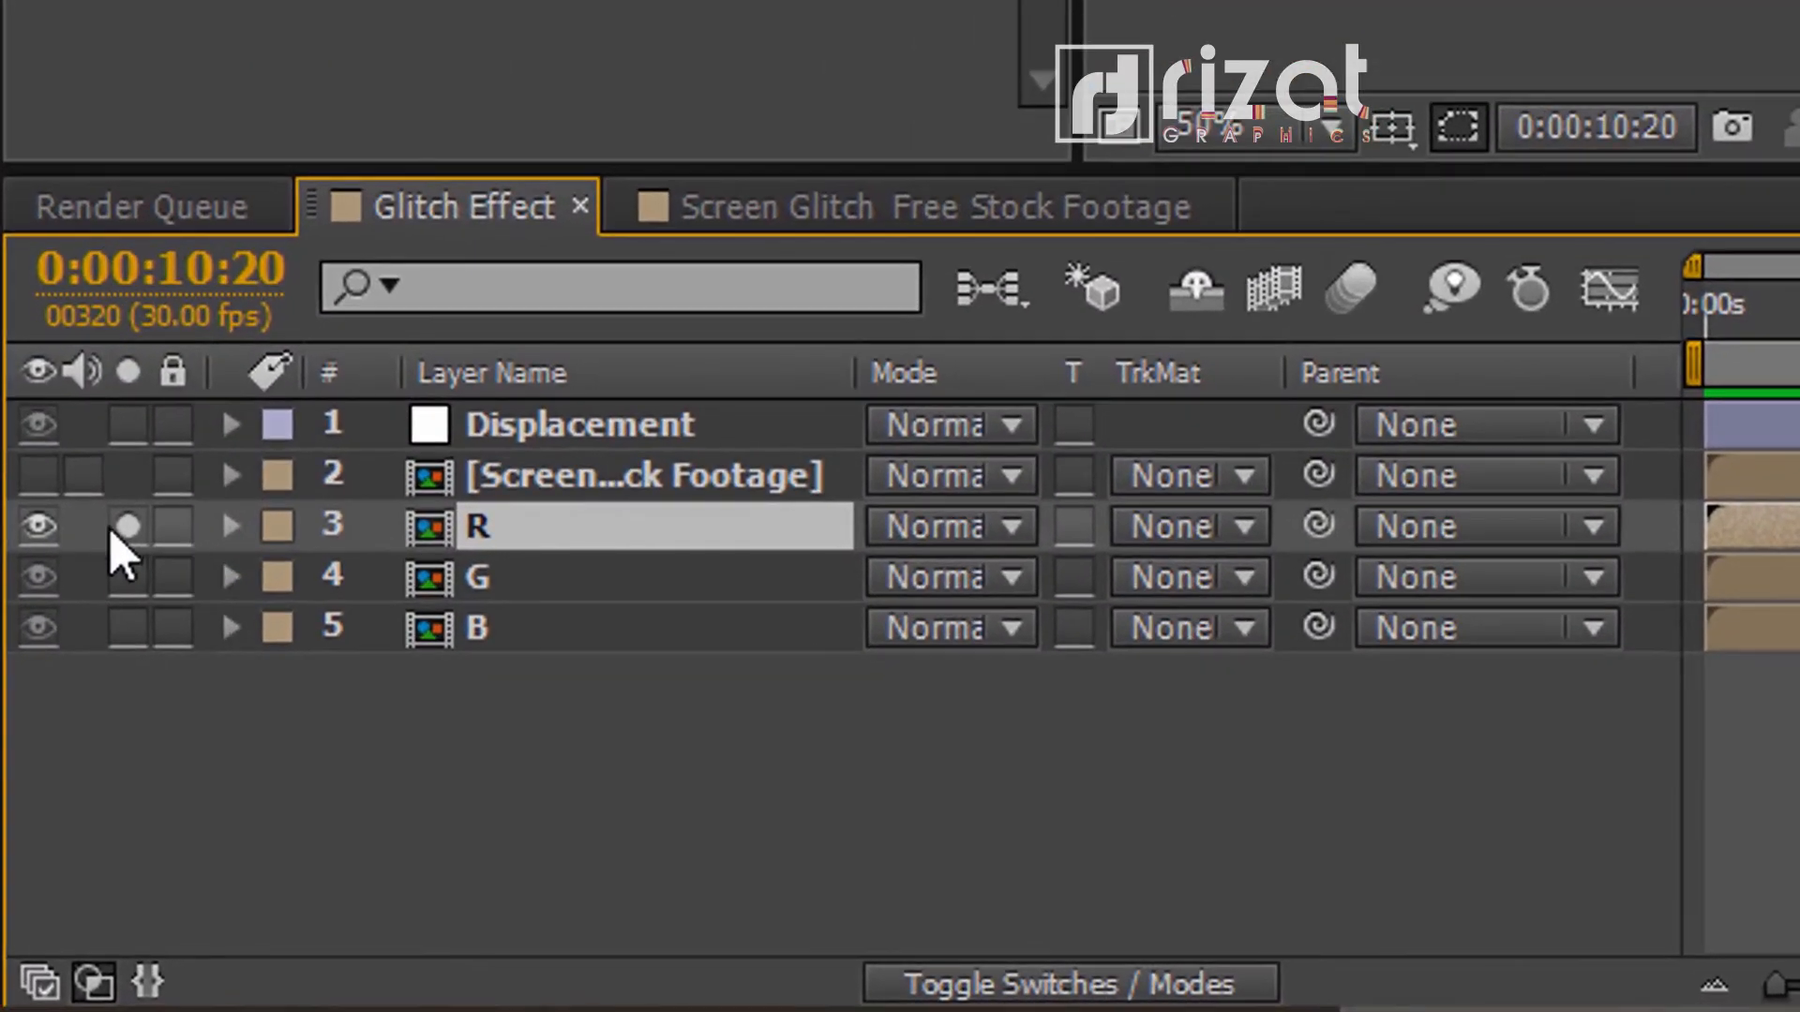
left_click(40, 860)
Solo the G layer, set its Shift Channels Take Red From and Take Blue From to Full Off, and unsolo it
left_click(128, 576)
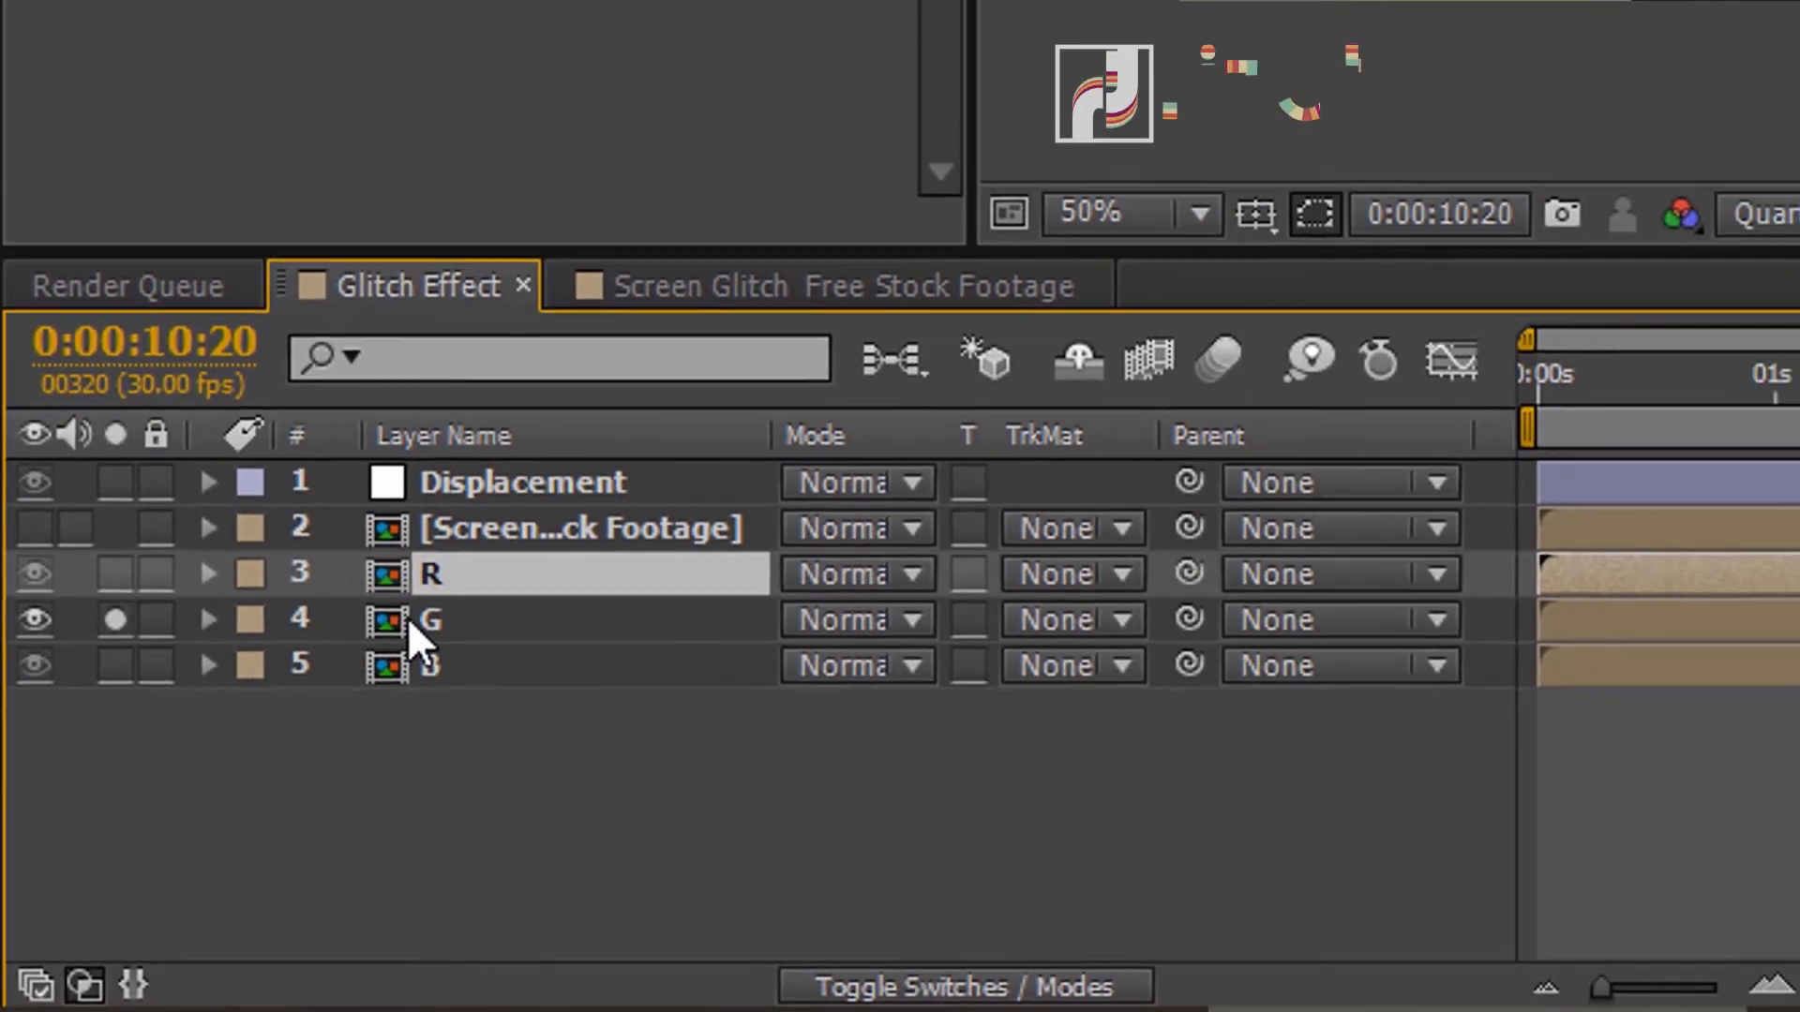
left_click(478, 577)
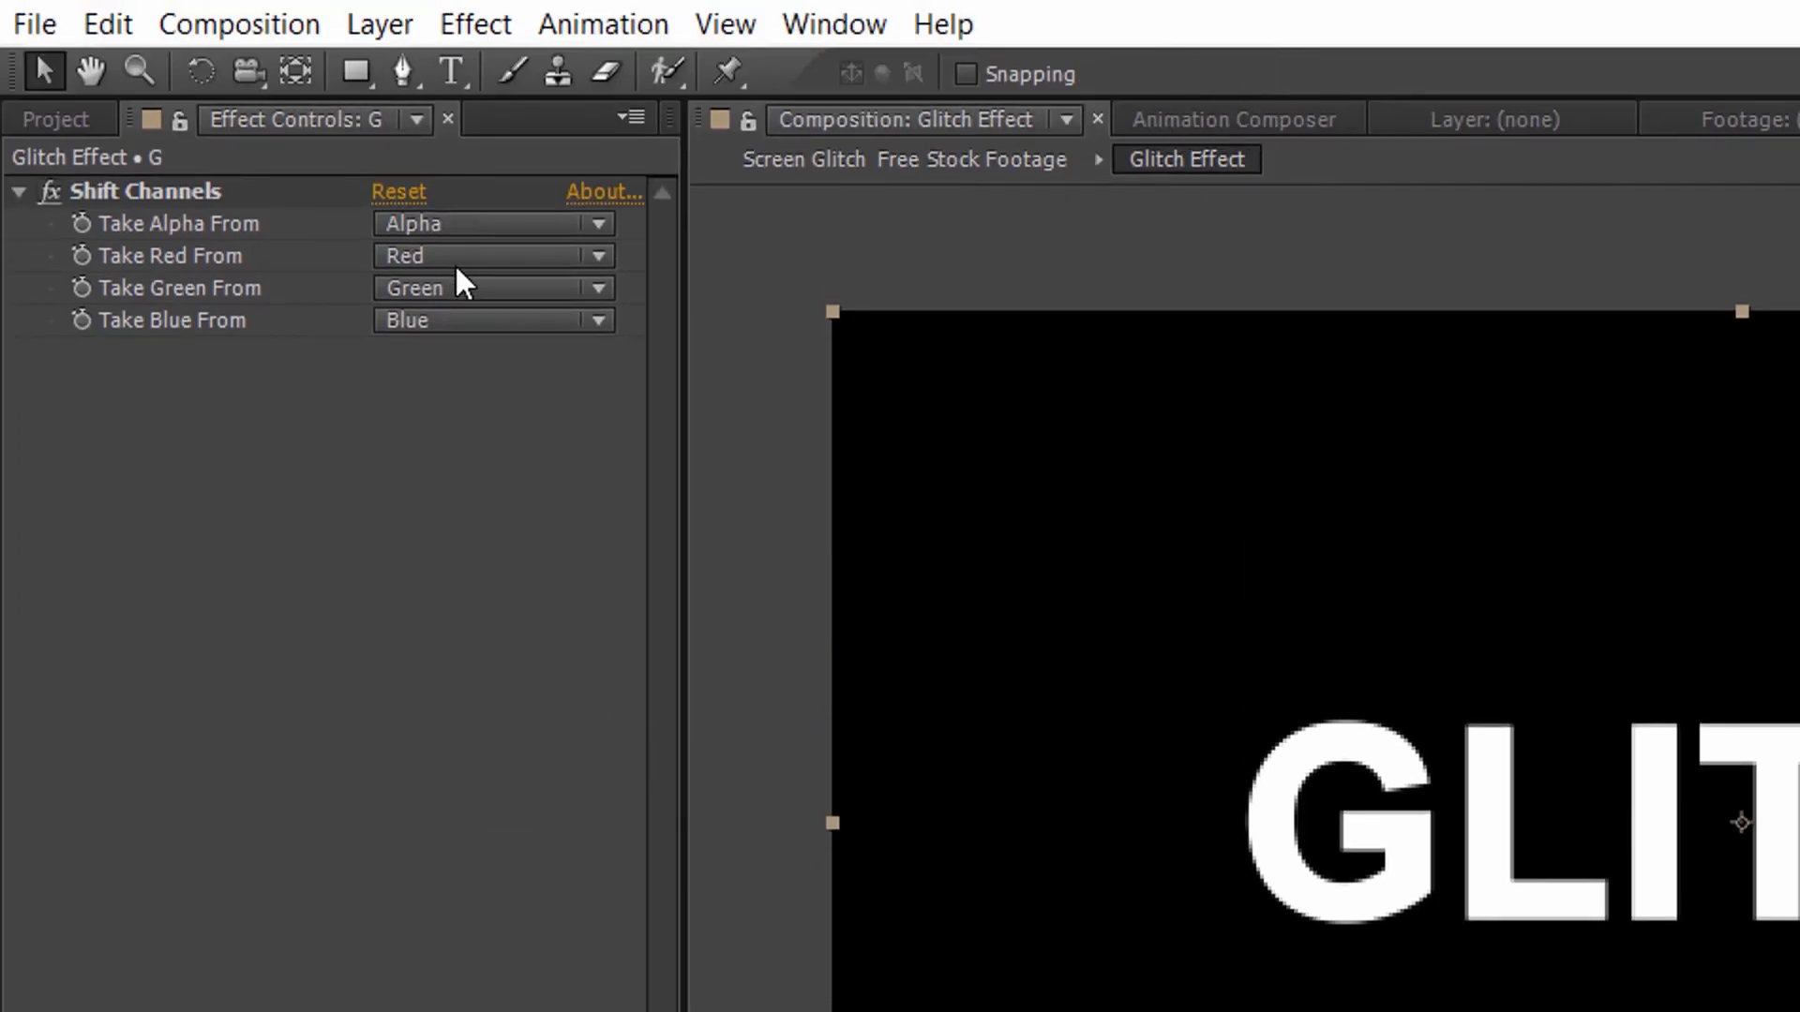
left_click(456, 263)
left_click(494, 705)
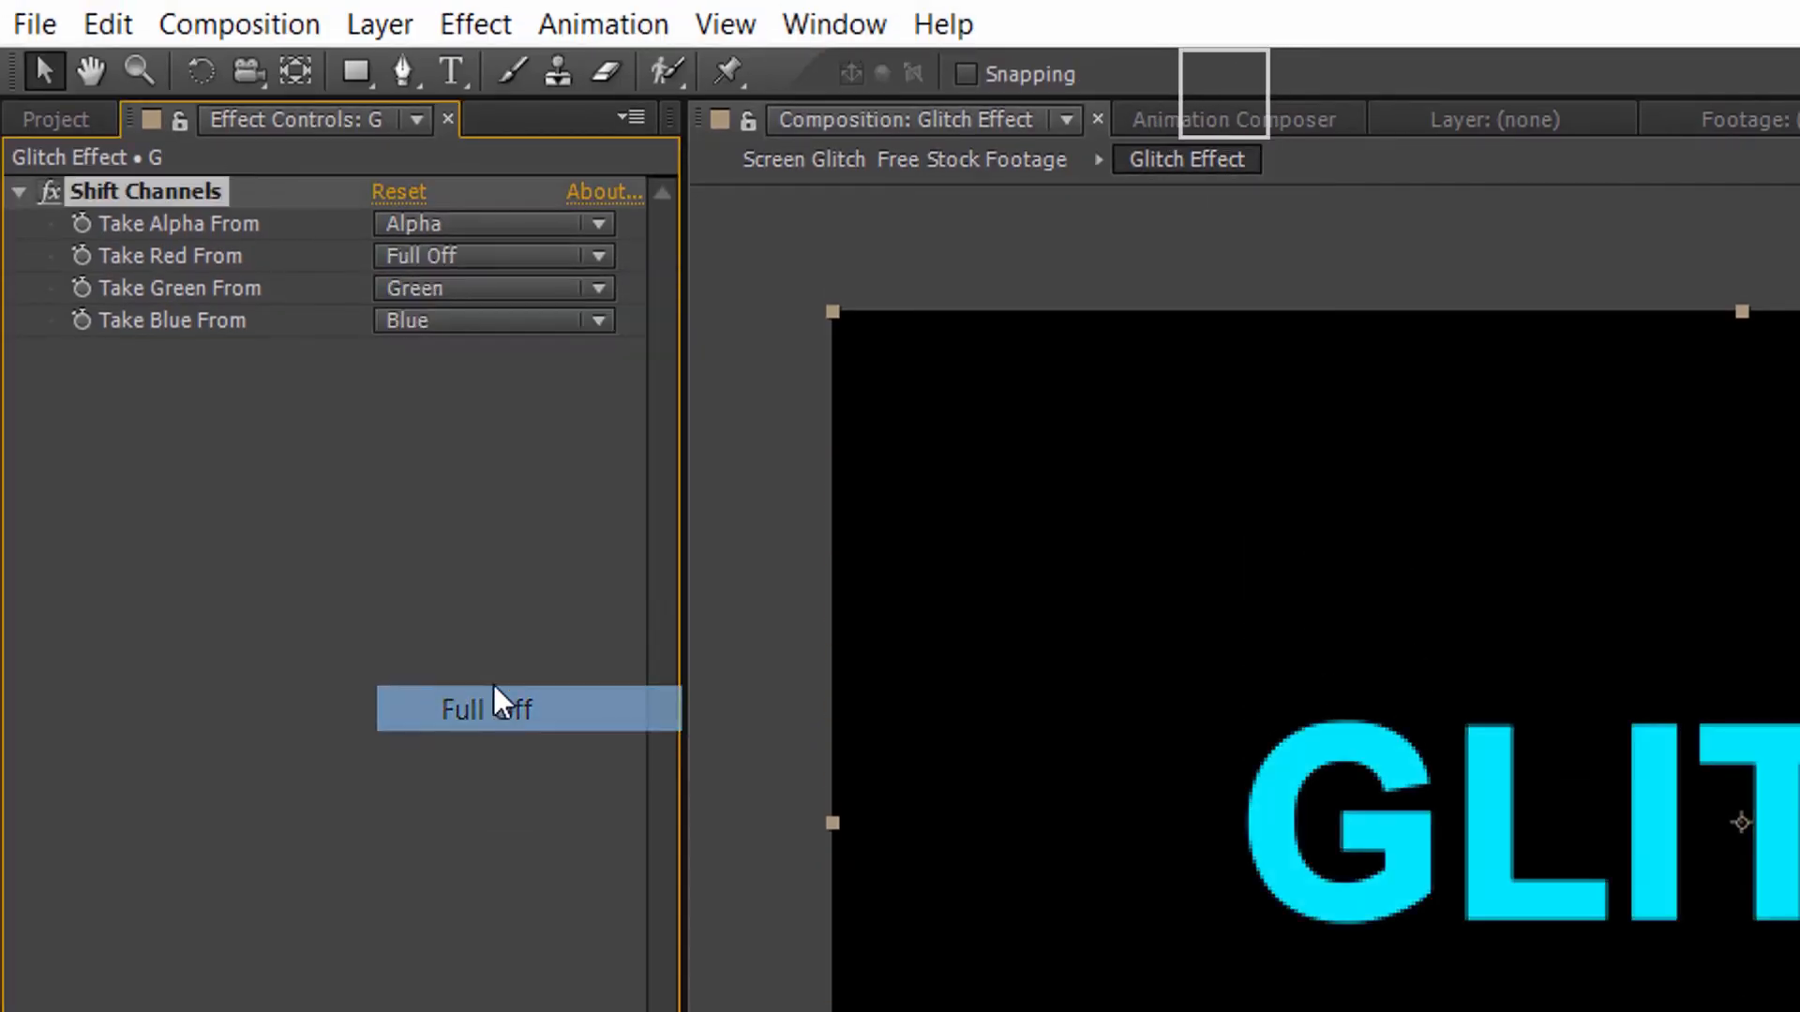
left_click(457, 323)
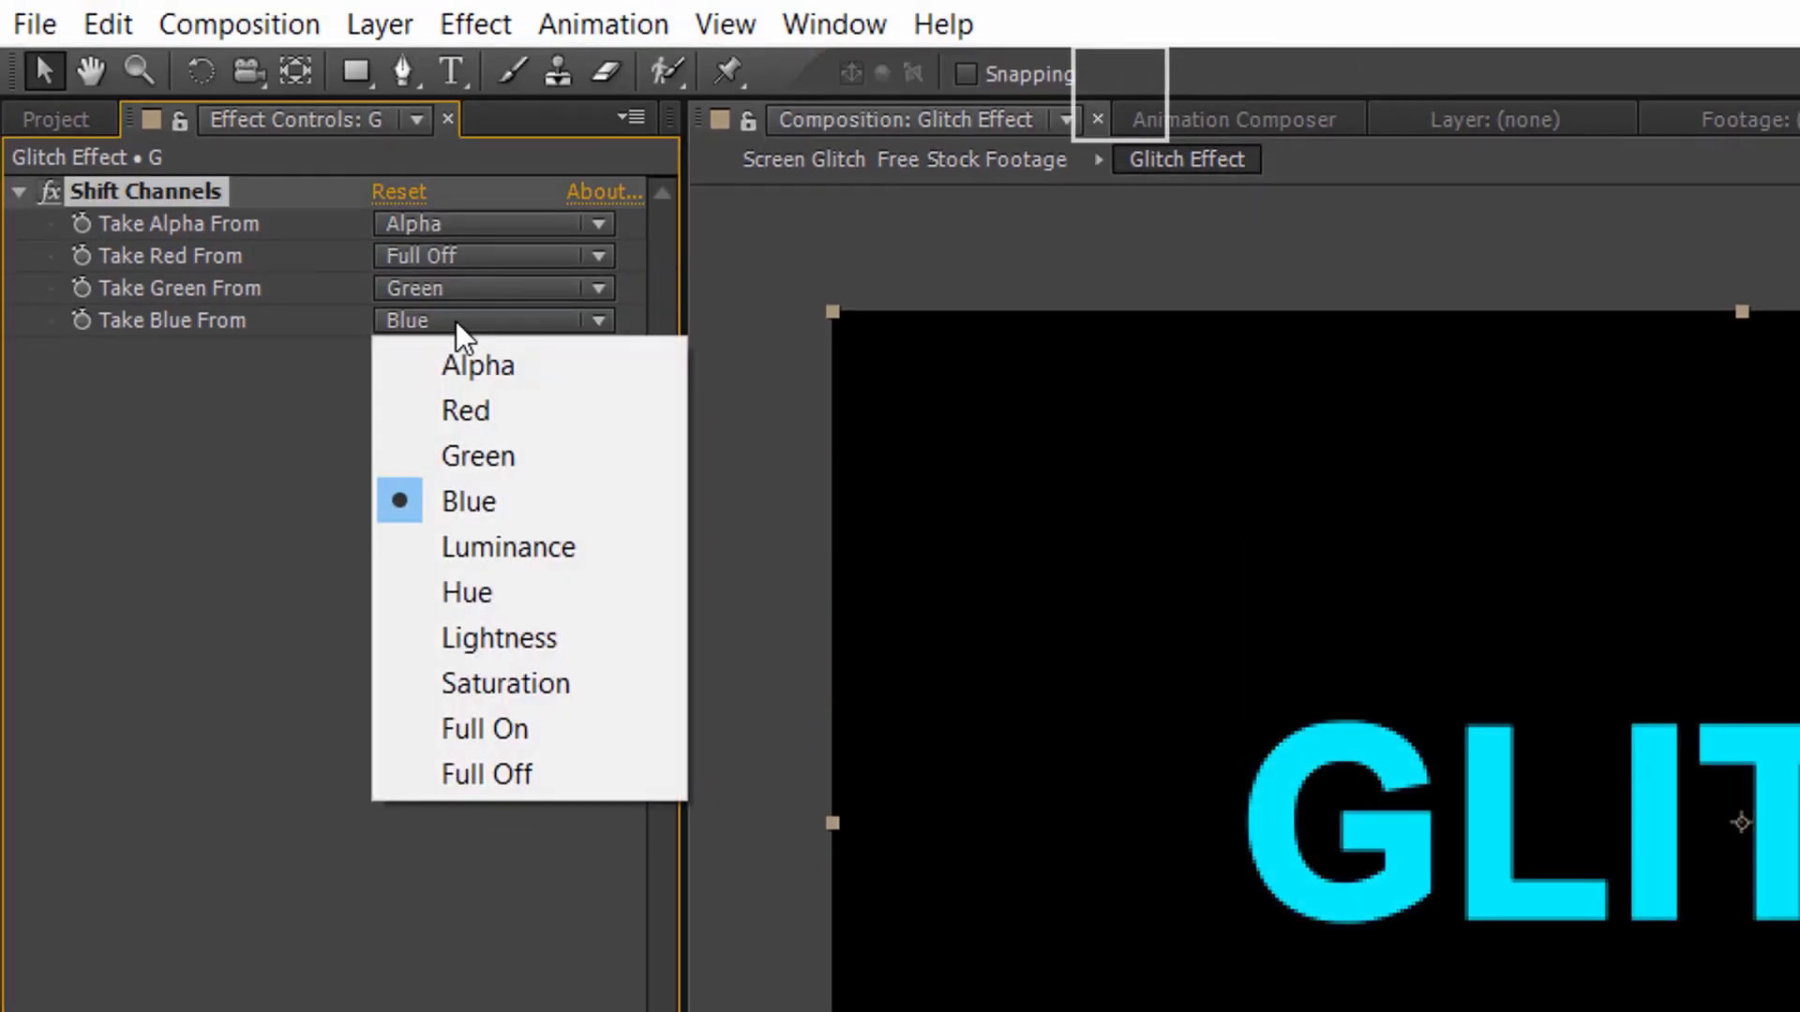
left_click(486, 775)
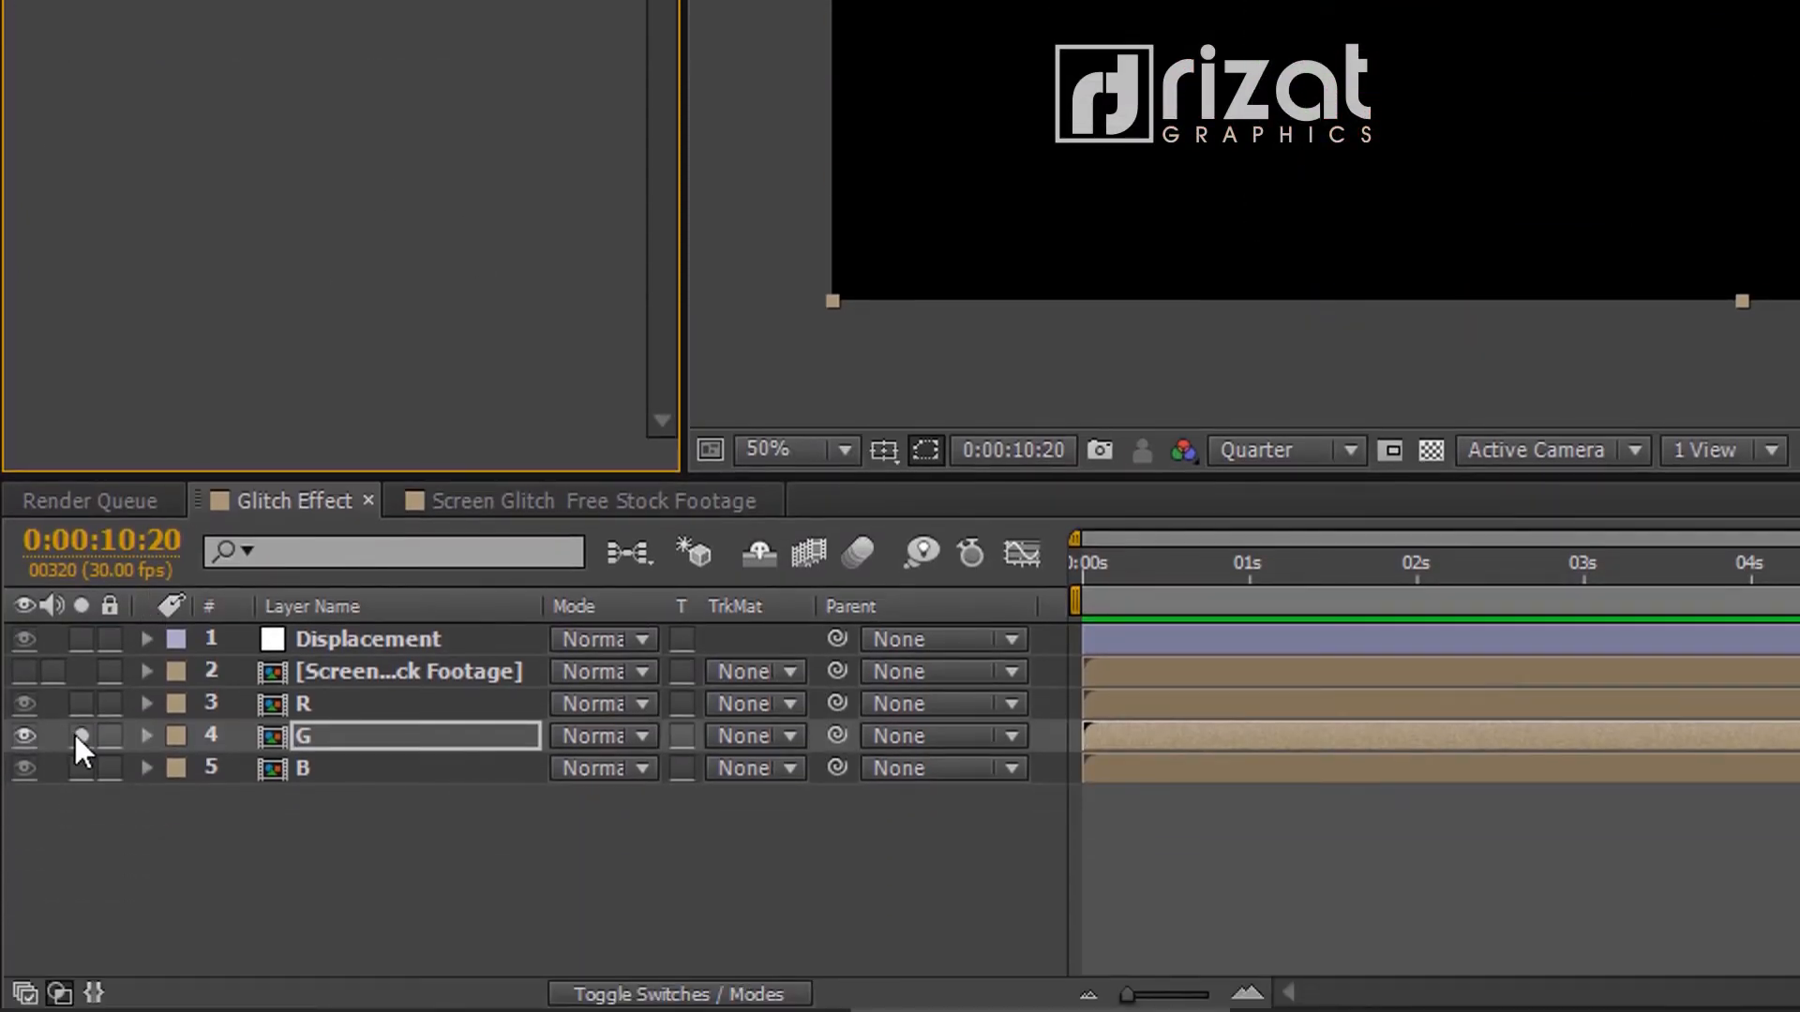
left_click(78, 736)
Solo the B layer, set its Shift Channels Take Red From and Take Green From to Full Off, and unsolo it
left_click(81, 768)
left_click(330, 767)
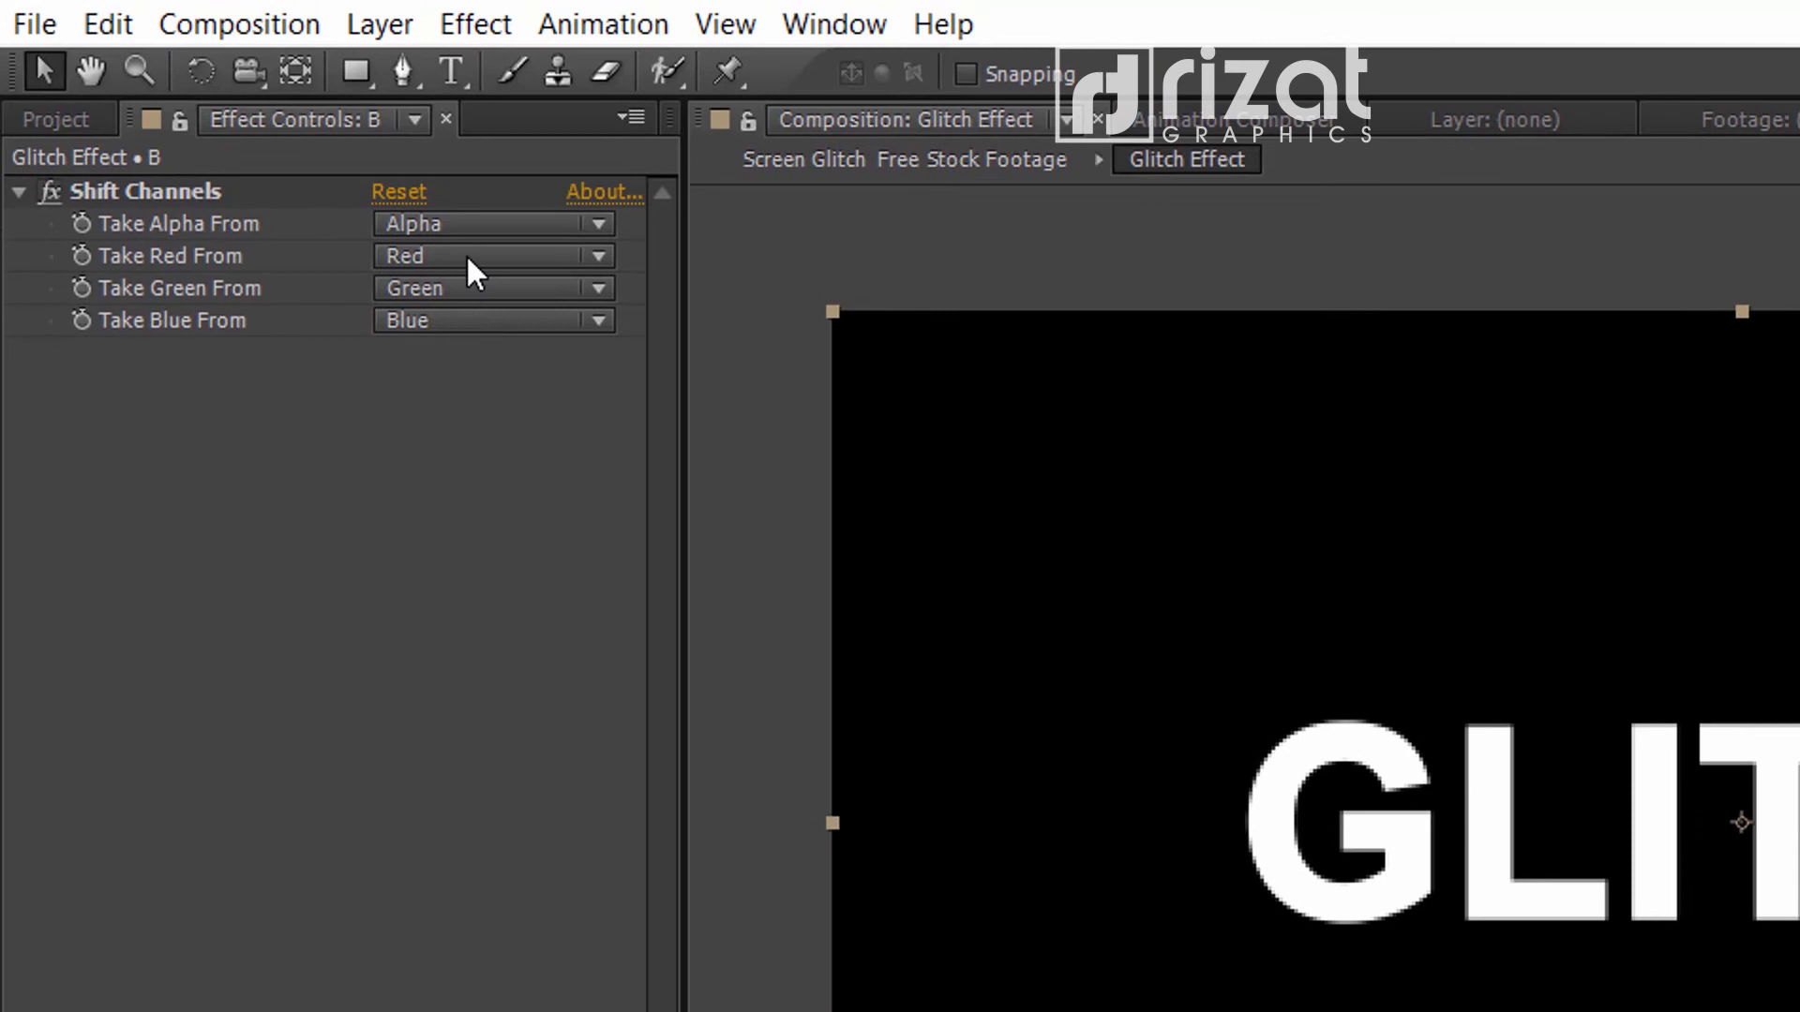
left_click(468, 259)
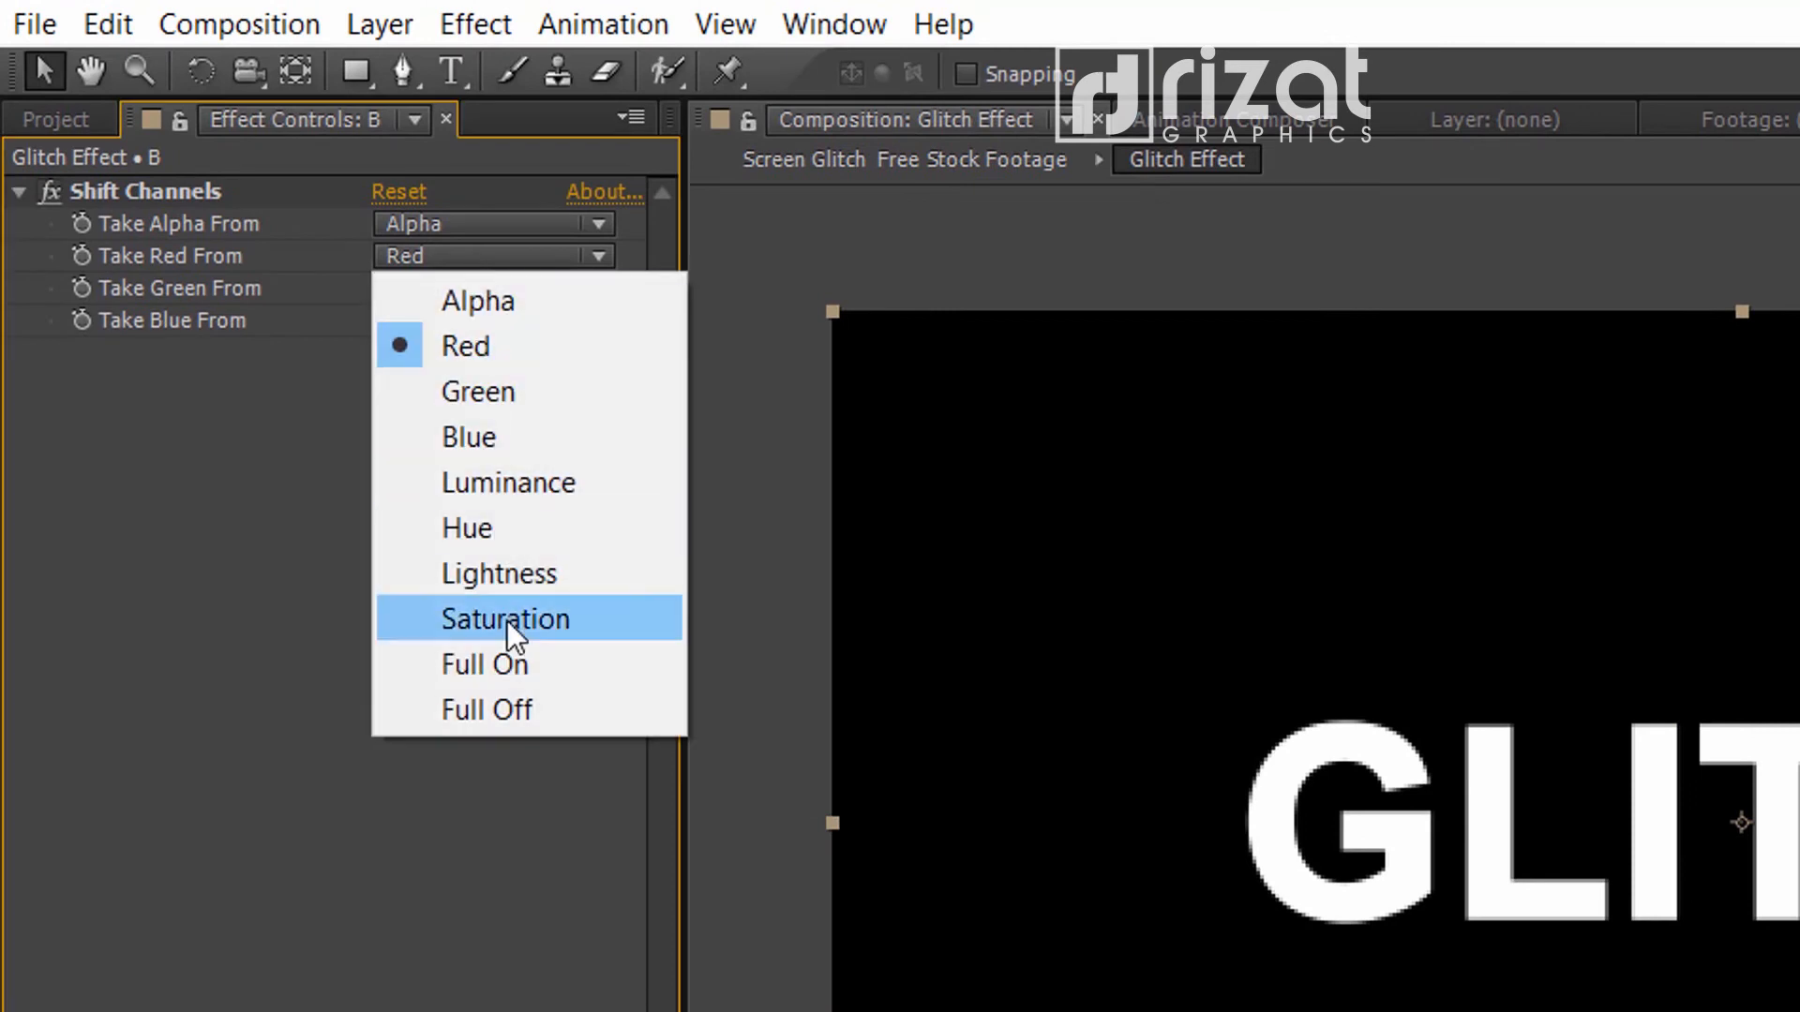
left_click(515, 709)
left_click(454, 279)
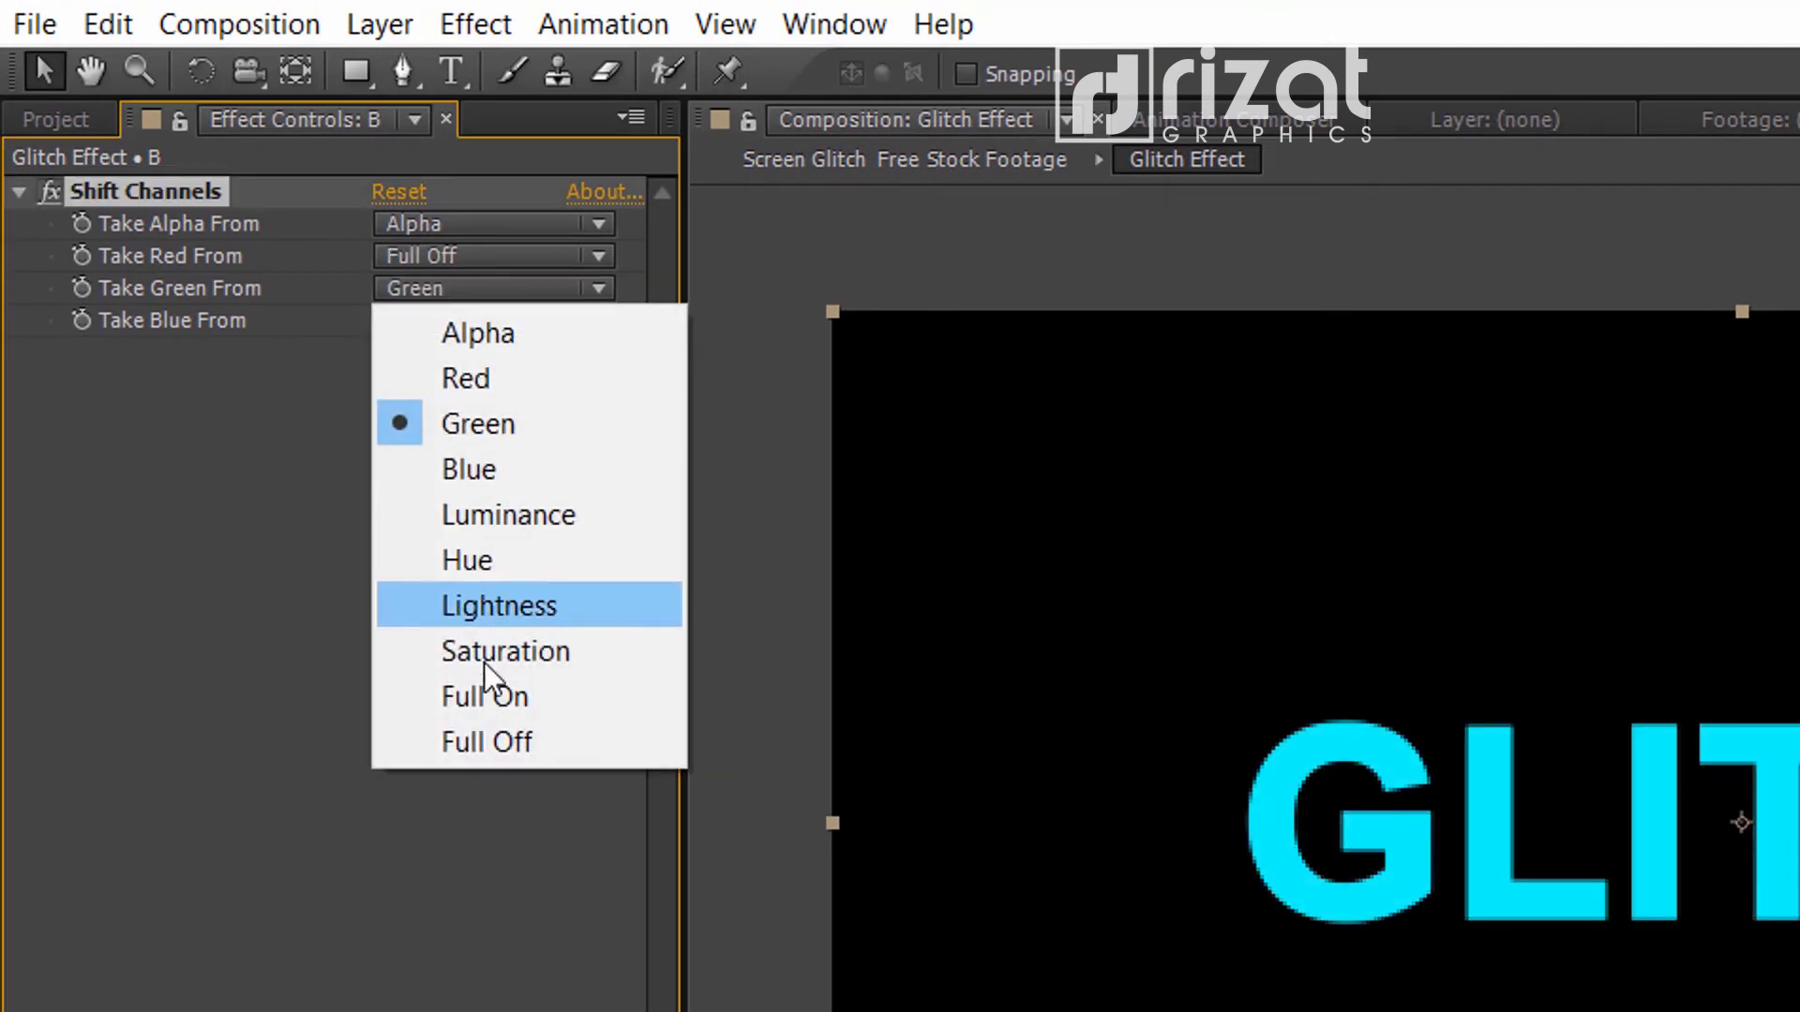
left_click(469, 739)
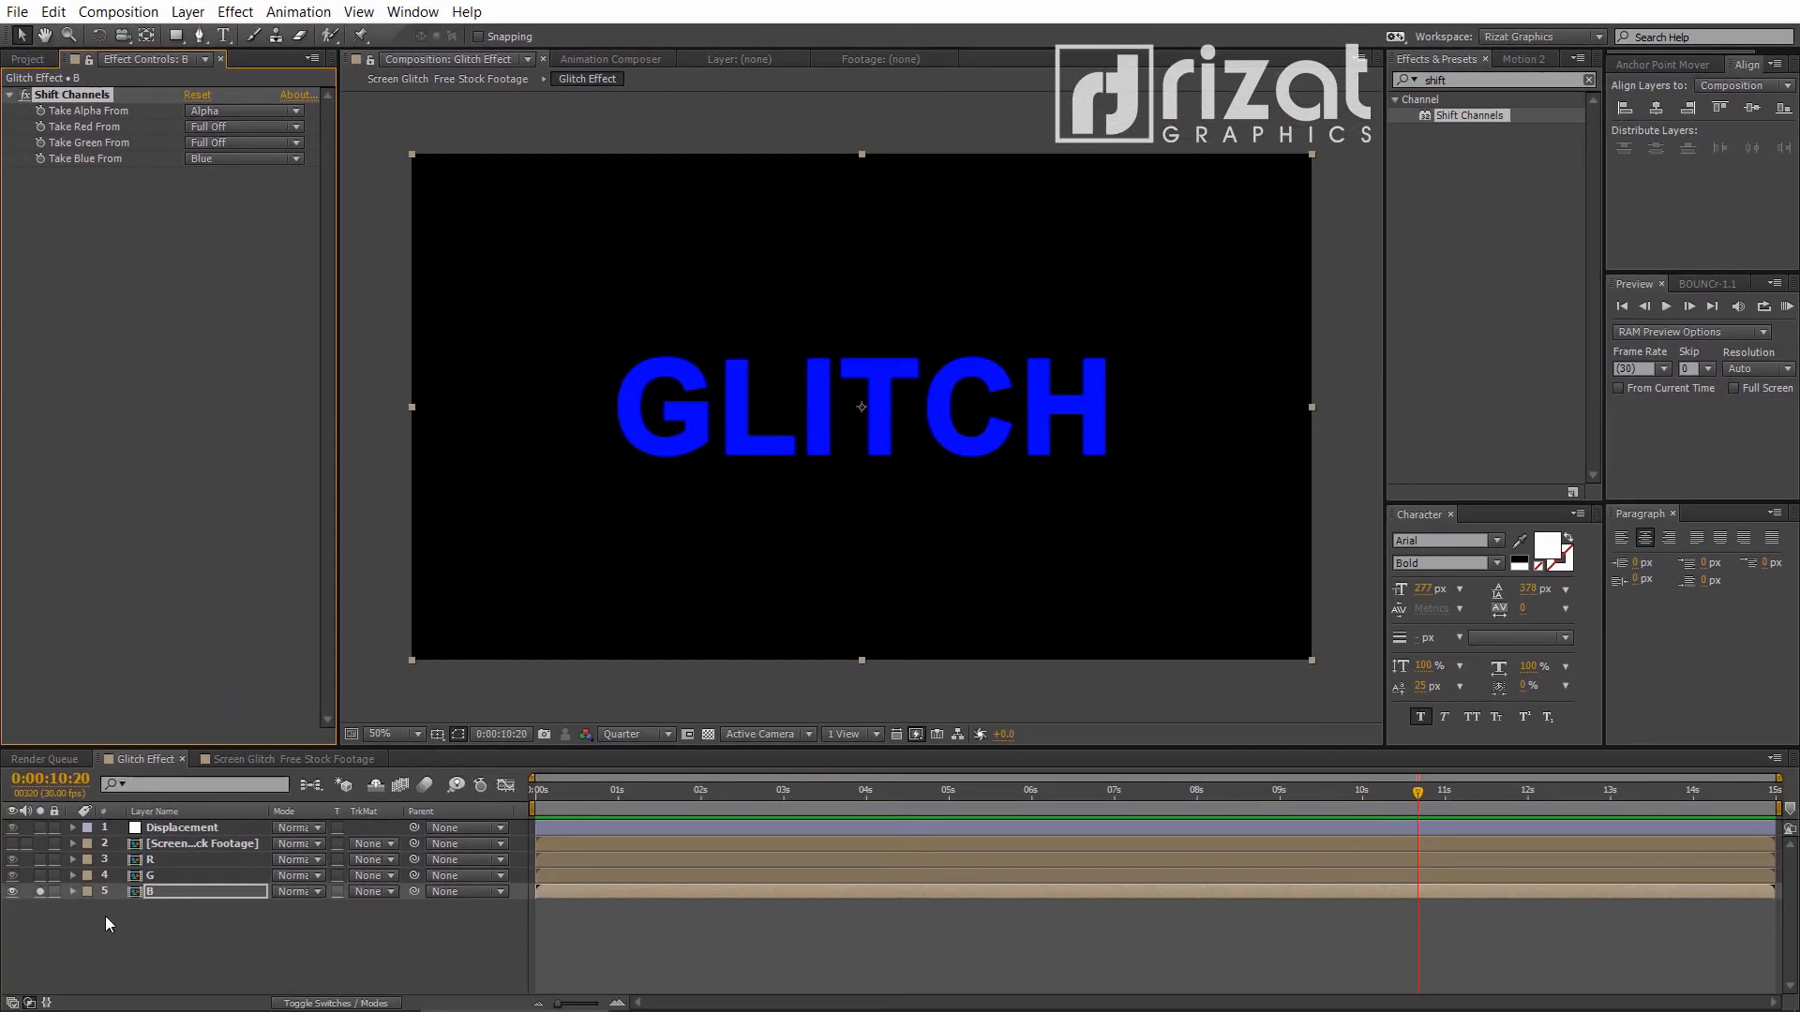
left_click(105, 923)
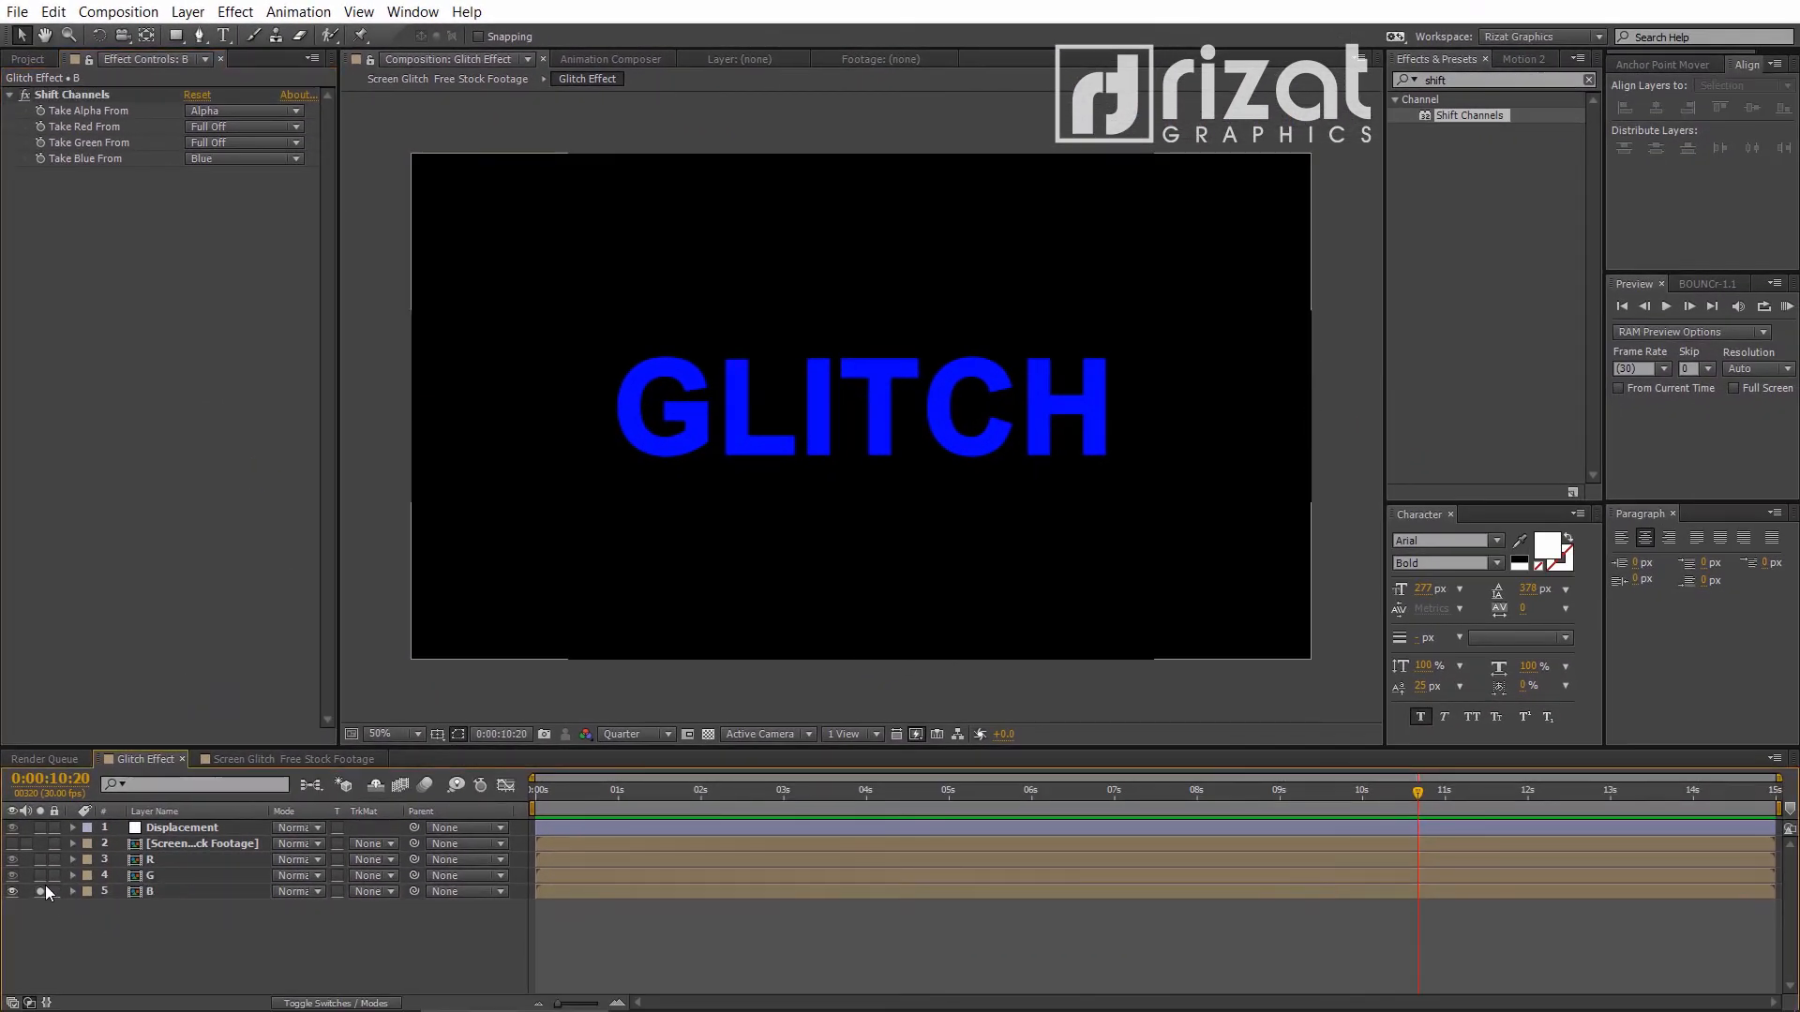
left_click(40, 891)
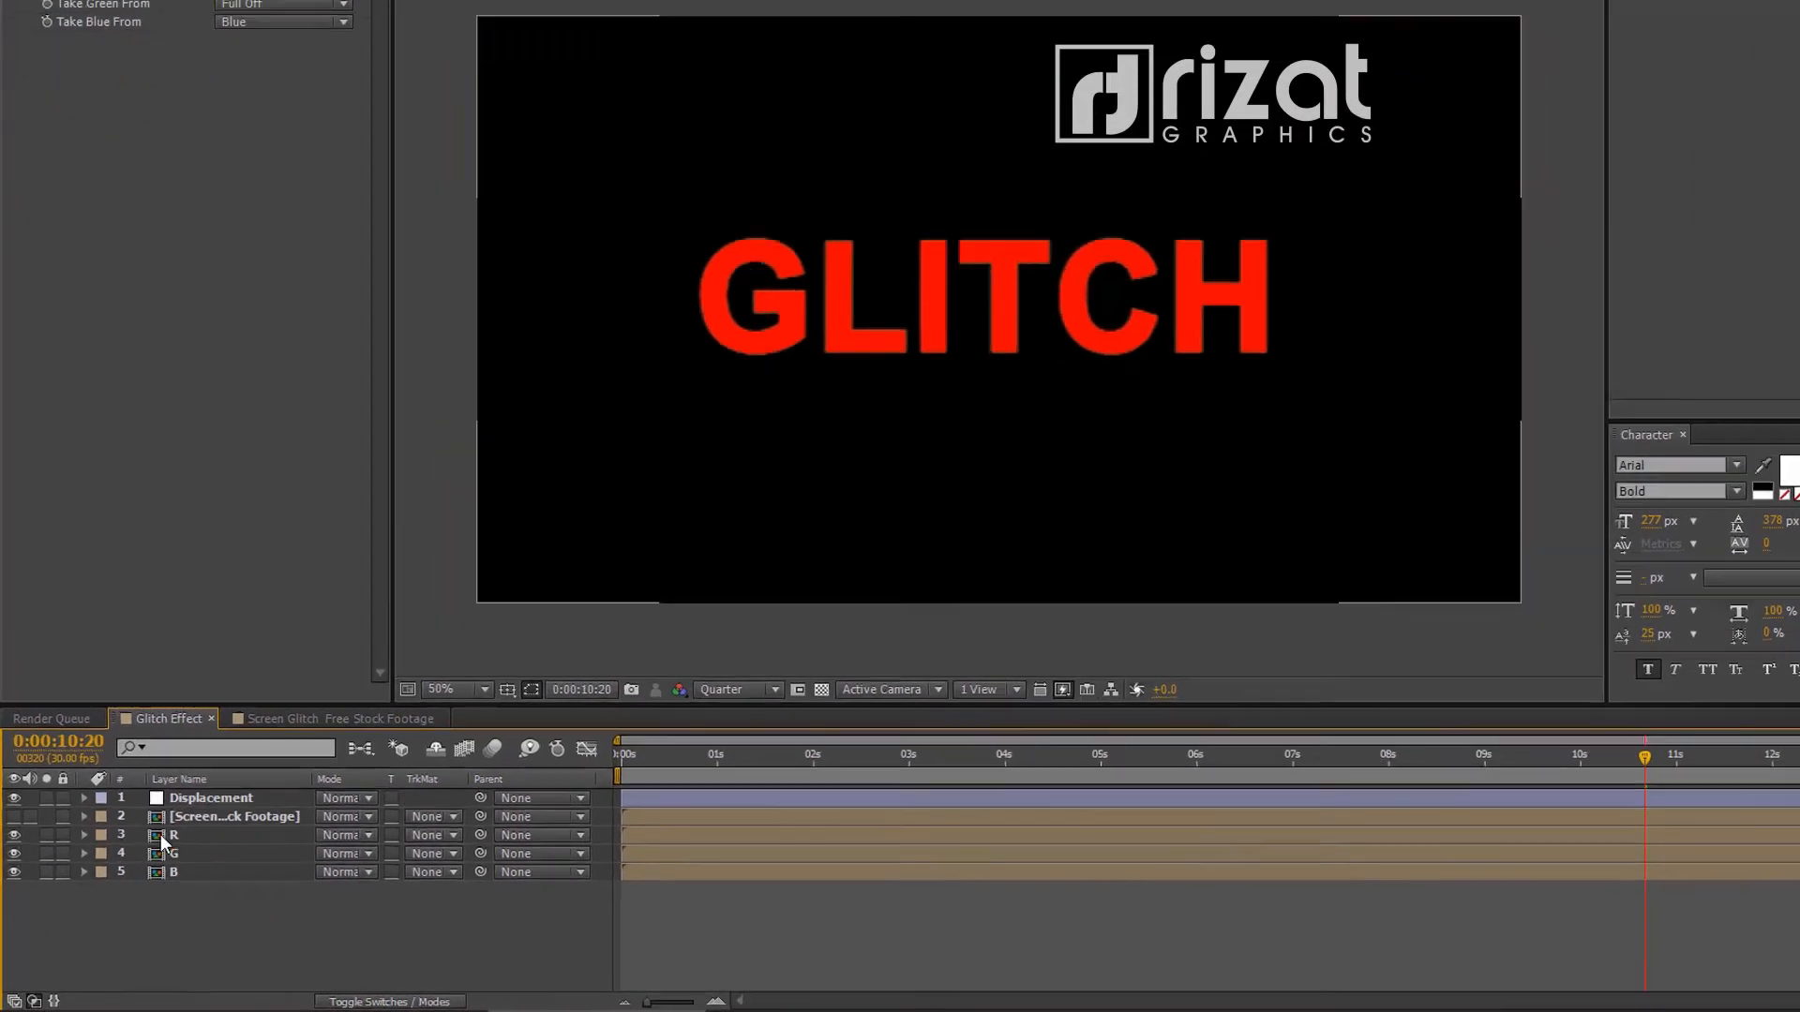
Set the blending mode of the R, G and B layers to Screen
left_click(150, 859)
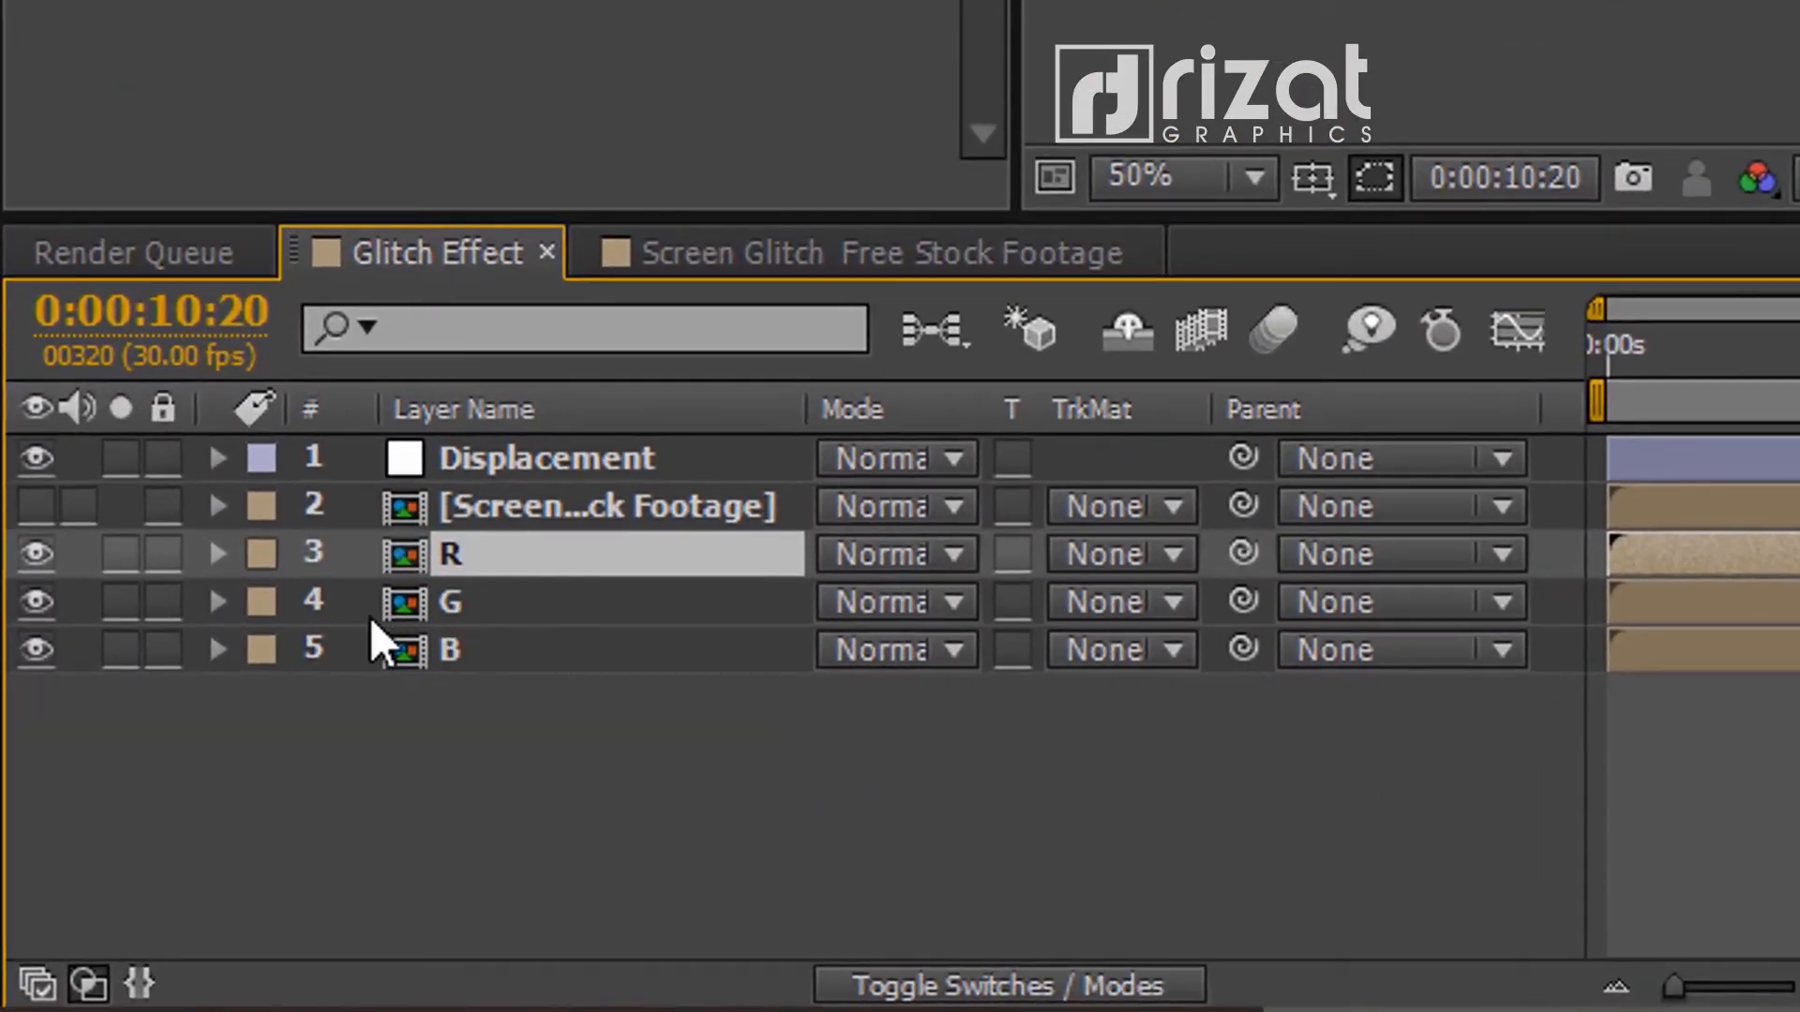
left_click(460, 650, "shift")
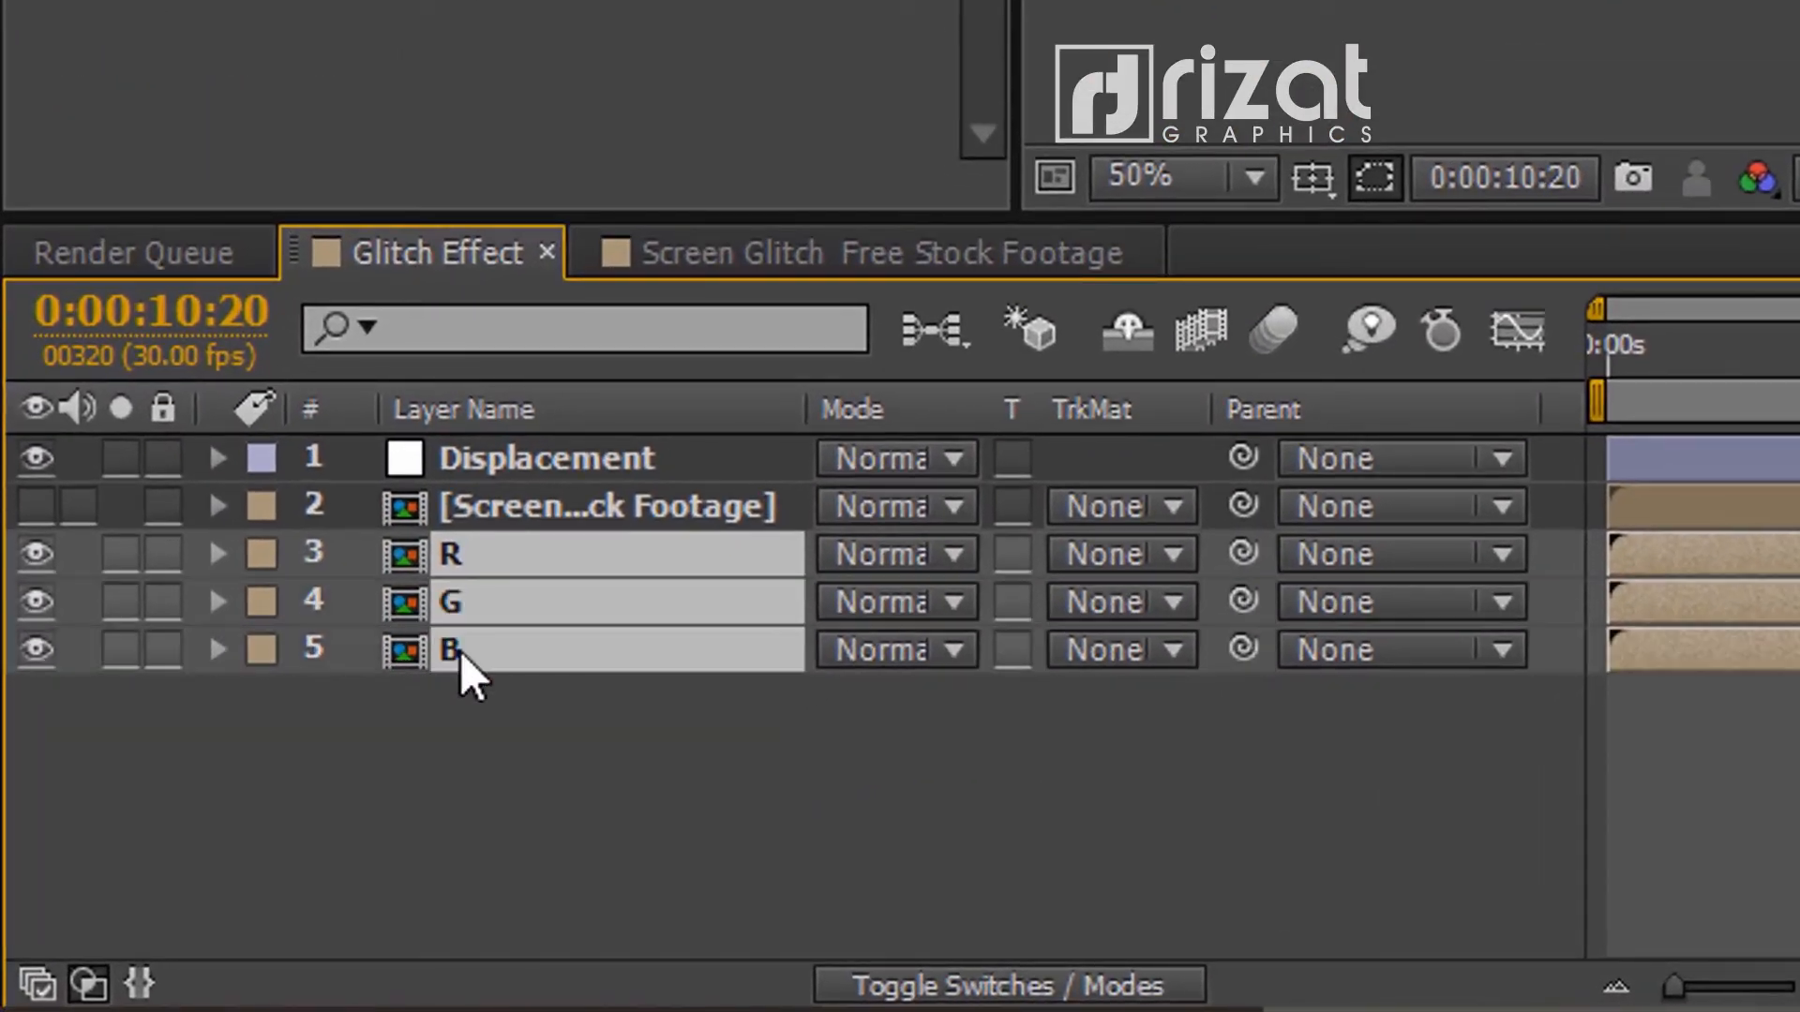
left_click(893, 600)
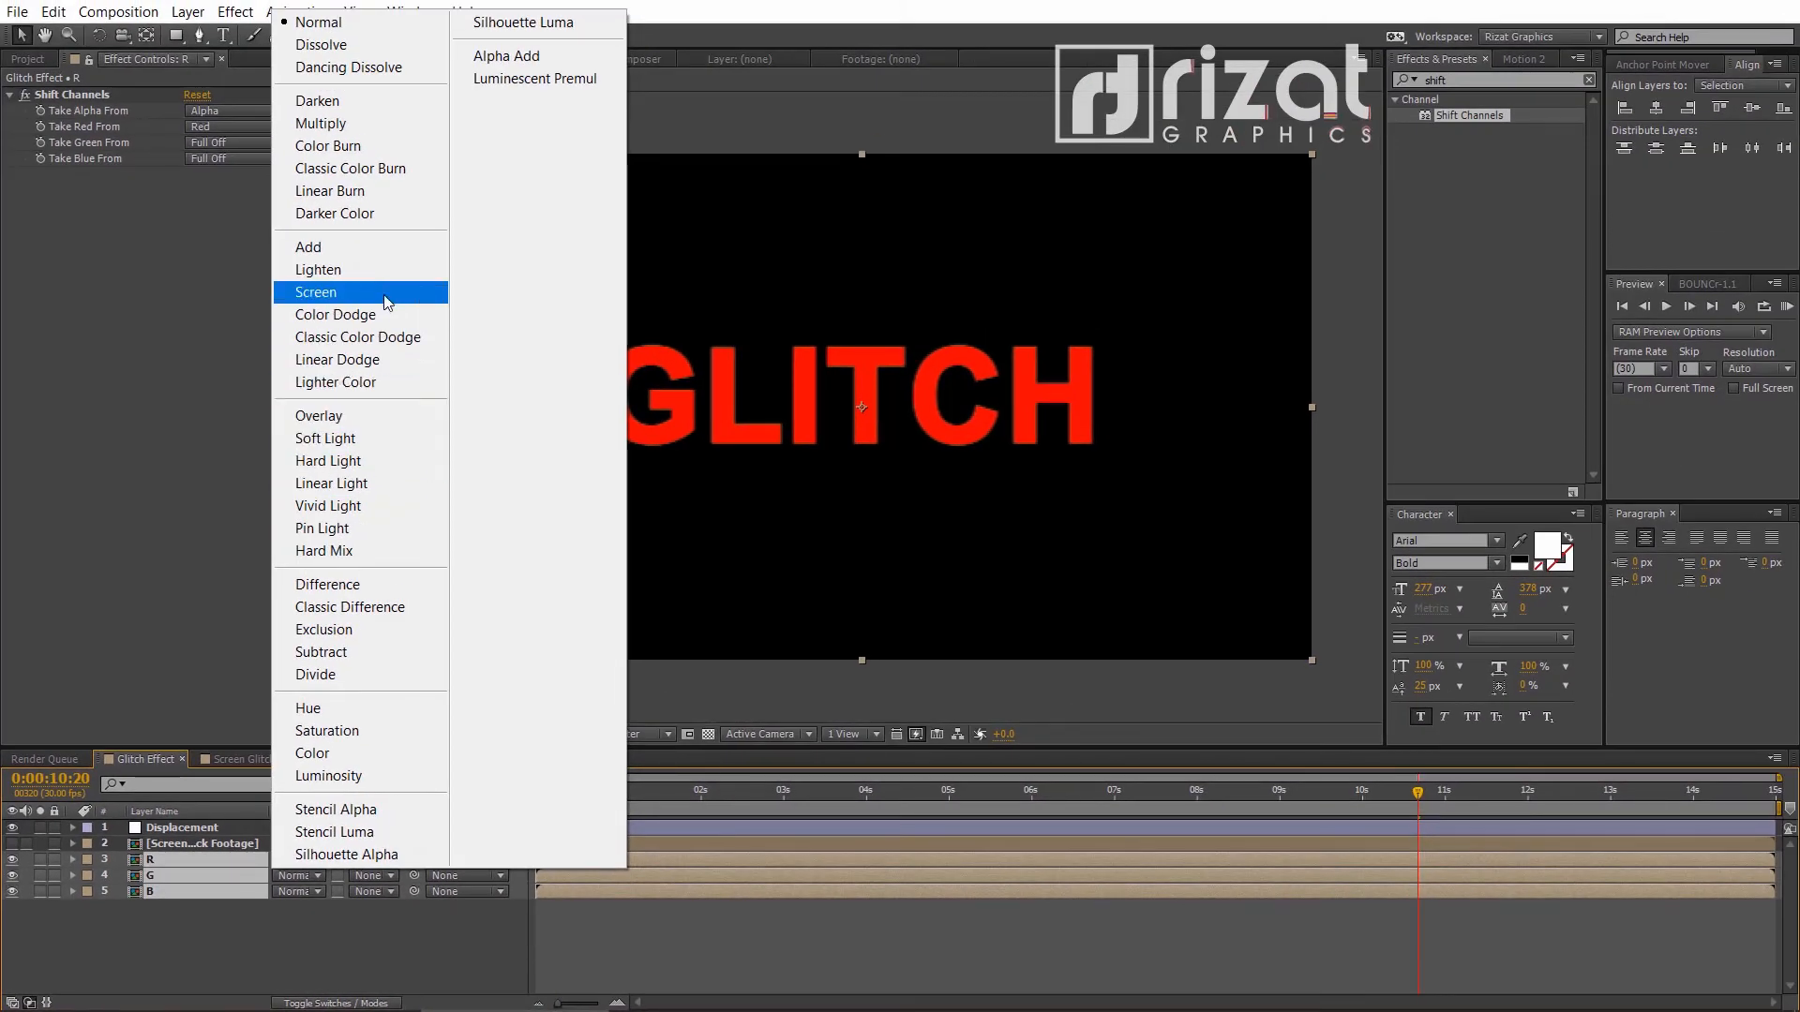
left_click(384, 293)
left_click(272, 955)
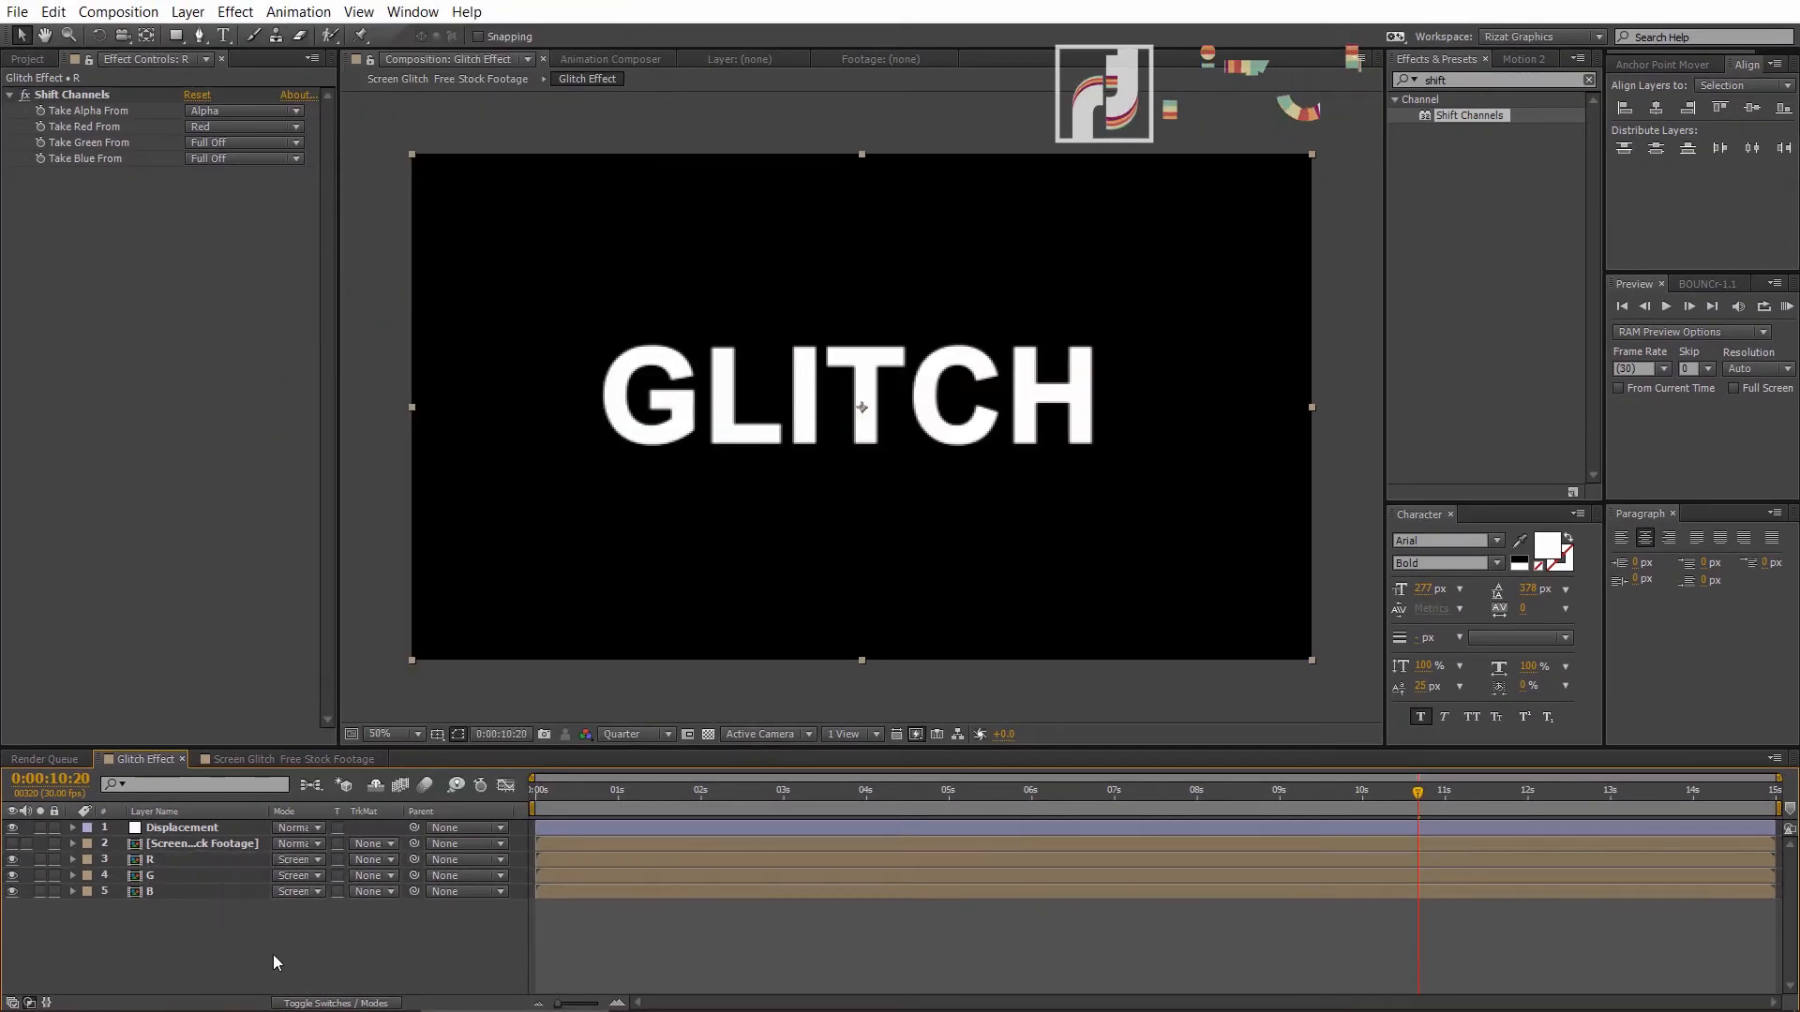
At the start of the timeline, nudge the R layer slightly left and the G layer slightly right to split the colours
left_click(534, 796)
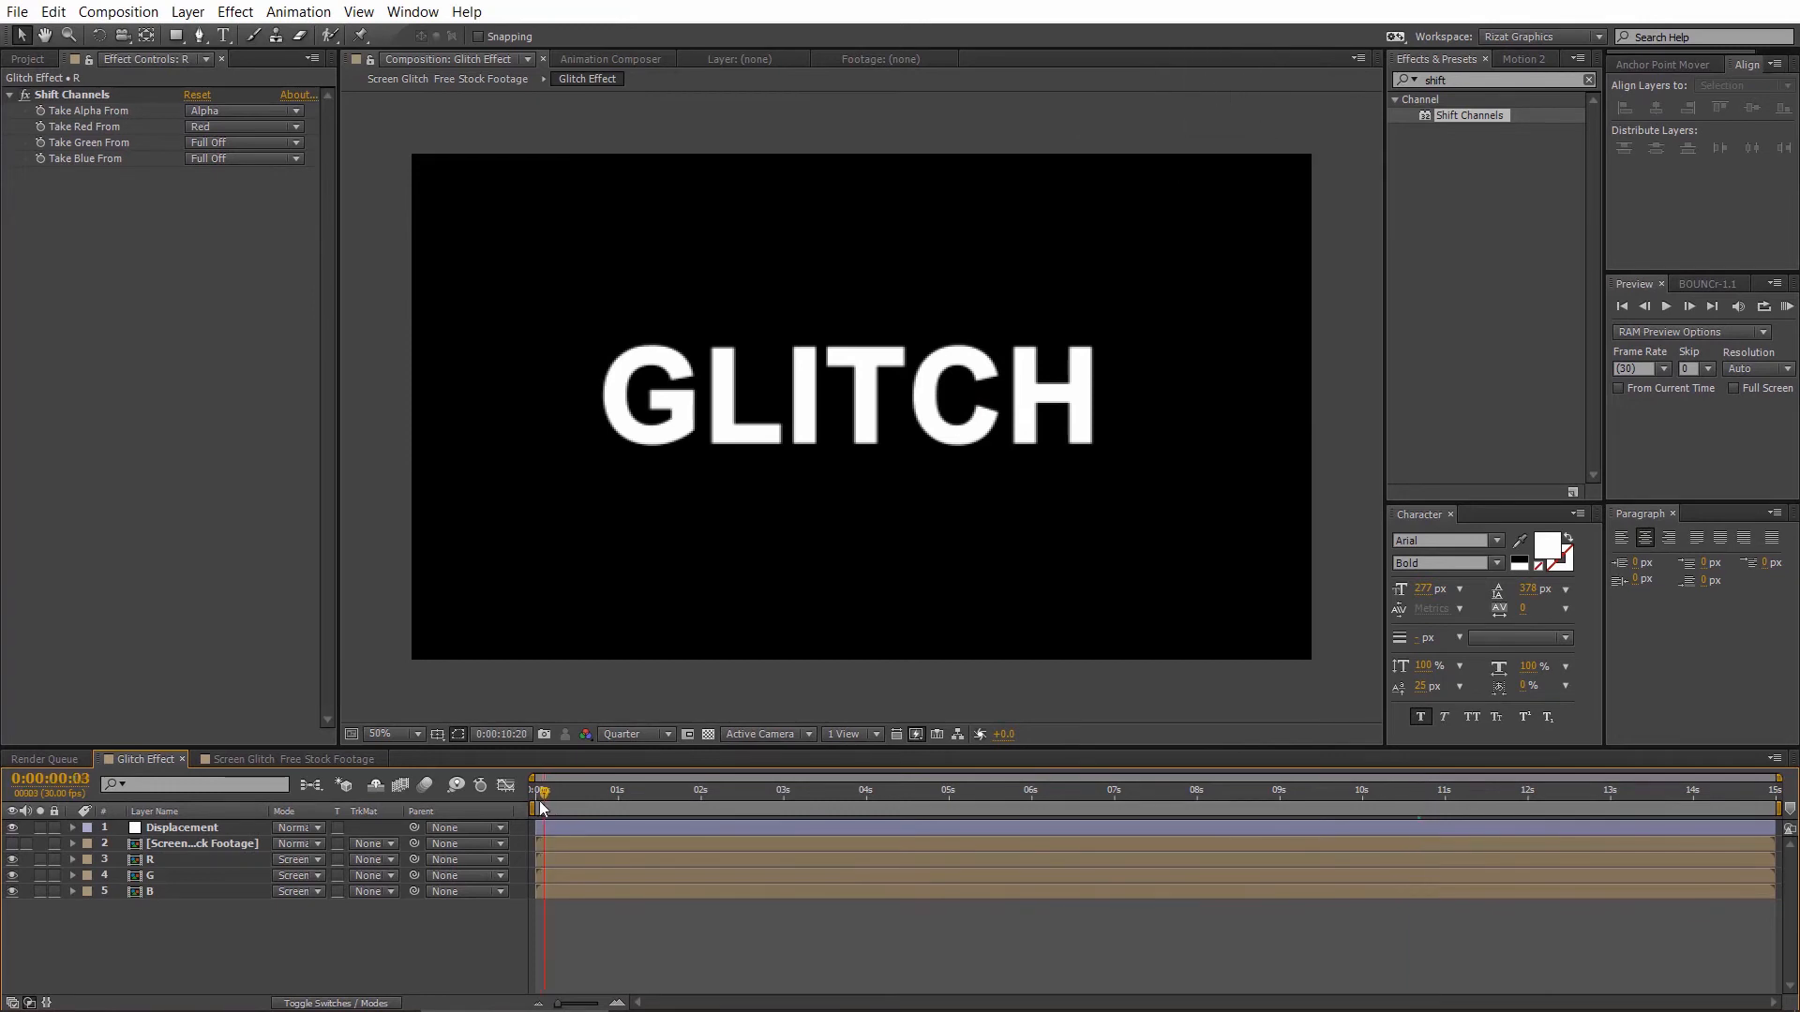
left_click(184, 859)
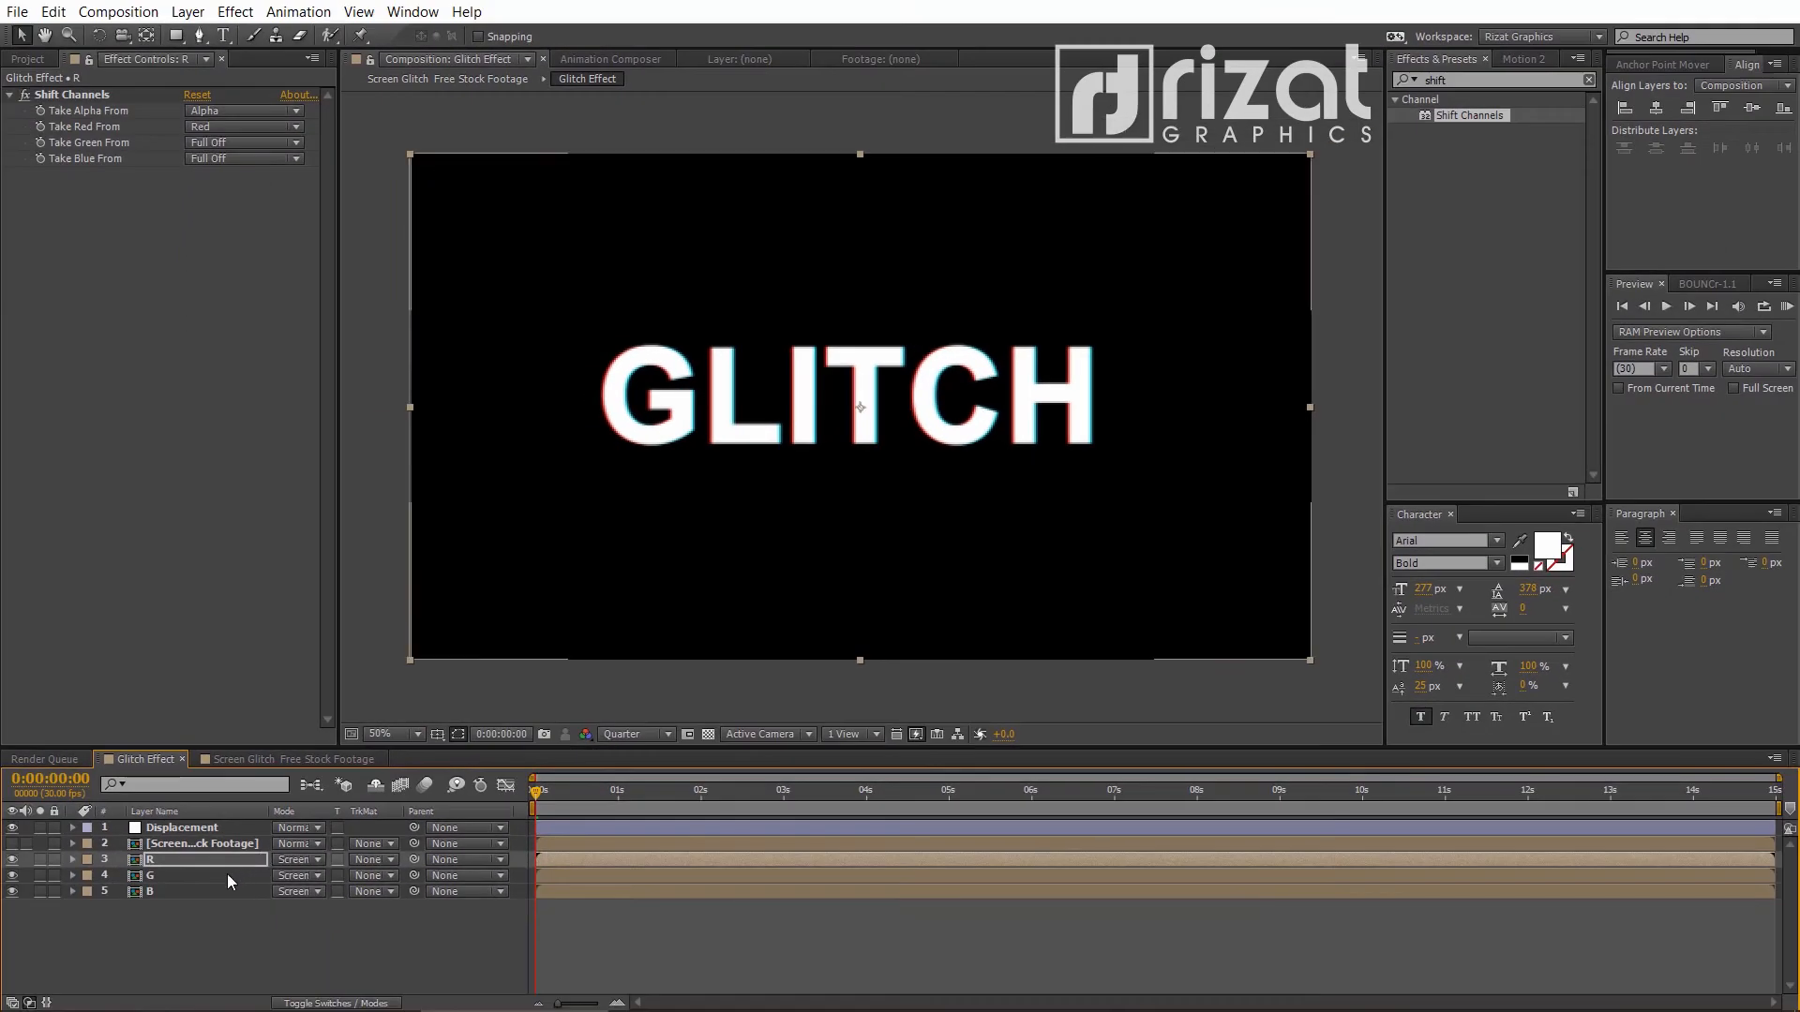
left_click(227, 873)
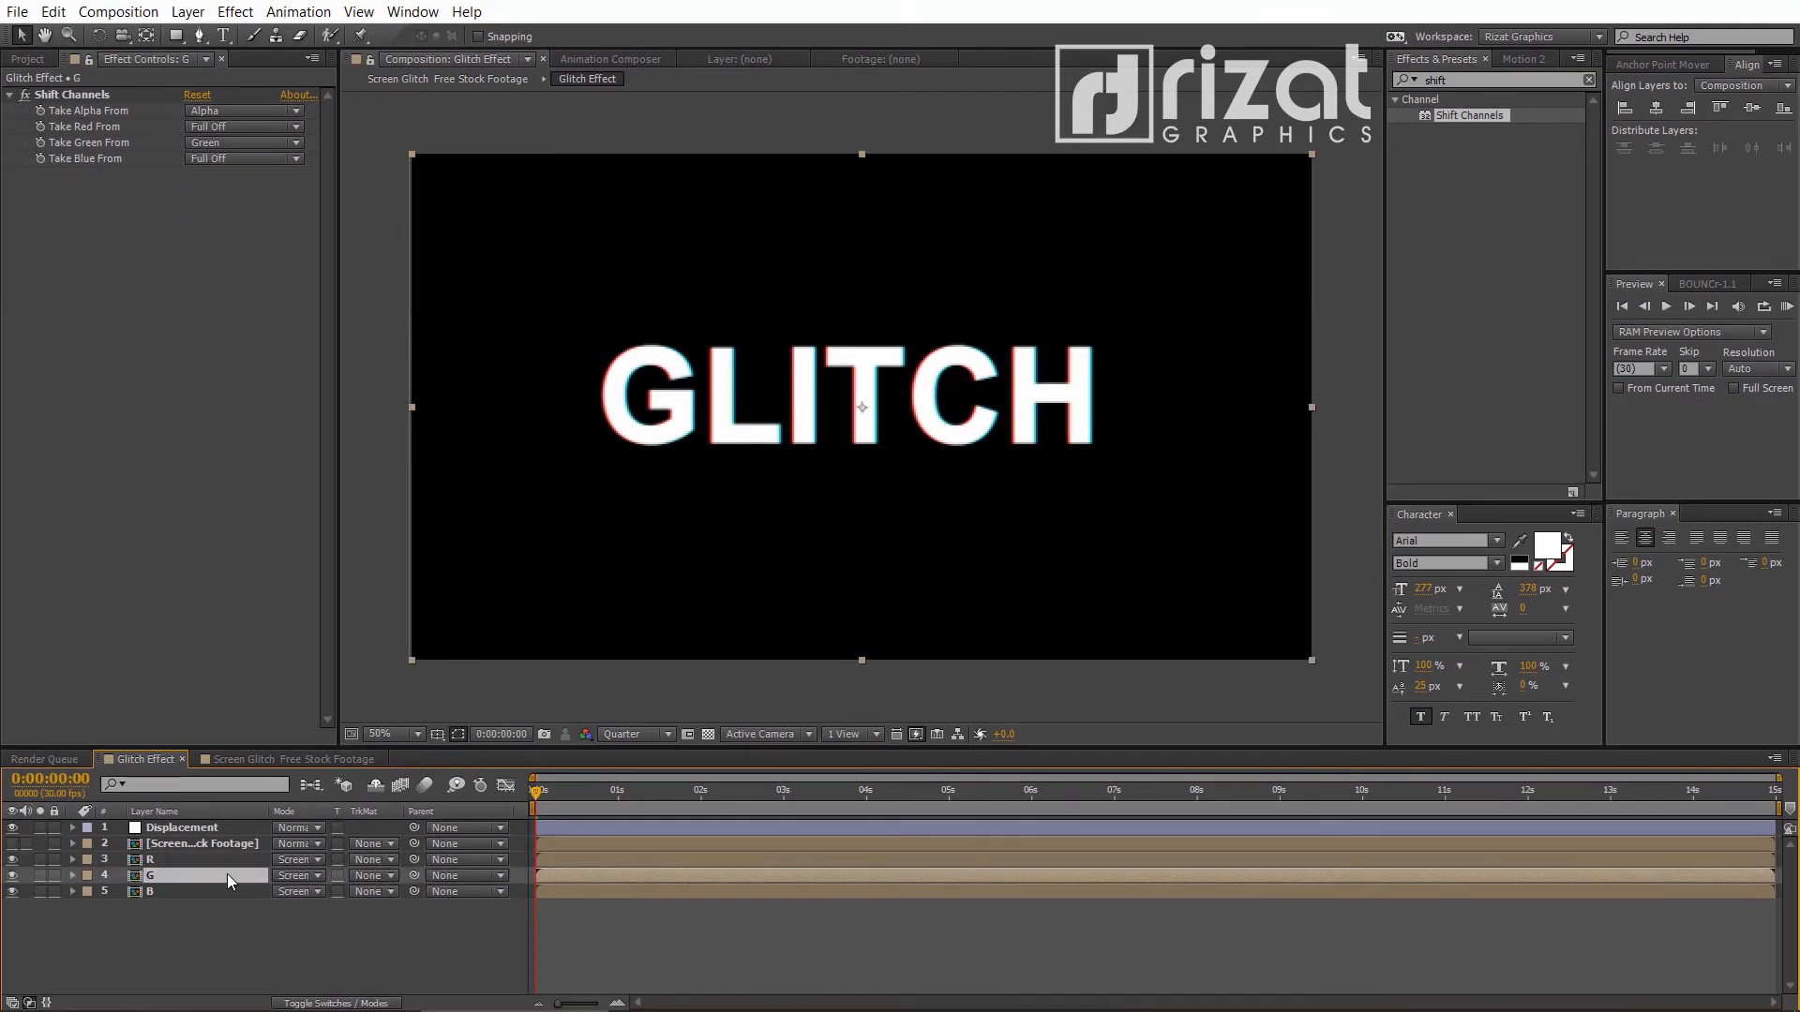
key("Return")
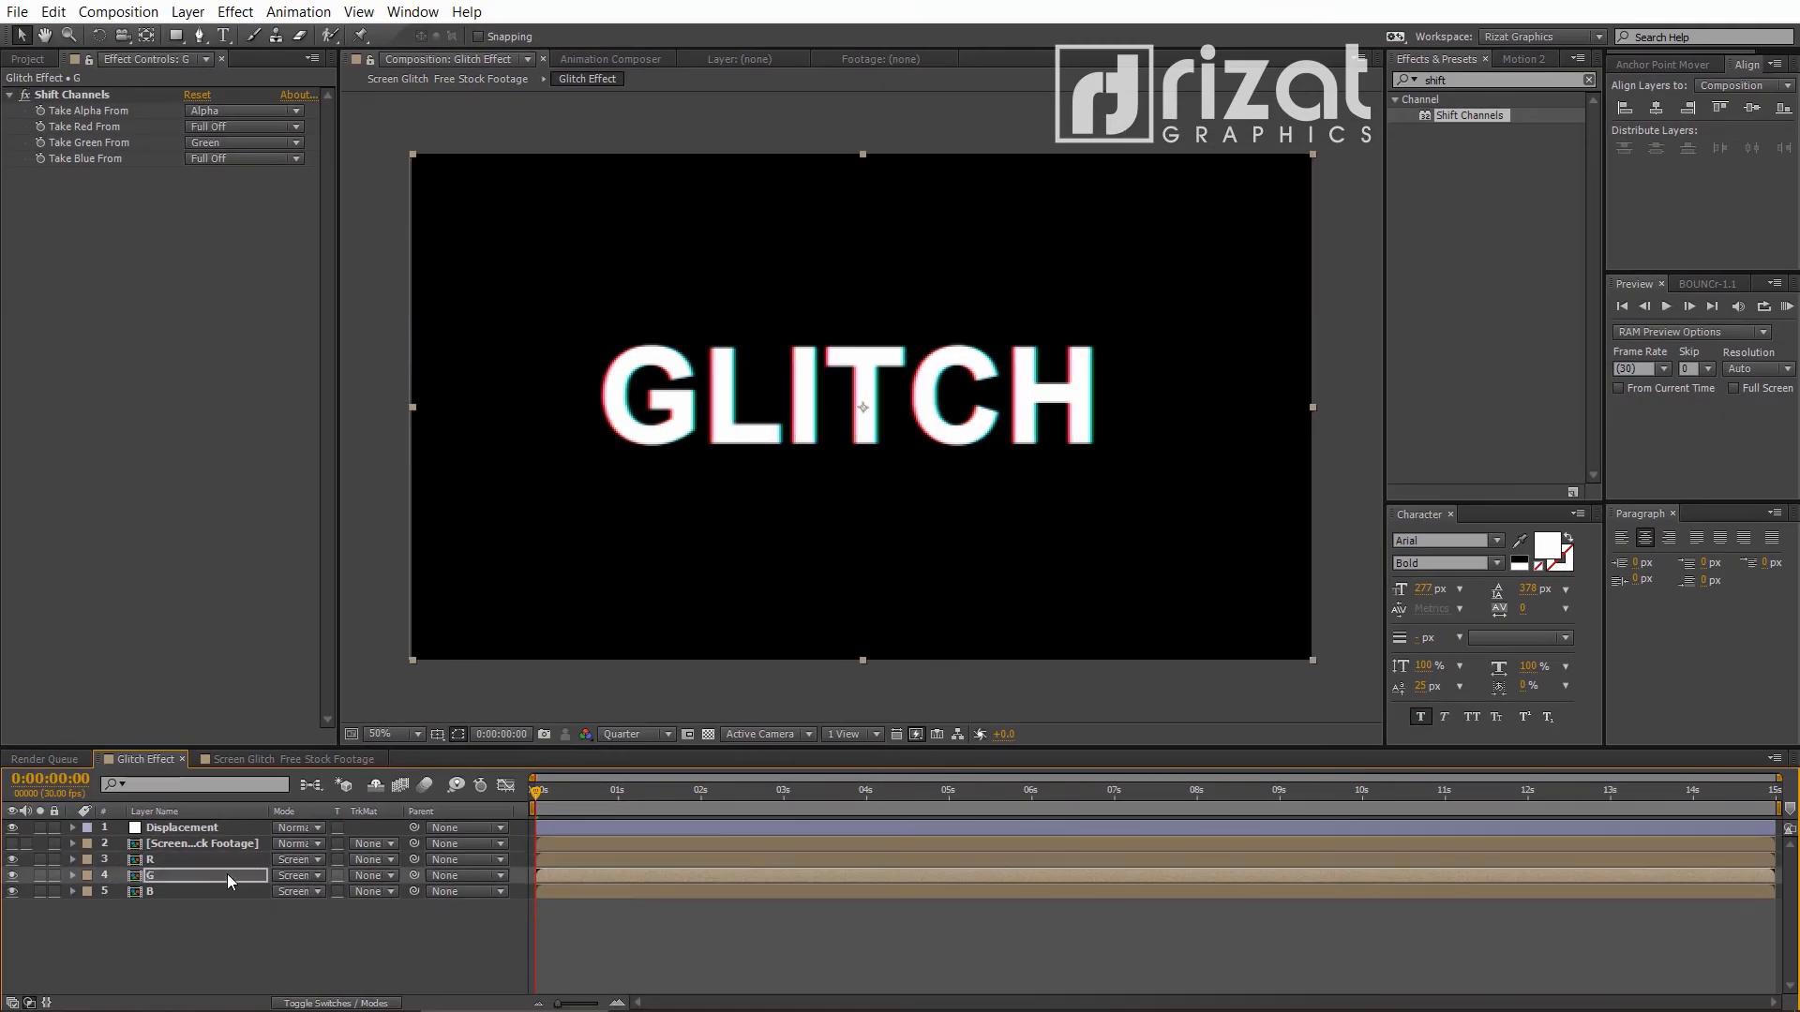
Set the viewer resolution to Full and nudge the B layer slightly right and up to widen the colour split
left_click(608, 734)
left_click(640, 787)
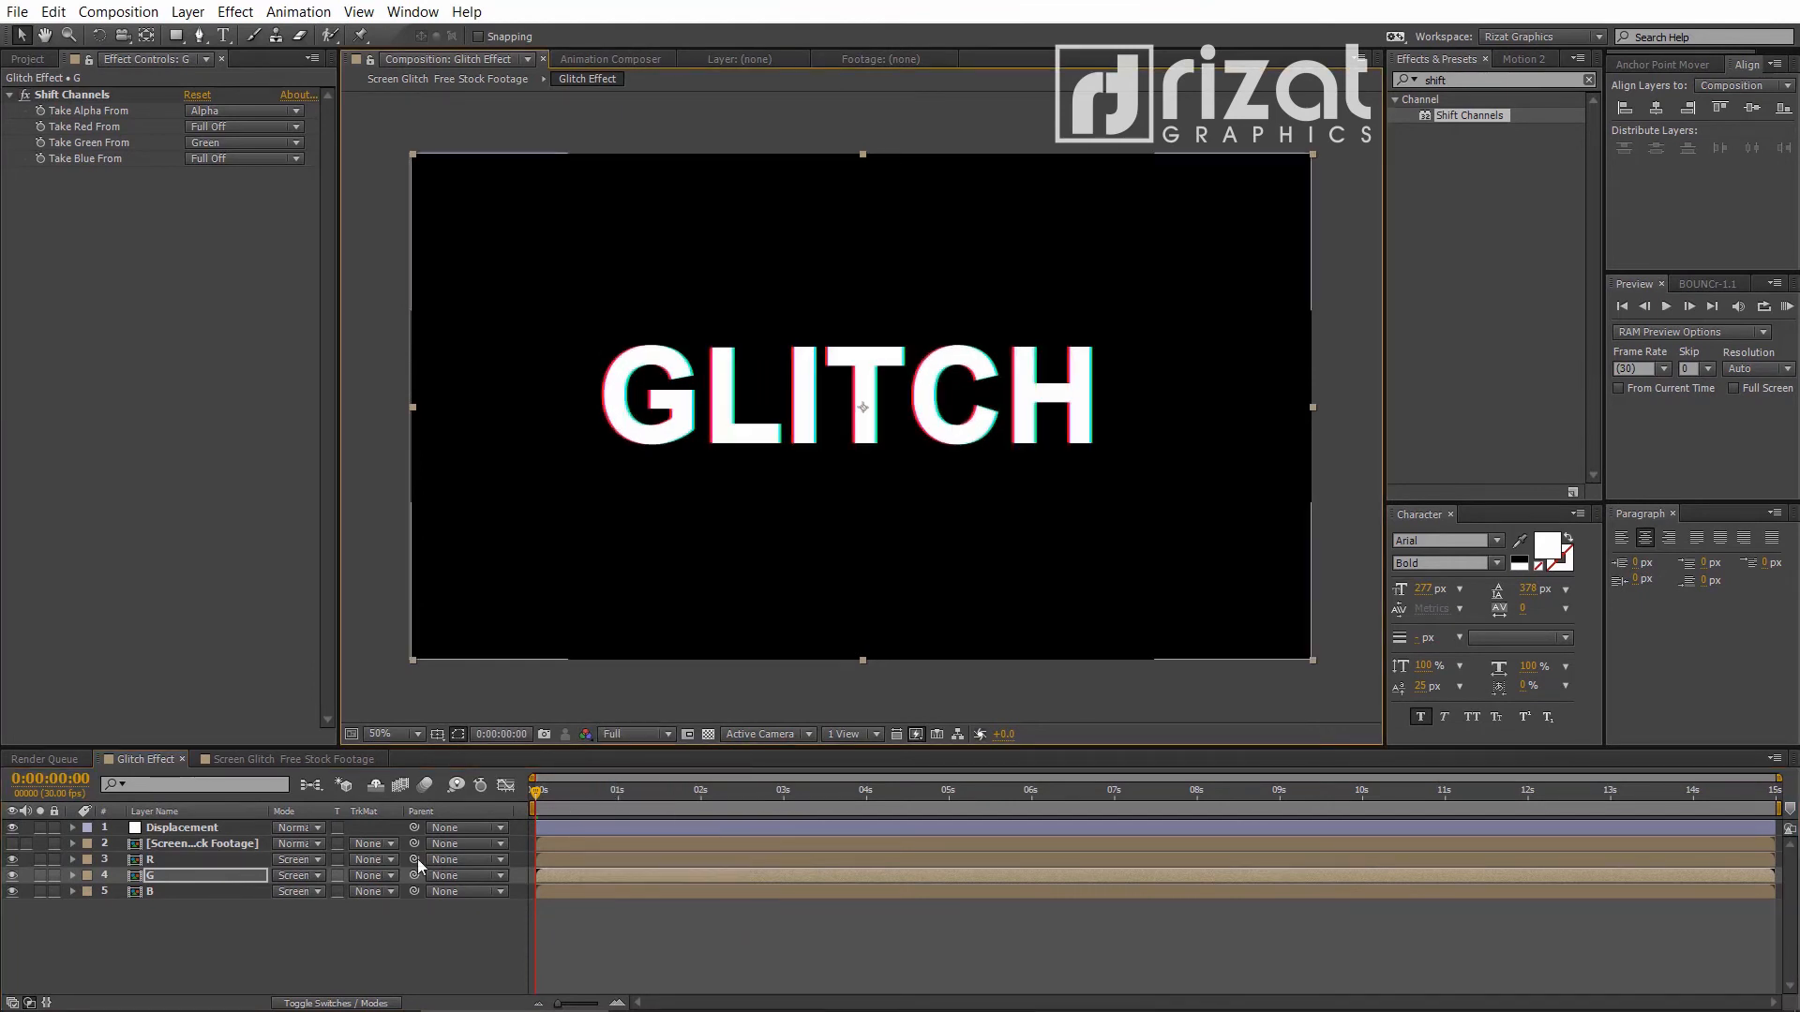
left_click(148, 892)
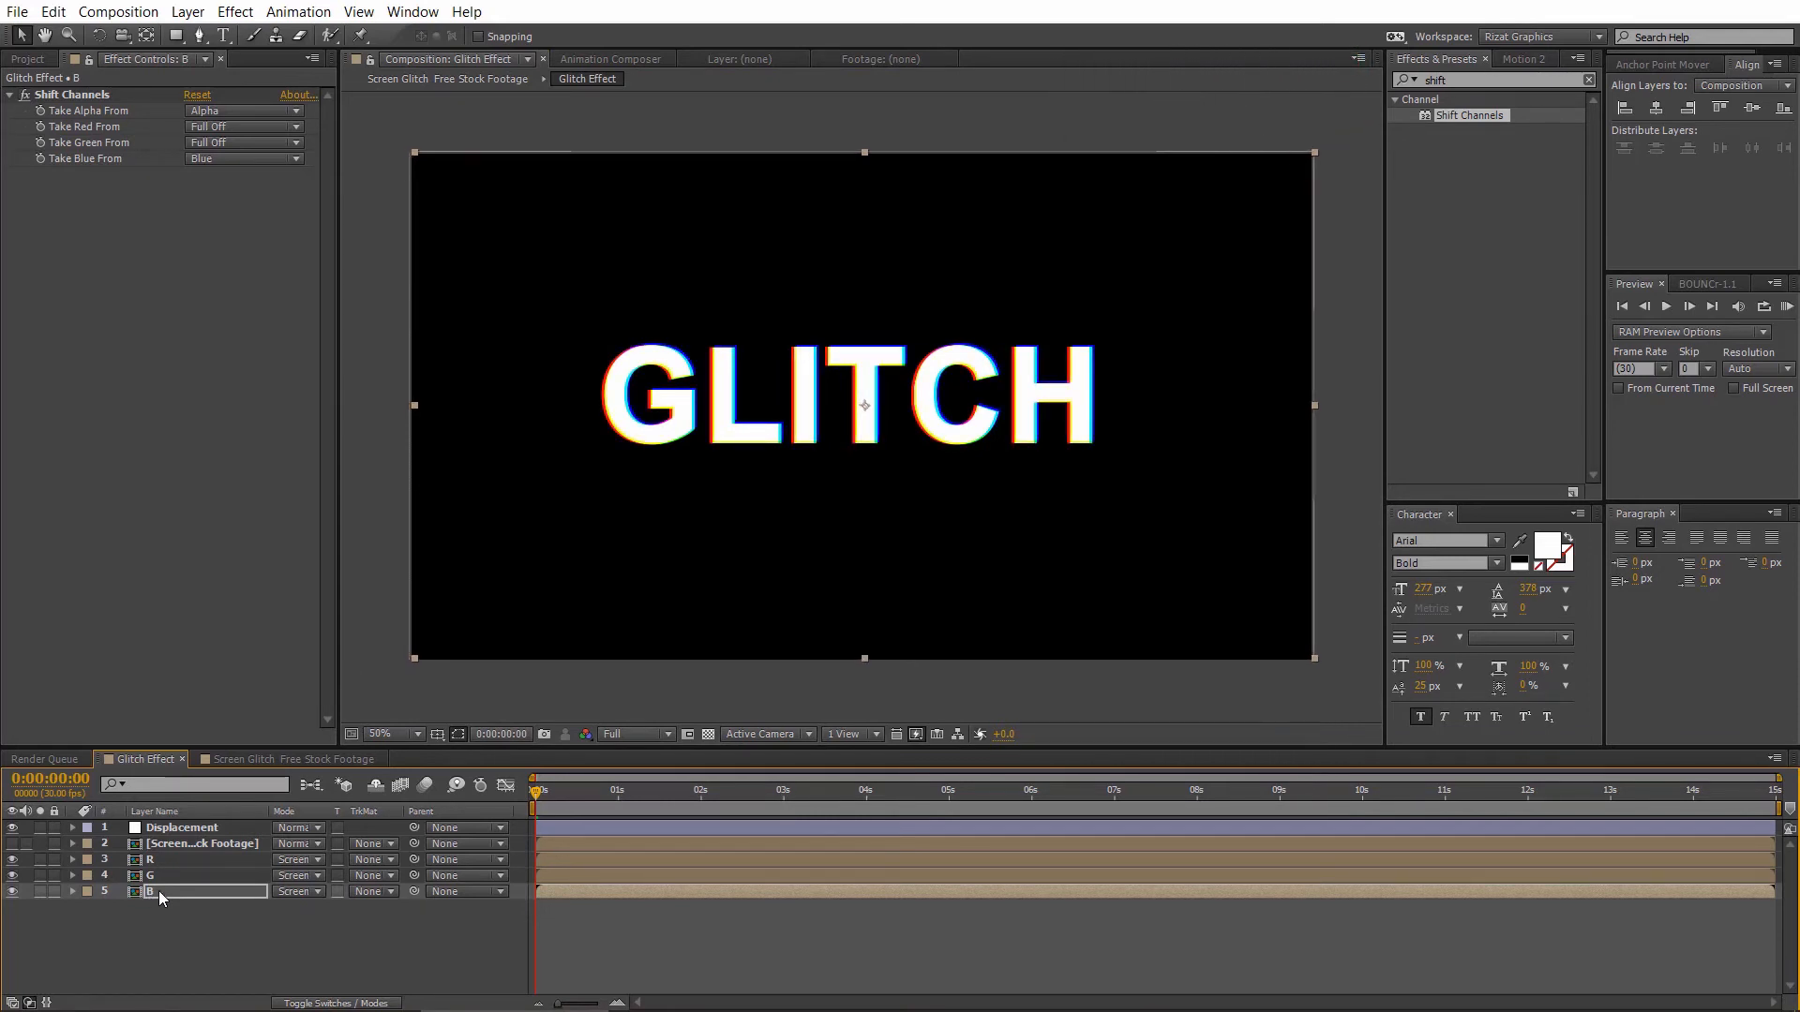
left_click(154, 904)
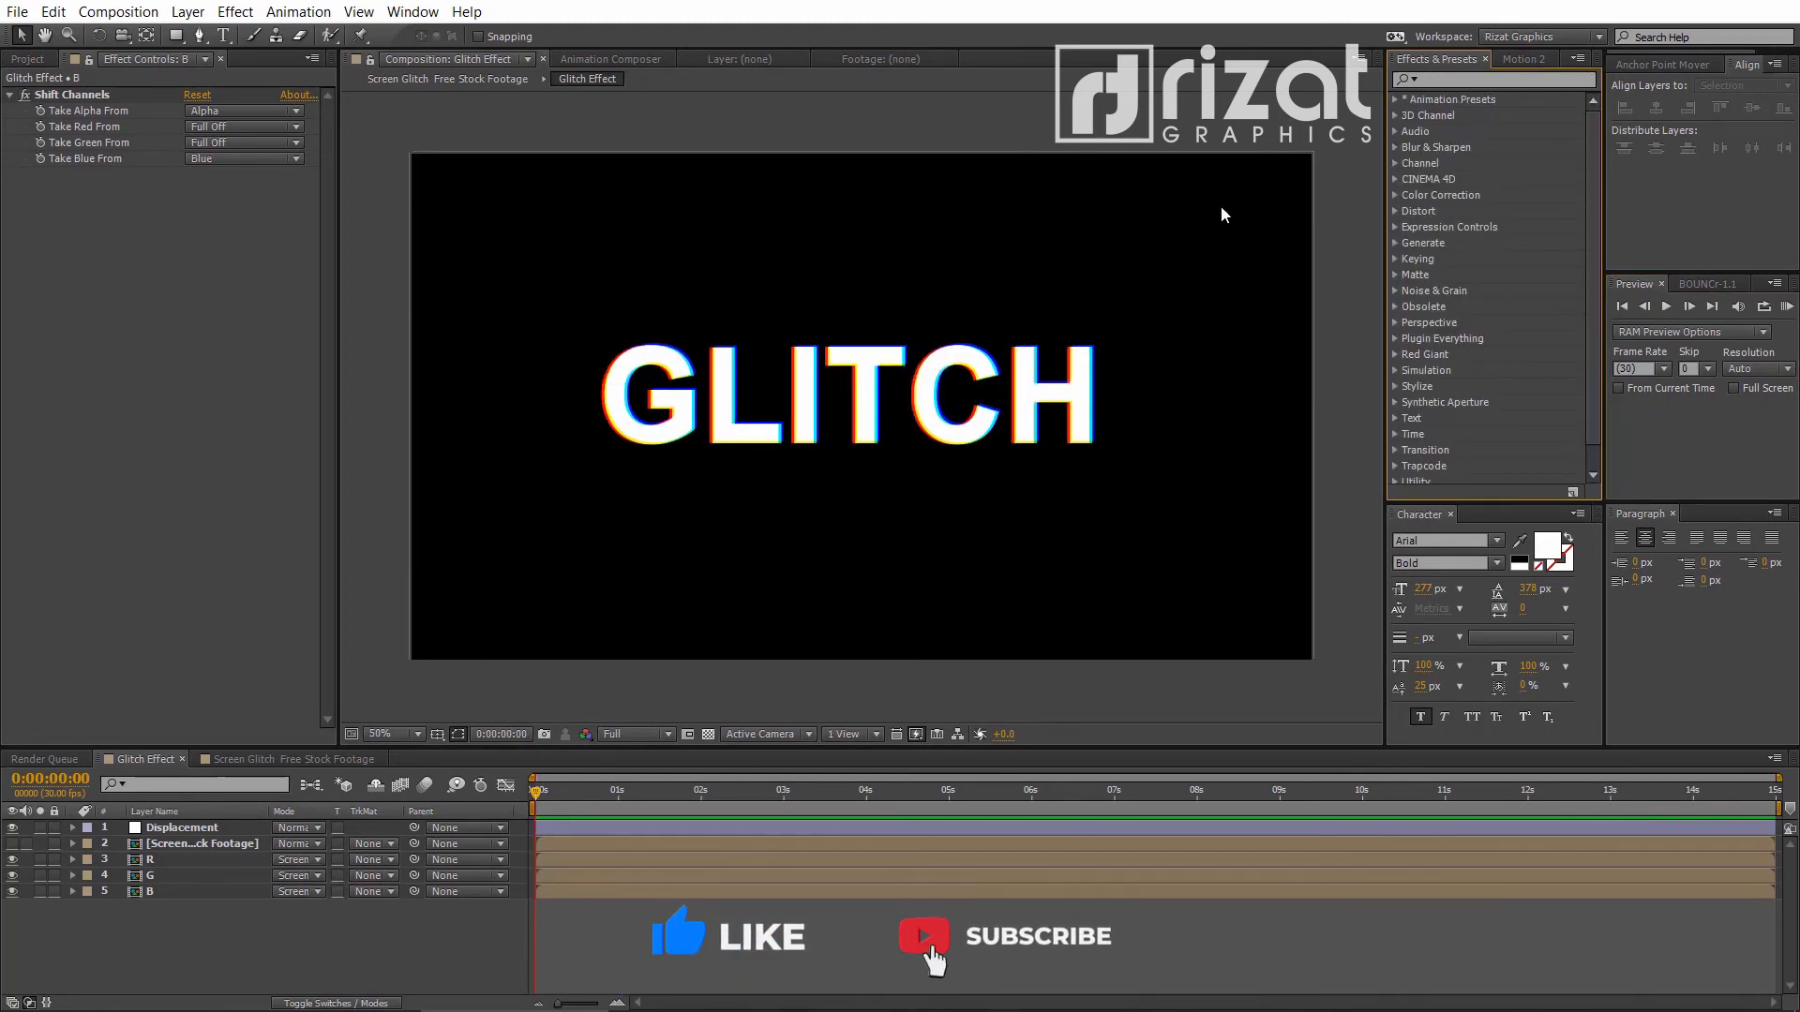
Apply the Bad TV 1 - warp preset to the Displacement layer and run a RAM preview
left_click(635, 637)
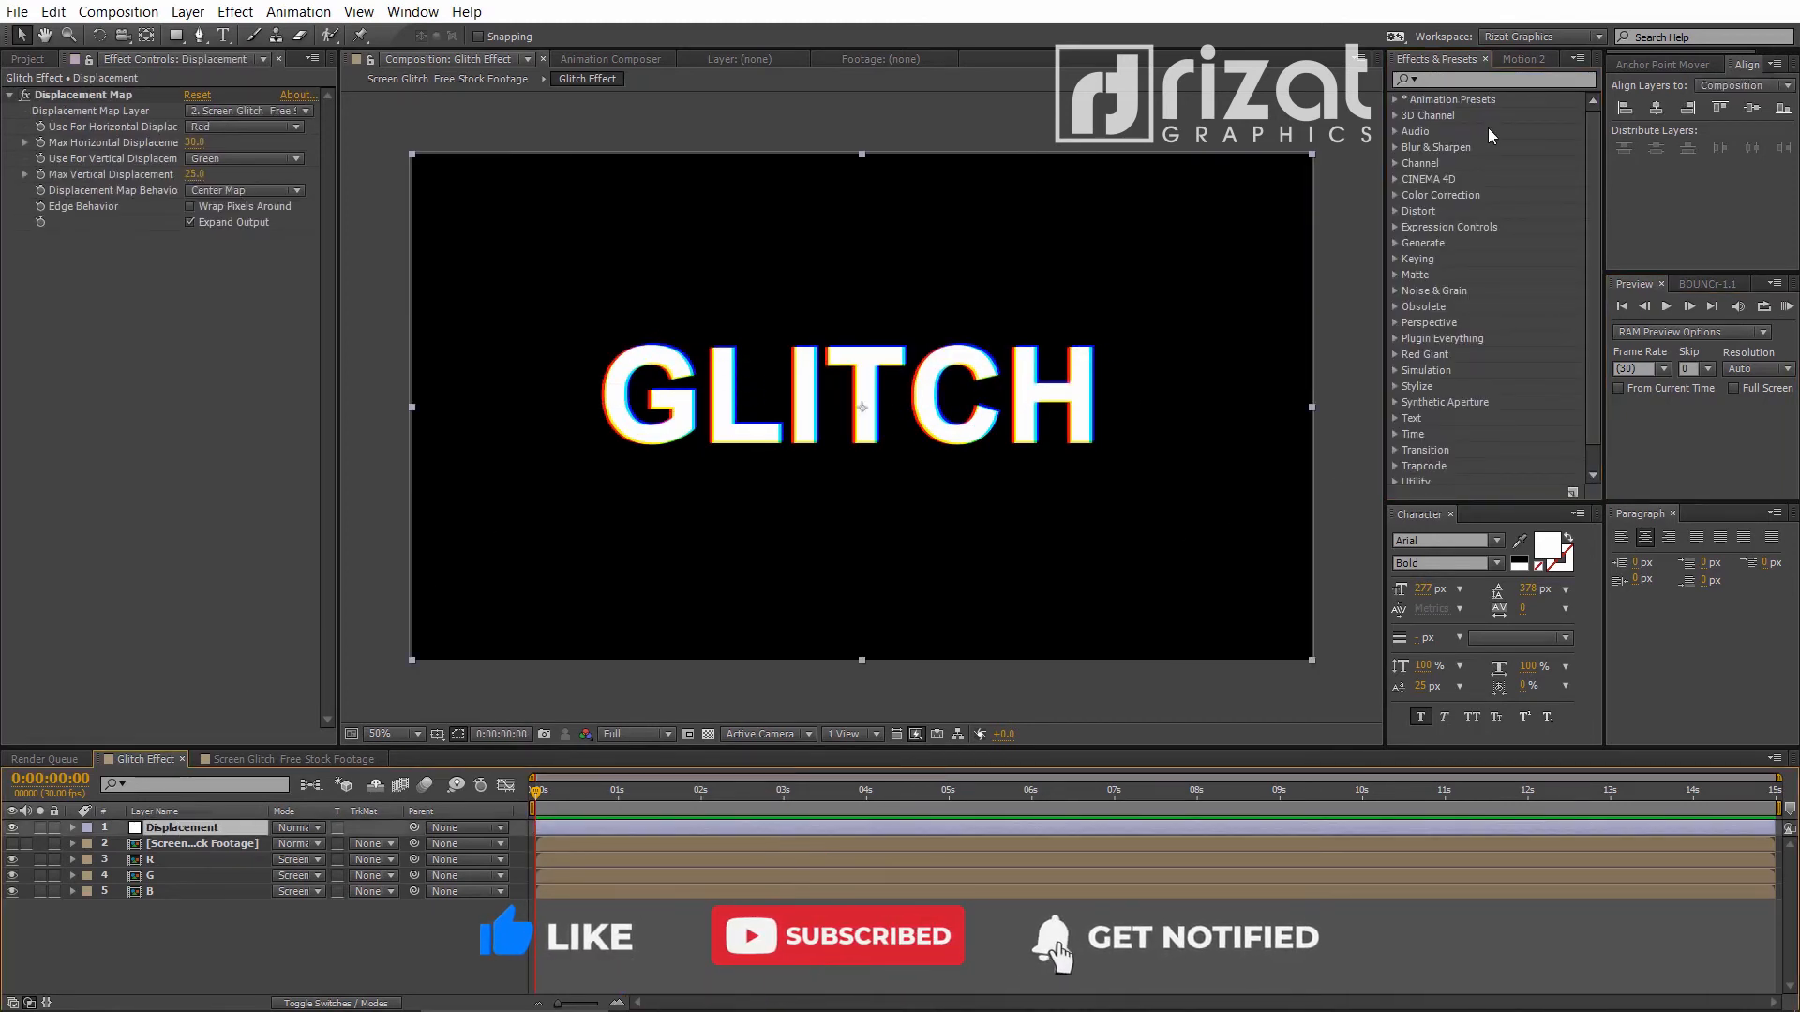
left_click(1479, 79)
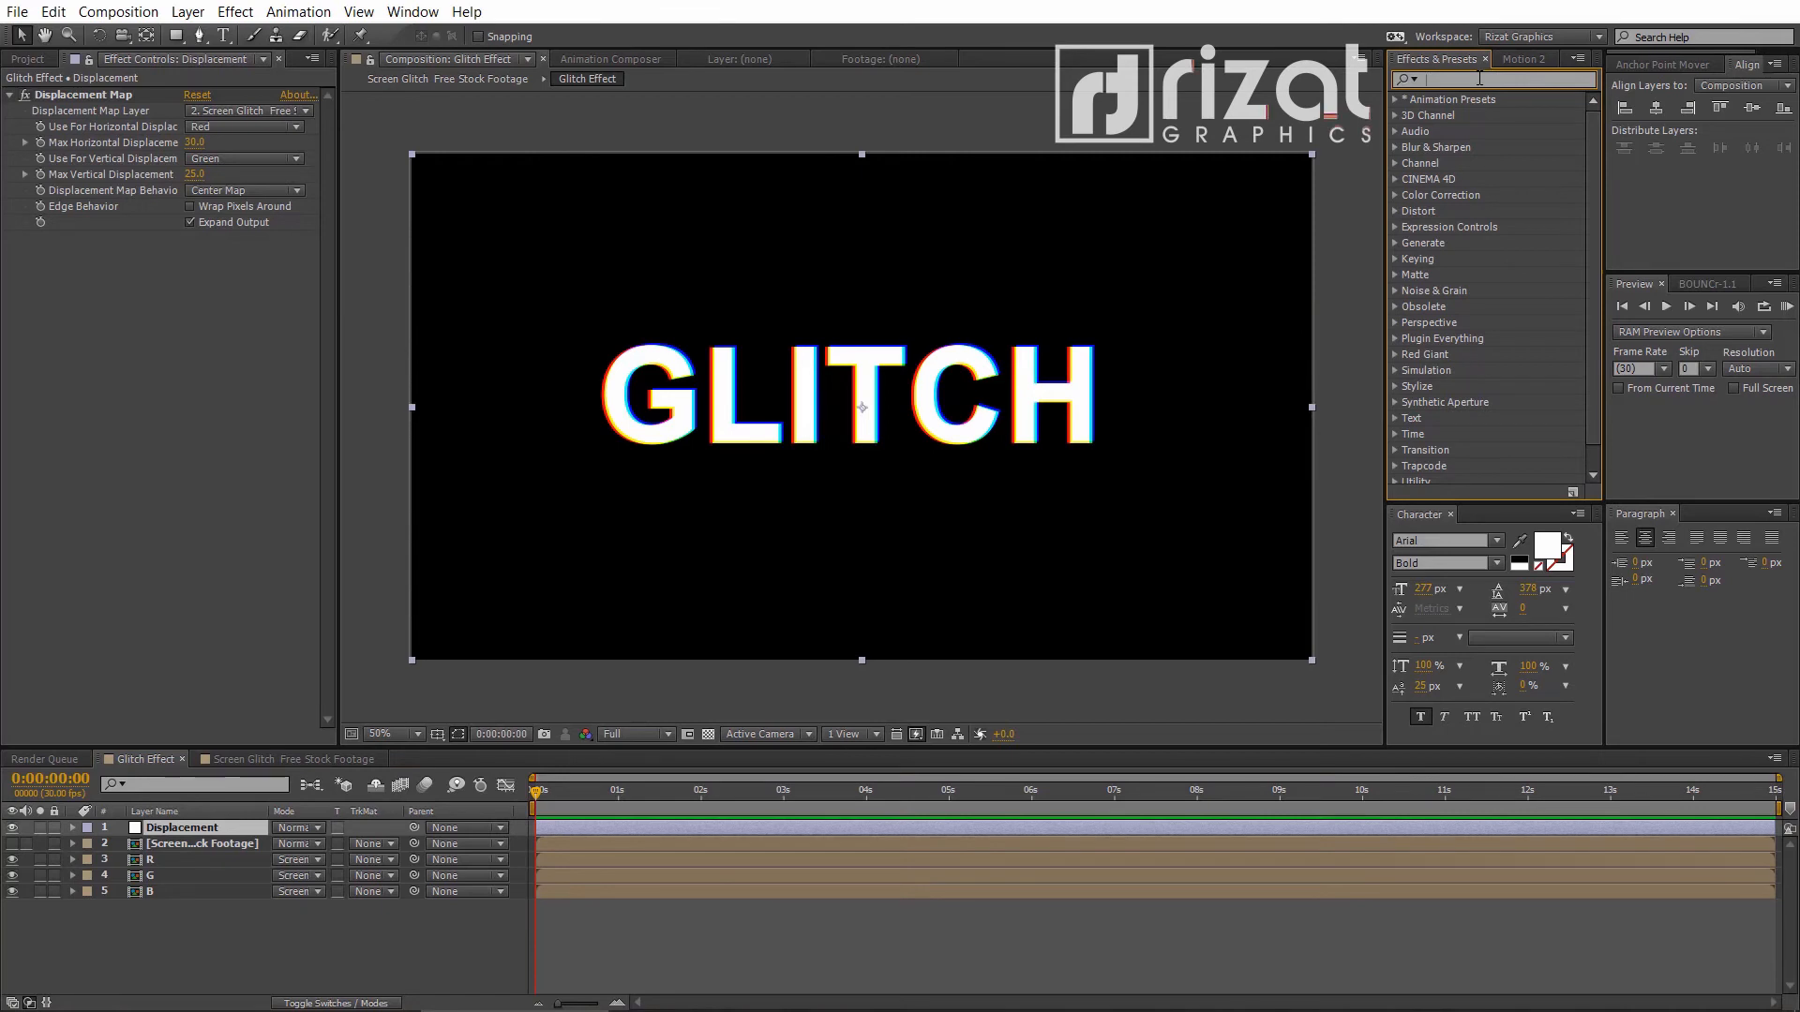
type("bad")
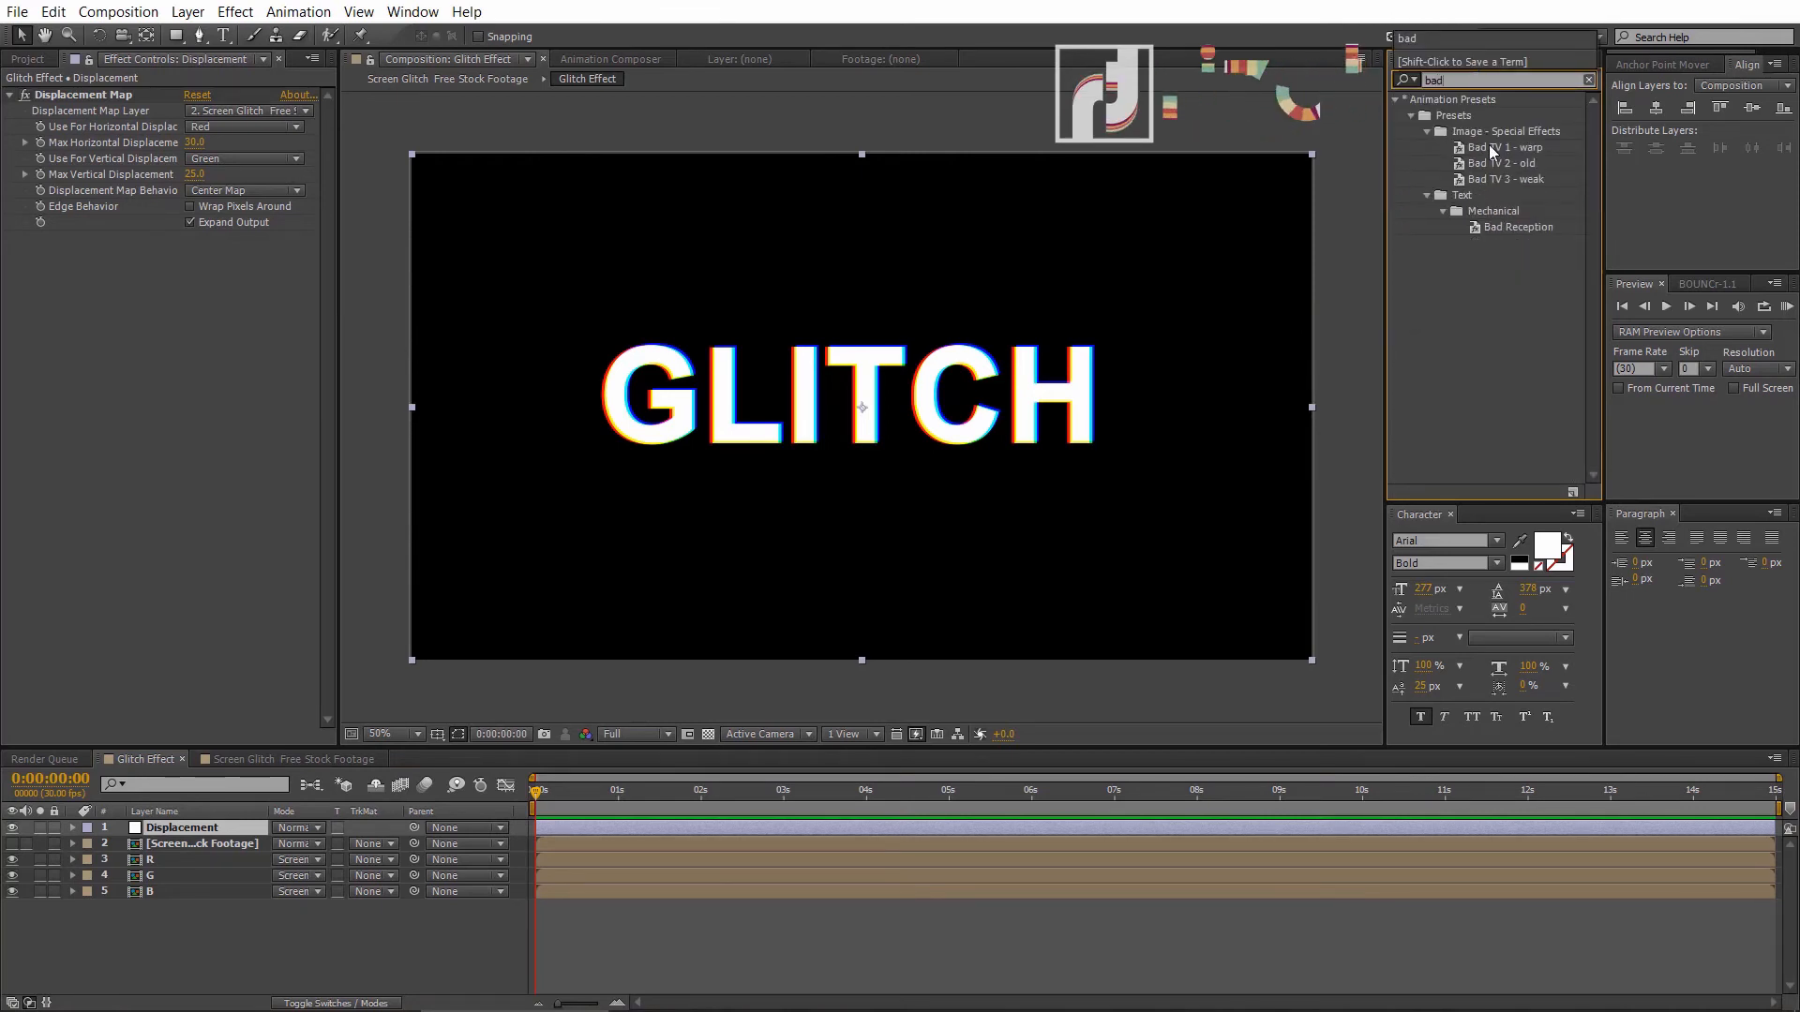
left_click_drag(1488, 147, 928, 421)
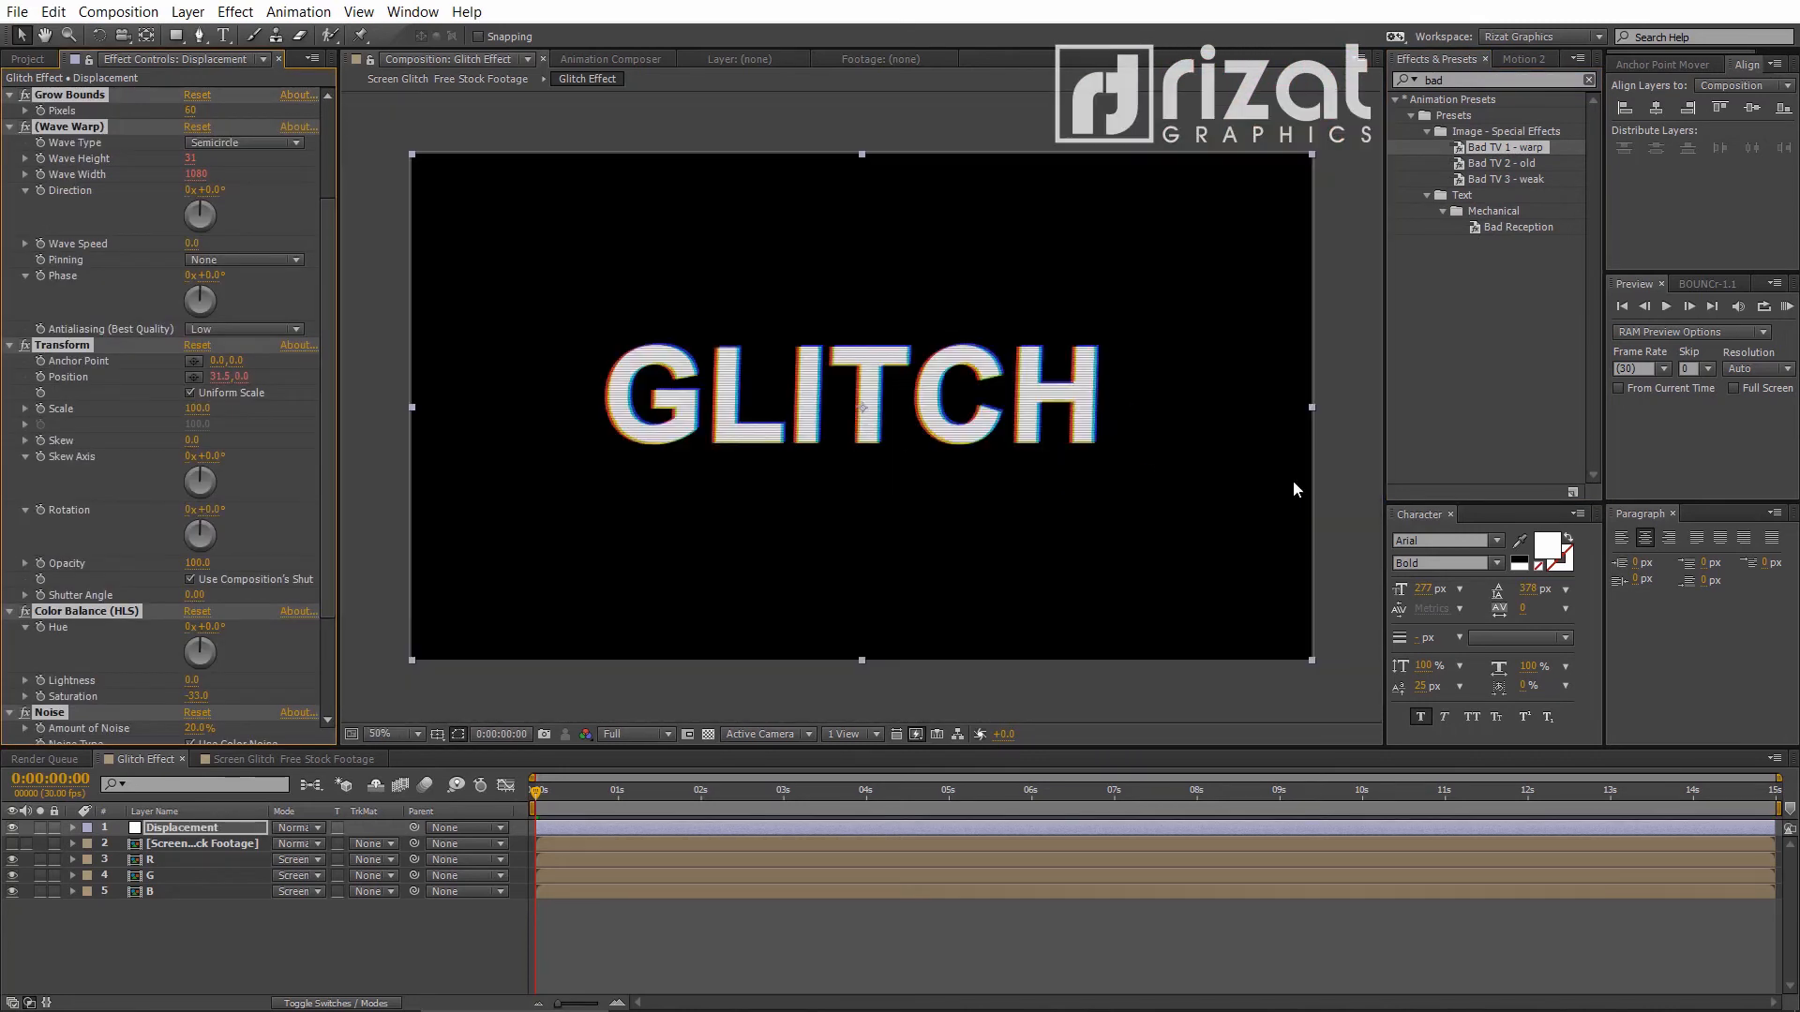
left_click(1787, 309)
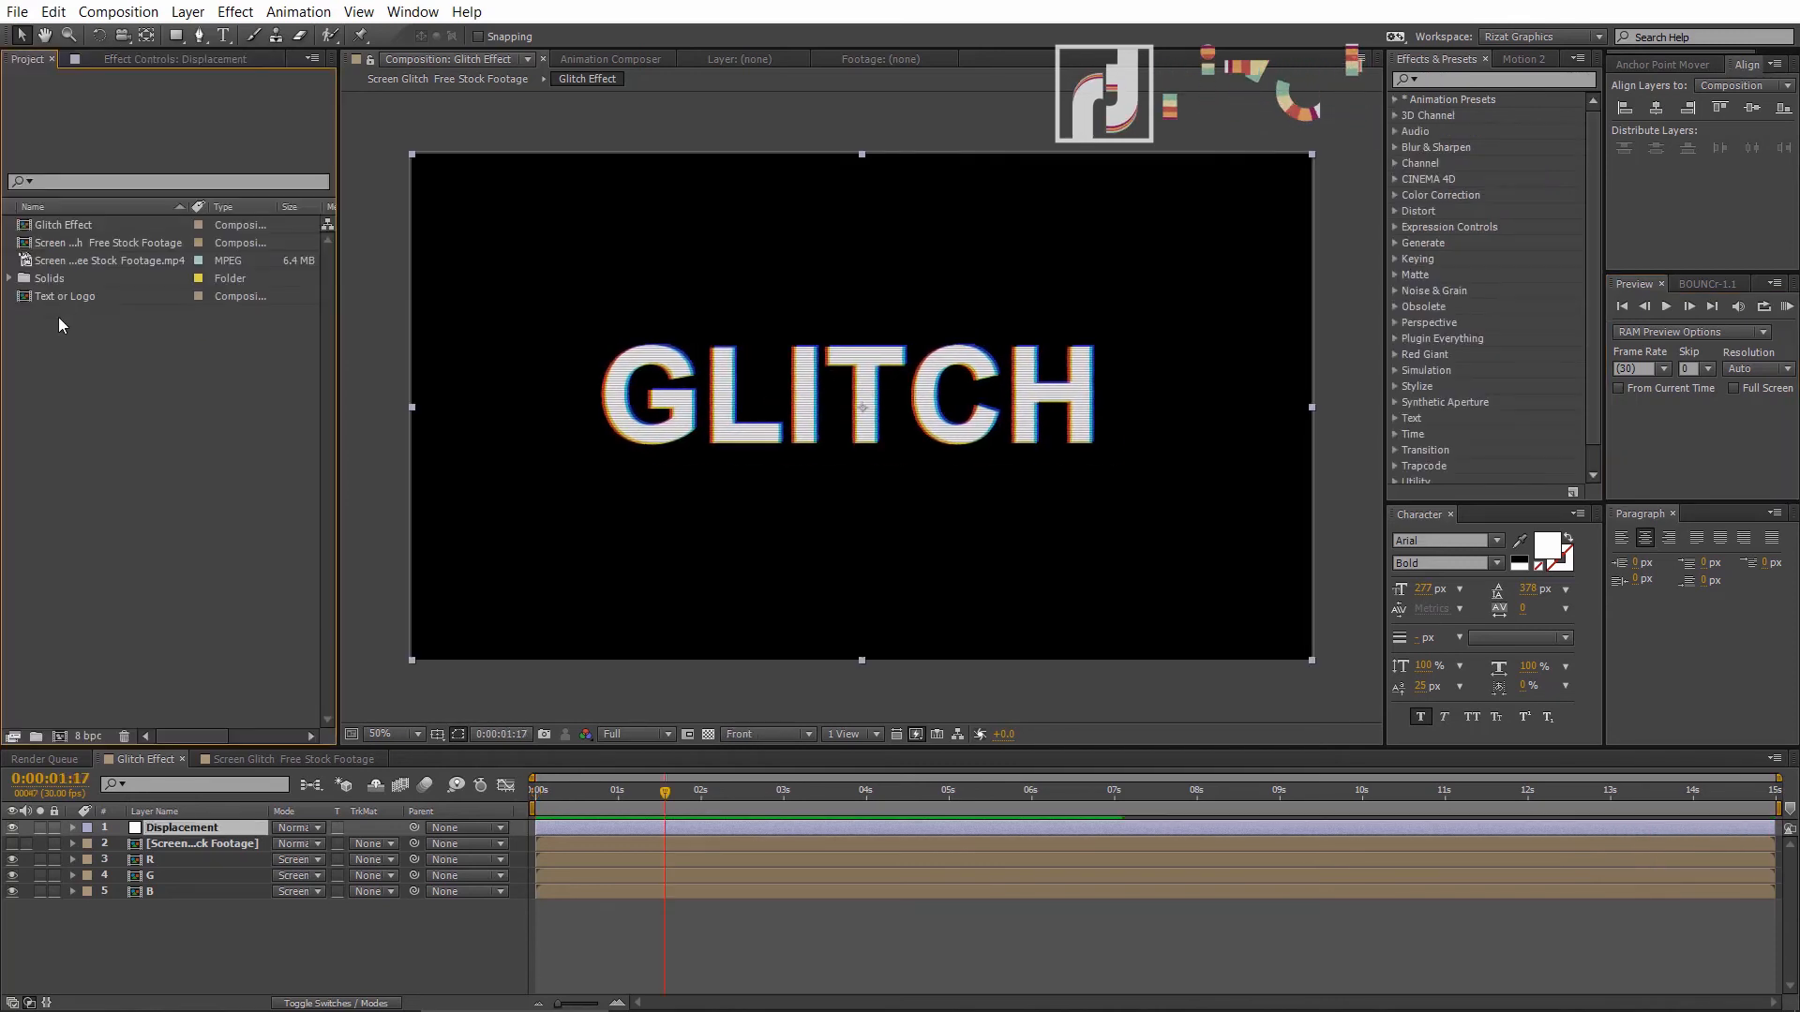
Open the Text or Logo composition and import the RT-Rizat-white PNG from the Glitch Effect folder as footage
double_click(64, 294)
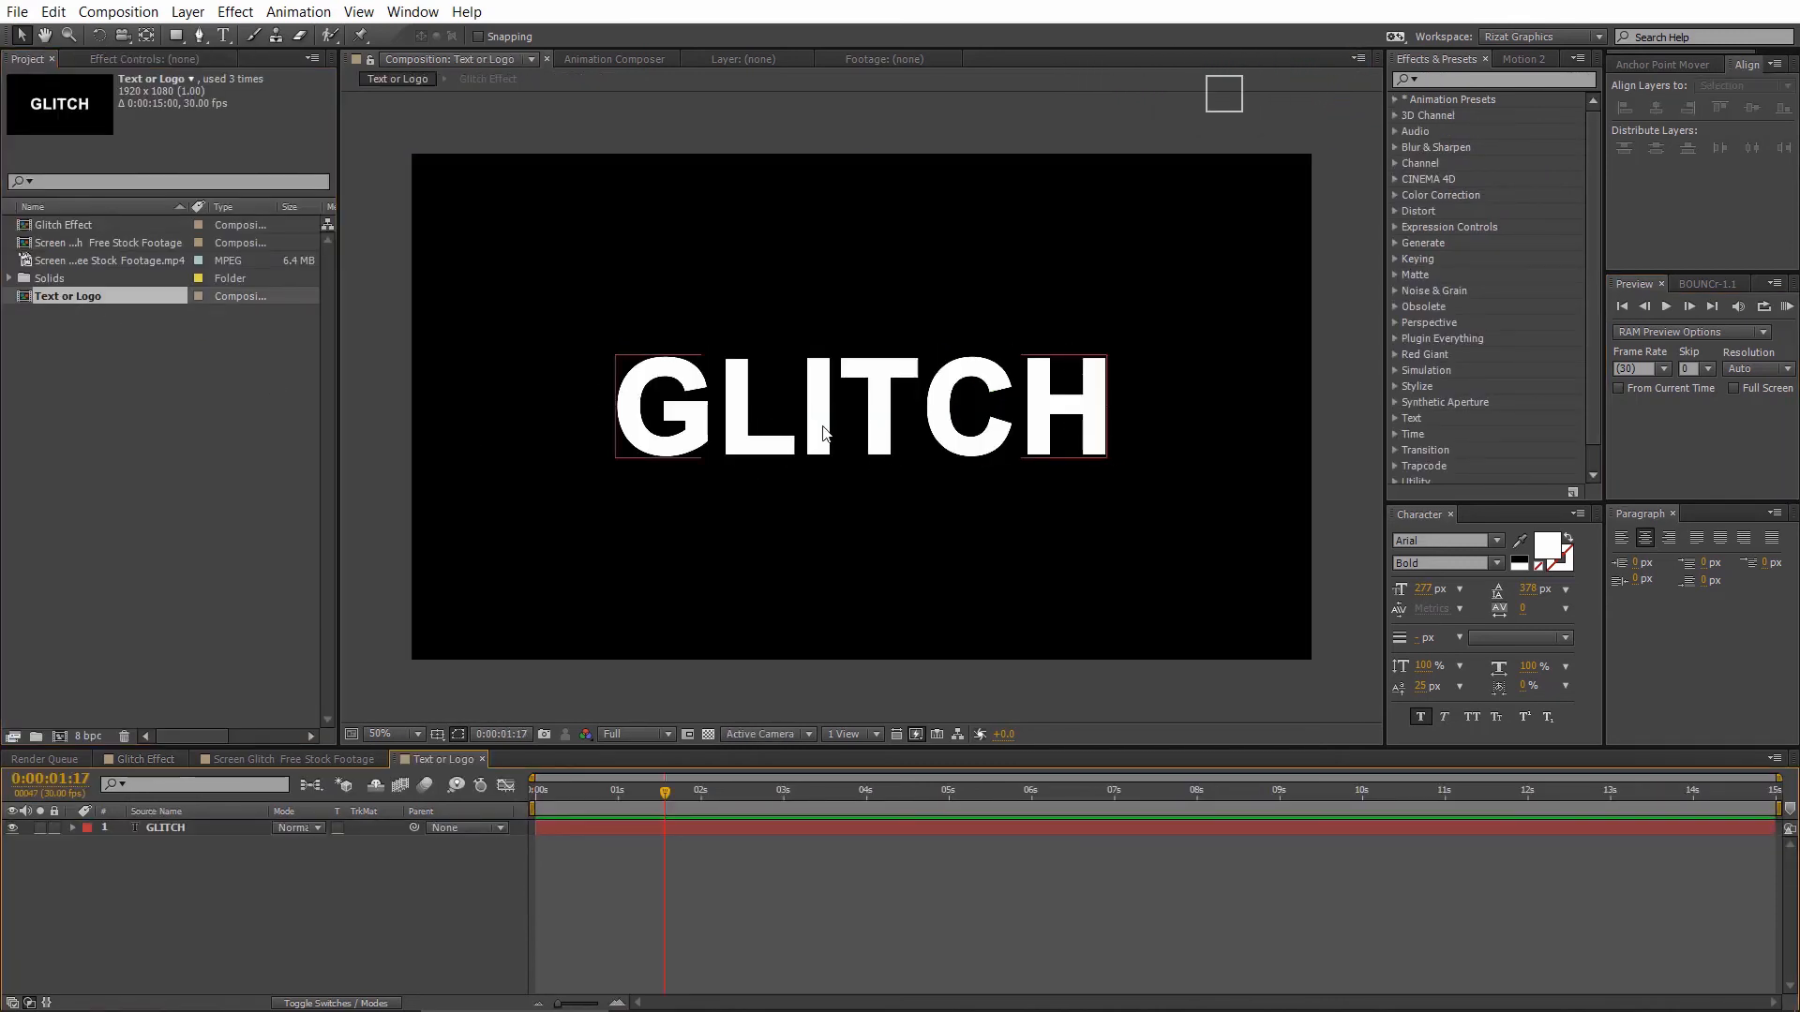
left_click(17, 11)
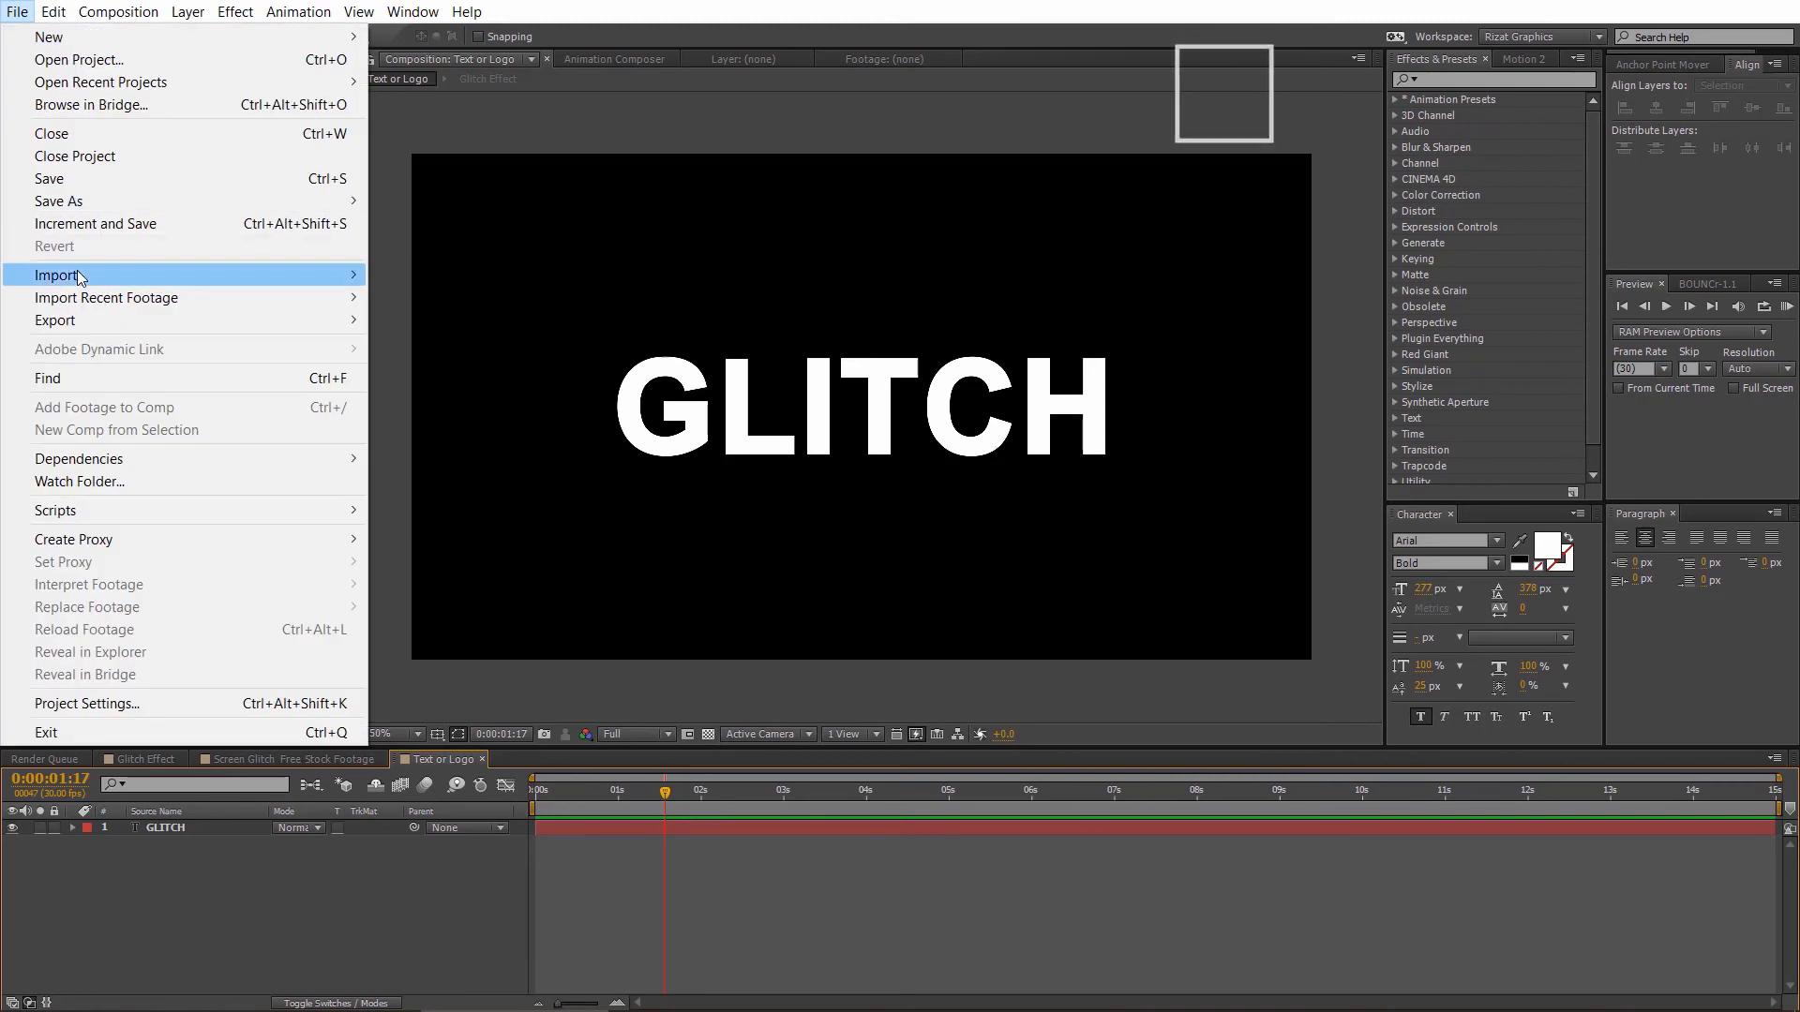
mouse_move(281, 274)
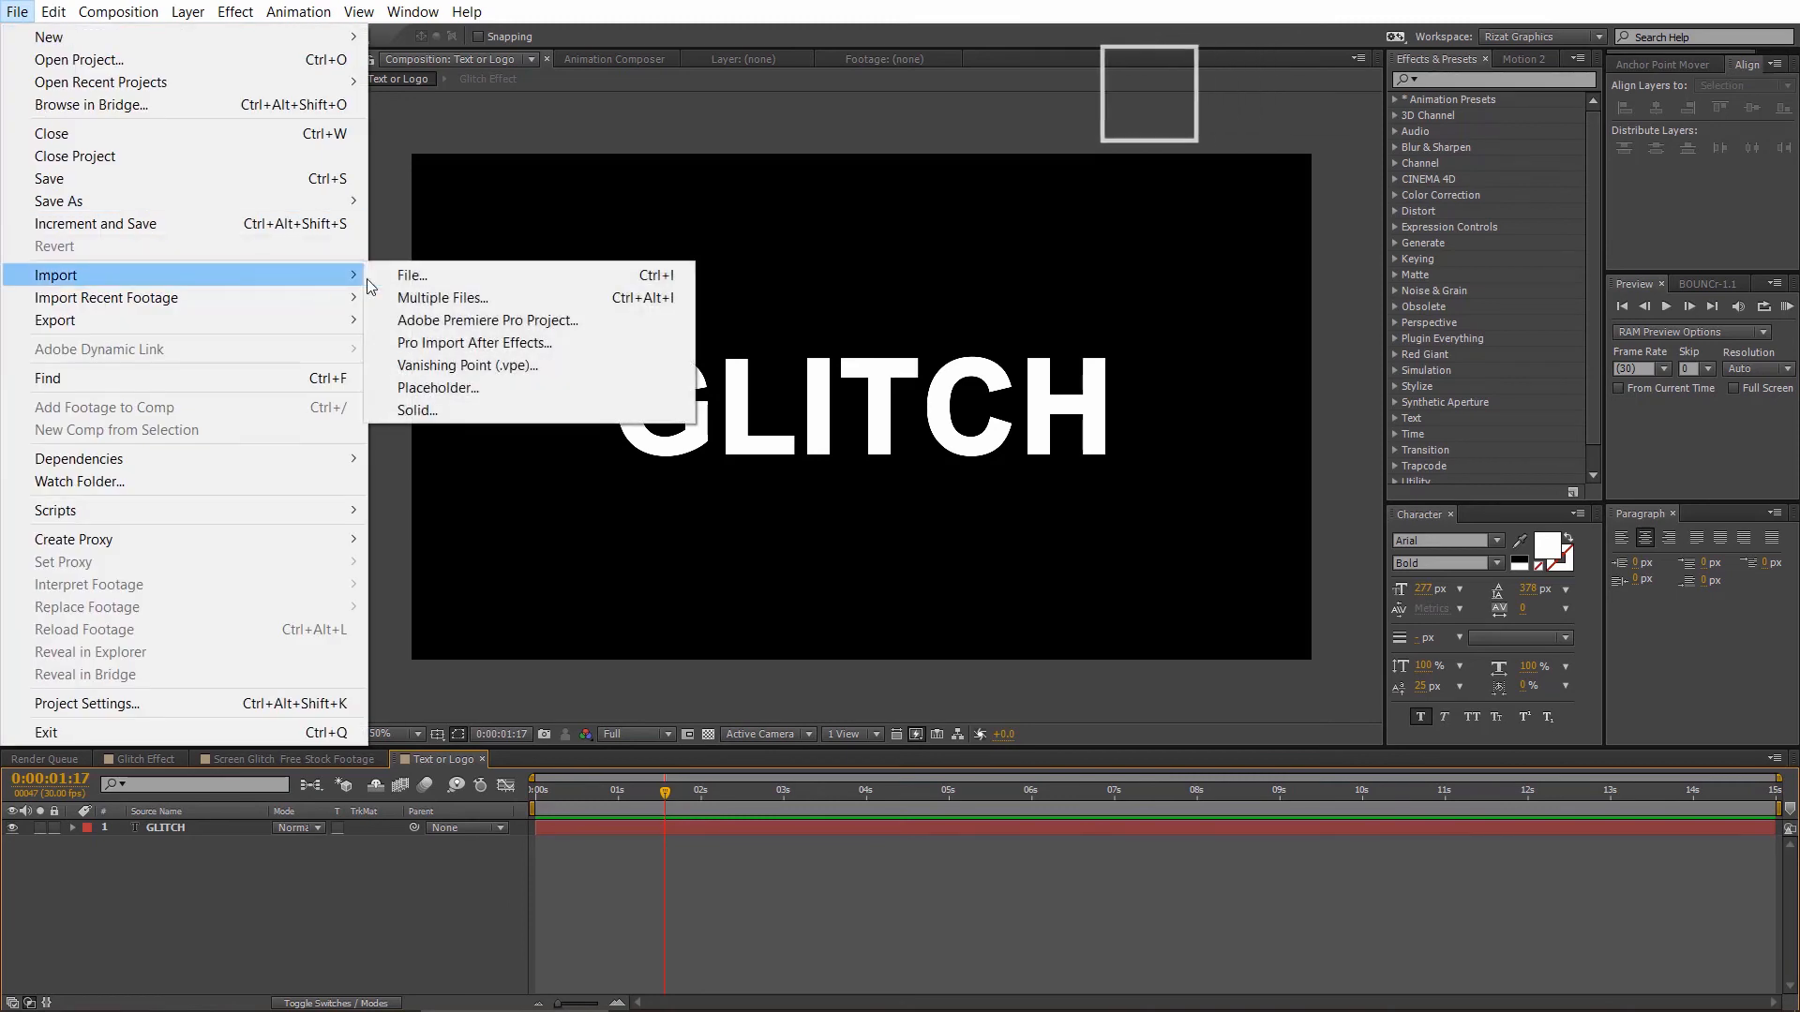
left_click(414, 268)
left_click(318, 251)
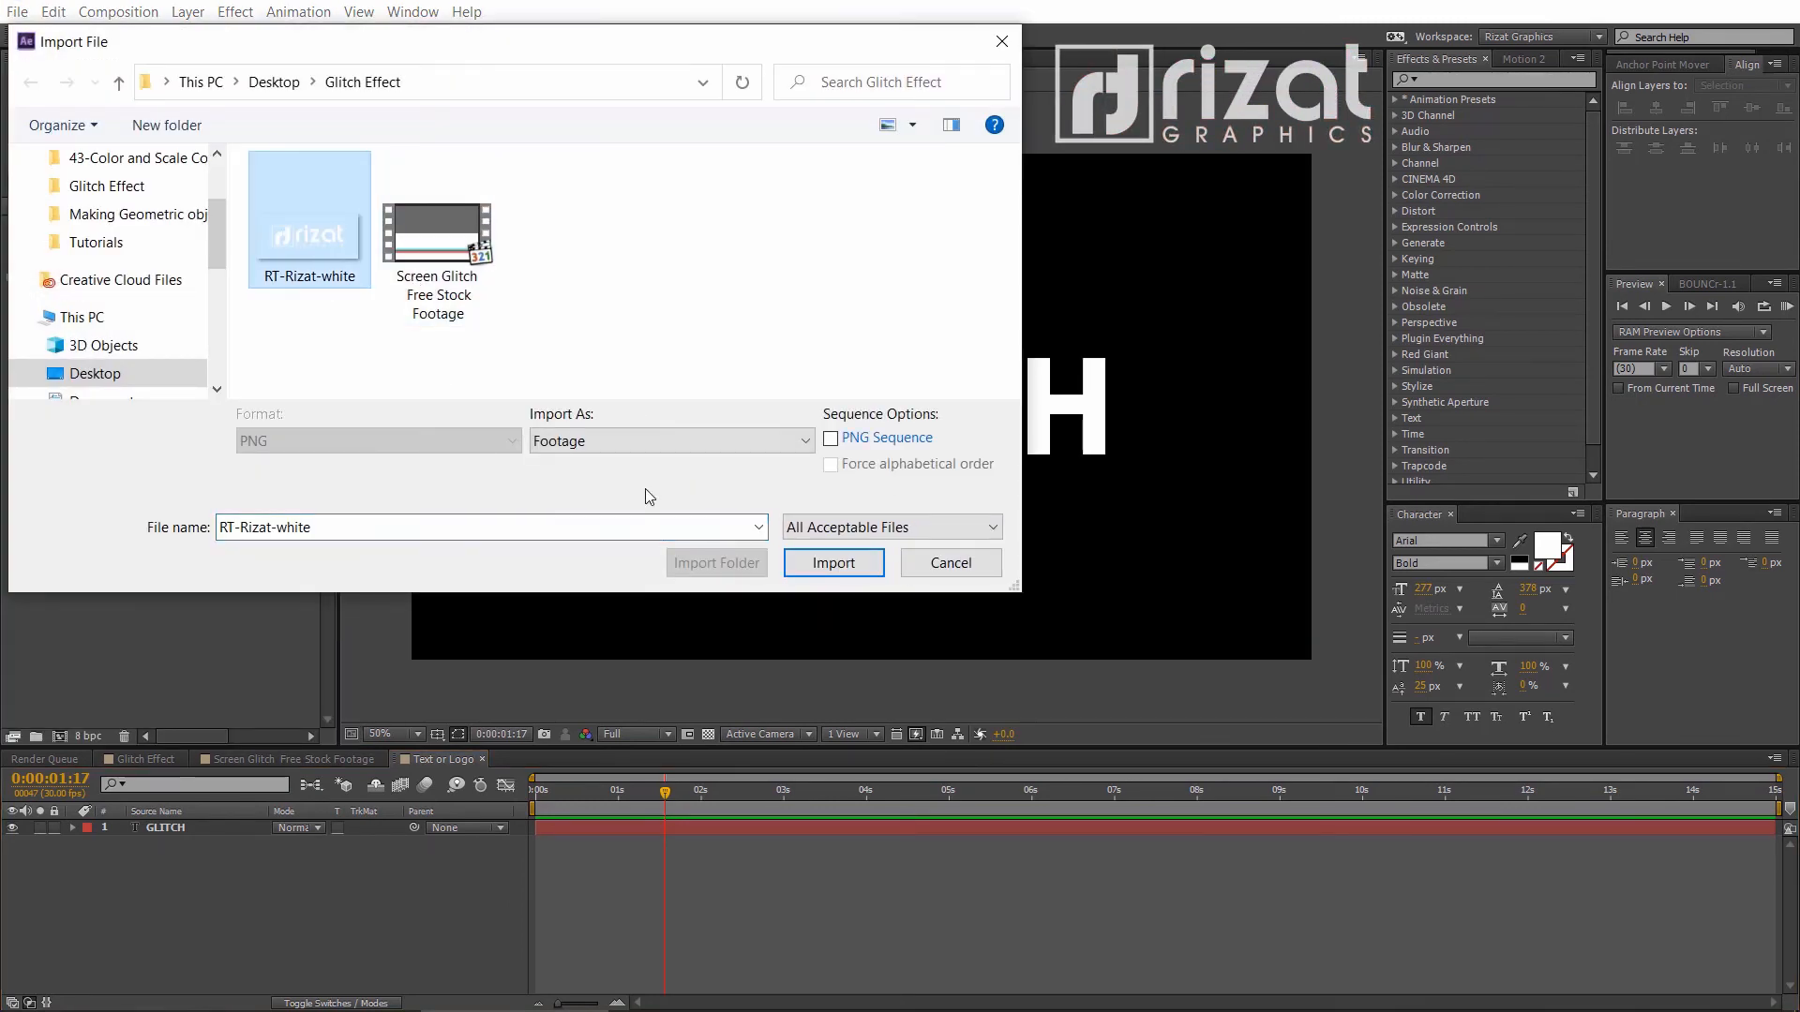
left_click(823, 565)
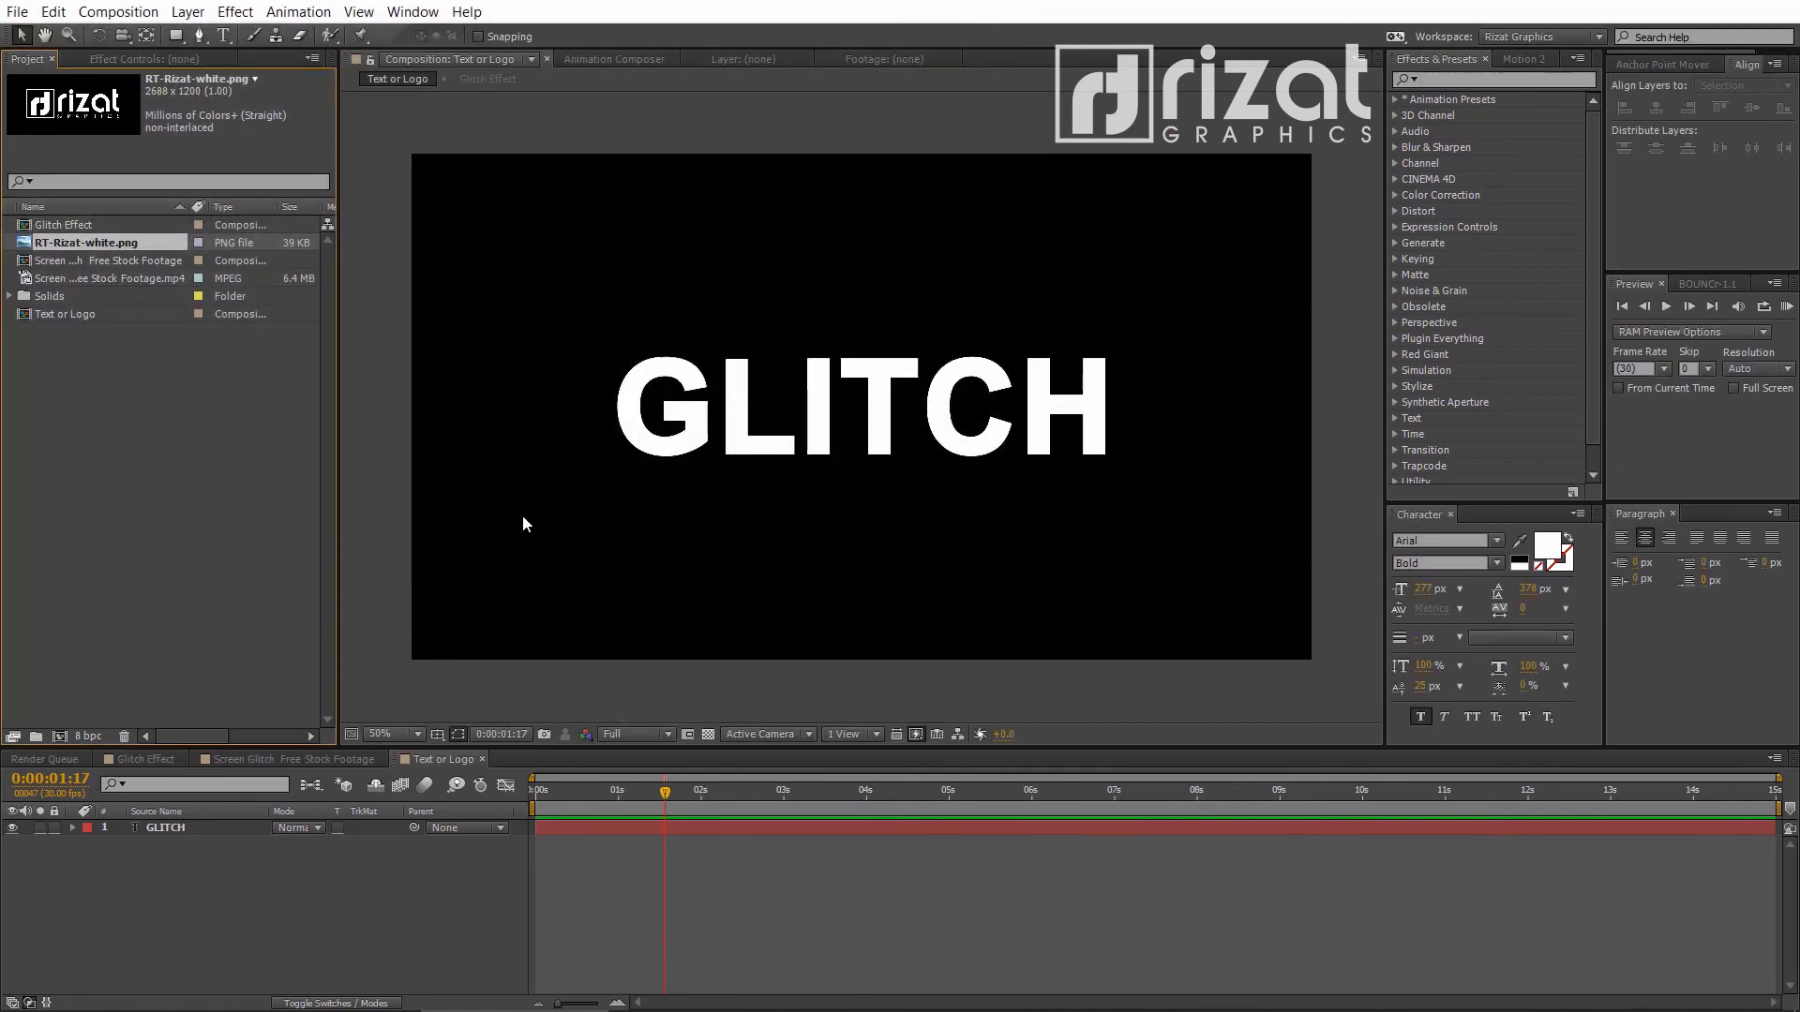
Place RT-Rizat-white.png above the GLITCH text layer in the Text or Logo composition and hide the text layer
left_click_drag(103, 246, 126, 825)
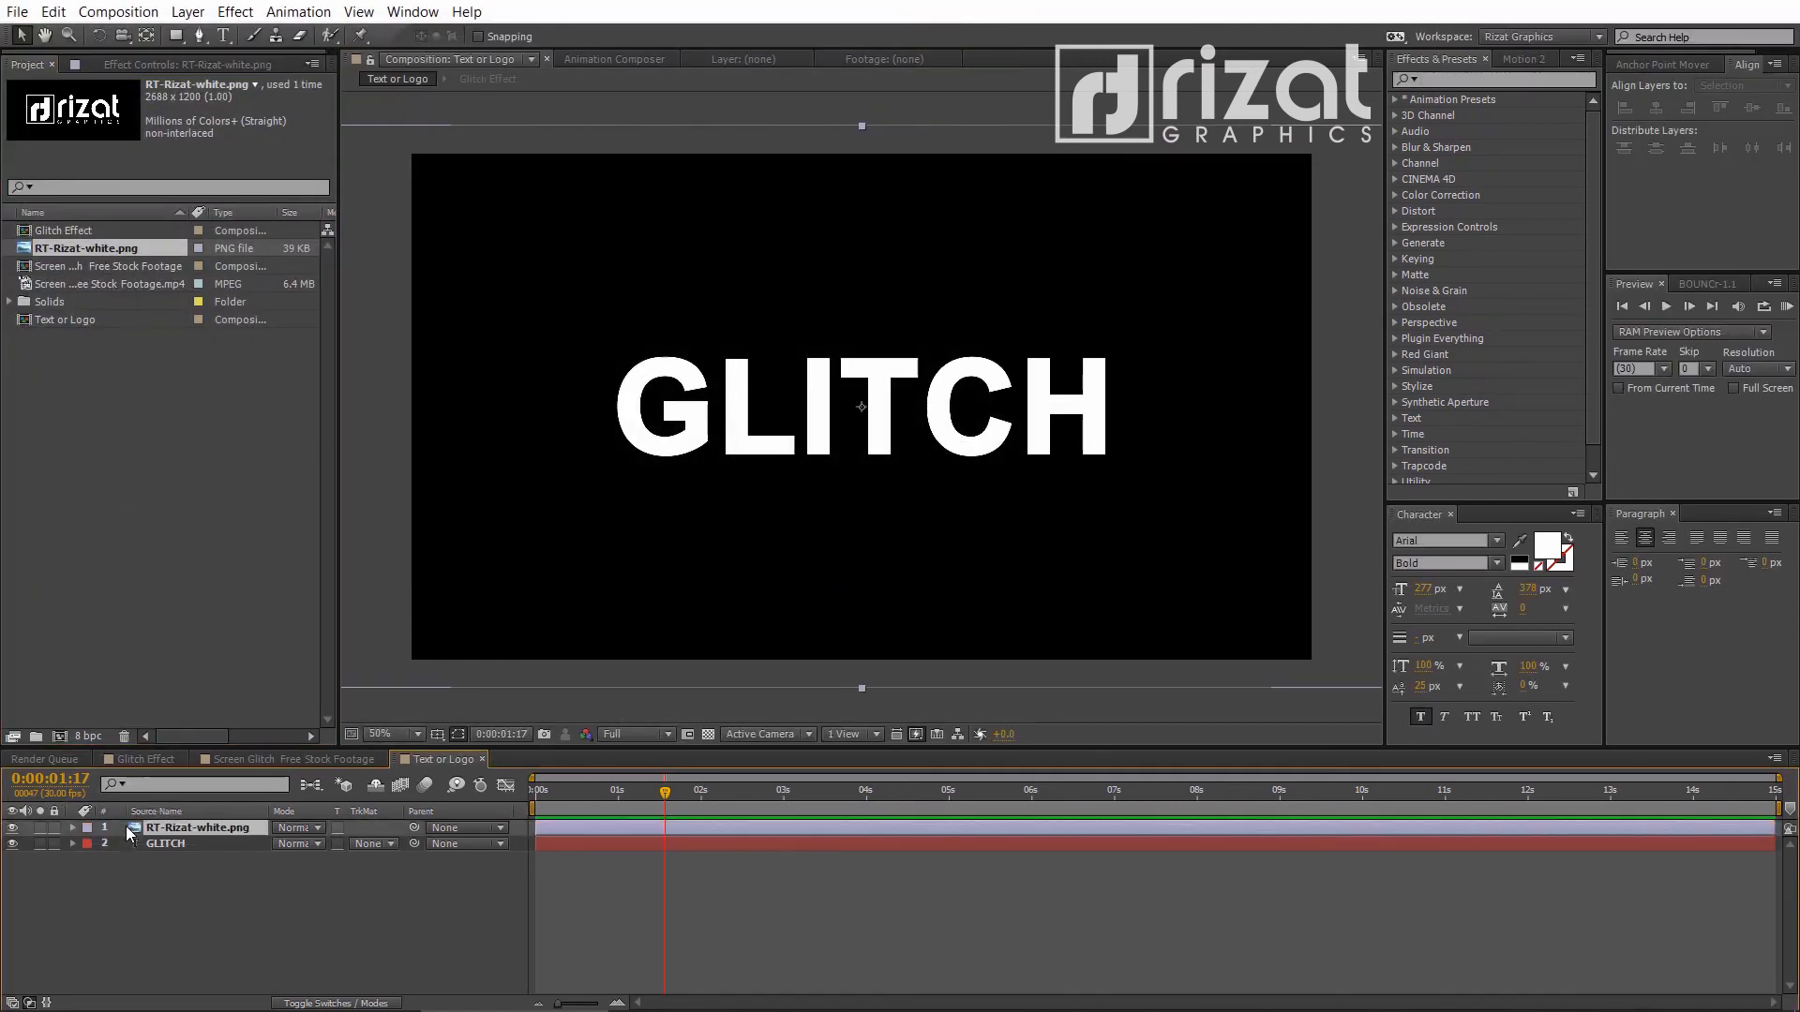
left_click(13, 843)
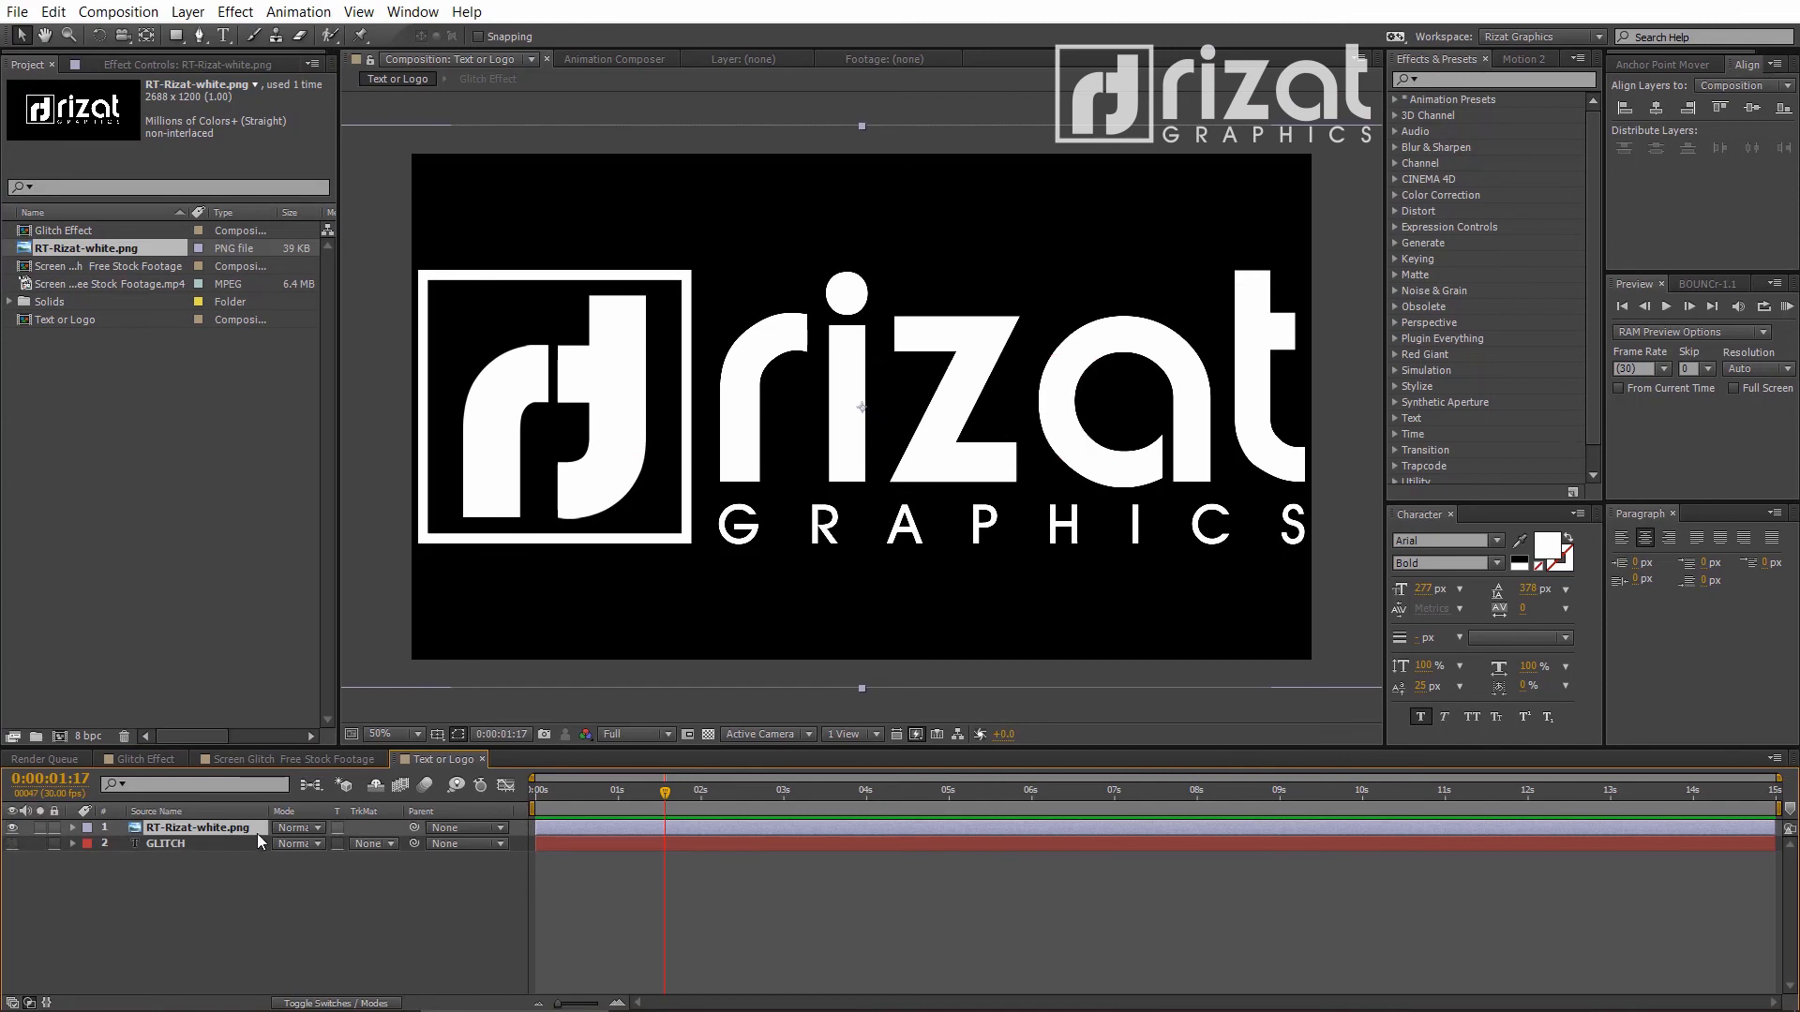
Scale the RT-Rizat-white.png layer to 53% and align it to the centre of the composition
key("s")
left_click_drag(303, 843, 249, 828)
key("alt+KP_Subtract")
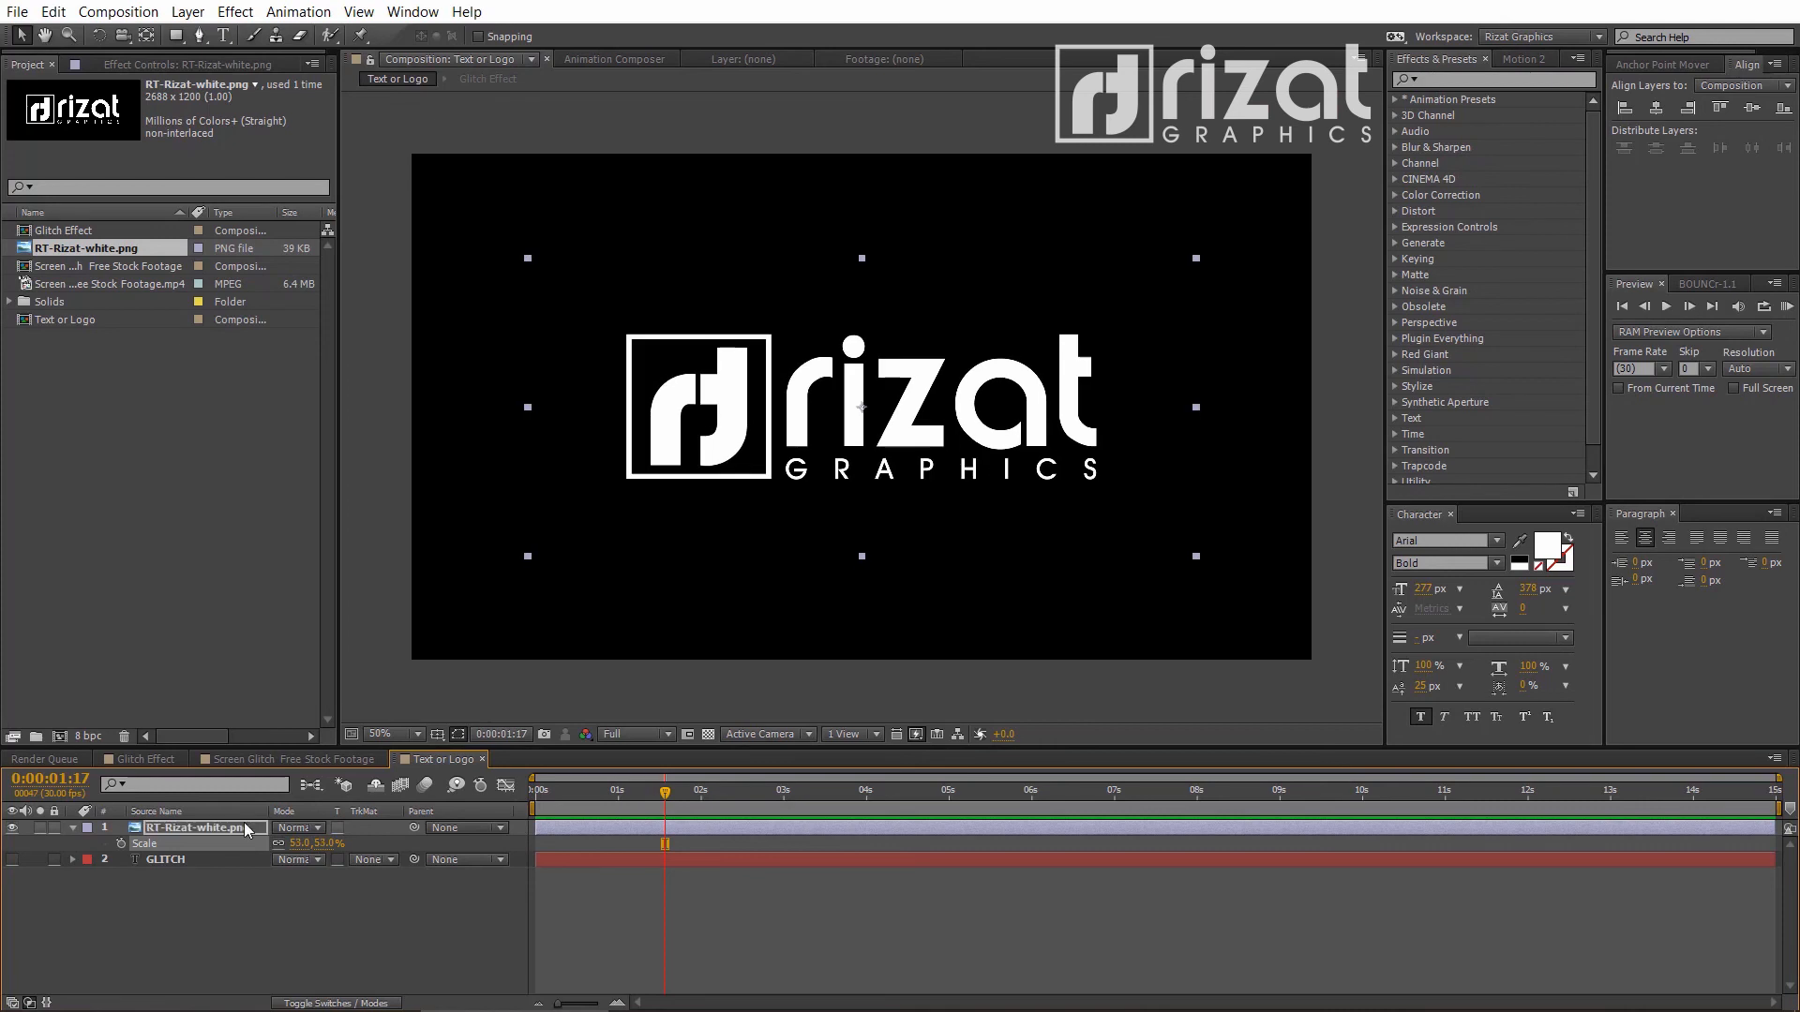
left_click(1667, 113)
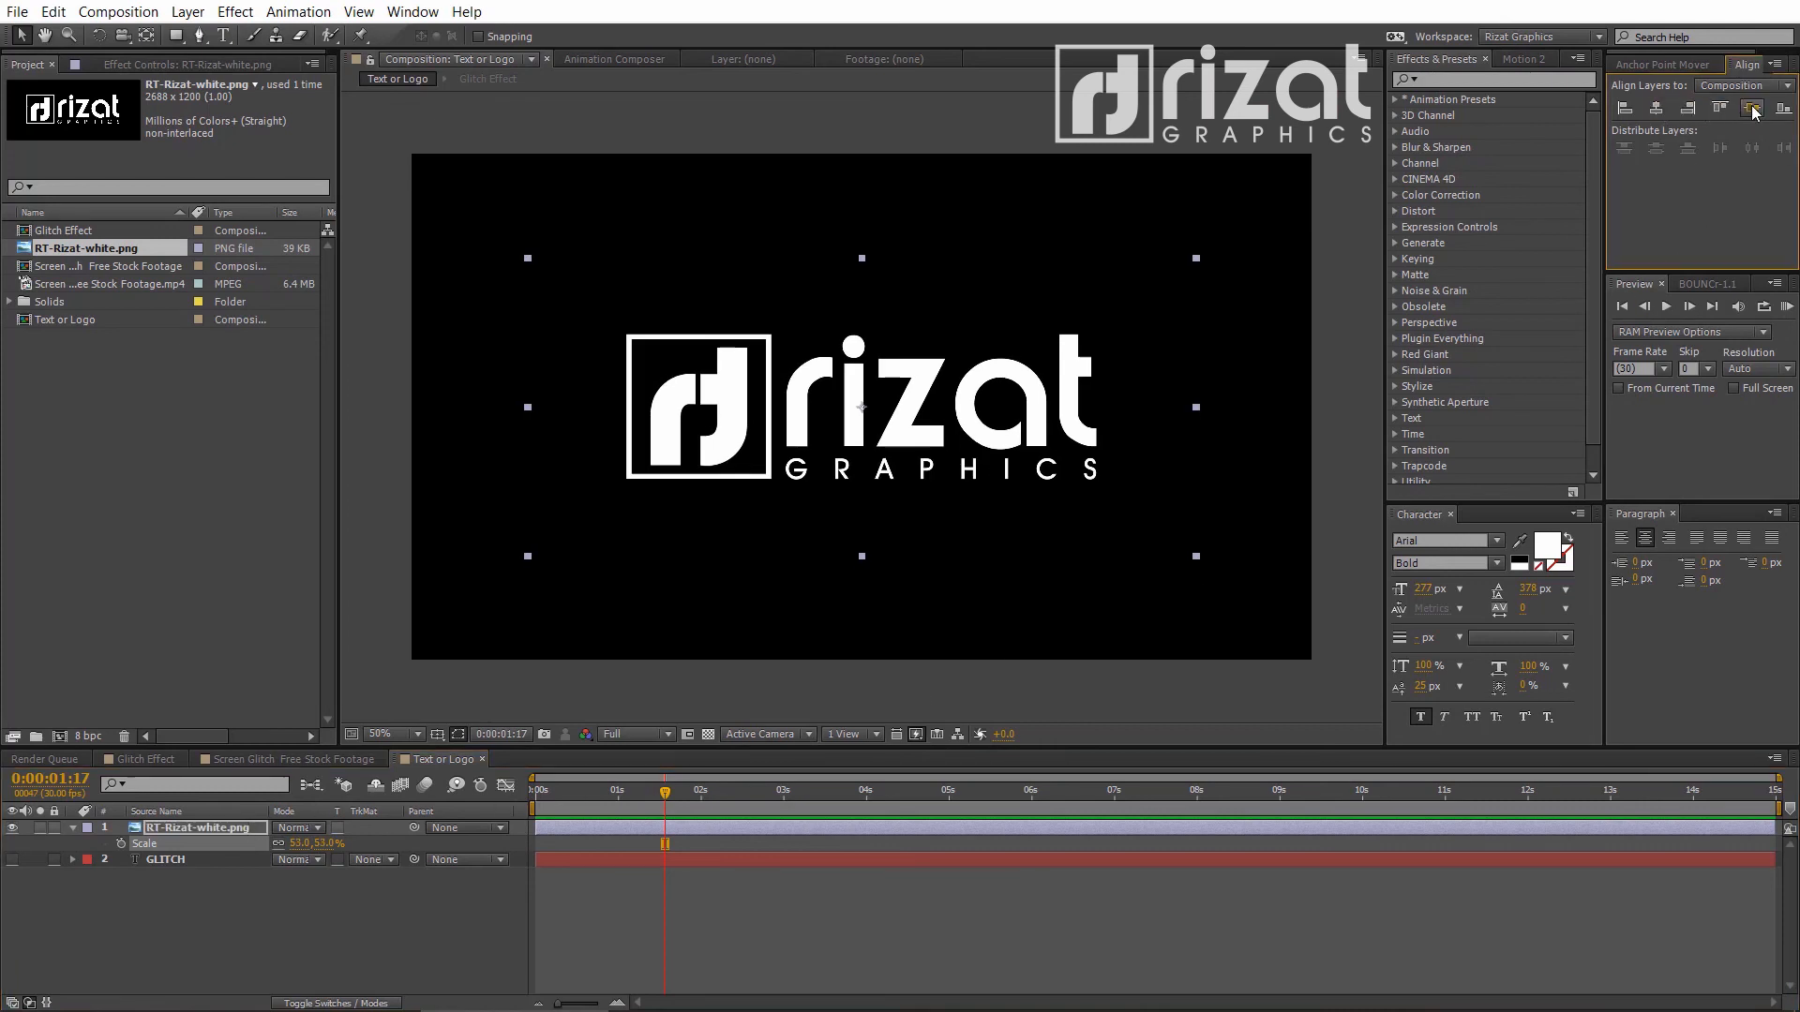
left_click(855, 910)
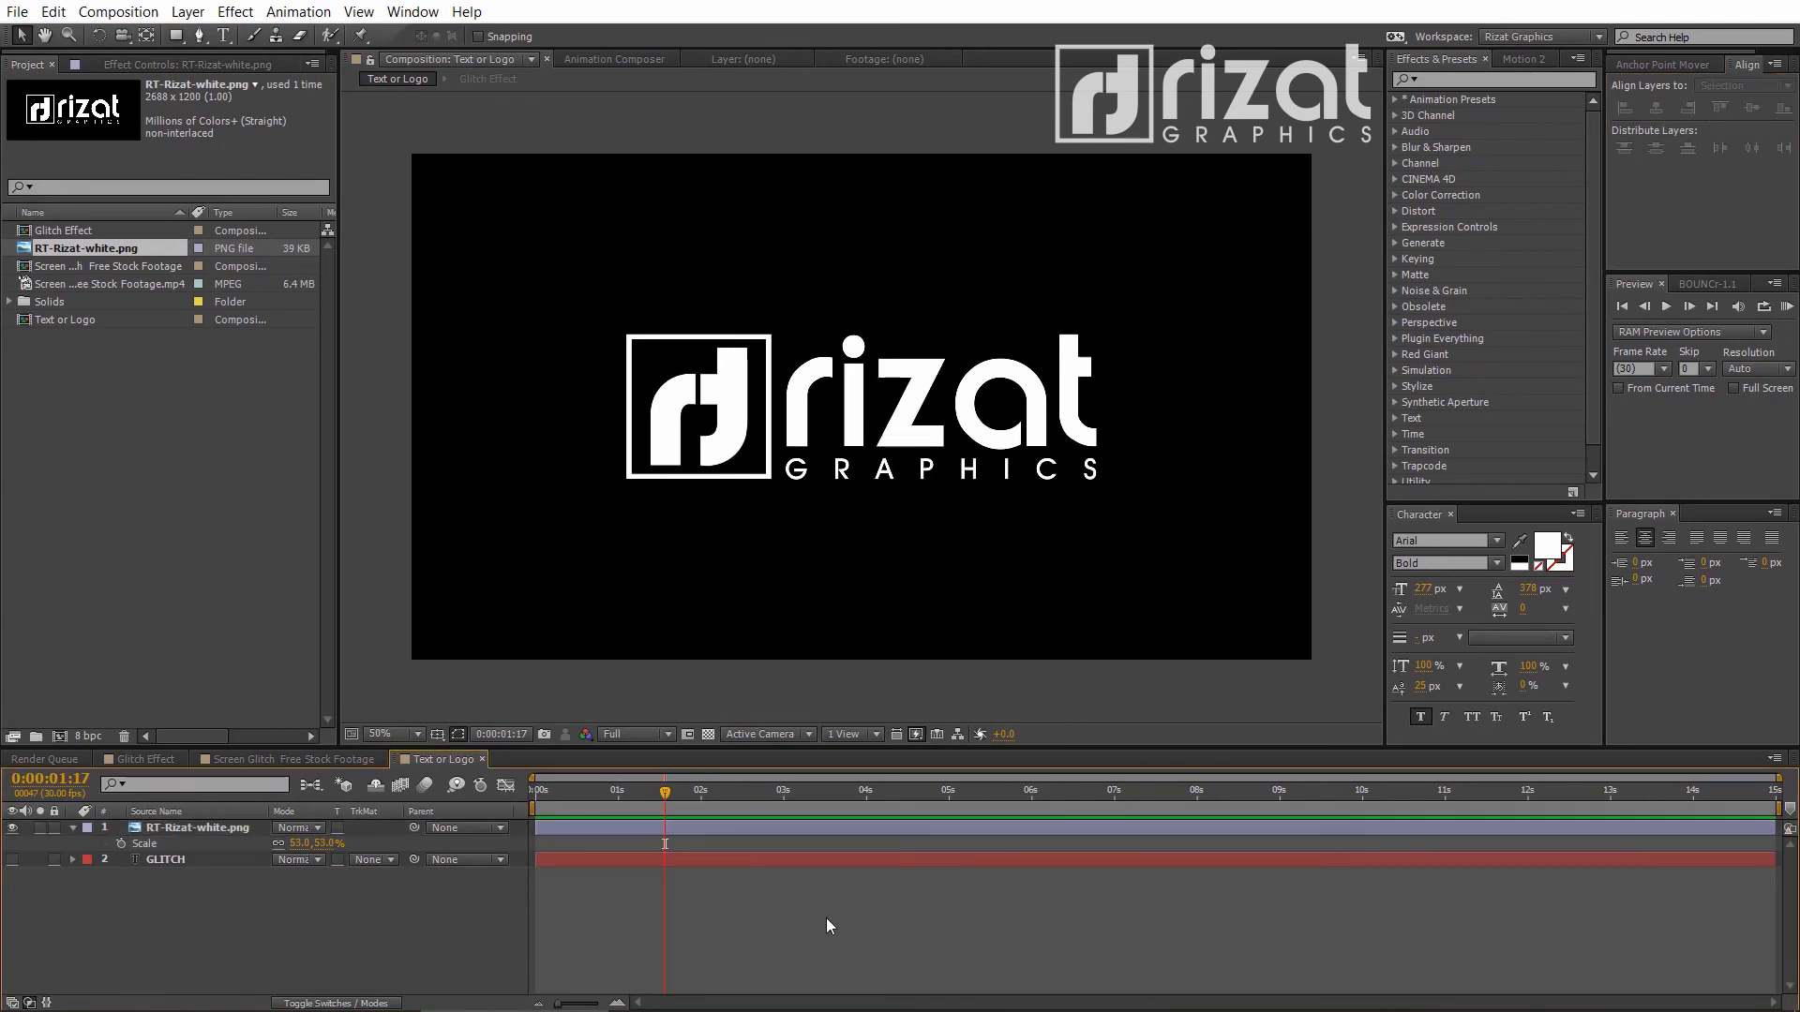
Return to the Glitch Effect composition and run a RAM preview of the effect on the logo
left_click(145, 760)
left_click(1787, 307)
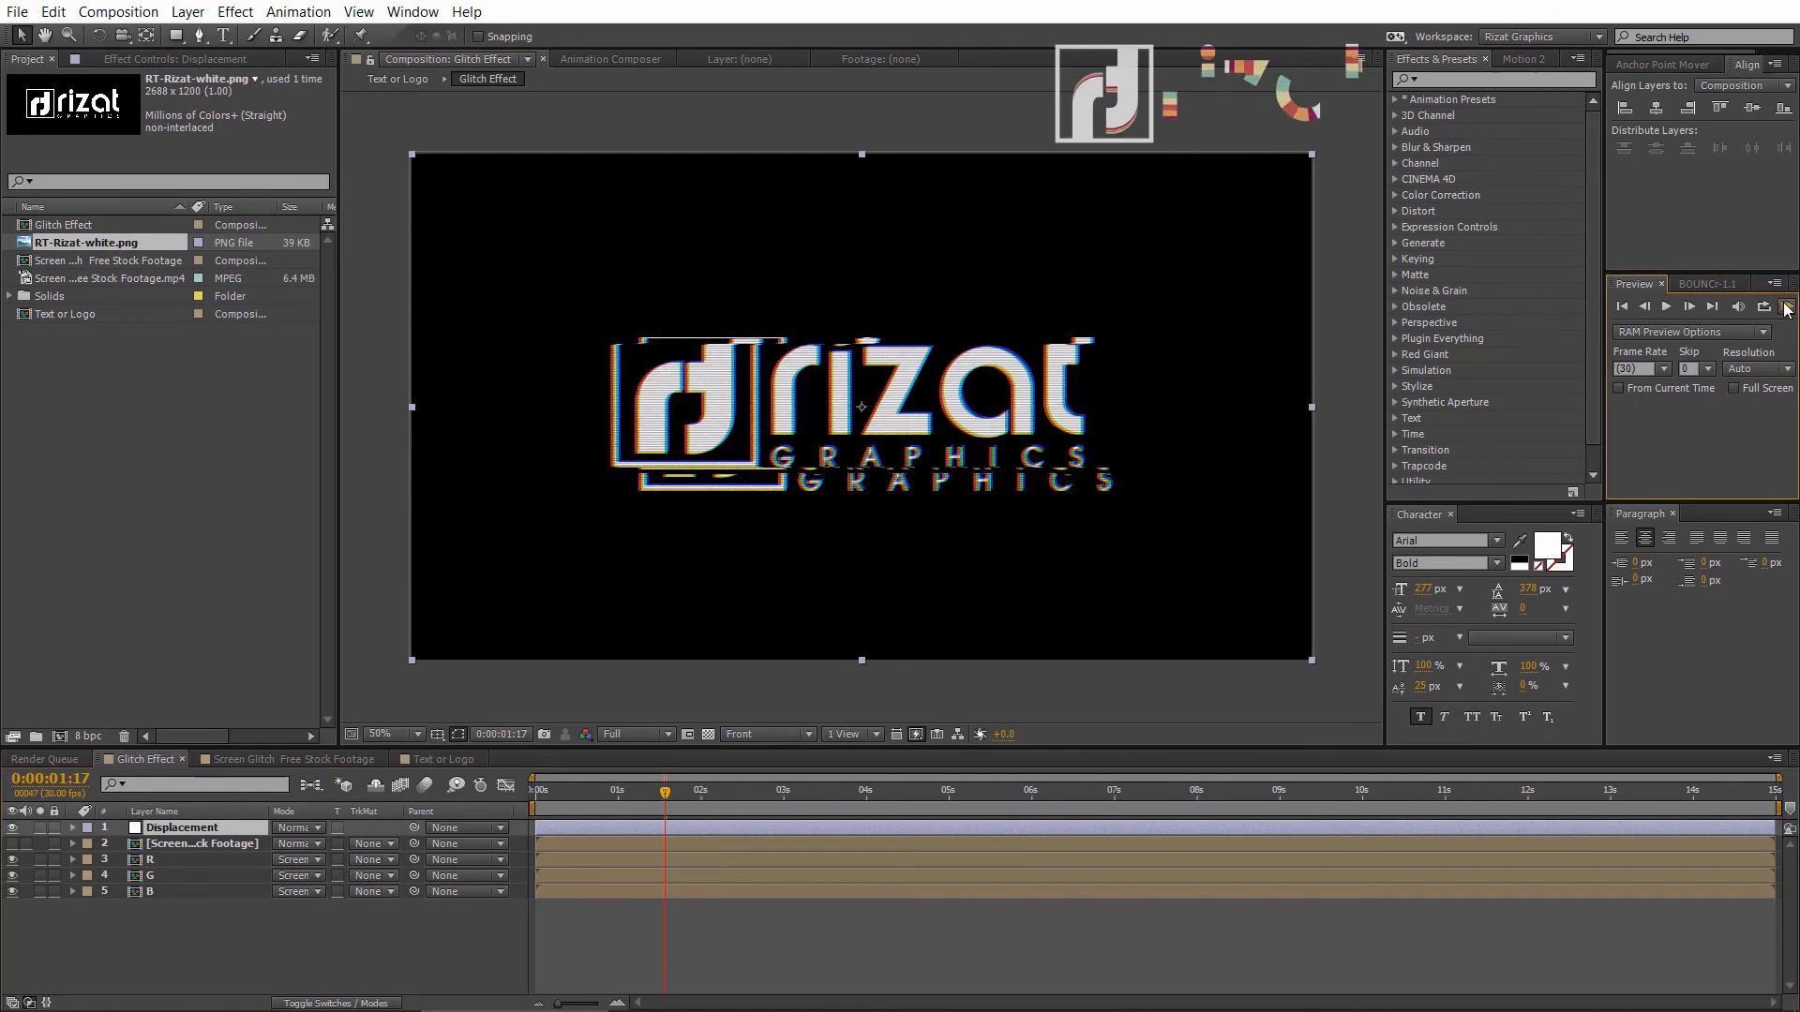